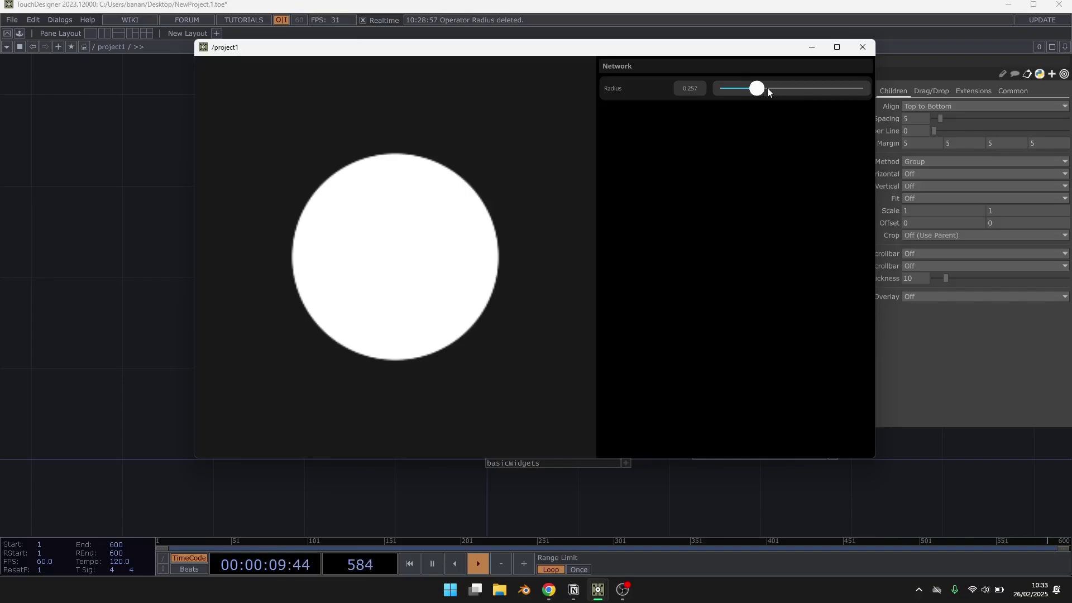
# Step: Try the Radius slider in the finished circle interface window
pyautogui.moveTo(768, 88)
pyautogui.mouseDown()
pyautogui.moveTo(806, 89)
pyautogui.moveTo(766, 91)
pyautogui.moveTo(780, 89)
pyautogui.mouseUp()
pyautogui.click(547, 589)
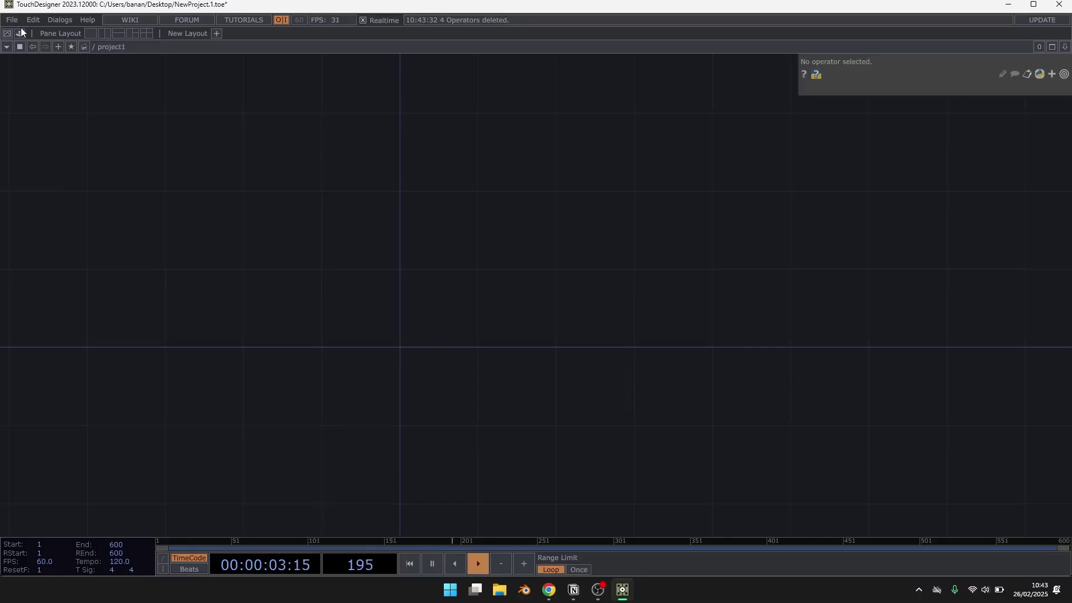
# Step: Add the autoUI tool and the basicWidgets package from the palette's Basic Widgets to the network, with autoUI above basicWidgets
pyautogui.click(20, 32)
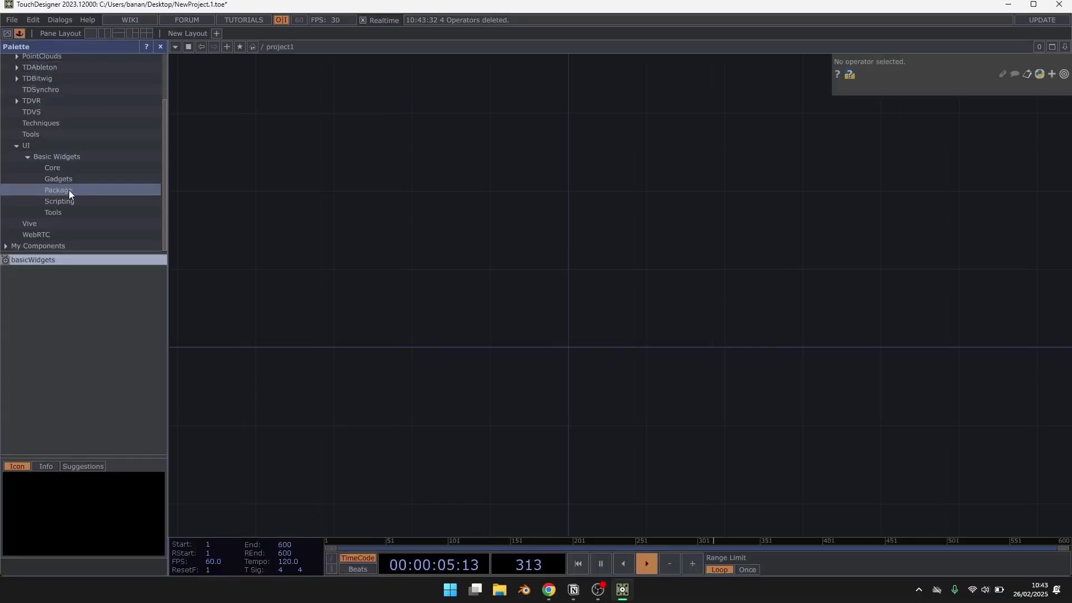
pyautogui.click(61, 212)
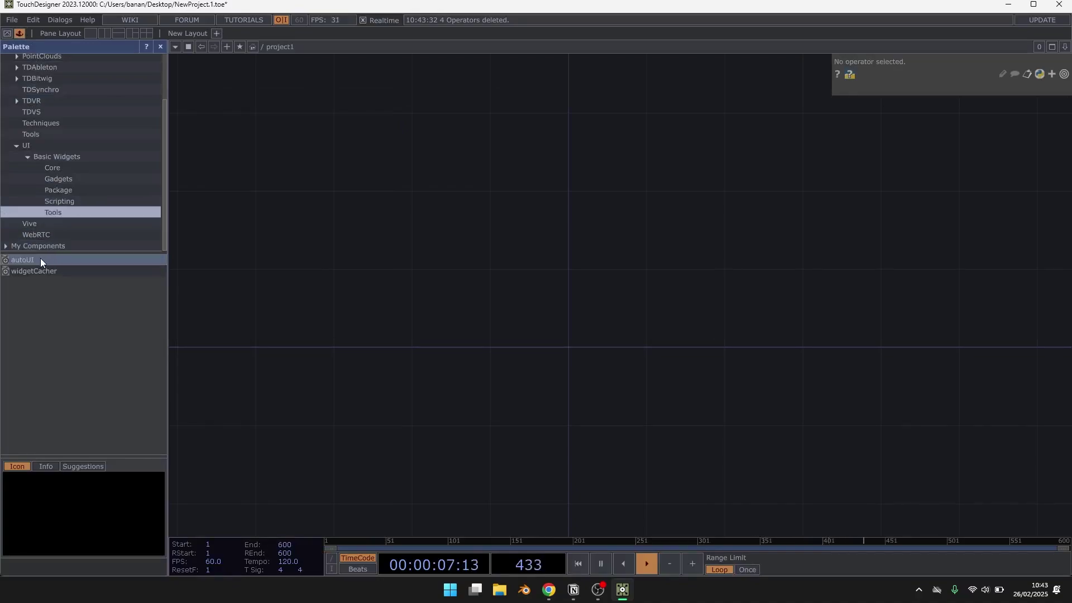
pyautogui.moveTo(606, 125); pyautogui.dragTo(607, 127)
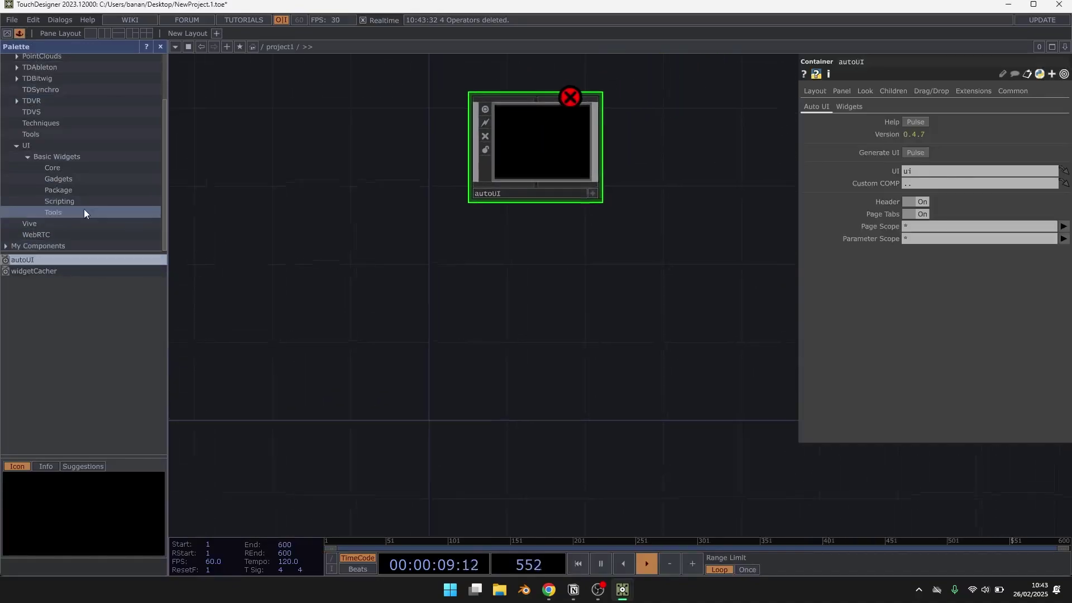
pyautogui.click(75, 190)
pyautogui.moveTo(37, 258); pyautogui.dragTo(430, 267)
pyautogui.moveTo(469, 305); pyautogui.dragTo(451, 352)
pyautogui.moveTo(526, 164); pyautogui.dragTo(483, 217)
# Step: Check the Display setting of the autoUI and basicWidgets containers and close the palette
pyautogui.click(864, 91)
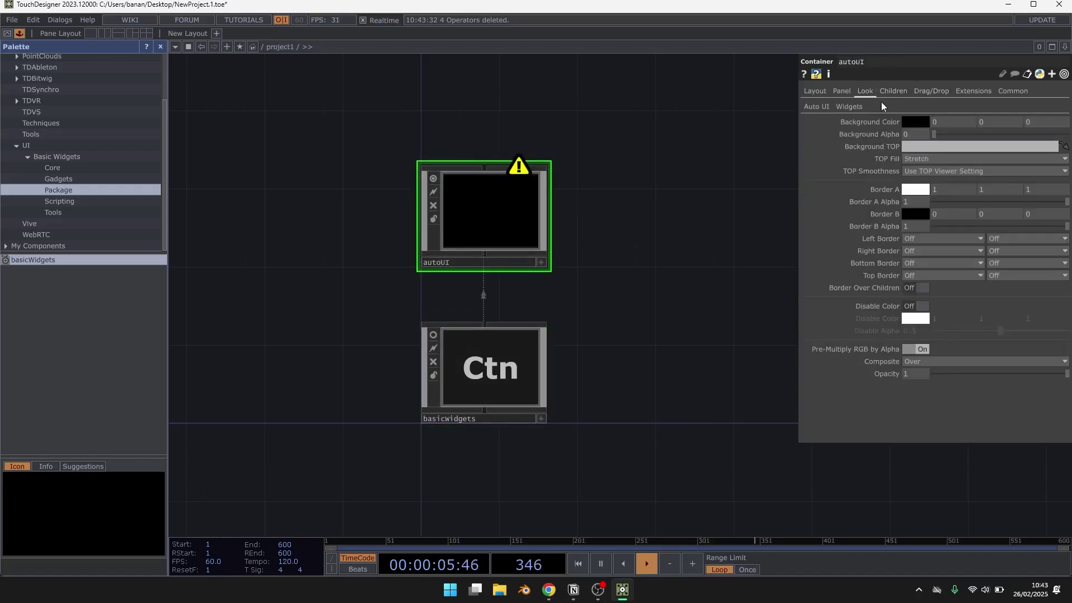
pyautogui.click(843, 92)
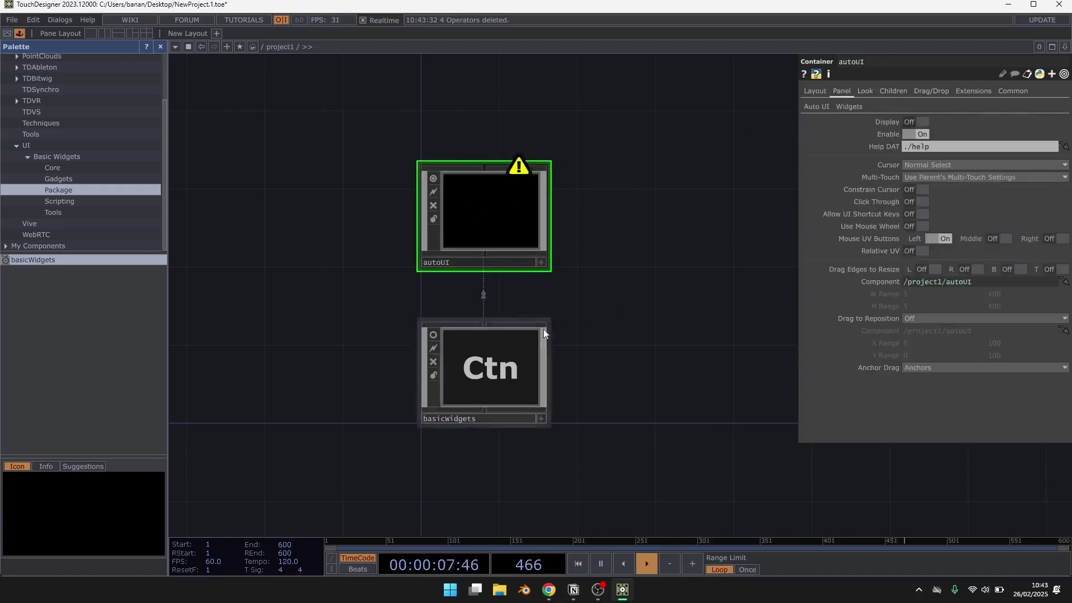
pyautogui.click(535, 334)
pyautogui.click(858, 94)
pyautogui.click(847, 92)
pyautogui.click(21, 34)
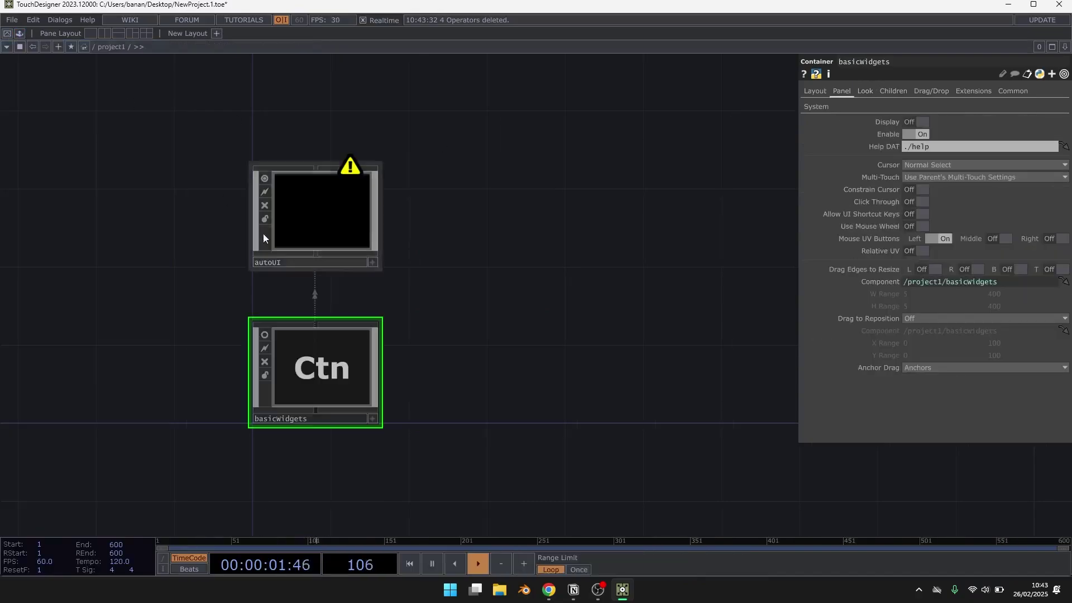
# Step: Examine the master widgets inside the basicWidgets component and return to the project1 network
pyautogui.moveTo(219, 299); pyautogui.dragTo(302, 256)
pyautogui.scroll(2, 330, 249)
pyautogui.scroll(1, 330, 250)
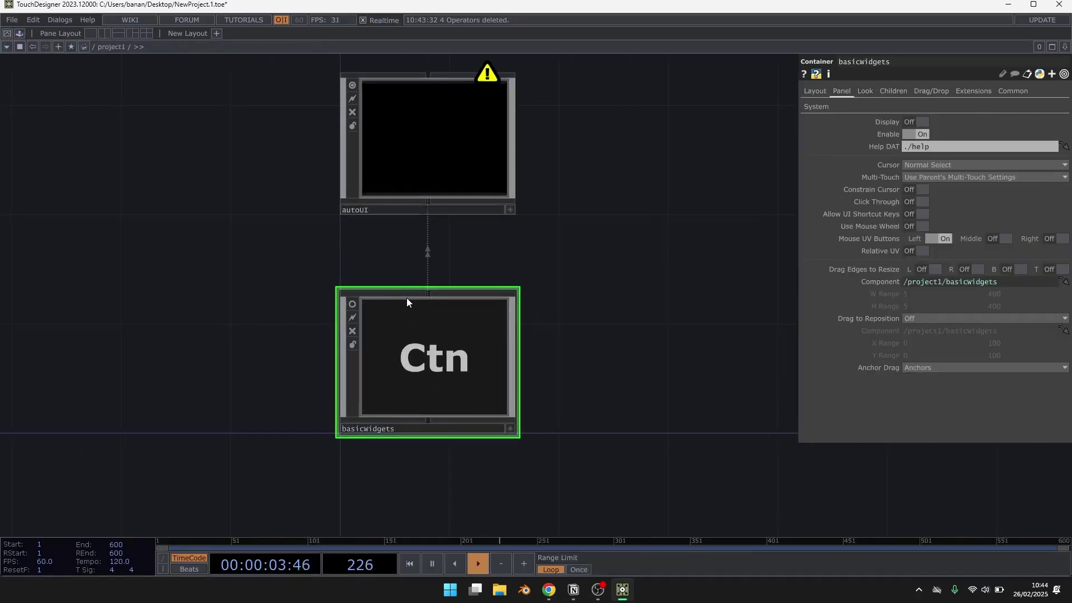
pyautogui.press('i')
pyautogui.moveTo(497, 257); pyautogui.dragTo(505, 362)
pyautogui.scroll(-3, 505, 361)
pyautogui.moveTo(515, 157); pyautogui.dragTo(562, 510)
pyautogui.moveTo(531, 264); pyautogui.dragTo(536, 378)
pyautogui.scroll(8, 486, 227)
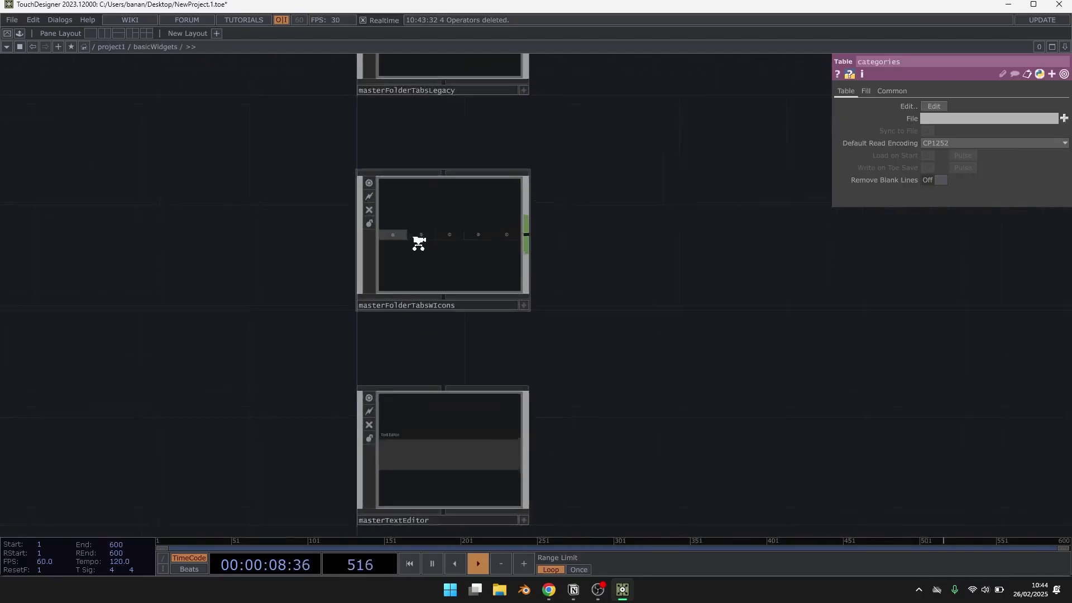
pyautogui.press('u')
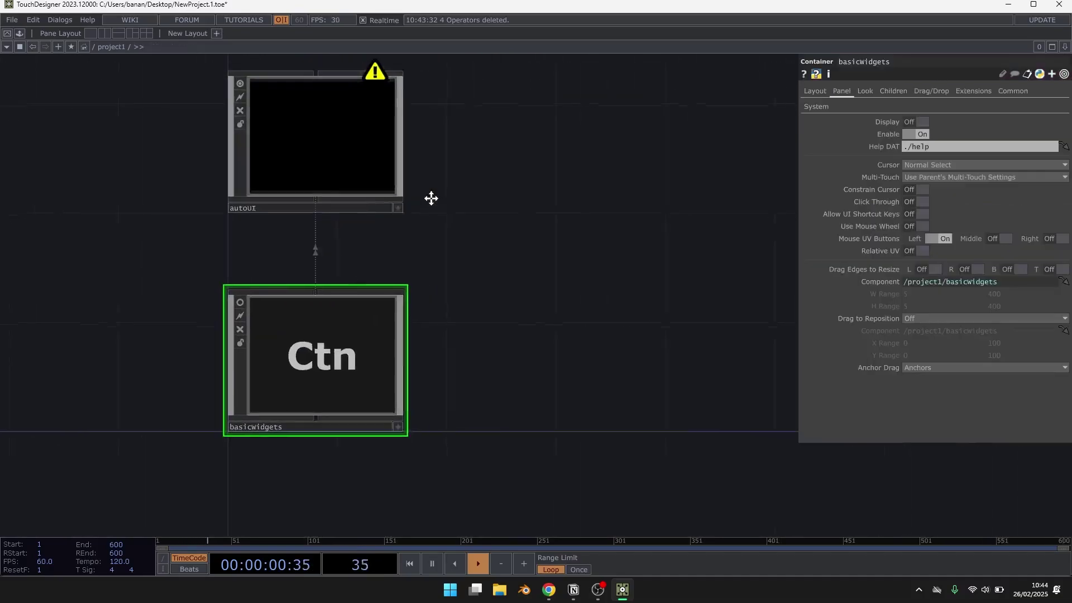
# Step: Create a Circle TOP beside basicWidgets and connect its output to a new Out TOP
pyautogui.press('Tab')
pyautogui.write('circ')
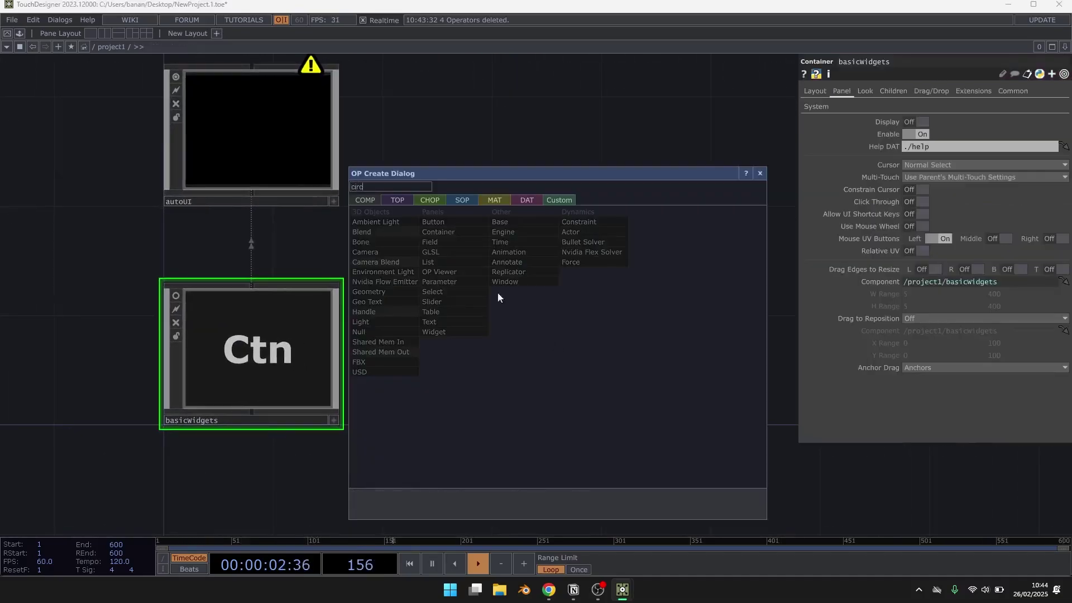
pyautogui.click(392, 200)
pyautogui.press('Return')
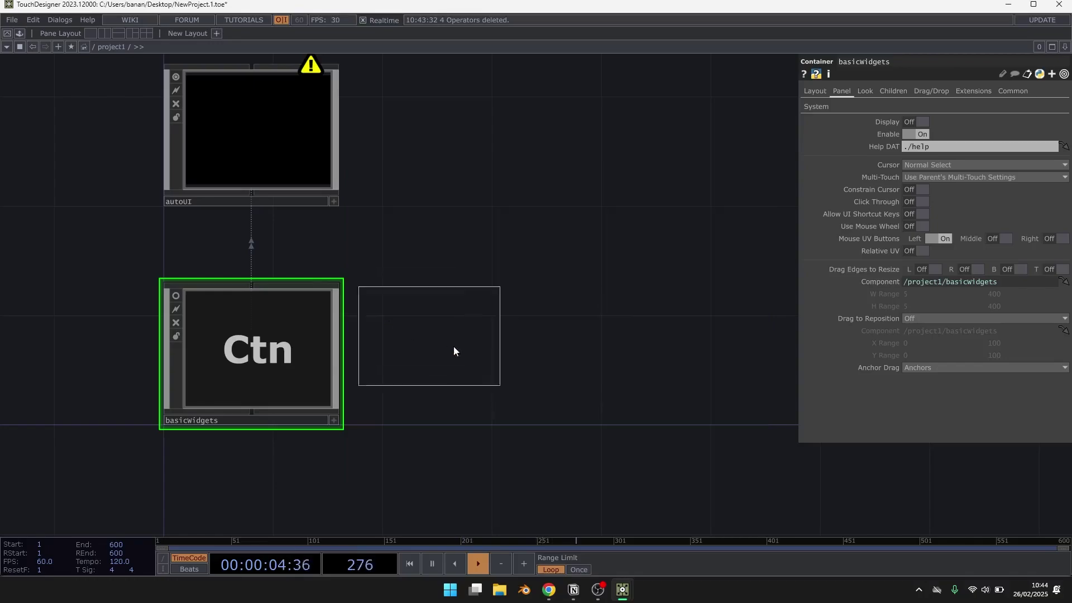
pyautogui.click(511, 384)
pyautogui.press('Tab')
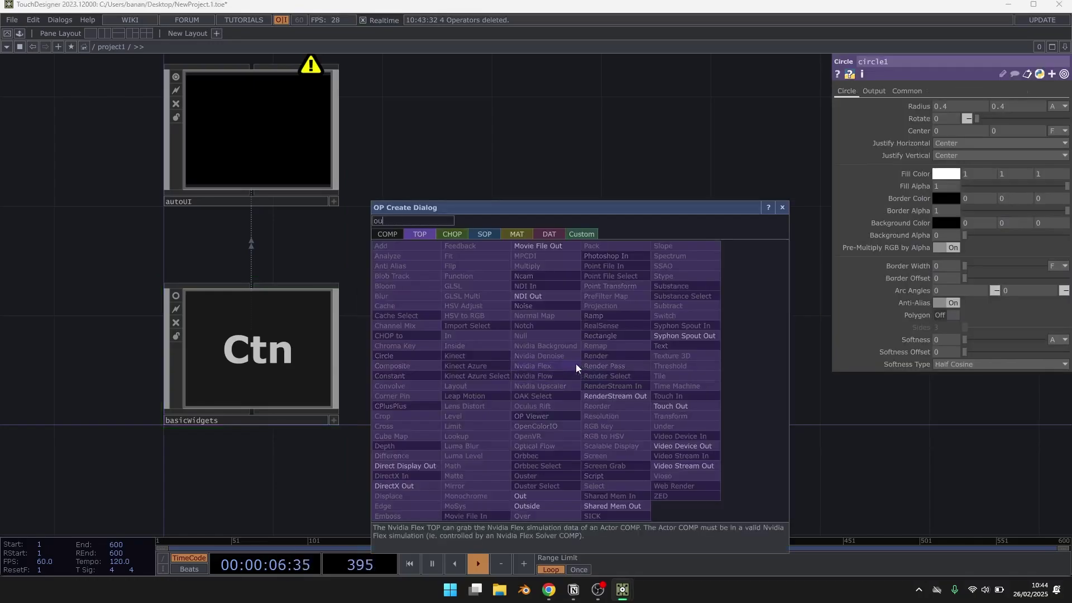
pyautogui.write('ou')
pyautogui.click(548, 496)
pyautogui.click(772, 378)
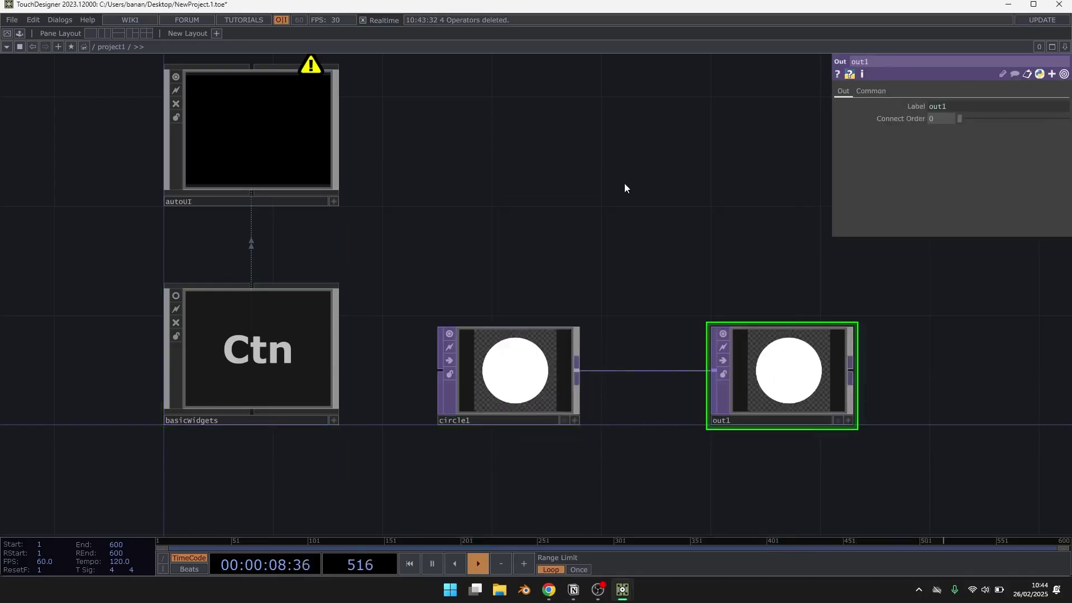
# Step: Collapse the Circle and Out TOPs together into a single component
pyautogui.moveTo(534, 228); pyautogui.dragTo(498, 223)
pyautogui.moveTo(467, 232); pyautogui.dragTo(689, 417, button='right')
pyautogui.rightClick(608, 335)
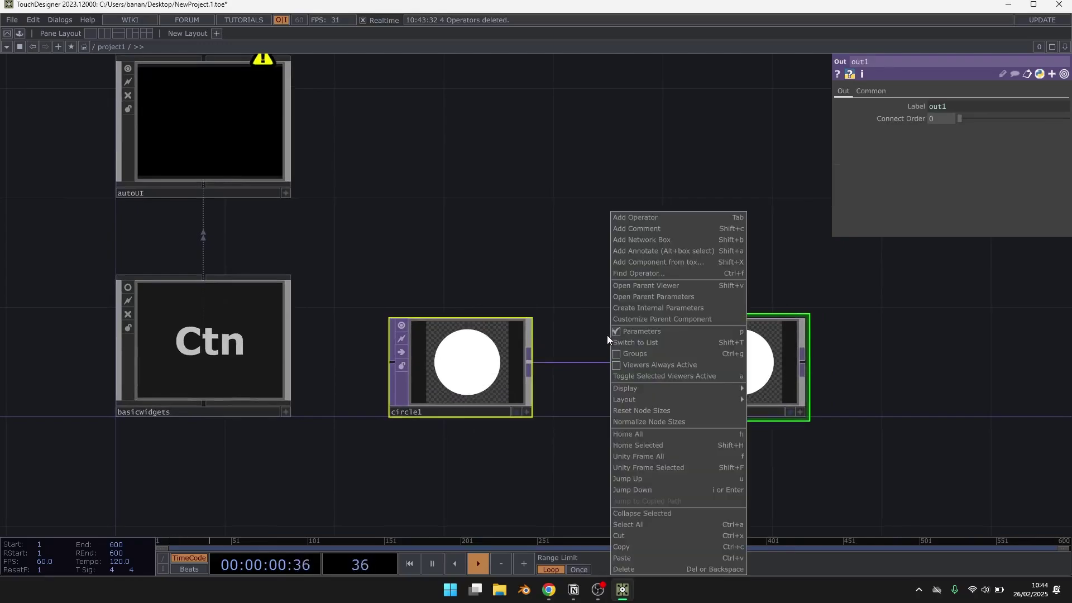
pyautogui.click(639, 512)
# Step: Change the operator type of base1 from Base to Container
pyautogui.rightClick(603, 344)
pyautogui.click(632, 446)
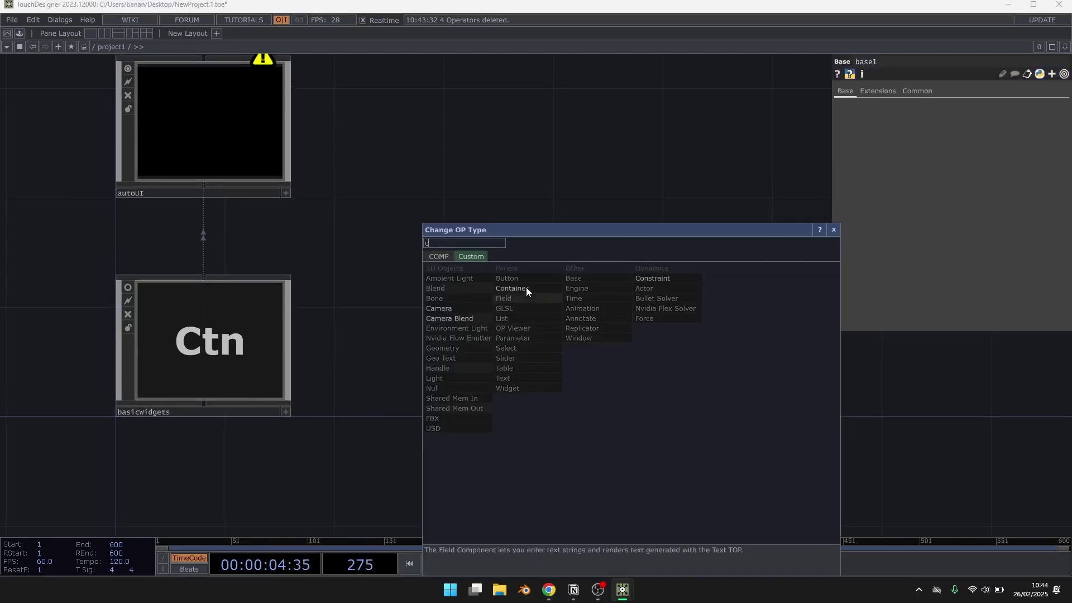
pyautogui.click(525, 287)
pyautogui.moveTo(658, 345); pyautogui.dragTo(519, 352)
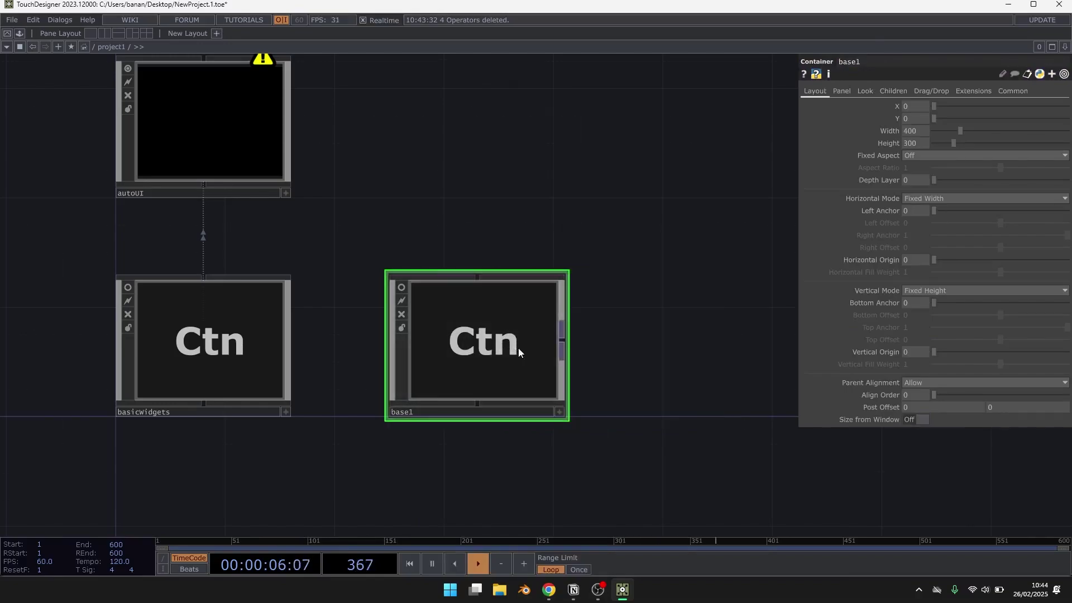
# Step: Set the Background TOP of base1 to ./out1 and show the panel in its node viewer
pyautogui.click(402, 288)
pyautogui.click(865, 90)
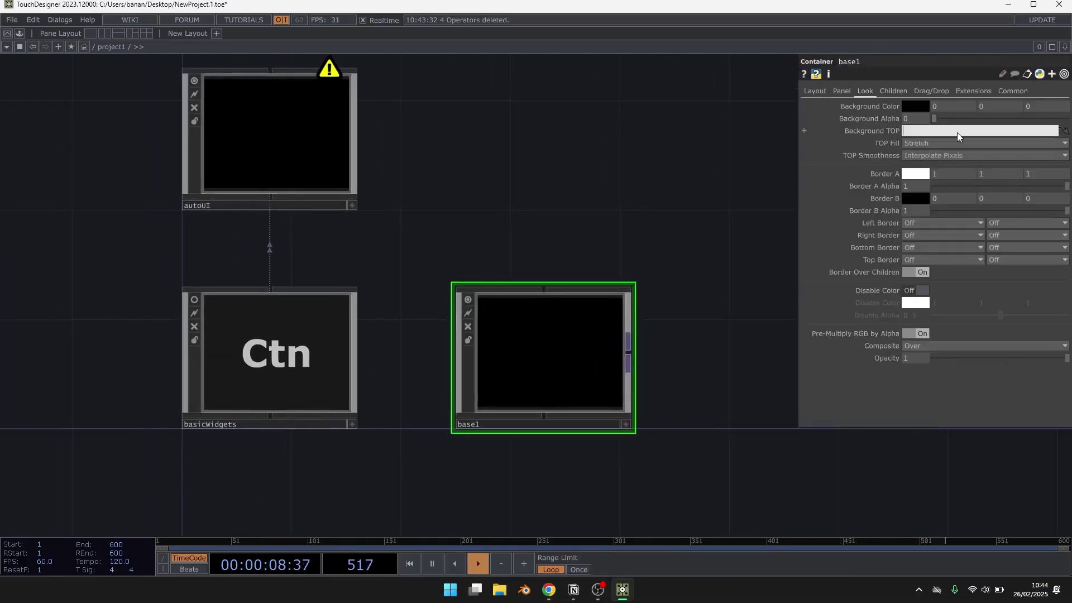
pyautogui.write('./out1')
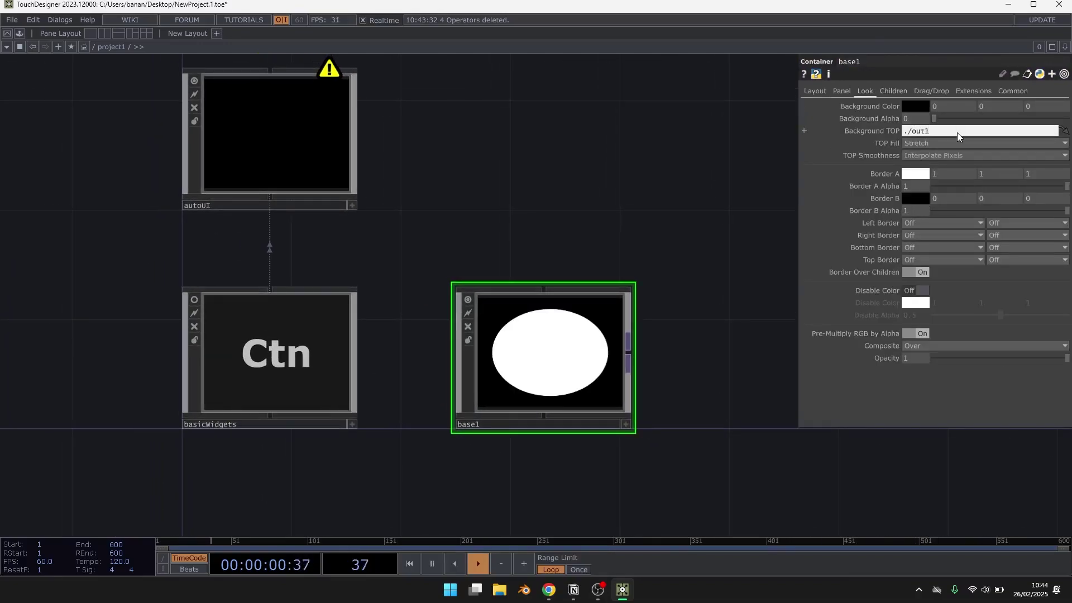
# Step: Set the base1 container's width and height to 720 each
pyautogui.click(817, 91)
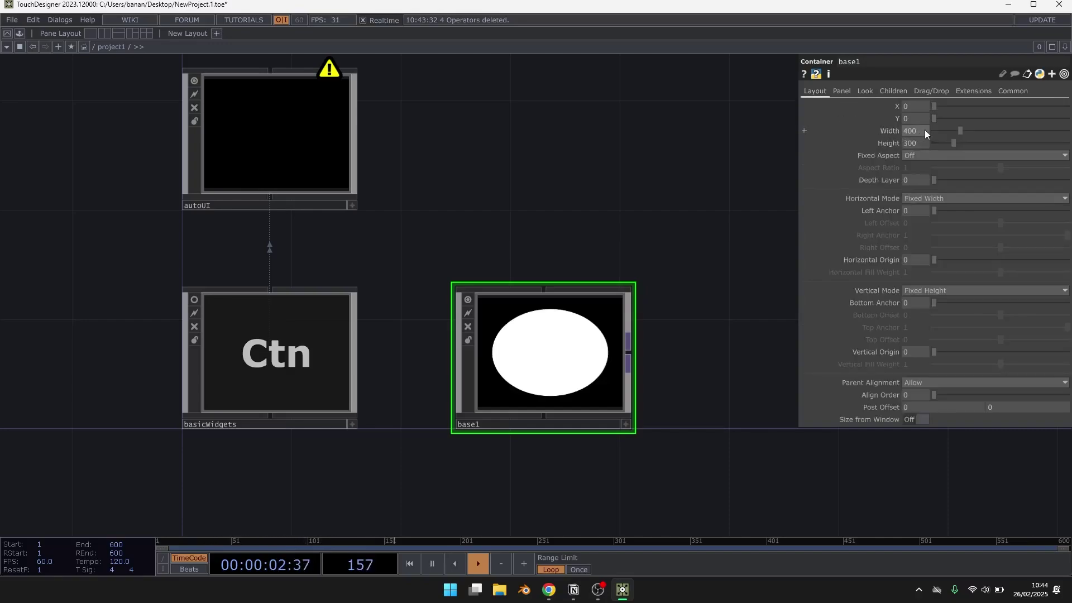
pyautogui.write('720')
pyautogui.click(909, 143)
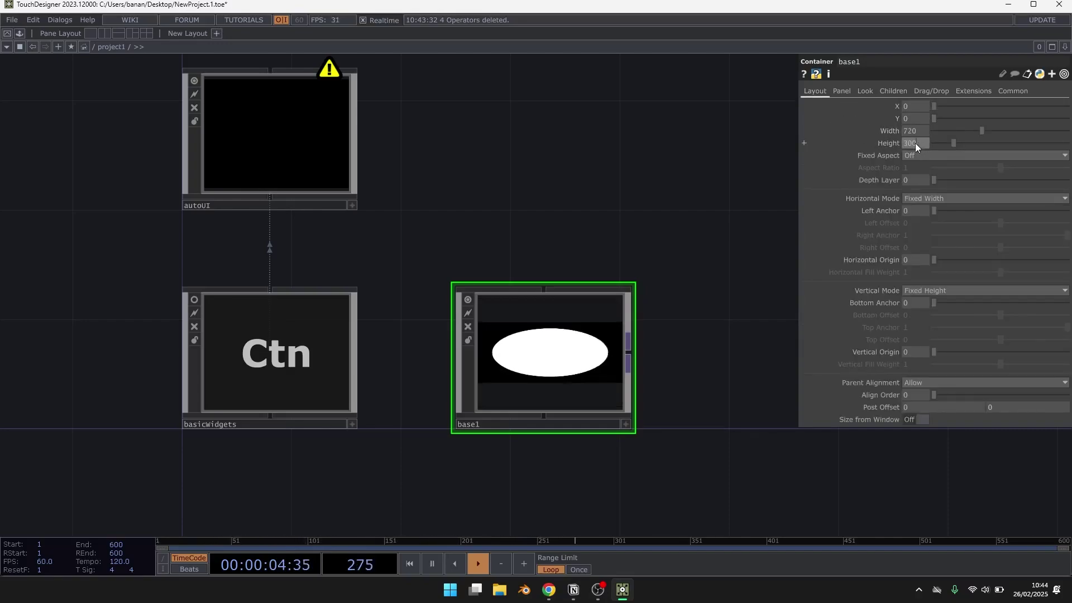
pyautogui.write('720')
pyautogui.press('Return')
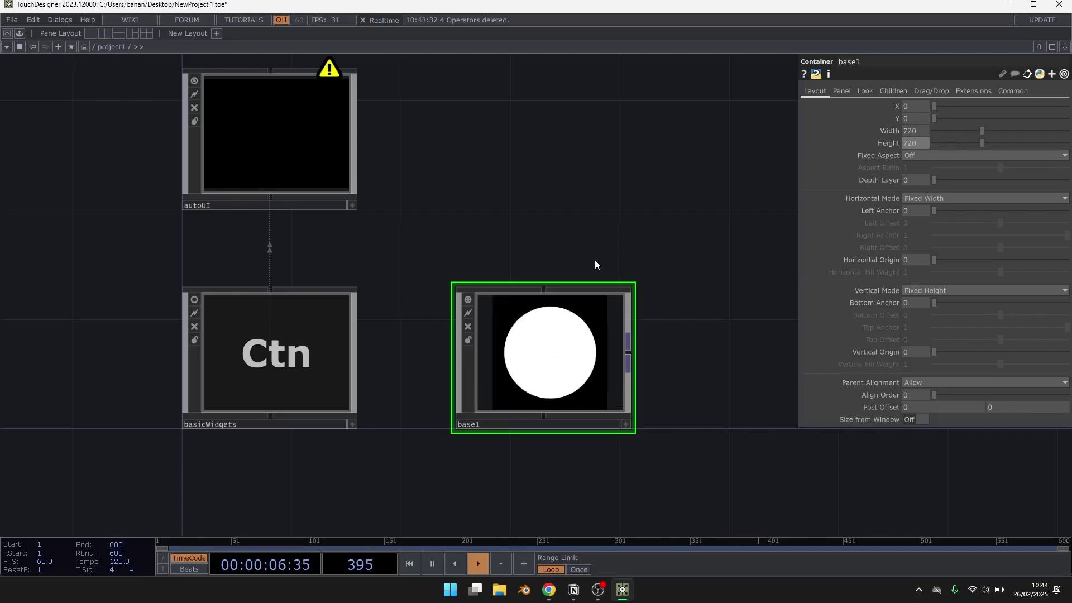
# Step: Open the Component Editor for base1 and place its window clear of the base1 node
pyautogui.rightClick(559, 318)
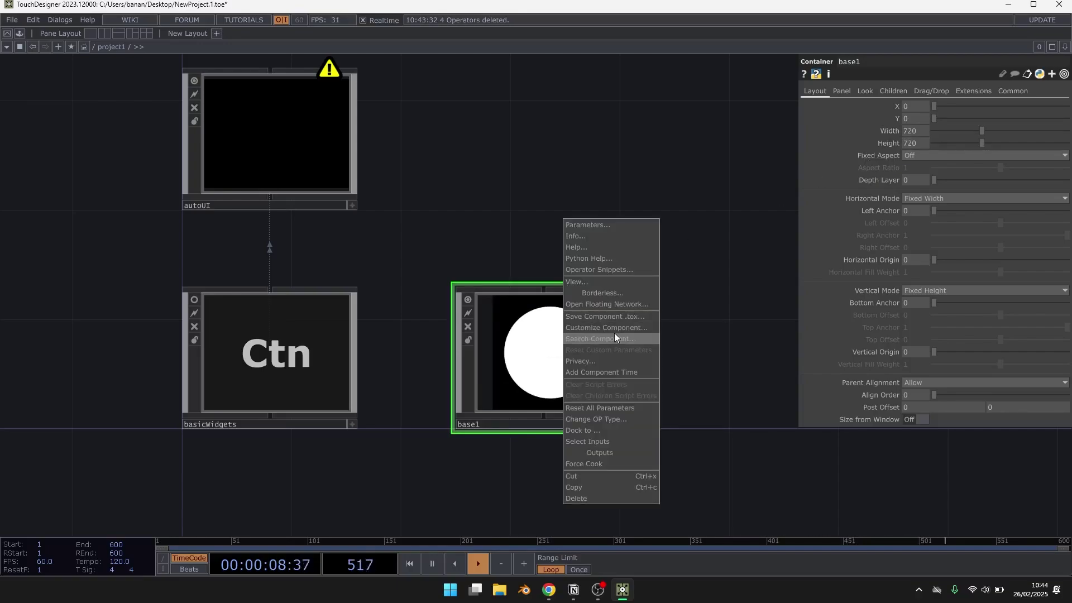
pyautogui.click(613, 328)
pyautogui.moveTo(601, 116); pyautogui.dragTo(223, 80)
pyautogui.moveTo(503, 205); pyautogui.dragTo(570, 238)
# Step: Add the Radius parameter of circle1 inside base1 to base1's custom parameters
pyautogui.press('i')
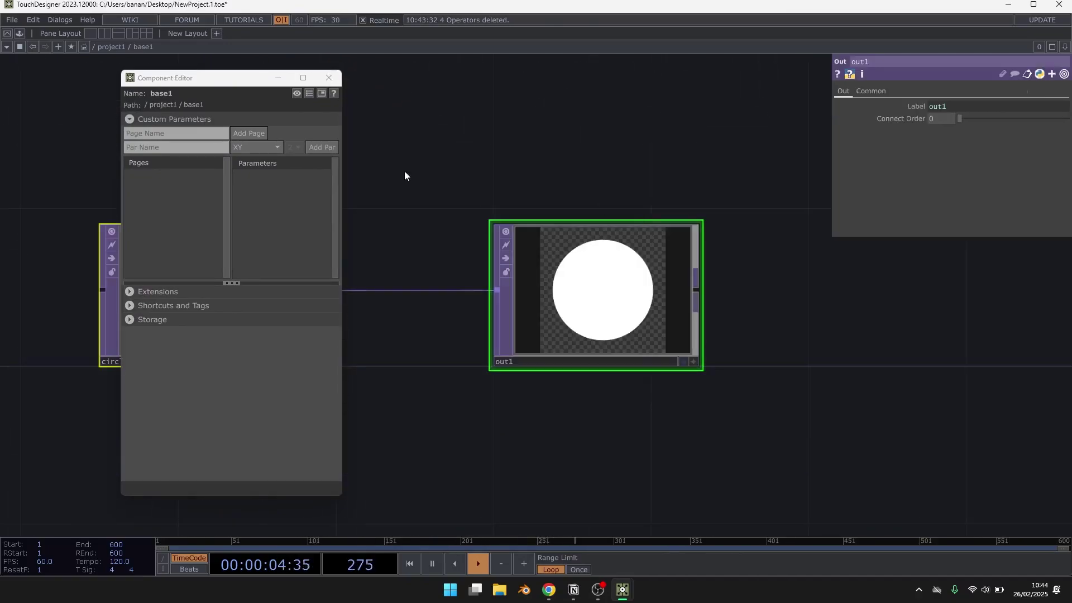
pyautogui.moveTo(391, 189); pyautogui.dragTo(752, 274)
pyautogui.click(625, 329)
pyautogui.moveTo(632, 236); pyautogui.dragTo(588, 210)
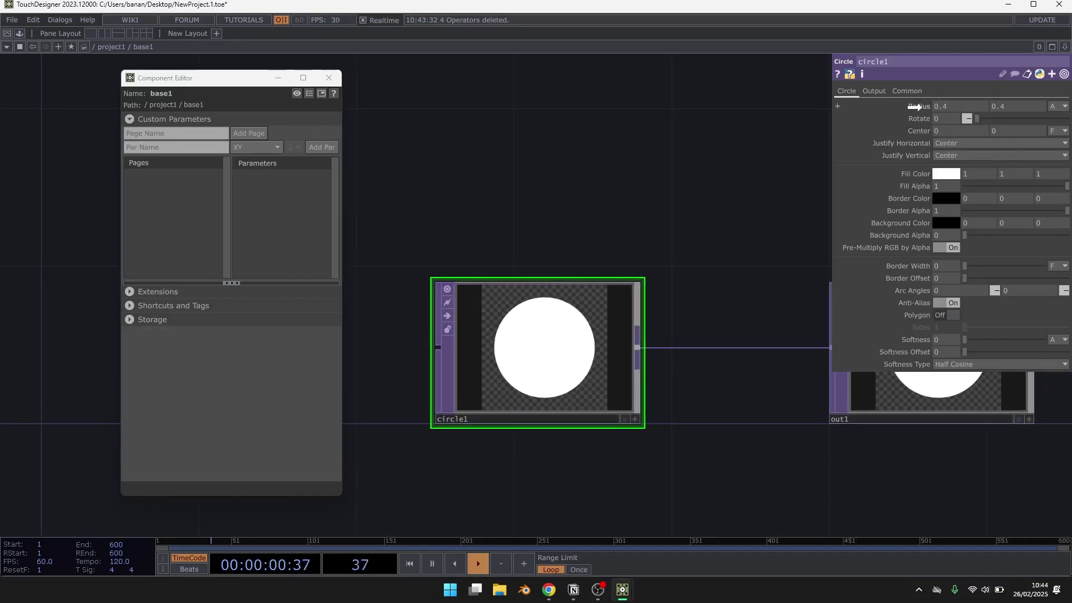
pyautogui.moveTo(204, 179); pyautogui.dragTo(204, 180)
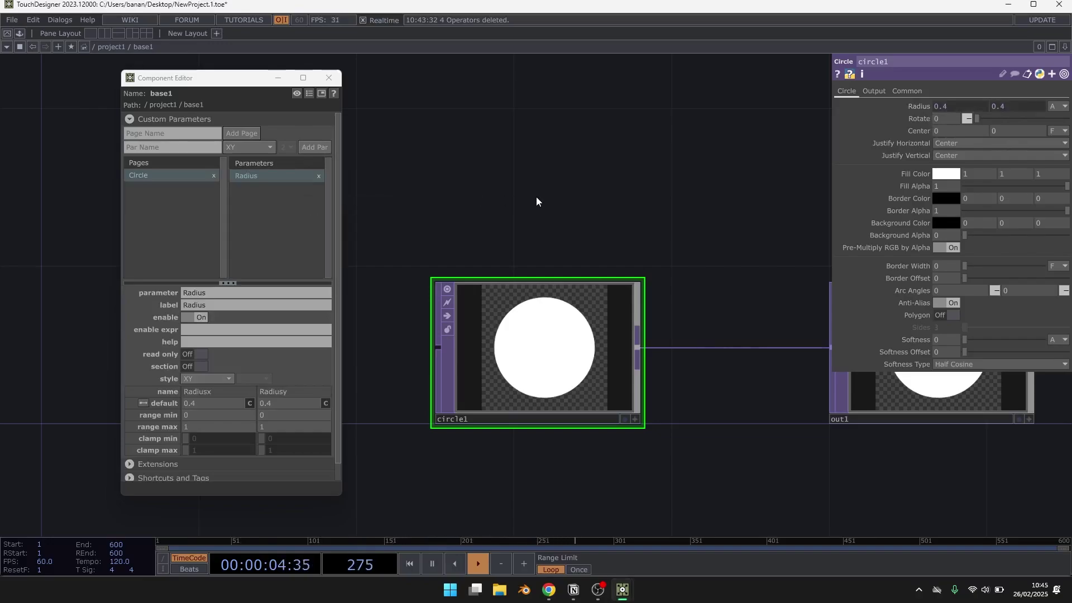
# Step: Return to project1 and change base1's custom Radius parameter to the Float style with Size 1
pyautogui.press('u')
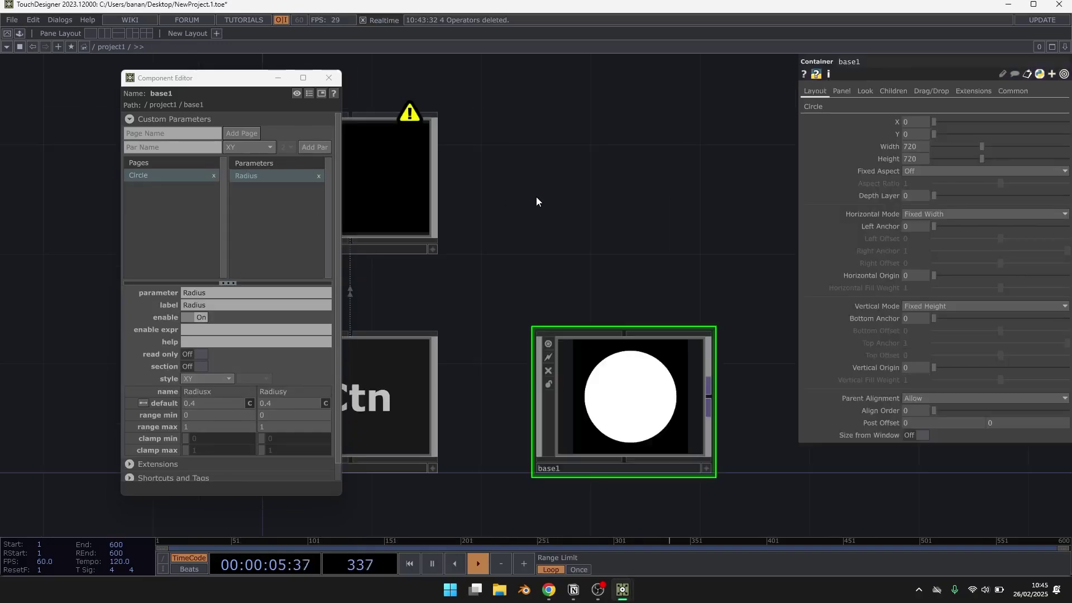
pyautogui.click(813, 107)
pyautogui.moveTo(675, 207); pyautogui.dragTo(654, 178)
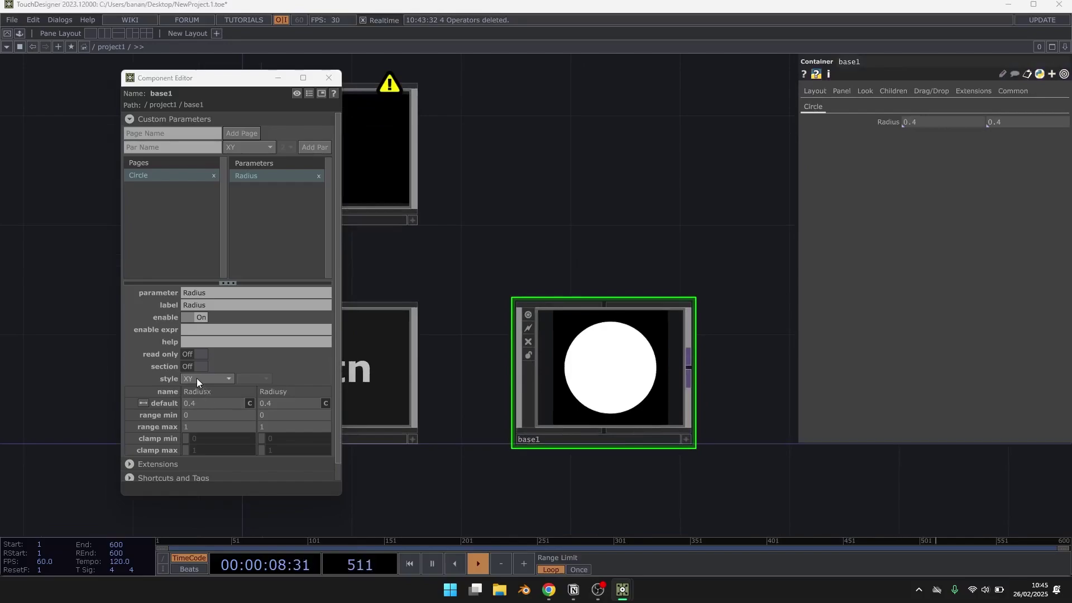
pyautogui.click(197, 379)
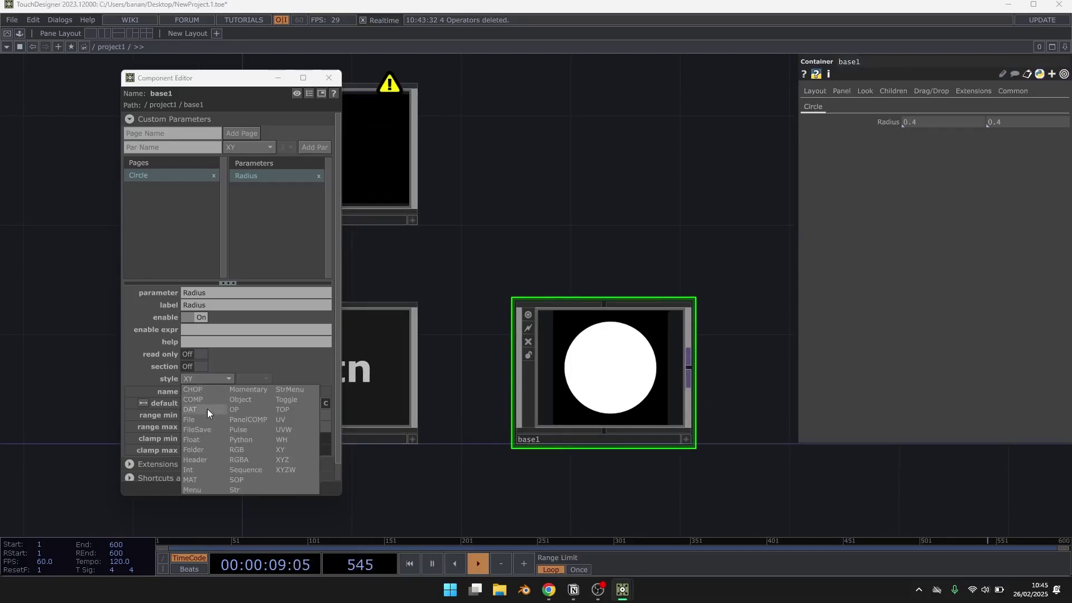
pyautogui.click(197, 441)
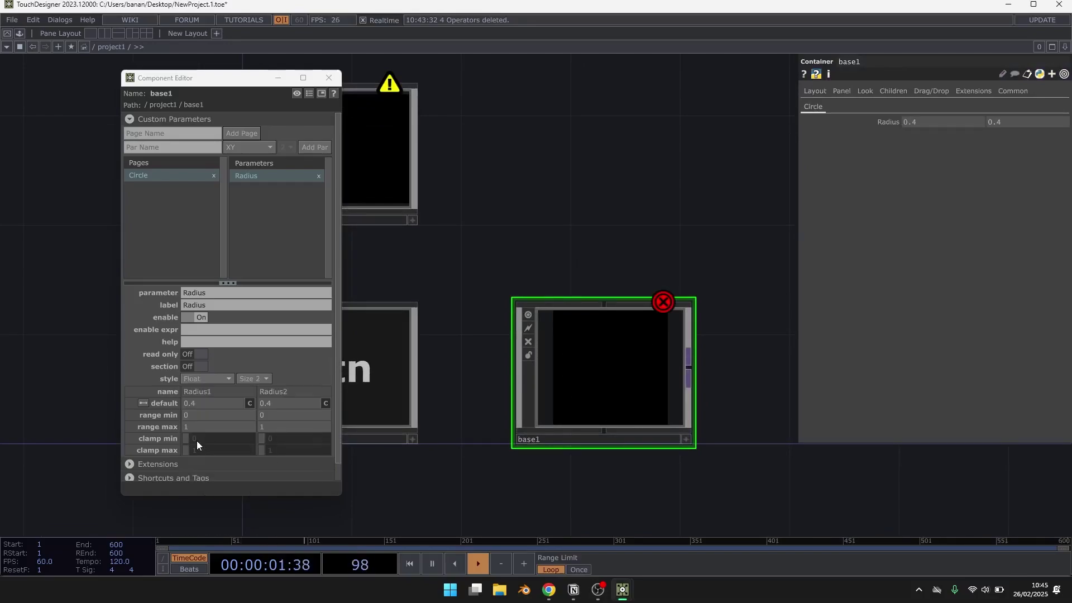
pyautogui.click(254, 379)
pyautogui.click(258, 388)
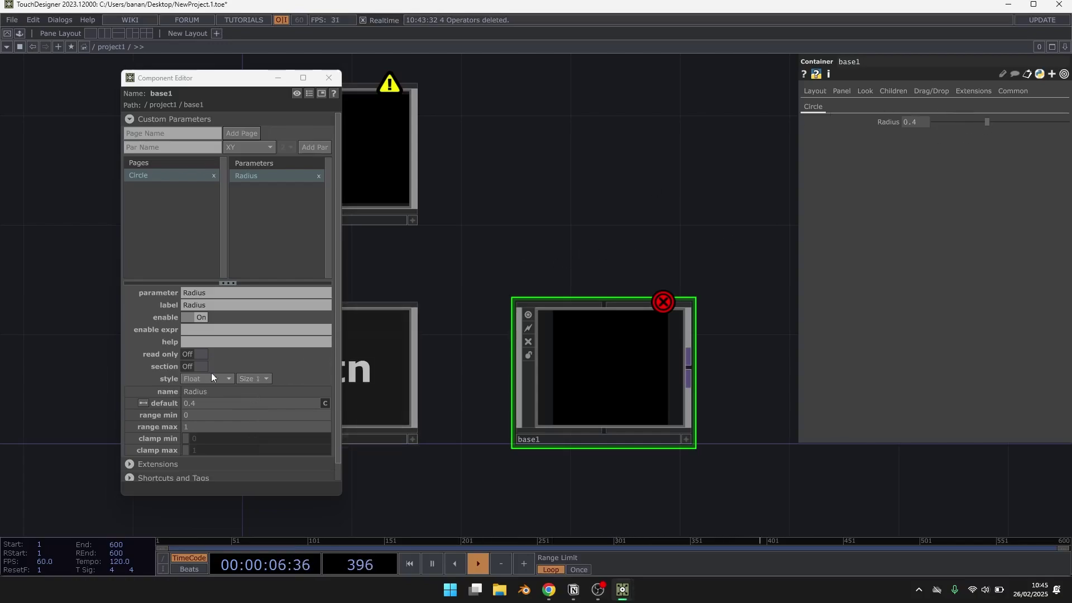
# Step: Correct both radius references of circle1 so they point to base1's single Radius parameter, and return to project1
pyautogui.doubleClick(680, 323)
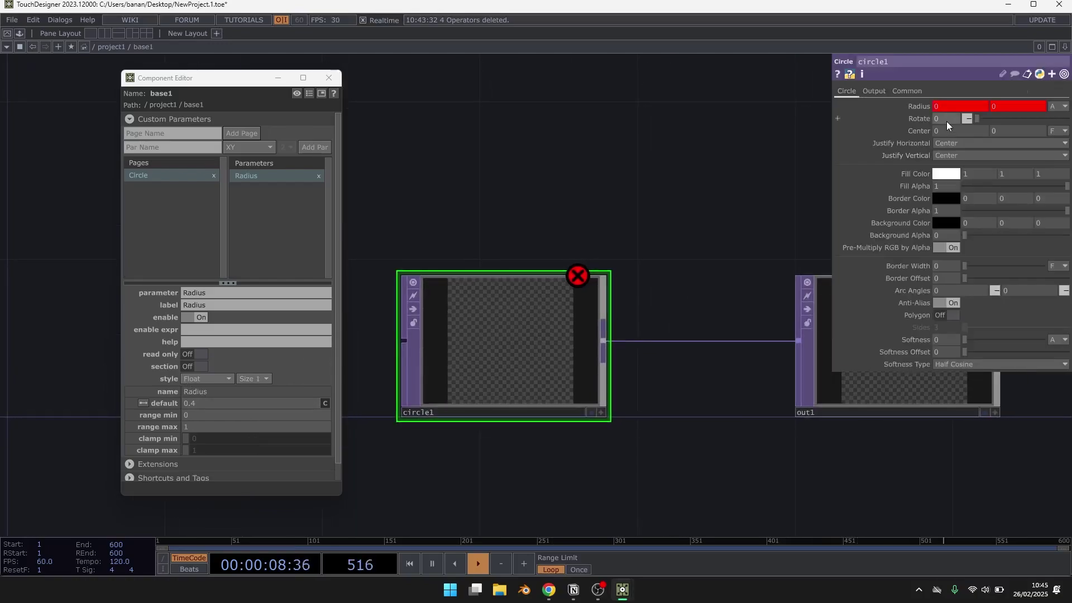
pyautogui.click(919, 106)
pyautogui.moveTo(216, 297); pyautogui.dragTo(157, 297)
pyautogui.click(1003, 122)
pyautogui.press('BackSpace')
pyautogui.click(1025, 132)
pyautogui.press('BackSpace')
pyautogui.click(660, 189)
pyautogui.press('u')
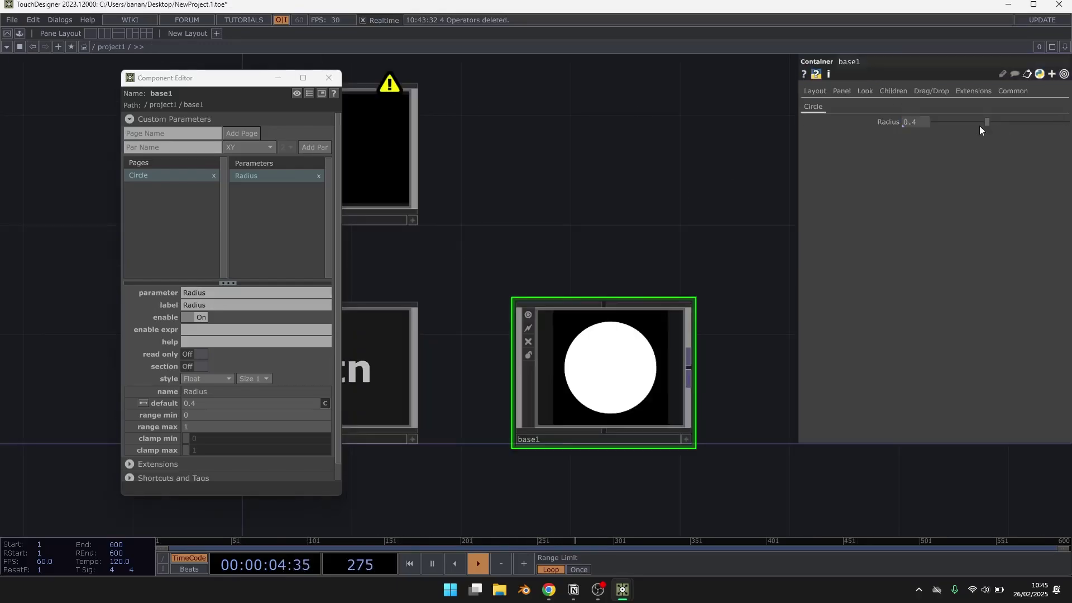
# Step: Test the custom parameter by setting base1's Radius to about 0.582
pyautogui.moveTo(983, 130); pyautogui.dragTo(1017, 133)
pyautogui.moveTo(599, 199); pyautogui.dragTo(599, 222)
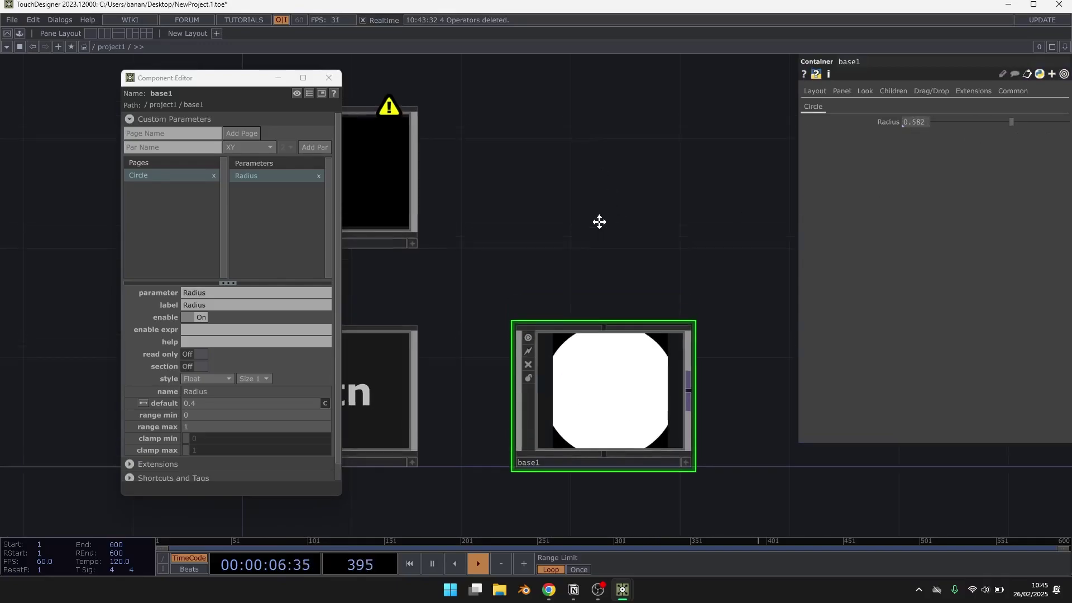
pyautogui.doubleClick(332, 75)
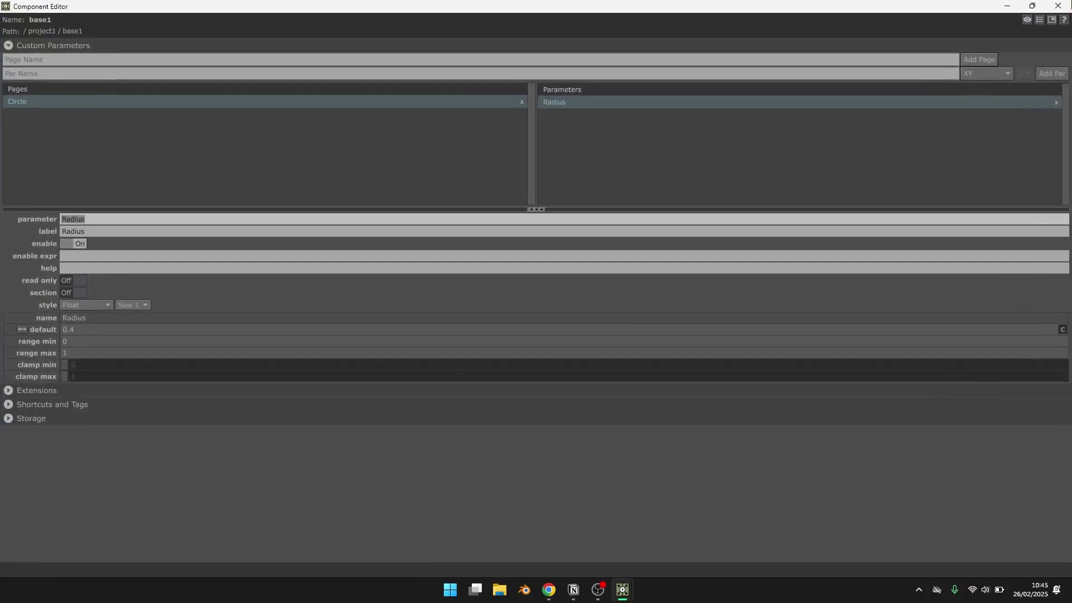
# Step: Close the component editor and add a Container COMP named Interface above base1
pyautogui.click(1033, 6)
pyautogui.click(329, 78)
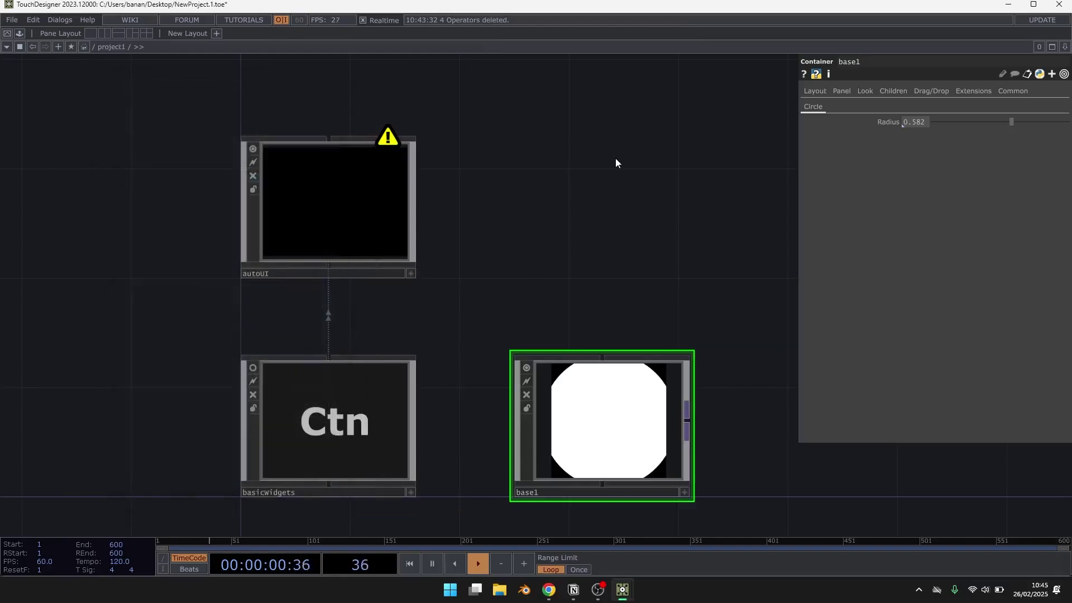
pyautogui.press('Tab')
pyautogui.write('co')
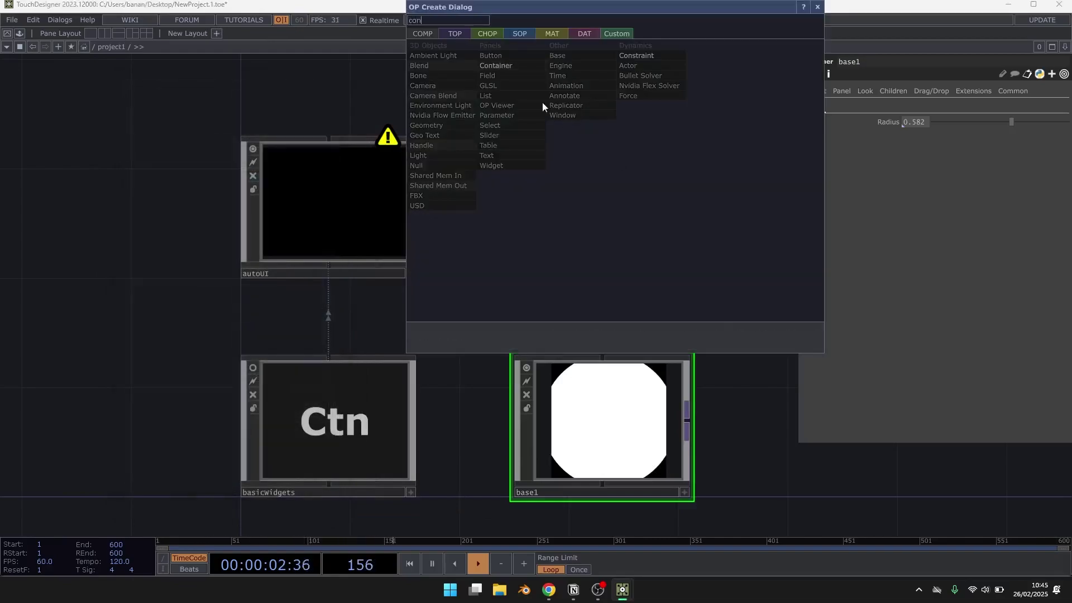
pyautogui.click(509, 64)
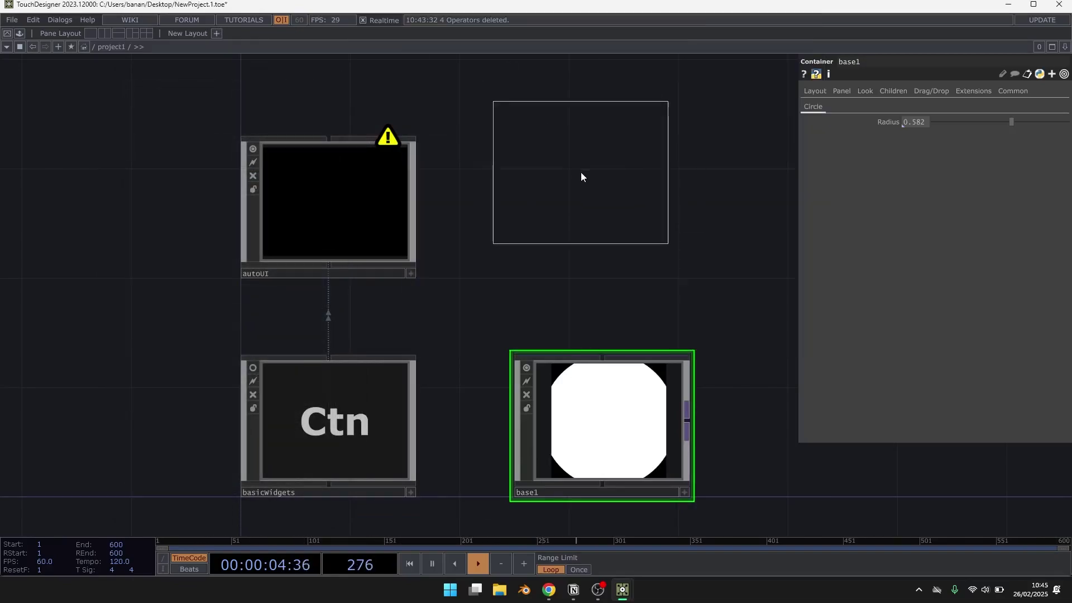
pyautogui.click(601, 211)
pyautogui.click(584, 276)
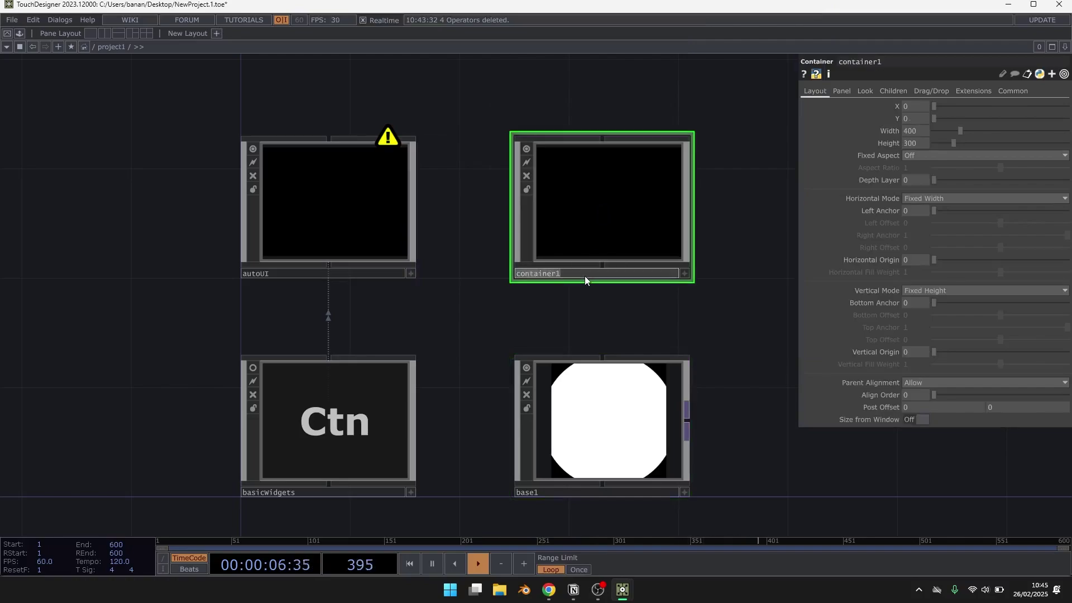
pyautogui.press('BackSpace')
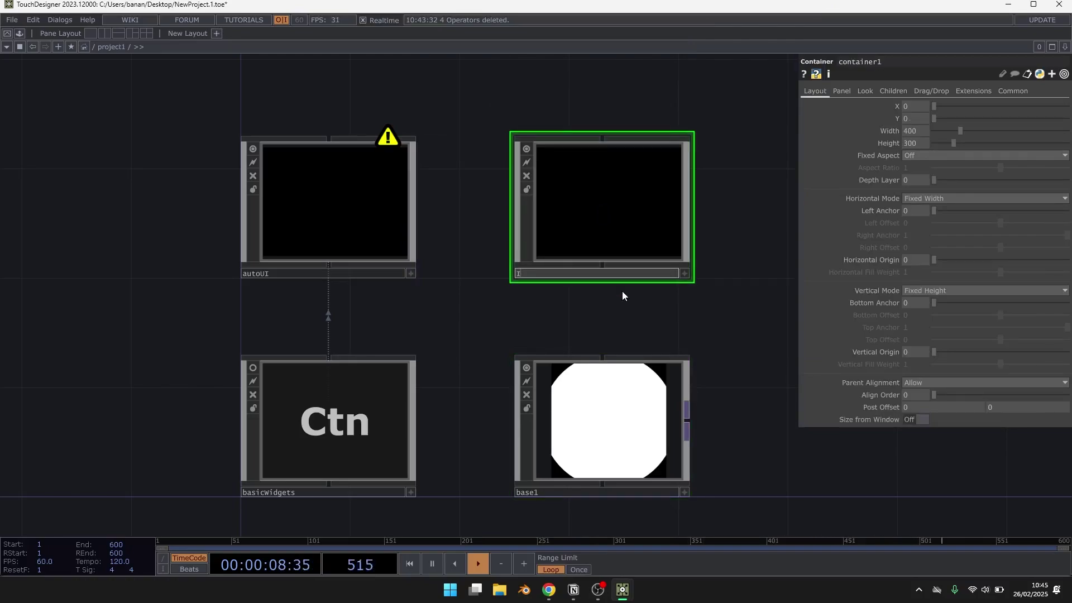
pyautogui.write('Interface')
pyautogui.press('Return')
# Step: Rename base1 as network
pyautogui.click(570, 493)
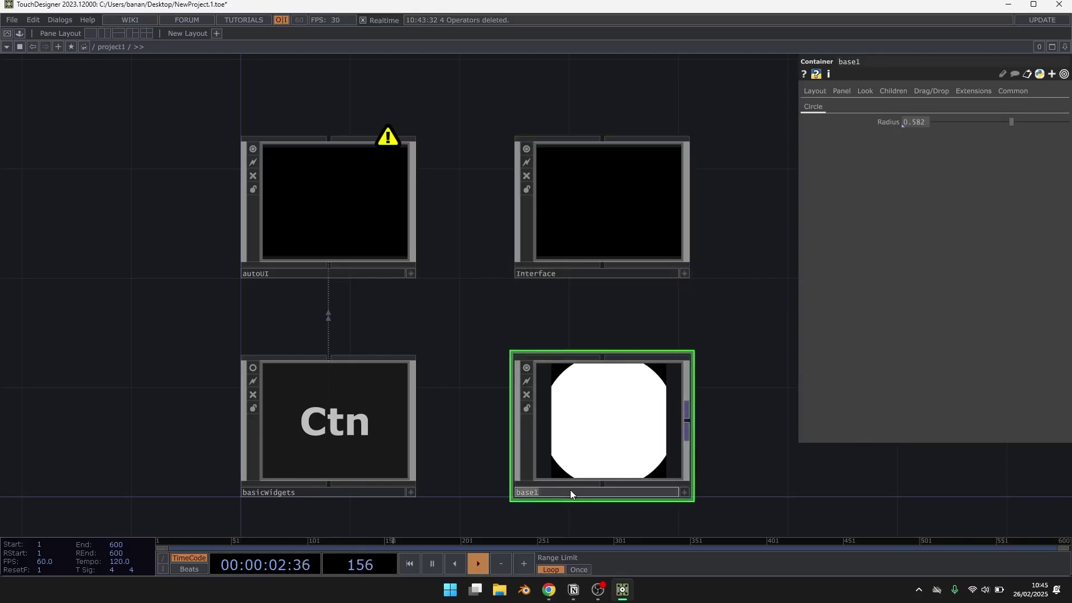
pyautogui.write('network')
pyautogui.press('Return')
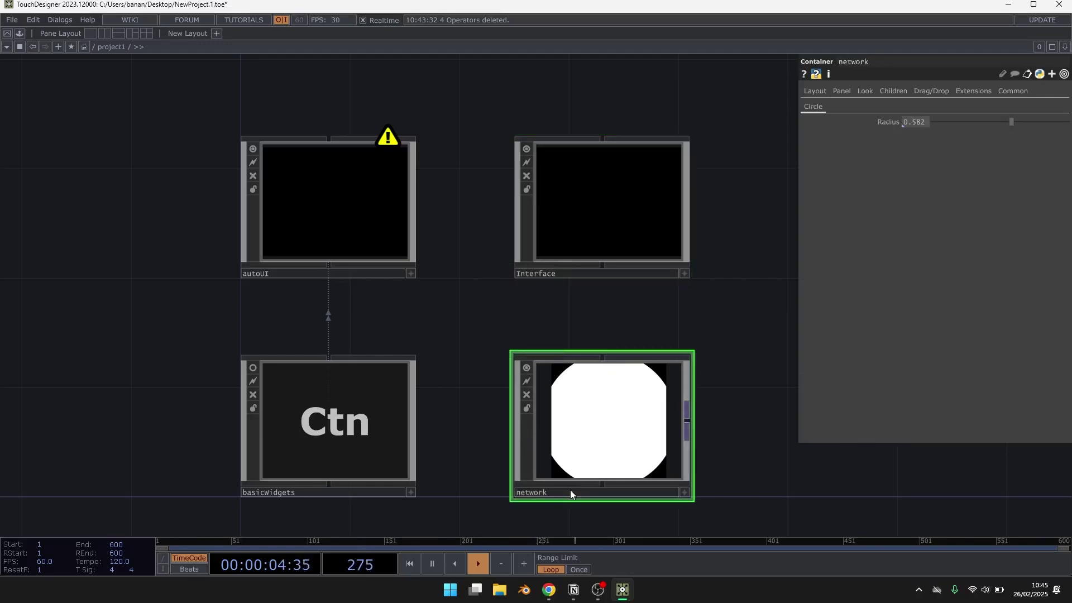
# Step: In autoUI, set UI to Interface and Custom COMP to network, and generate the UI with the parent shortcut Tox
pyautogui.click(359, 183)
pyautogui.moveTo(443, 179); pyautogui.dragTo(420, 173)
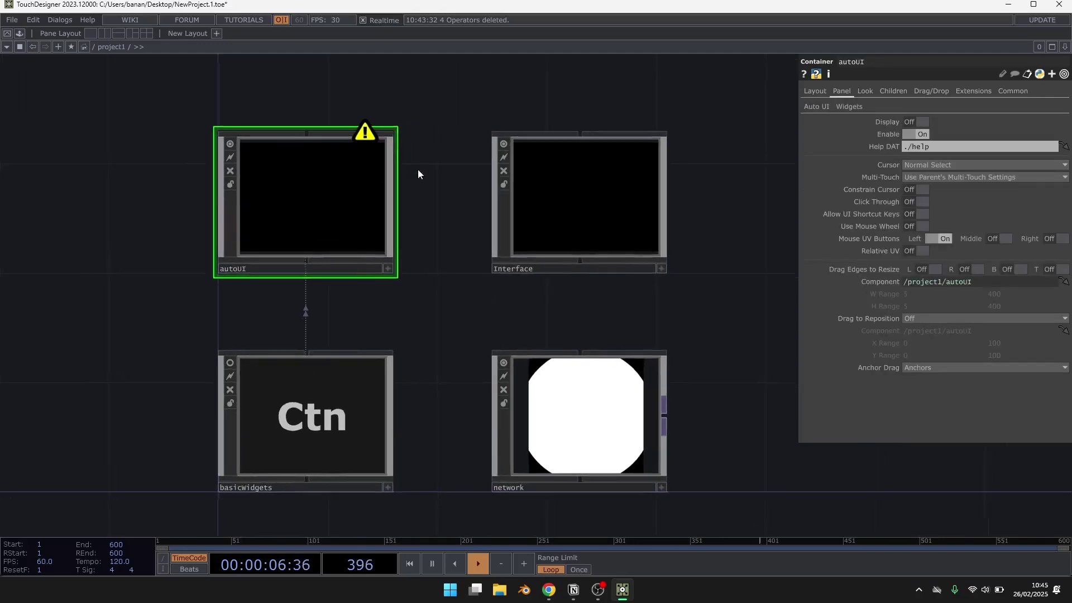
pyautogui.click(823, 105)
pyautogui.moveTo(593, 196); pyautogui.dragTo(916, 172)
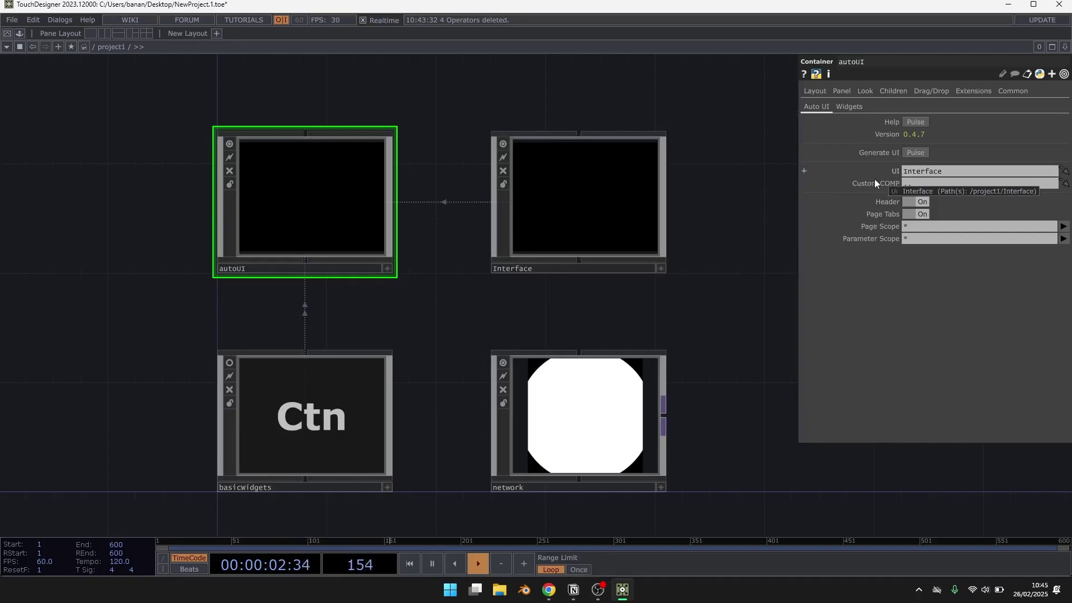
pyautogui.moveTo(561, 426); pyautogui.dragTo(948, 184)
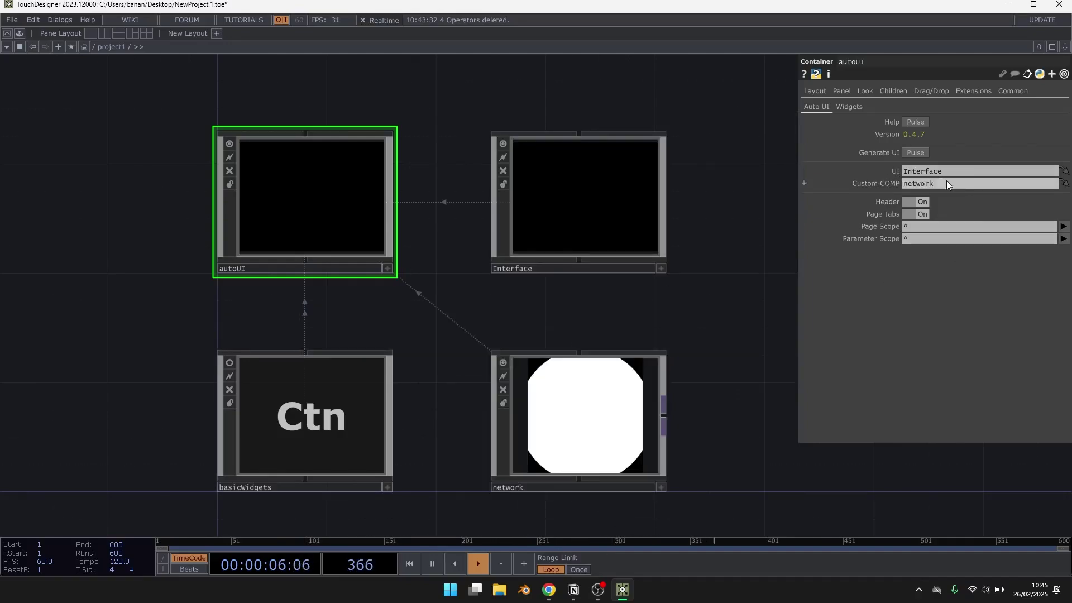
pyautogui.click(917, 153)
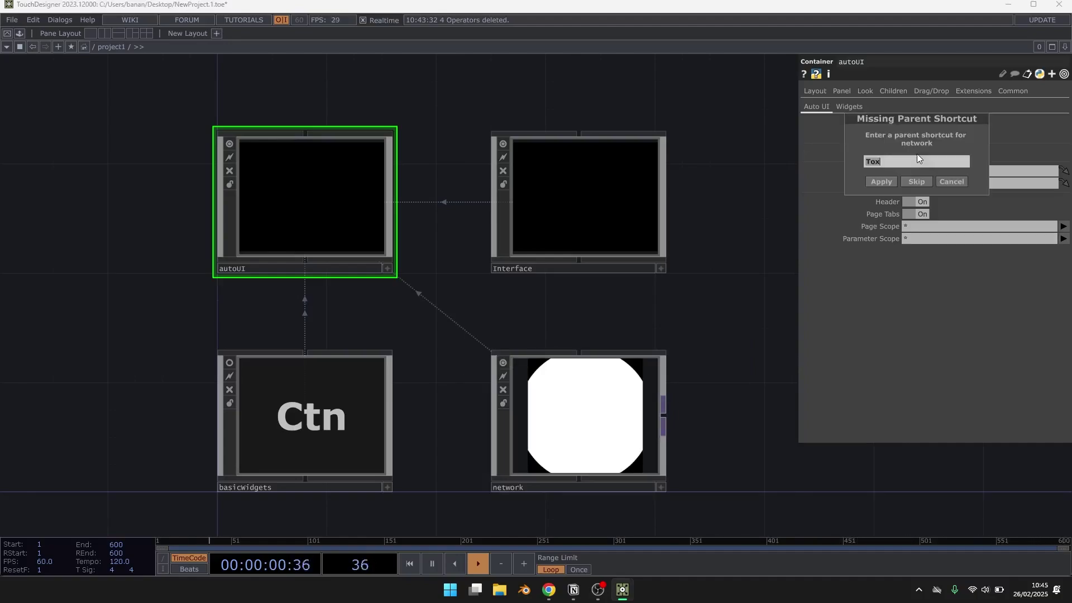
pyautogui.click(881, 181)
# Step: Set the Interface container's children alignment to Top to Bottom
pyautogui.click(627, 205)
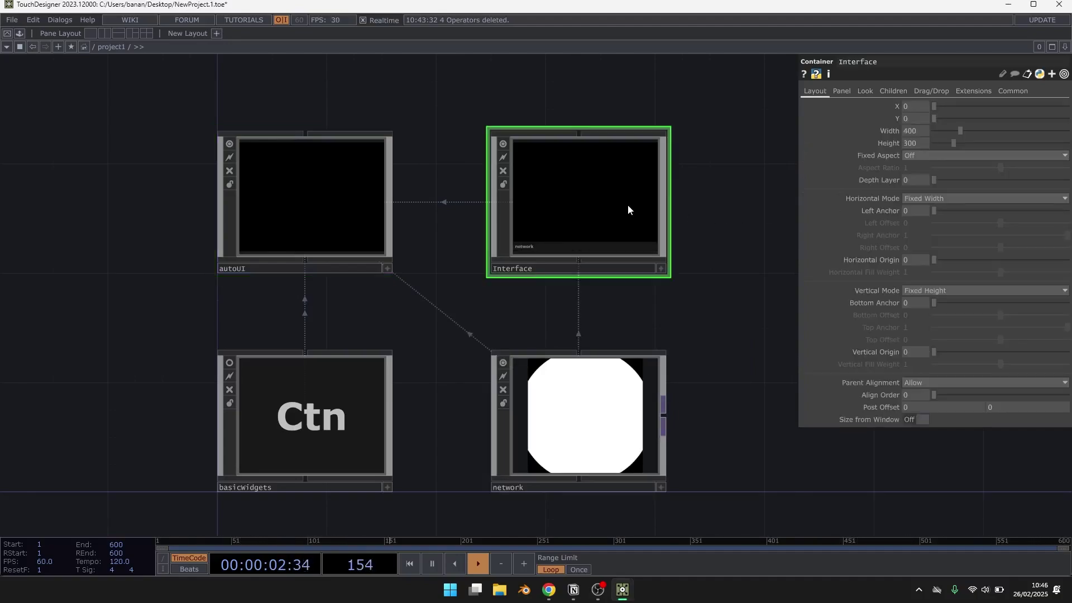
pyautogui.click(896, 90)
pyautogui.click(923, 106)
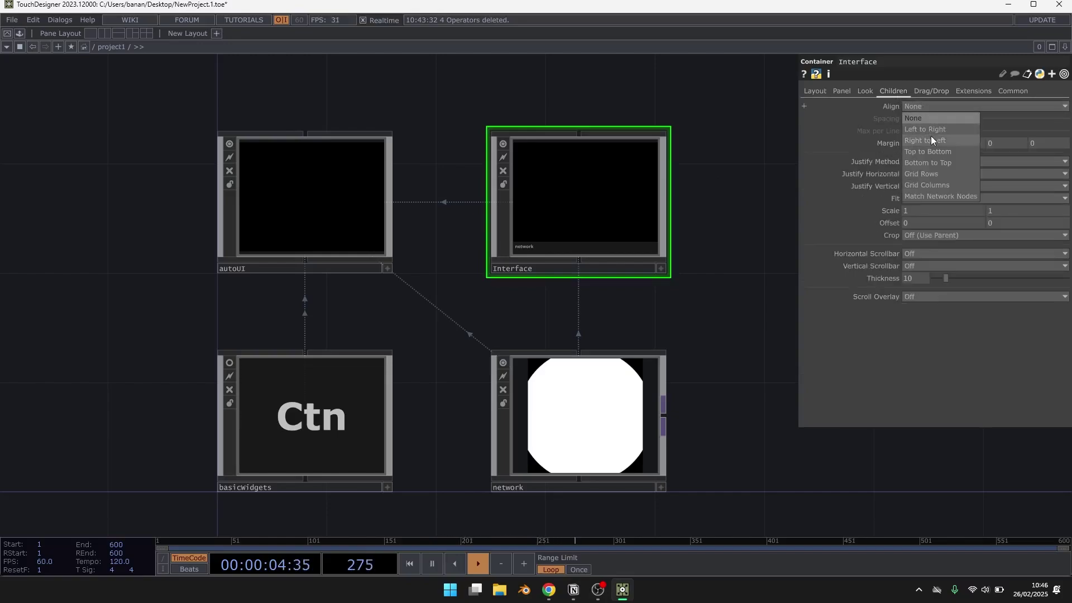
pyautogui.click(937, 151)
# Step: Activate the Interface viewer and test its Radius slider by setting it to about 0.510
pyautogui.scroll(5, 659, 223)
pyautogui.press('a')
pyautogui.moveTo(613, 112); pyautogui.dragTo(567, 115)
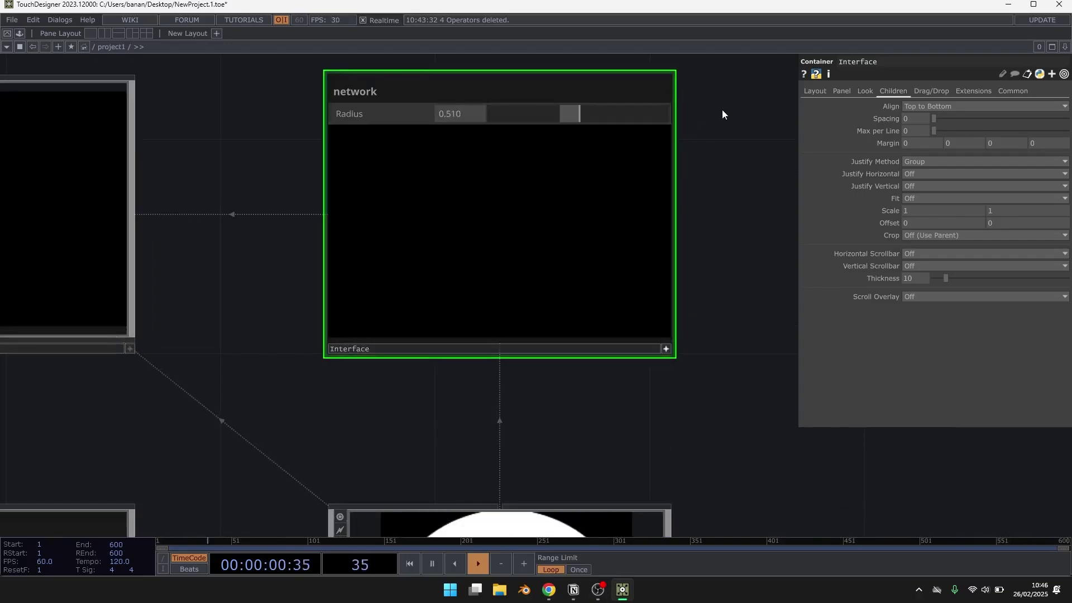
pyautogui.scroll(-3, 722, 109)
pyautogui.moveTo(326, 354); pyautogui.dragTo(364, 249)
pyautogui.scroll(-3, 309, 421)
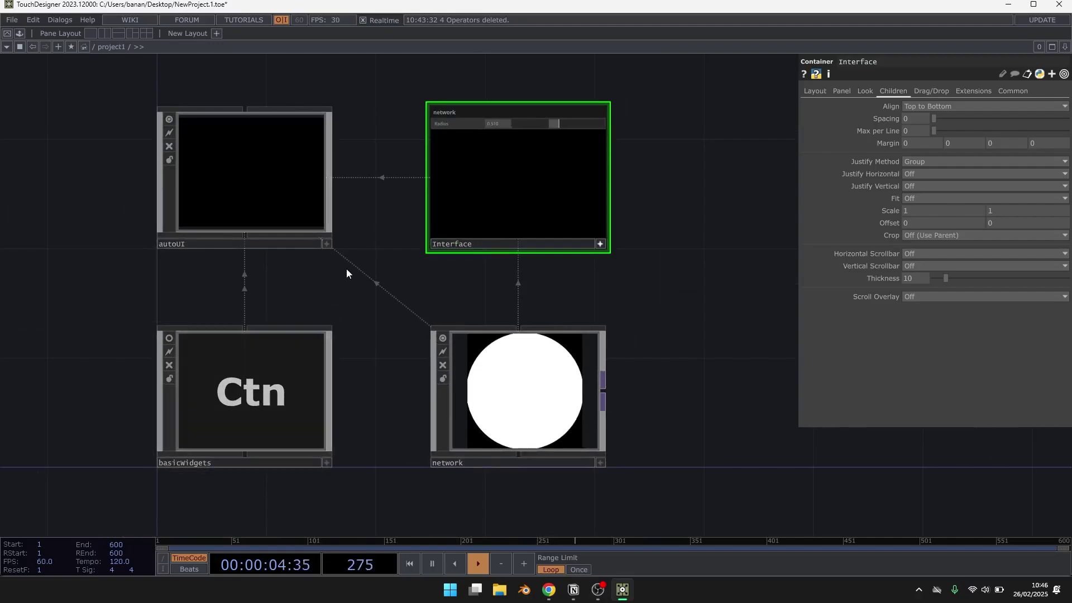
pyautogui.moveTo(352, 271); pyautogui.dragTo(399, 316)
pyautogui.scroll(3, 487, 193)
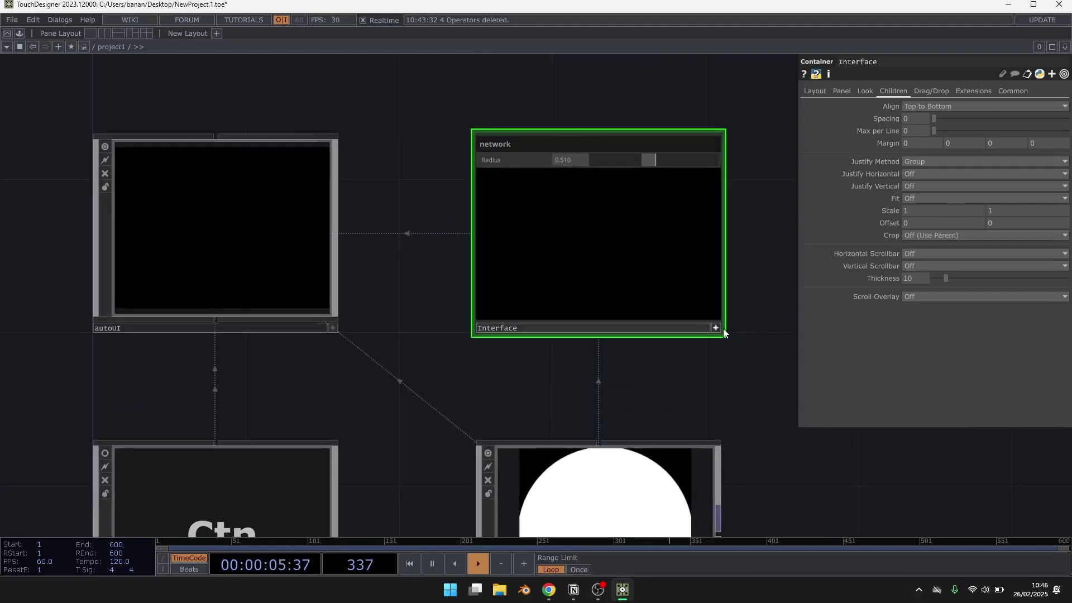
pyautogui.press('h')
# Step: Open the network container's component customization and set the Radius parameter's default to 0
pyautogui.rightClick(602, 397)
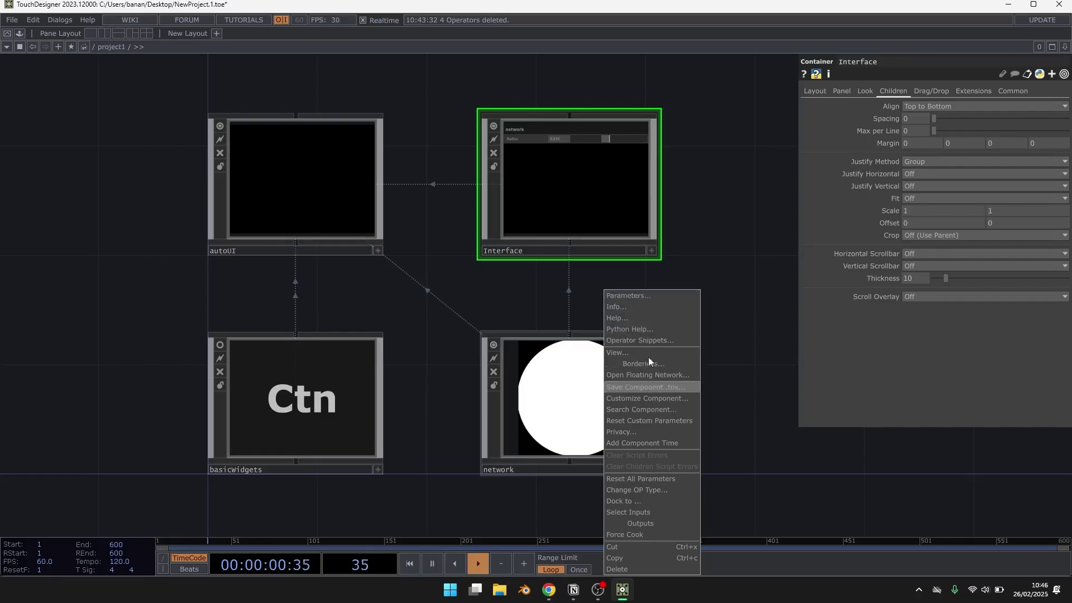
pyautogui.click(648, 398)
pyautogui.moveTo(627, 199); pyautogui.dragTo(264, 76)
pyautogui.scroll(2, 466, 166)
pyautogui.scroll(1, 466, 166)
pyautogui.moveTo(447, 194); pyautogui.dragTo(438, 262)
pyautogui.click(272, 394)
pyautogui.write('0')
pyautogui.press('Return')
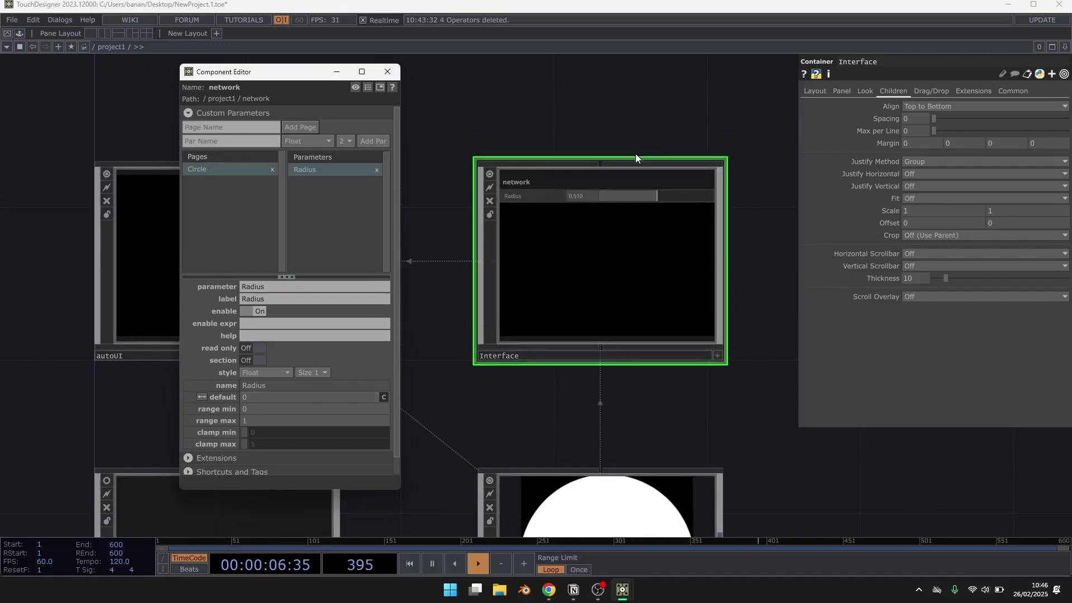
# Step: Test the Radius slider in the active Interface viewer, deactivate the viewer, and close the component editor
pyautogui.click(717, 355)
pyautogui.moveTo(637, 196); pyautogui.dragTo(663, 190)
pyautogui.scroll(-2, 604, 145)
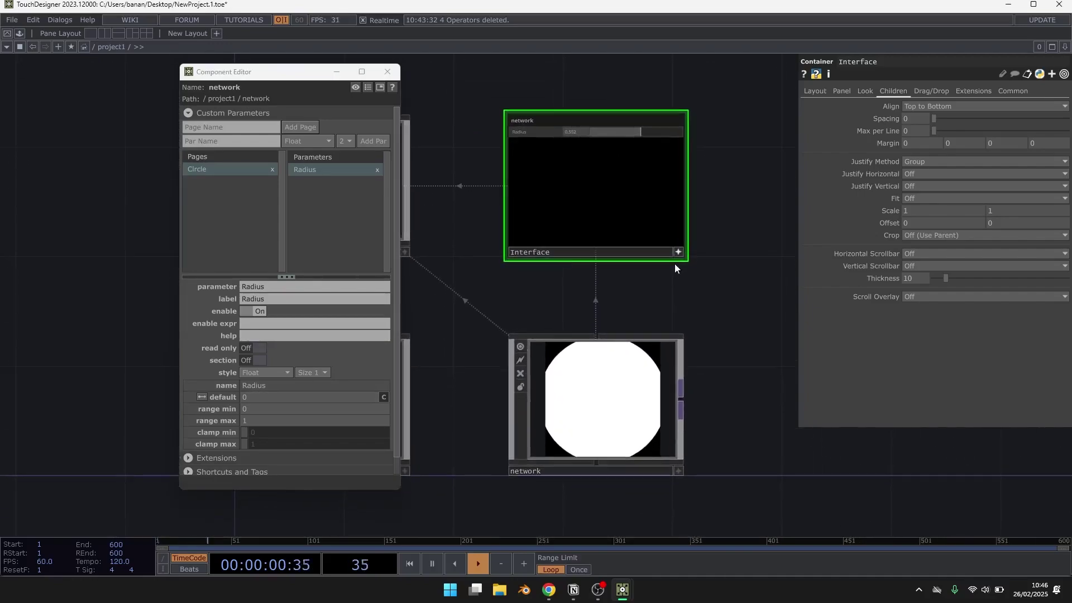
pyautogui.click(679, 253)
pyautogui.moveTo(501, 313); pyautogui.dragTo(567, 317)
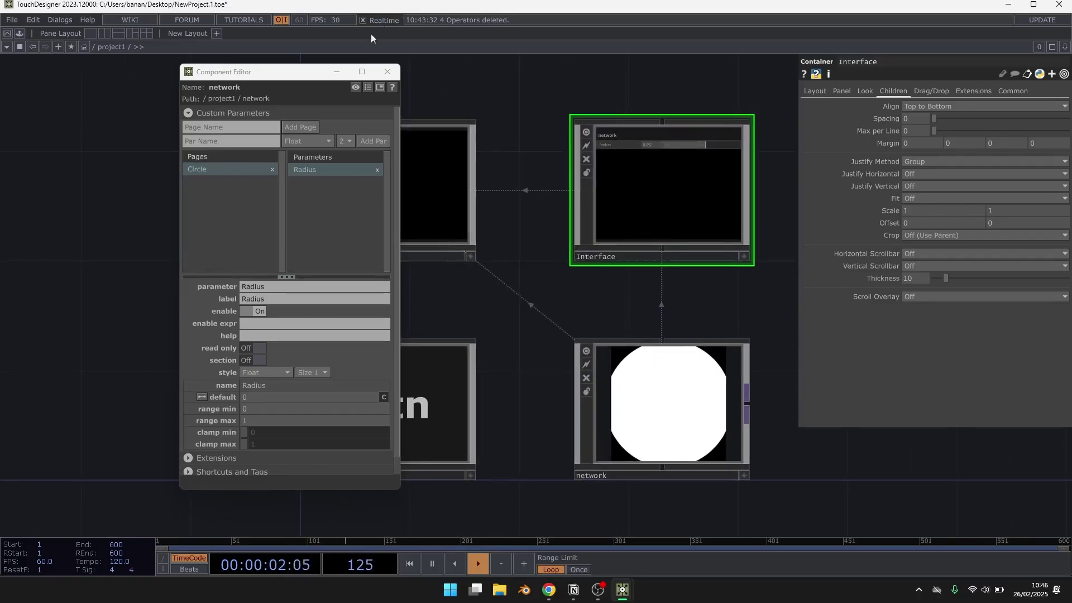
pyautogui.click(394, 70)
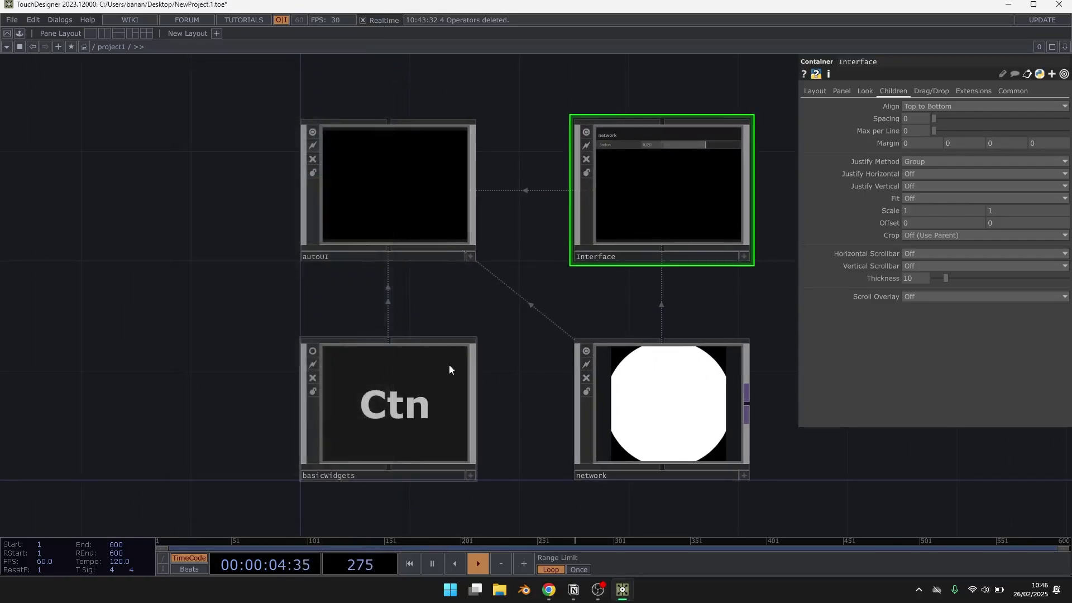
# Step: Inside basicWidgets, duplicate the sliderHorz widget and place the copy beside the original
pyautogui.press('i')
pyautogui.scroll(-4, 609, 115)
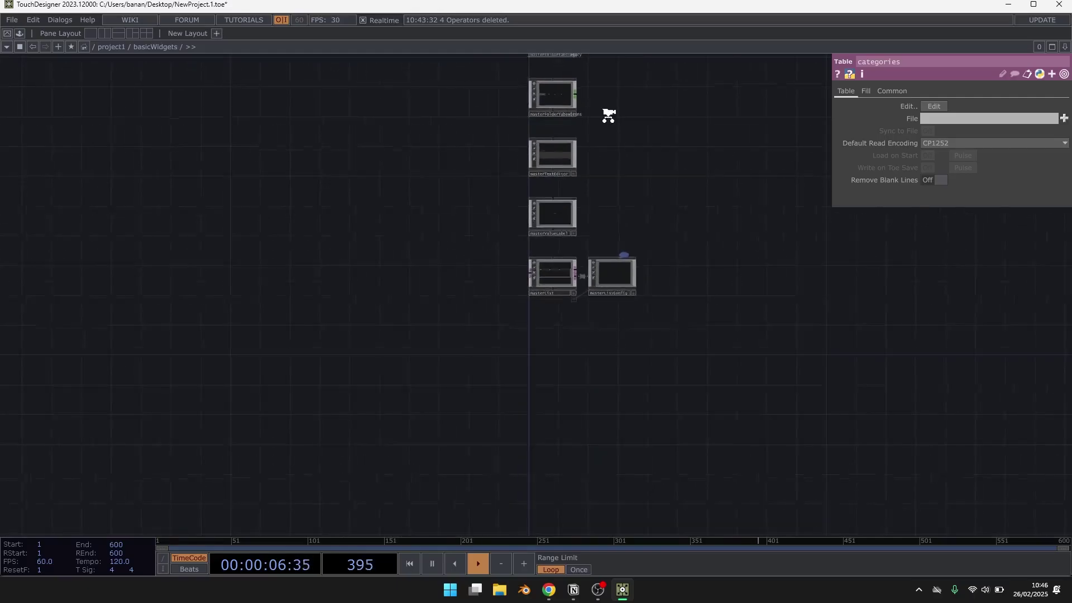
pyautogui.scroll(-6, 609, 115)
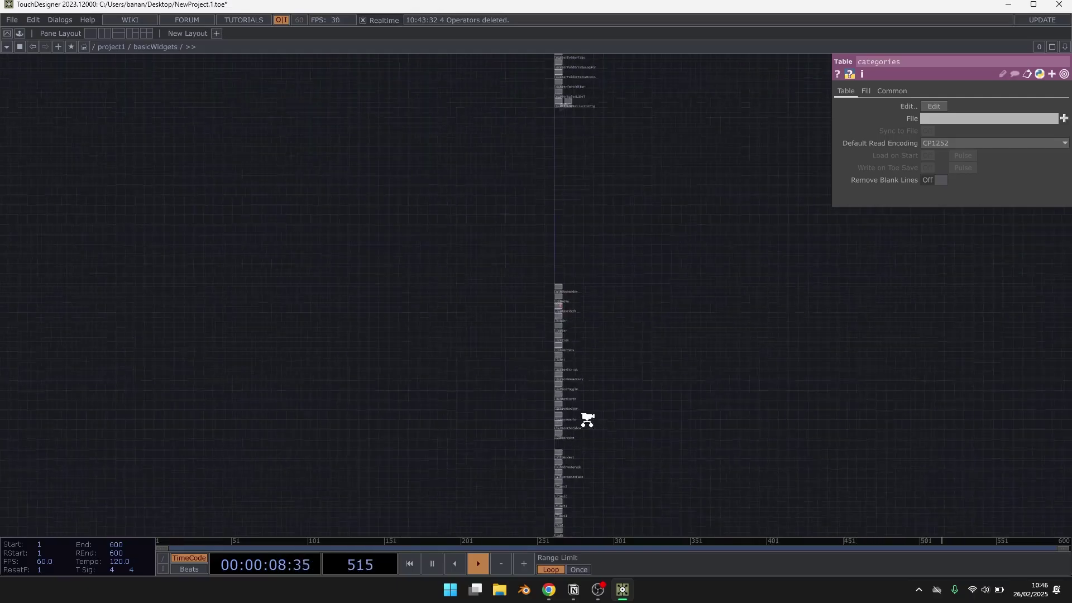
pyautogui.scroll(10, 588, 424)
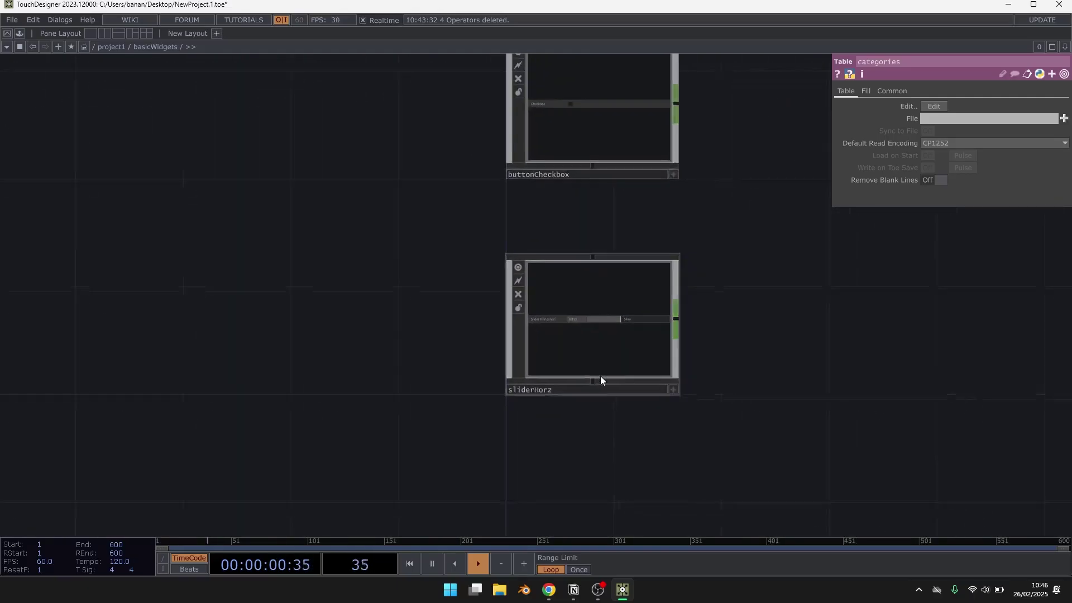
pyautogui.scroll(3, 601, 380)
pyautogui.click(580, 276)
pyautogui.scroll(-2, 766, 279)
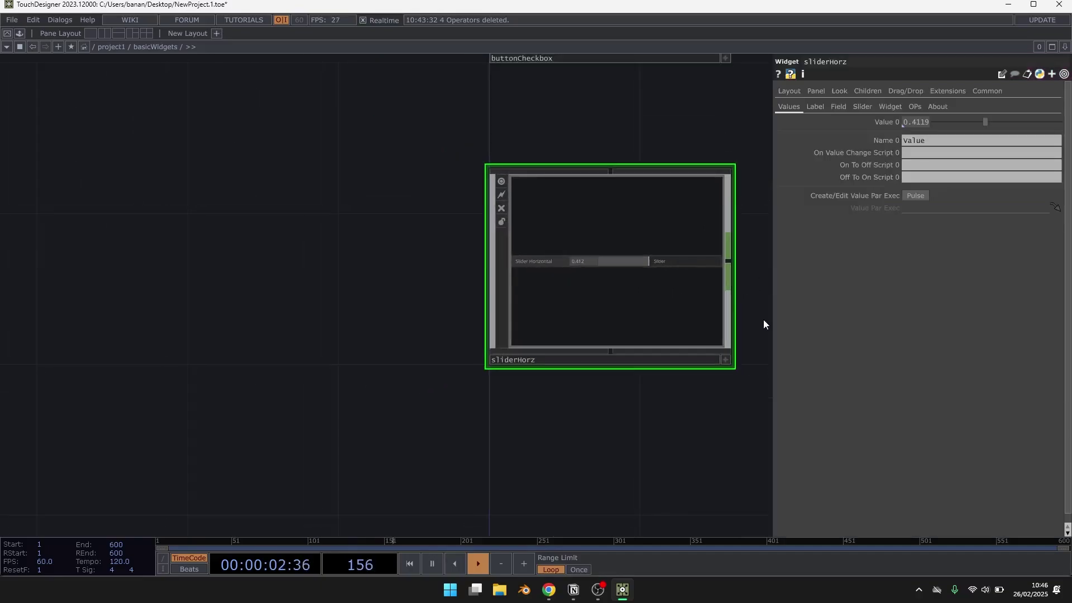
pyautogui.moveTo(764, 324); pyautogui.dragTo(692, 302)
pyautogui.hotkey('ctrl', 'c')
pyautogui.hotkey('ctrl', 'v')
pyautogui.moveTo(365, 339); pyautogui.dragTo(297, 204)
# Step: Rename the copied slider widget as sliderHorz_backup
pyautogui.click(245, 343)
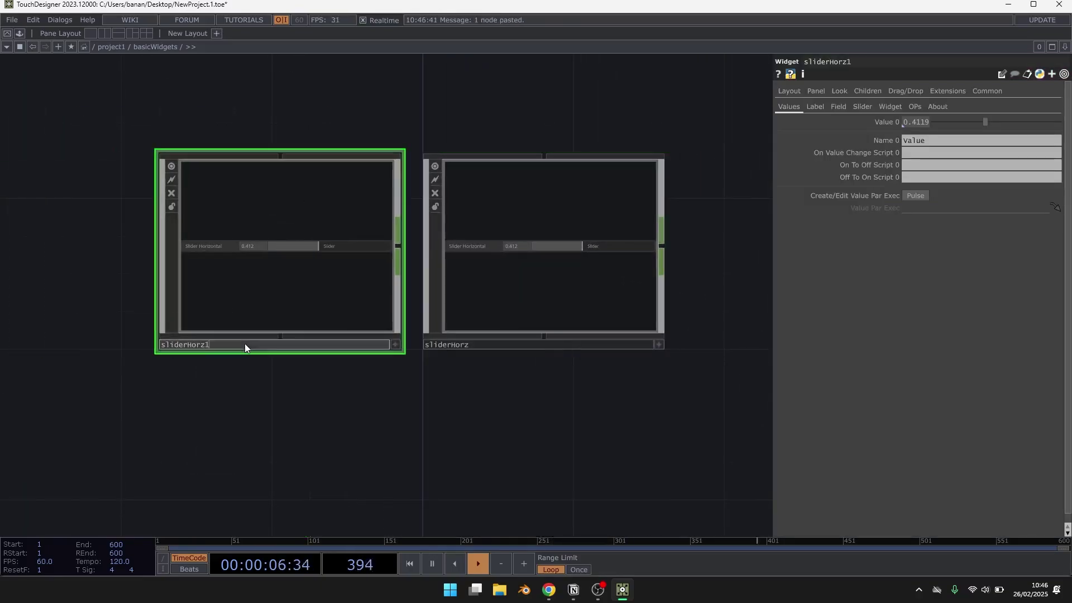
pyautogui.press('BackSpace')
pyautogui.write('_backup')
pyautogui.press('Return')
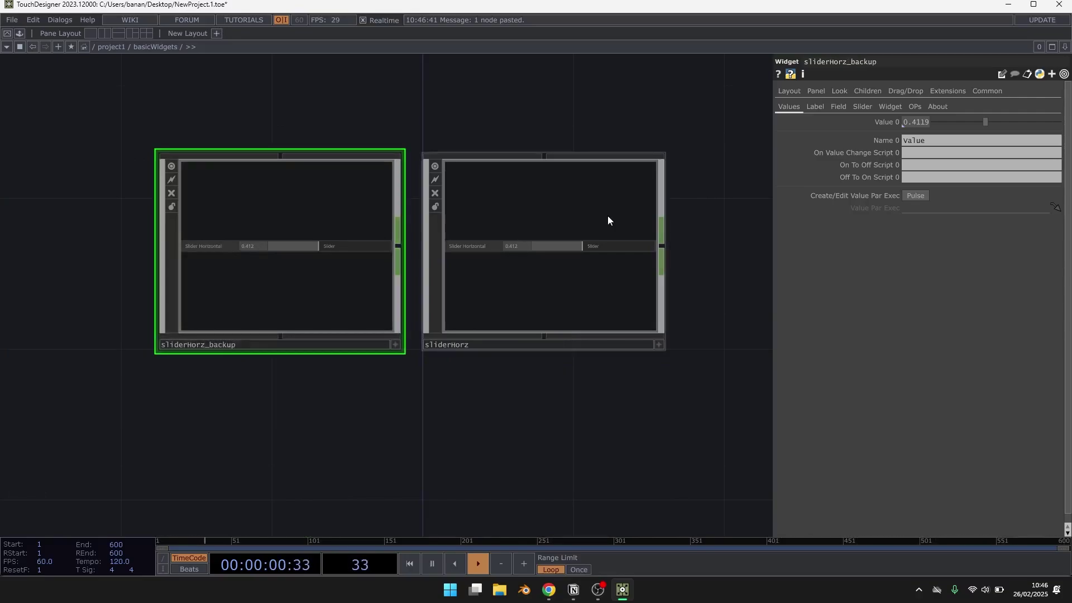
# Step: Enter the network of the original sliderHorz widget
pyautogui.scroll(2, 608, 216)
pyautogui.scroll(3, 590, 305)
pyautogui.click(568, 325)
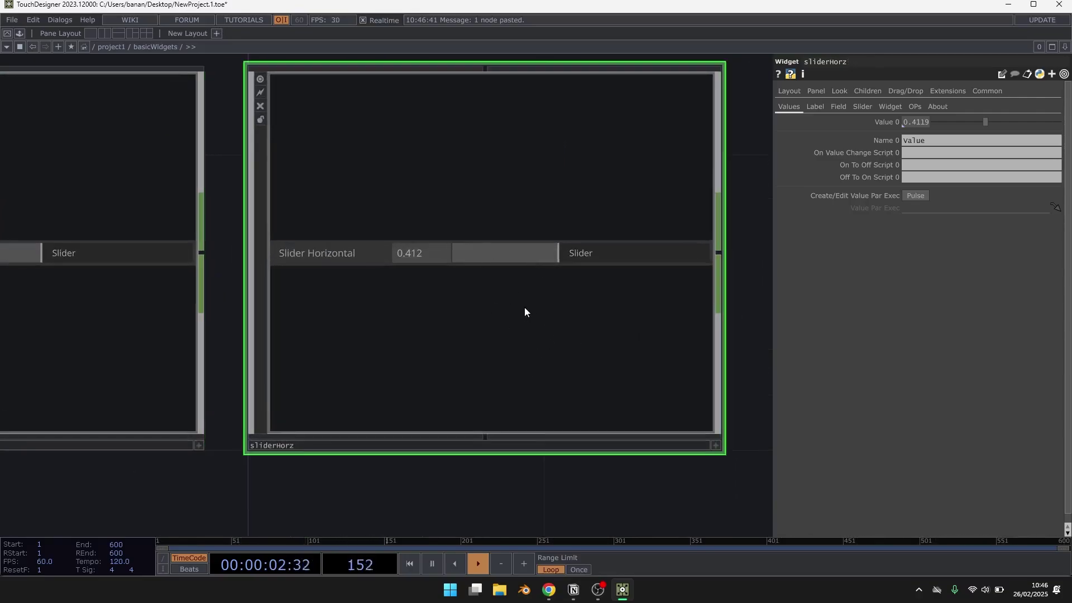
pyautogui.moveTo(525, 307); pyautogui.dragTo(386, 306, button='middle')
pyautogui.moveTo(356, 304); pyautogui.dragTo(227, 300)
pyautogui.moveTo(568, 256); pyautogui.dragTo(542, 297, button='middle')
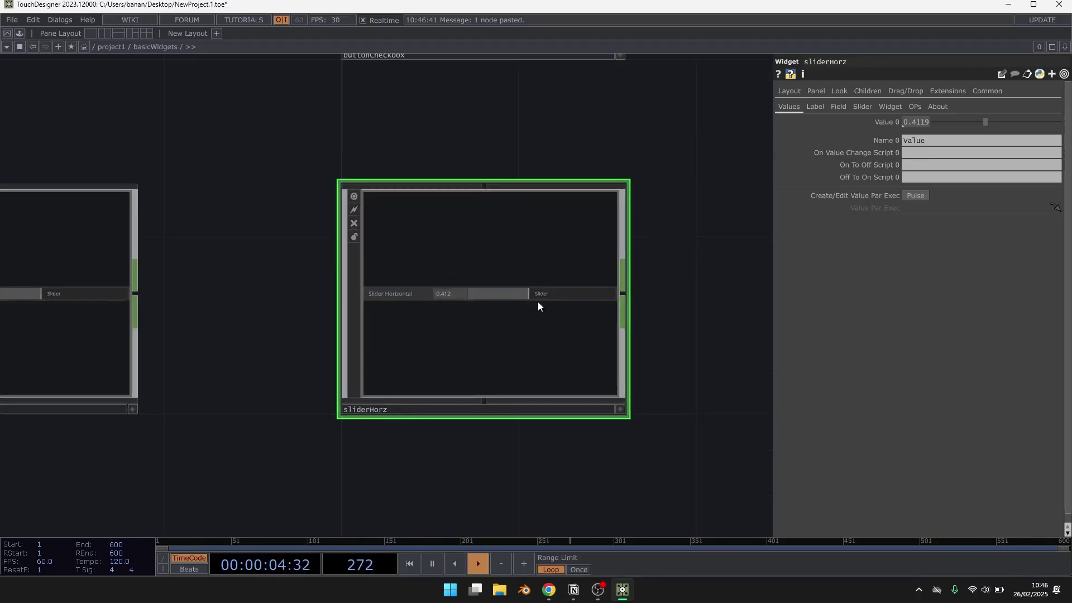
pyautogui.press('i')
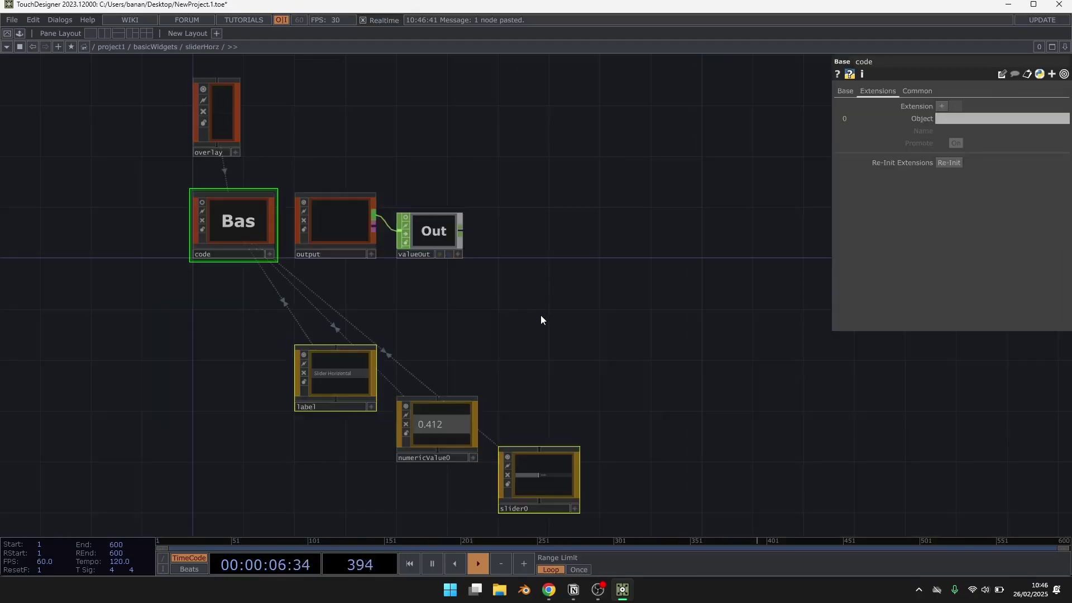
# Step: Add a Rectangle TOP in the empty area below numericValue0
pyautogui.moveTo(551, 294); pyautogui.dragTo(604, 166)
pyautogui.press('Tab')
pyautogui.write('rec')
pyautogui.click(346, 217)
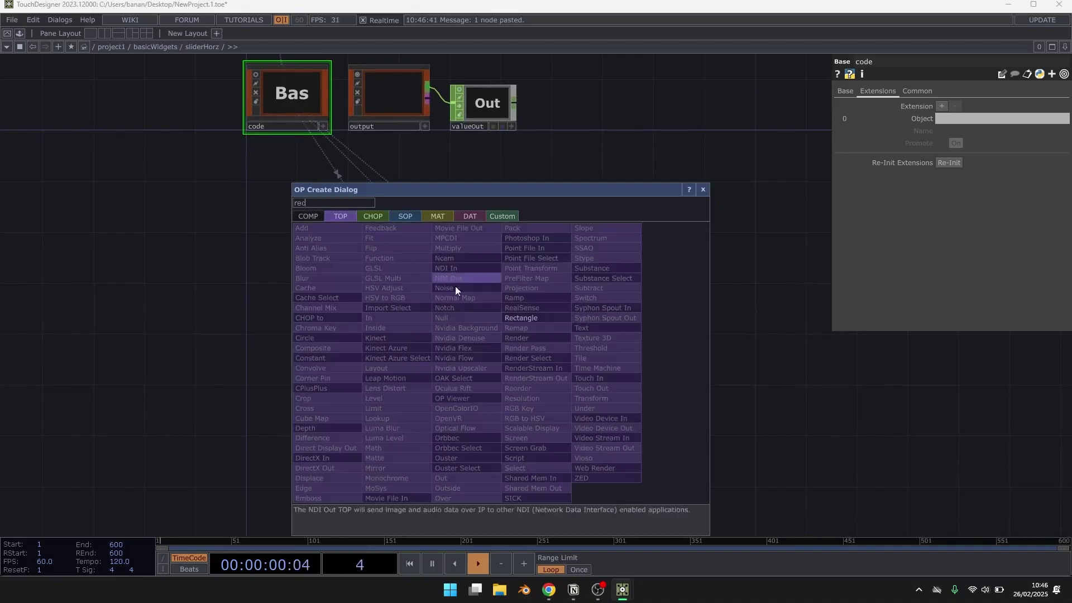
pyautogui.click(515, 316)
pyautogui.click(464, 400)
pyautogui.scroll(2, 469, 405)
pyautogui.scroll(2, 473, 409)
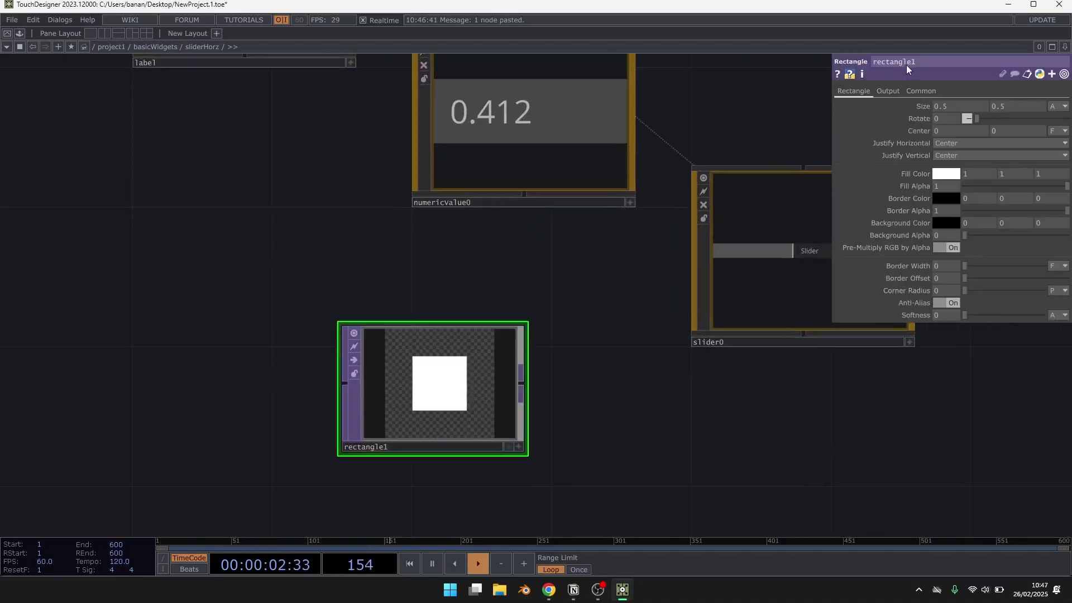
# Step: Set the rectangle's resolution with expressions to parent().width for the width and parent().height for the height
pyautogui.click(929, 93)
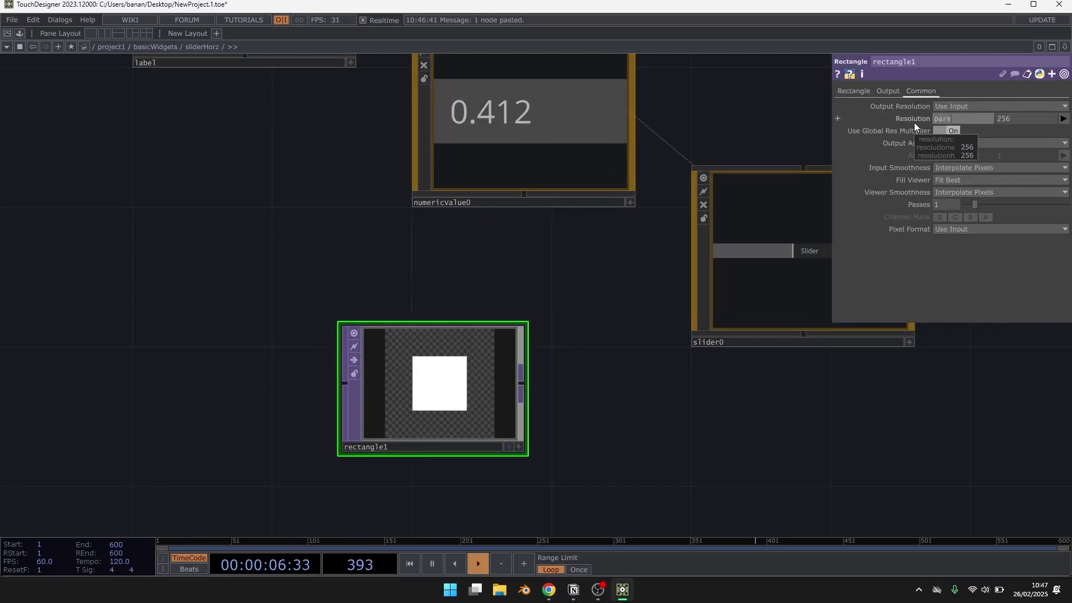
pyautogui.write('parent()width')
pyautogui.press('Return')
pyautogui.click(914, 123)
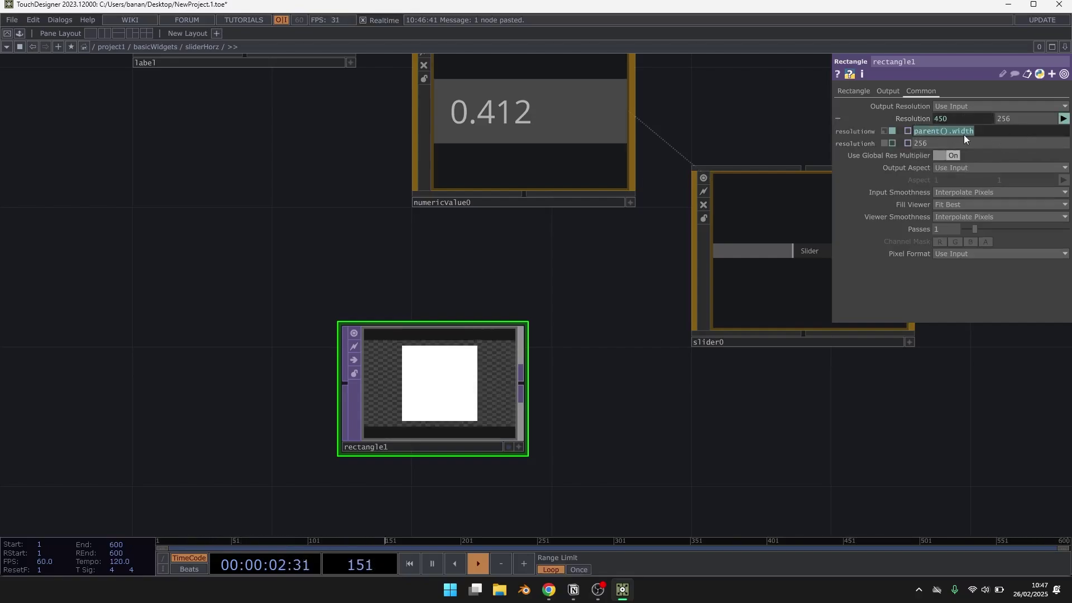
pyautogui.hotkey('ctrl', 'v')
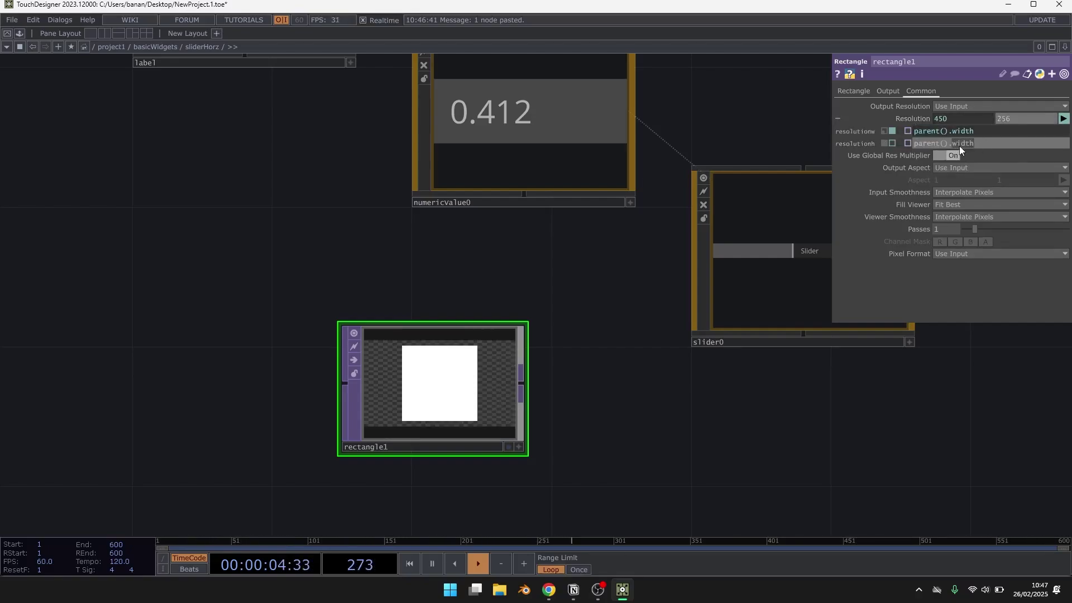
pyautogui.write('height')
pyautogui.press('Return')
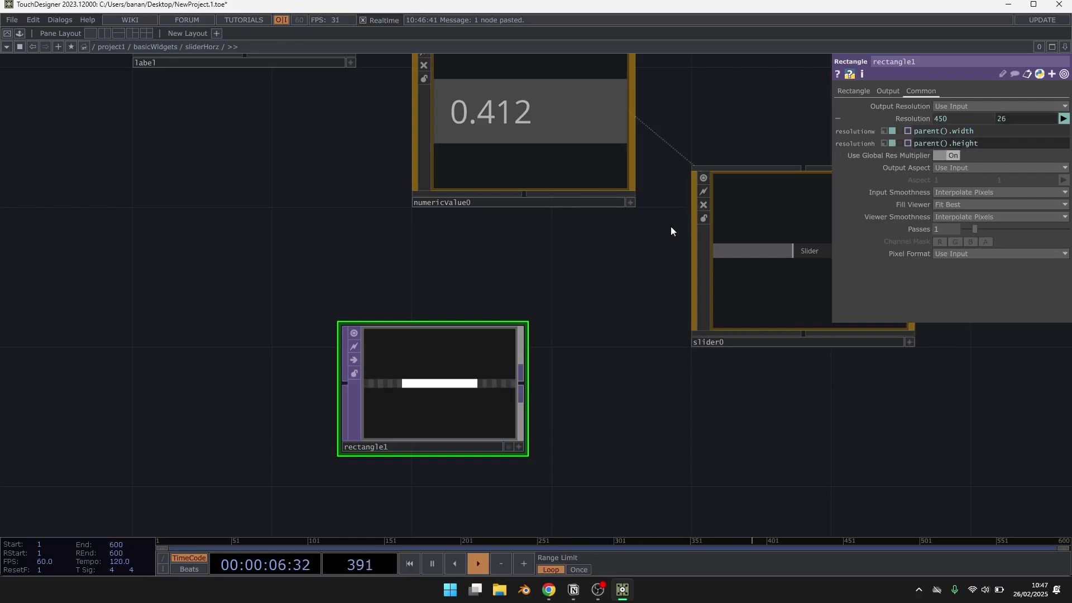
# Step: Switch the rectangle's size unit to Fraction and set its size to 1 by 1
pyautogui.click(853, 91)
pyautogui.click(1063, 106)
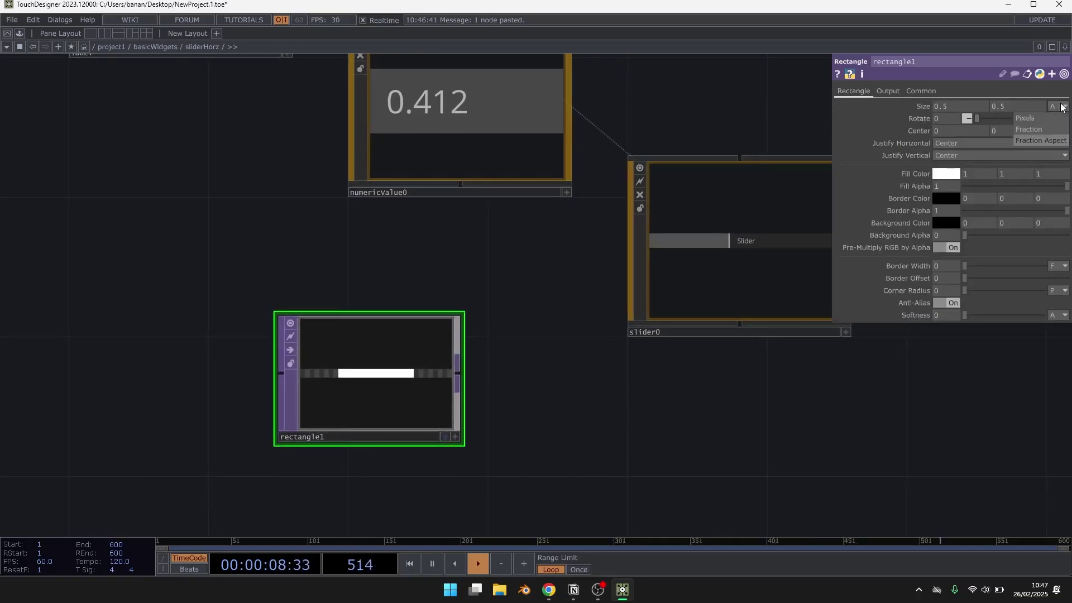
pyautogui.click(951, 108)
pyautogui.write('1')
pyautogui.press('Tab')
pyautogui.write('1')
pyautogui.press('Return')
# Step: Move the rectangle node into free space below numericValue0 and rename it background
pyautogui.moveTo(387, 365); pyautogui.dragTo(457, 400)
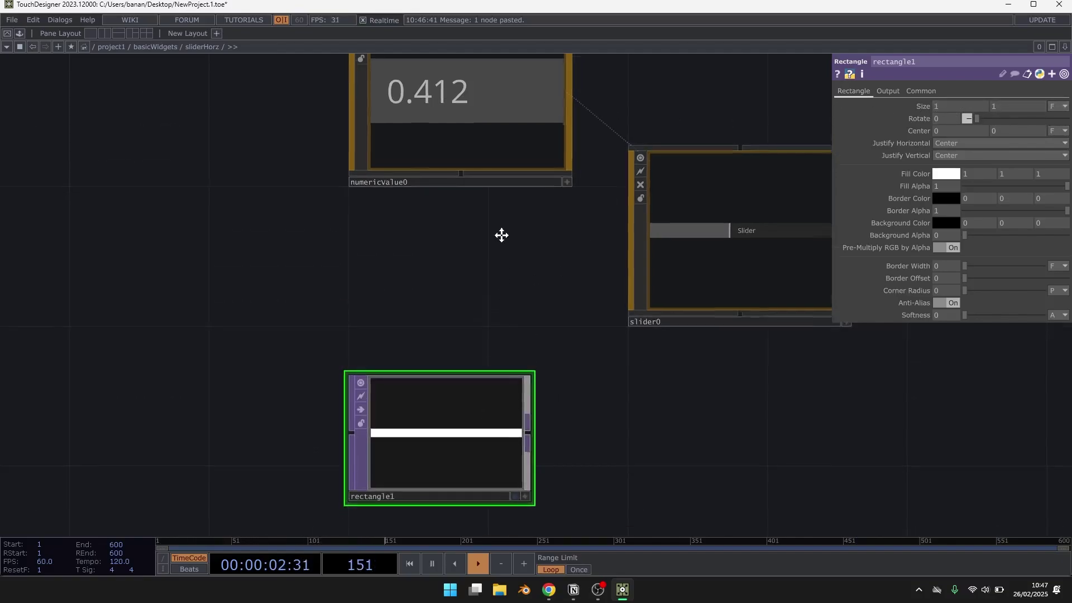
pyautogui.scroll(3, 438, 402)
pyautogui.click(400, 434)
pyautogui.write('b')
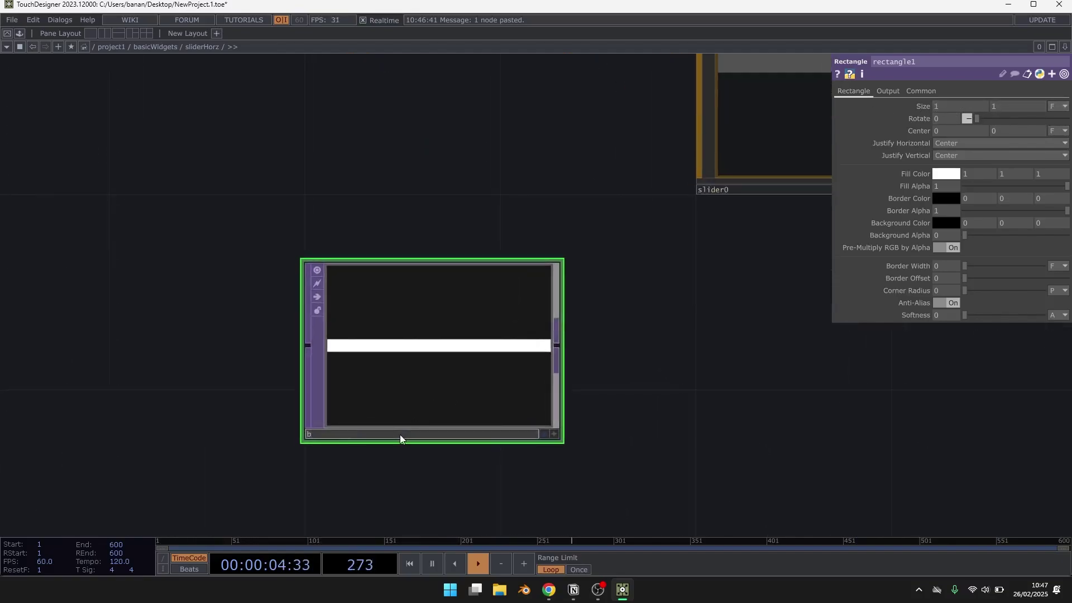
pyautogui.write('ackground')
pyautogui.press('Return')
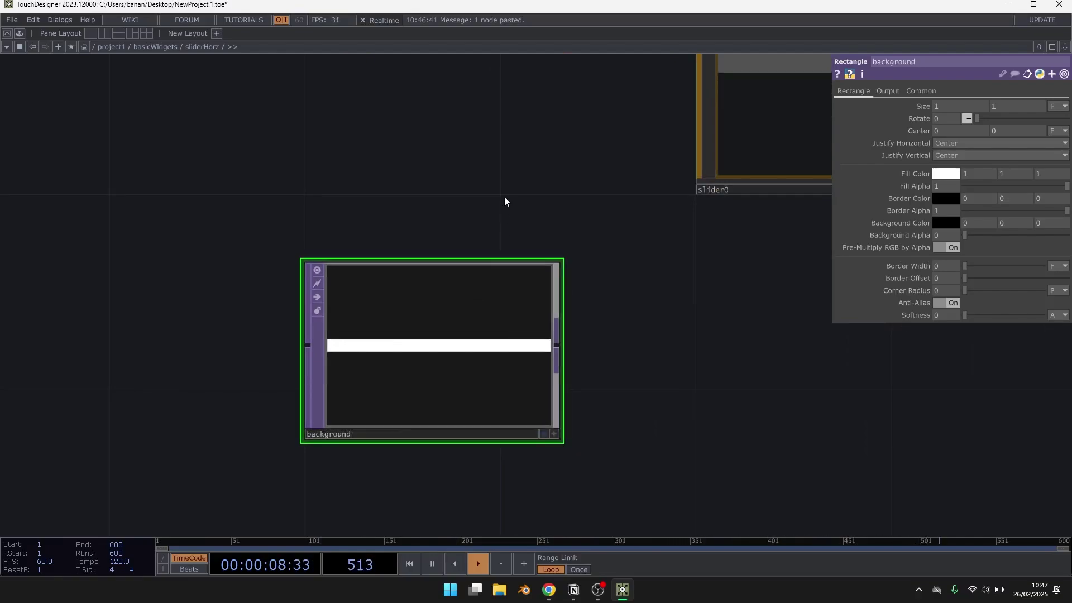
# Step: Return to basicWidgets and assign ./background as the Background TOP of the sliderHorz widget
pyautogui.press('u')
pyautogui.scroll(4, 683, 237)
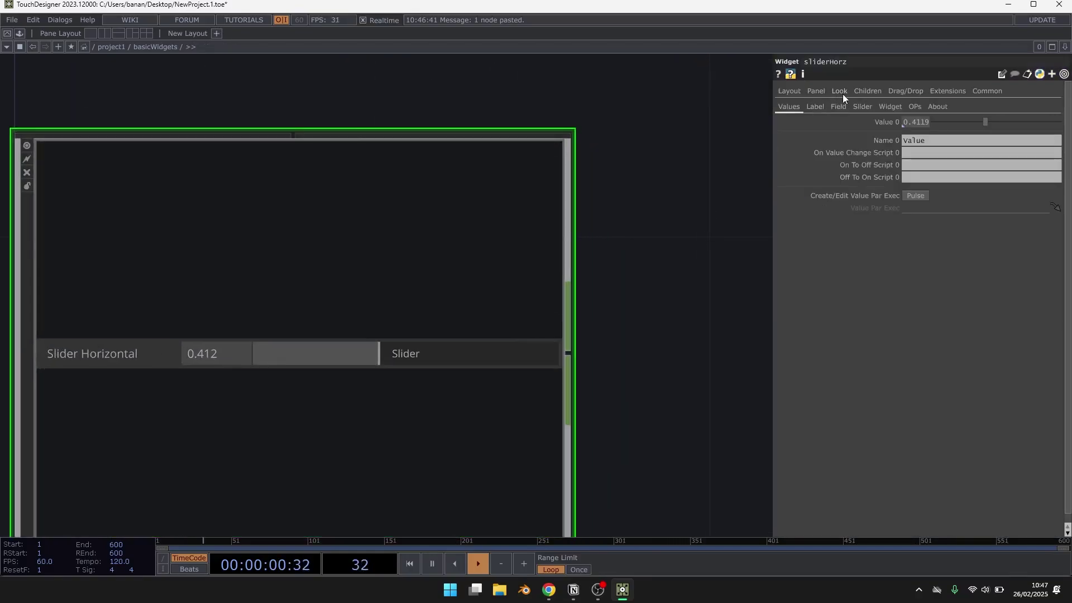
pyautogui.click(840, 90)
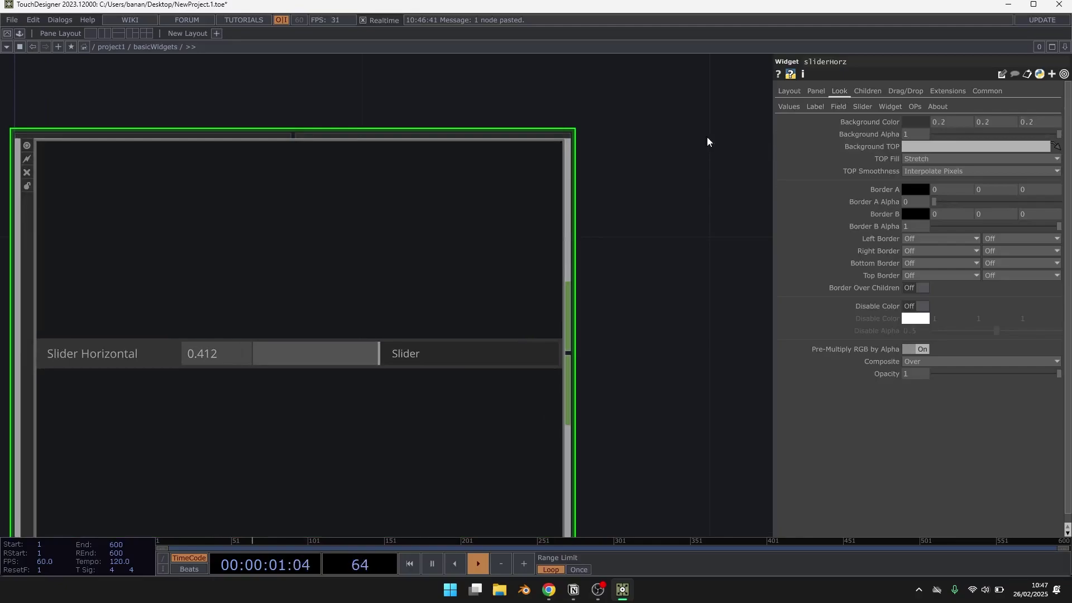
pyautogui.click(919, 148)
pyautogui.write('./background')
pyautogui.press('Return')
pyautogui.scroll(-2, 680, 186)
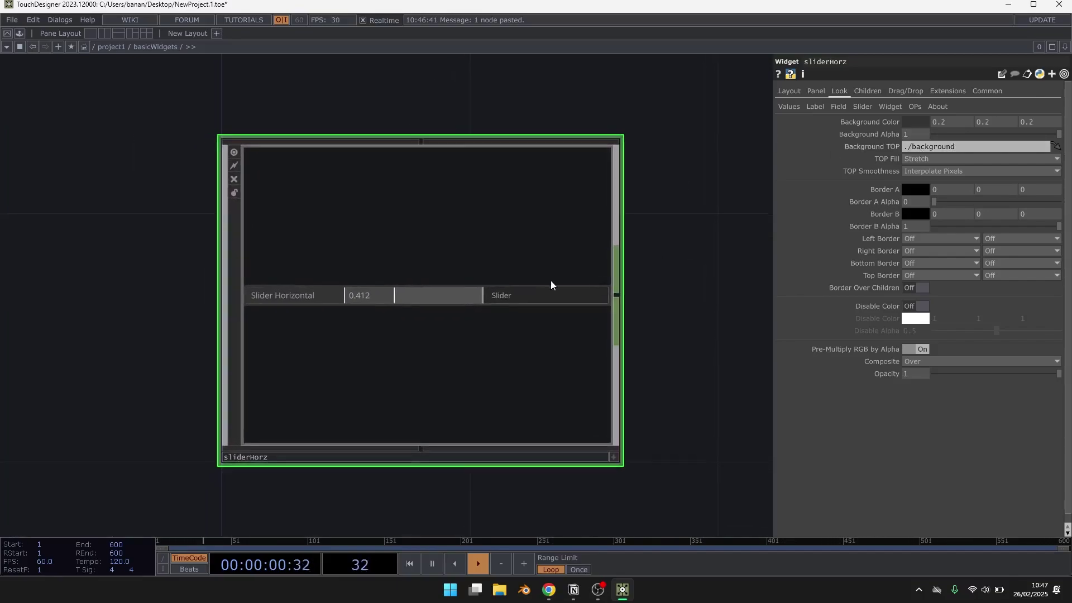
pyautogui.scroll(3, 463, 280)
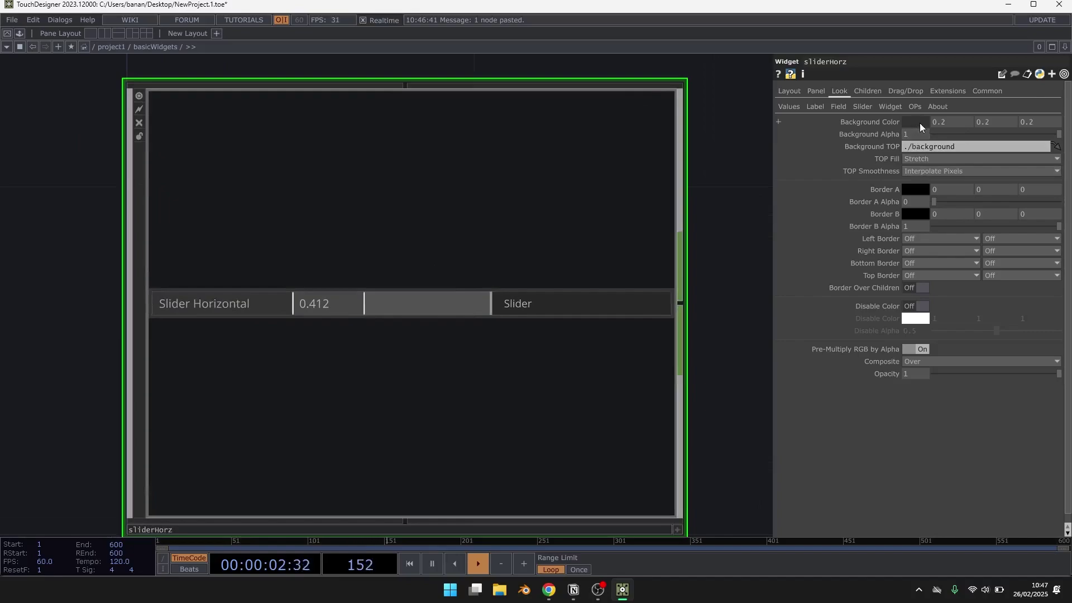
# Step: Set sliderHorz's Background Alpha to 0 and its TOP Fill to Native Resolution
pyautogui.moveTo(943, 135); pyautogui.dragTo(907, 132)
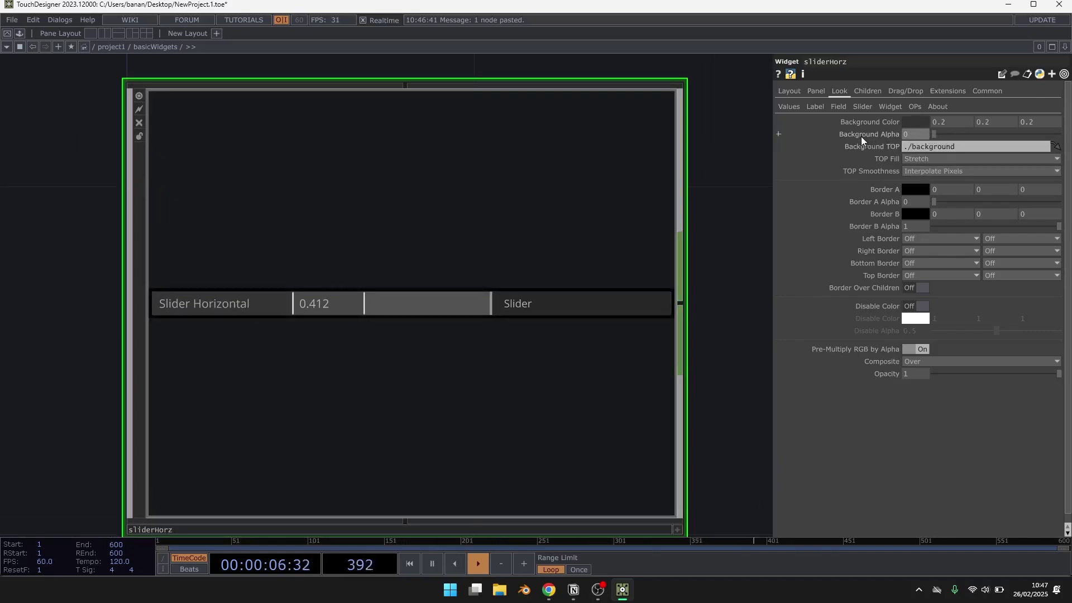
pyautogui.click(913, 160)
pyautogui.click(916, 215)
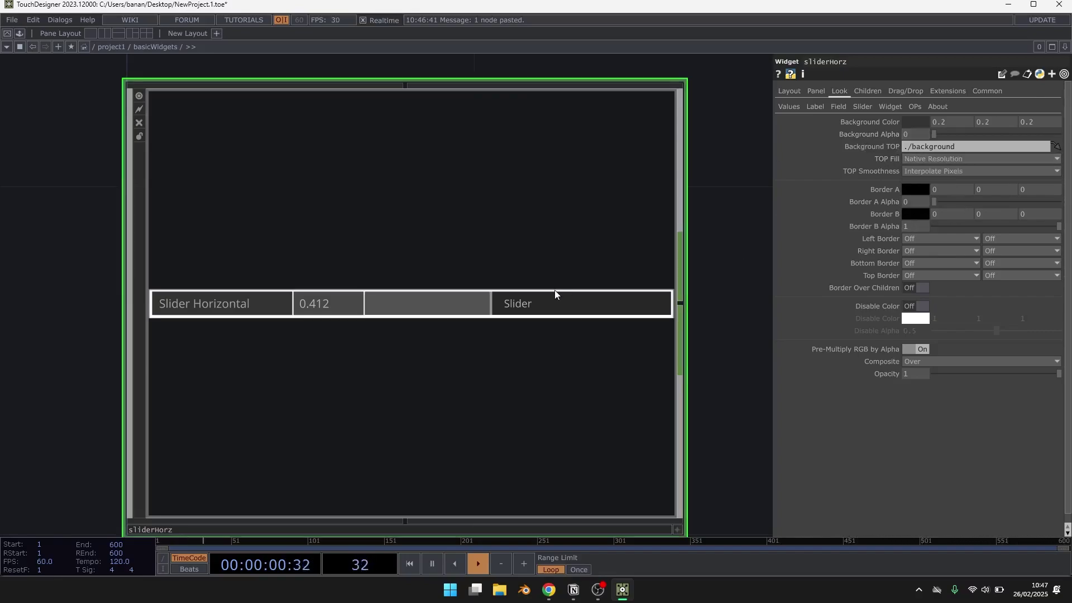
# Step: Open sliderHorz in a separate viewer window and place that window above the node
pyautogui.rightClick(541, 280)
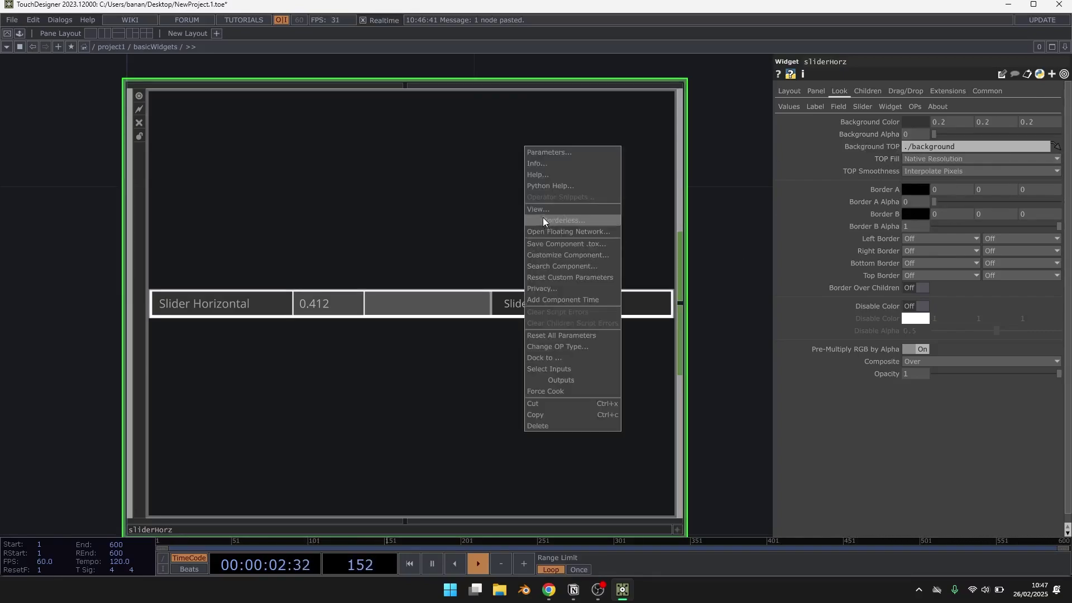
pyautogui.click(540, 217)
pyautogui.moveTo(658, 225); pyautogui.dragTo(705, 246)
pyautogui.moveTo(705, 205); pyautogui.dragTo(457, 86)
# Step: Enter the sliderHorz network and set the background rectangle's Corner Radius to 7 pixels
pyautogui.click(531, 233)
pyautogui.press('i')
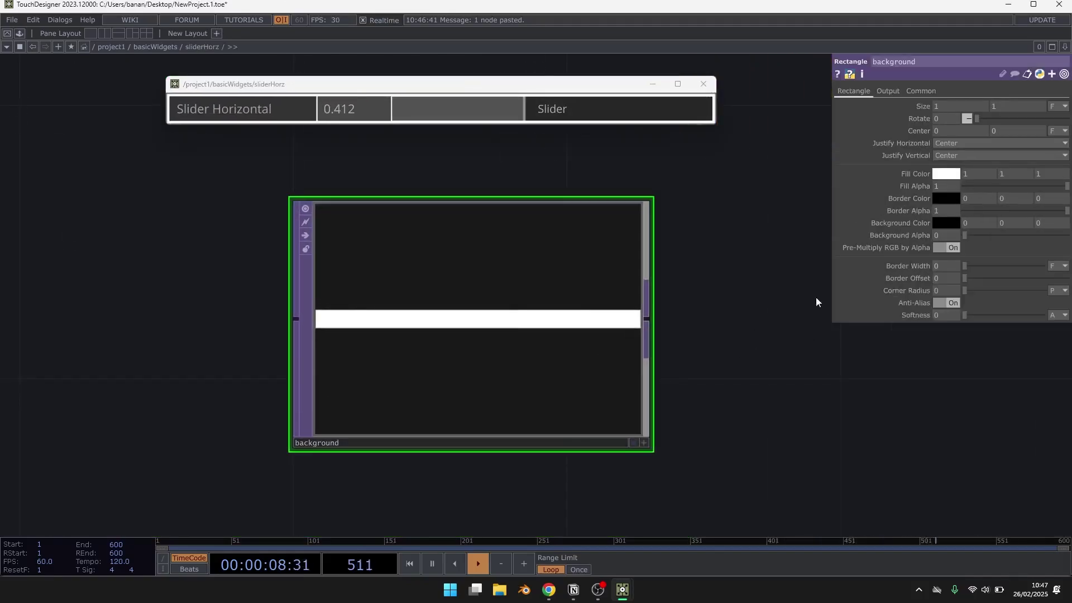
pyautogui.moveTo(966, 290); pyautogui.dragTo(969, 293)
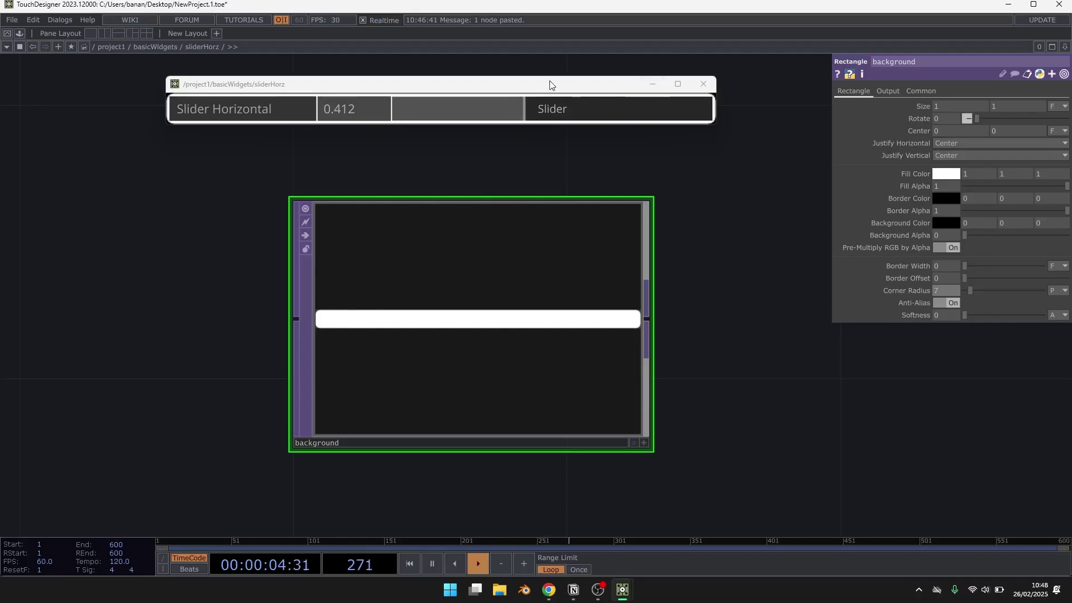
# Step: Go back up to sliderHorz, test hiding its label, show it again, and set the label's Bg Color alpha to 0
pyautogui.moveTo(551, 84); pyautogui.dragTo(450, 49)
pyautogui.press('u')
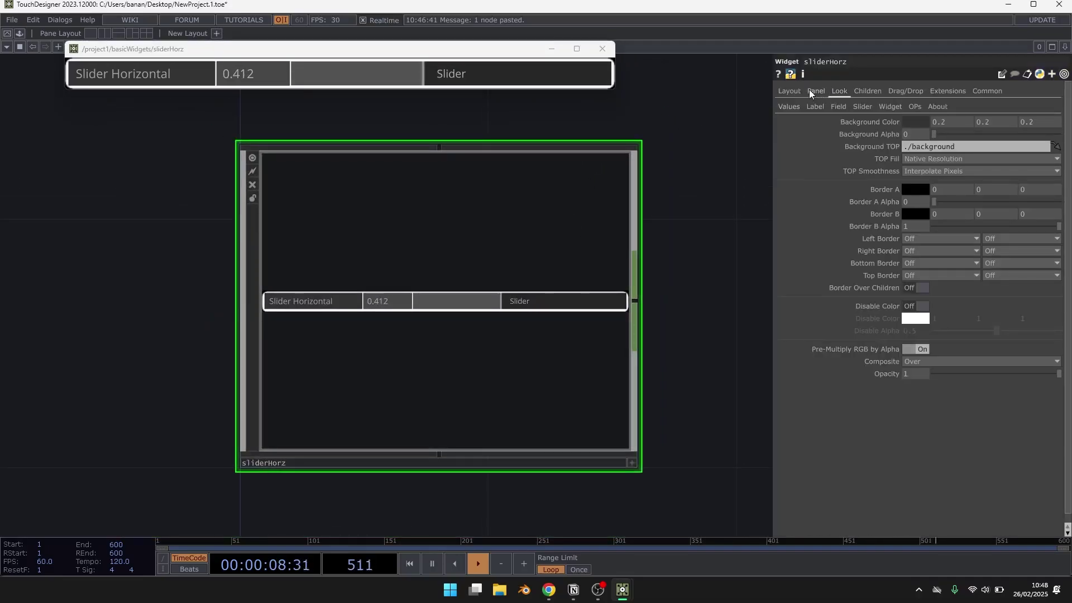
pyautogui.click(810, 90)
pyautogui.click(819, 100)
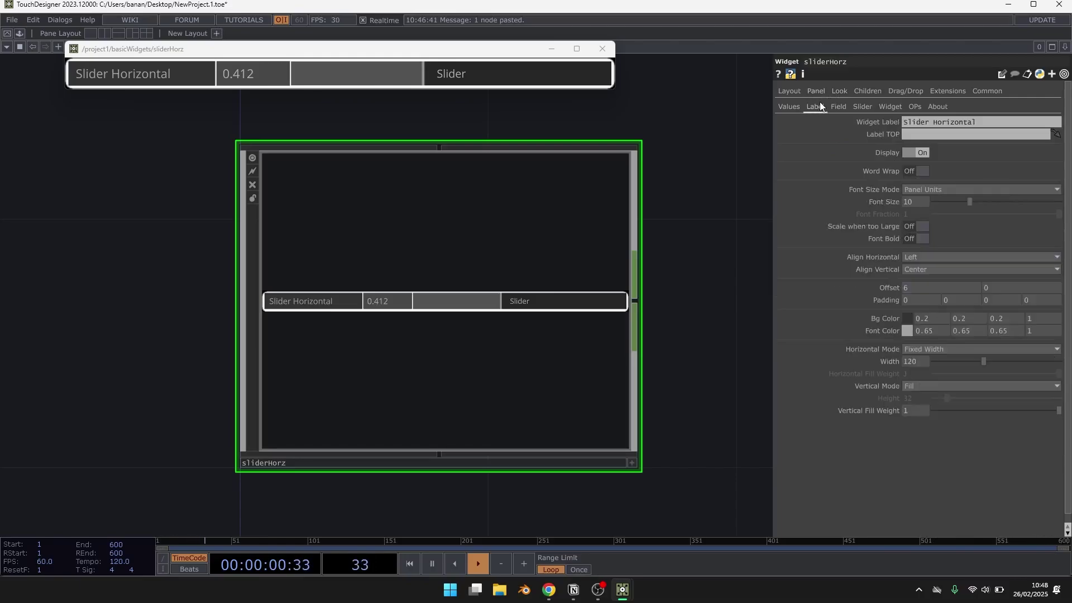
pyautogui.click(916, 152)
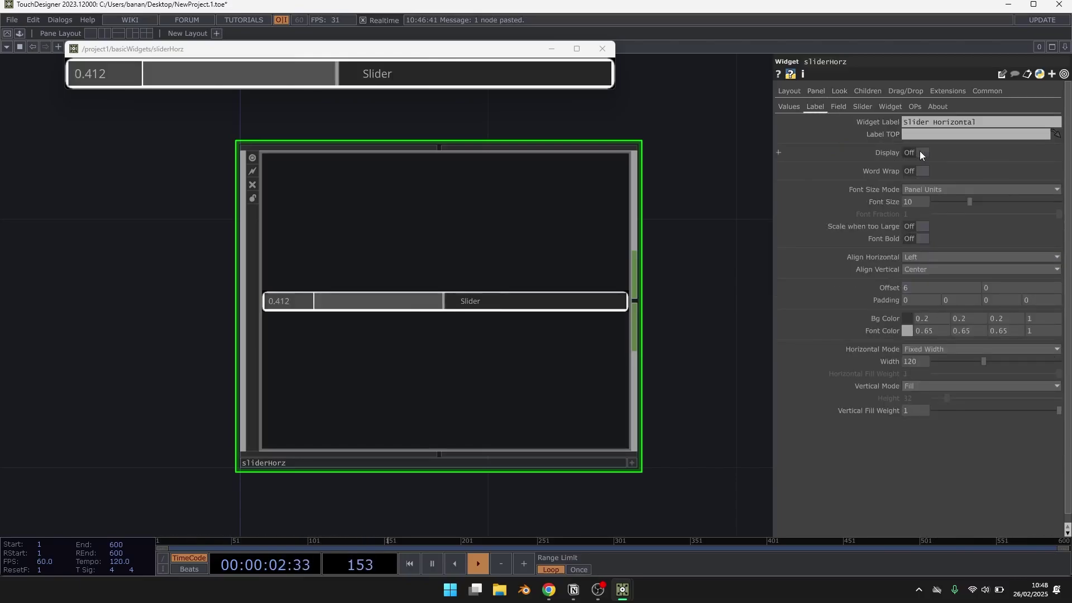
pyautogui.click(920, 153)
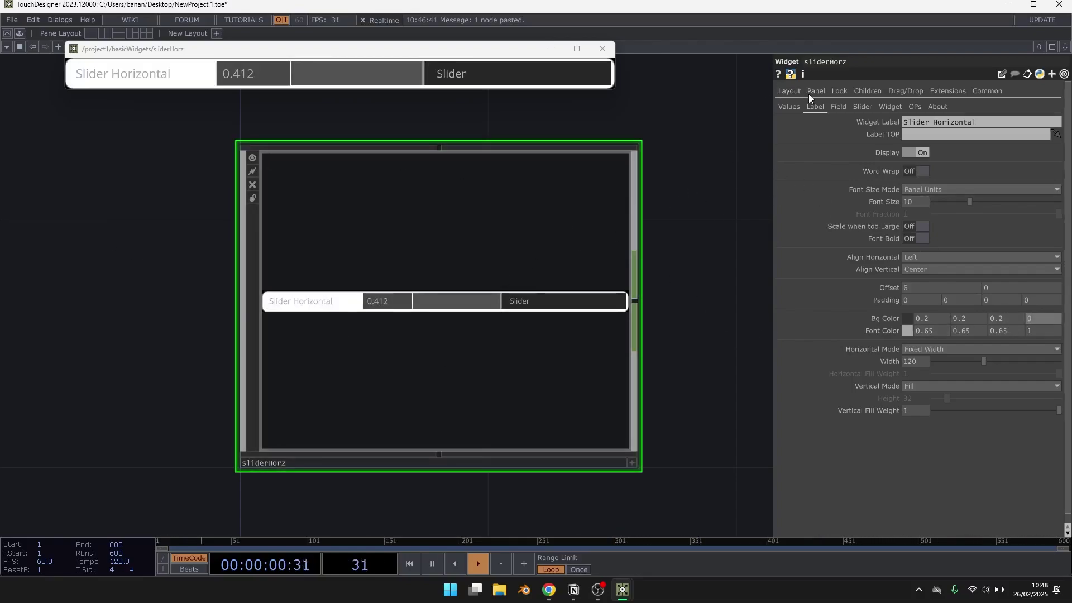
pyautogui.click(839, 106)
pyautogui.click(863, 107)
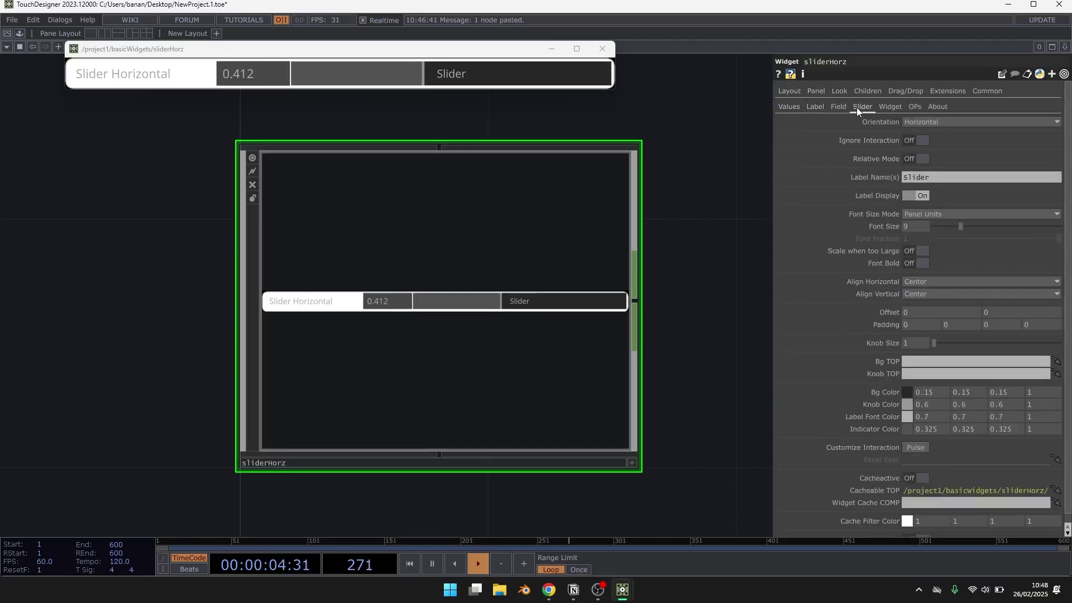
pyautogui.click(841, 106)
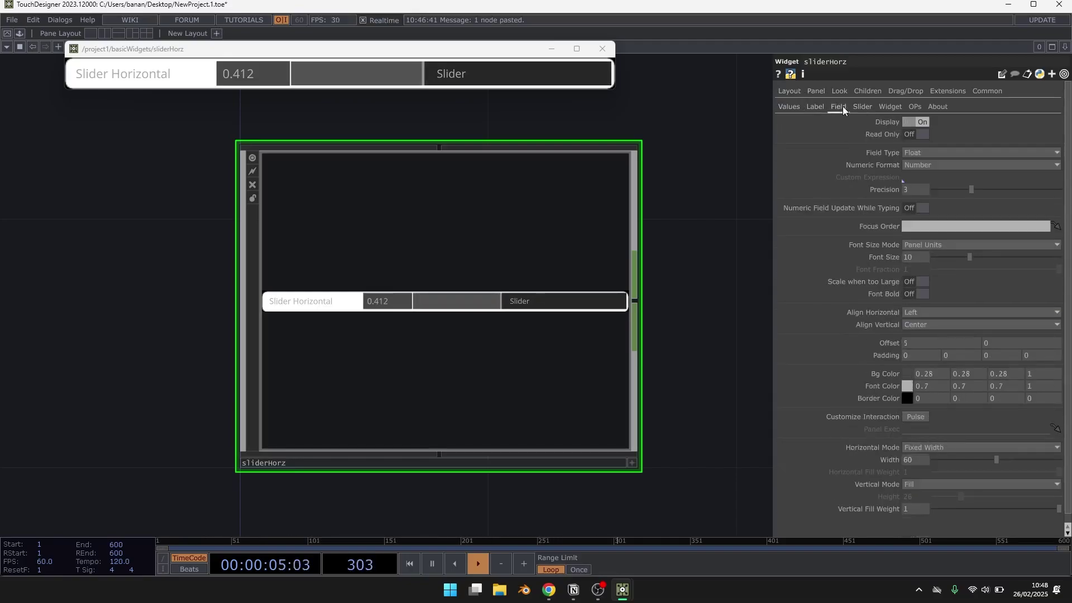
# Step: Close the separate viewer window and open sliderHorz's parameters in a floating window showing the Look settings
pyautogui.rightClick(498, 220)
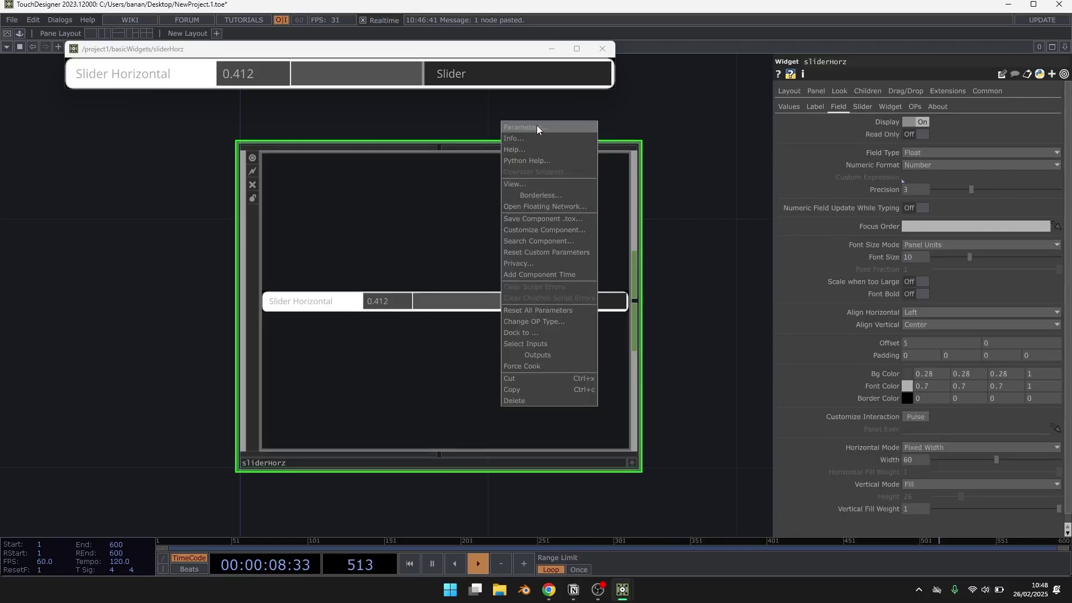
pyautogui.click(602, 49)
pyautogui.rightClick(469, 205)
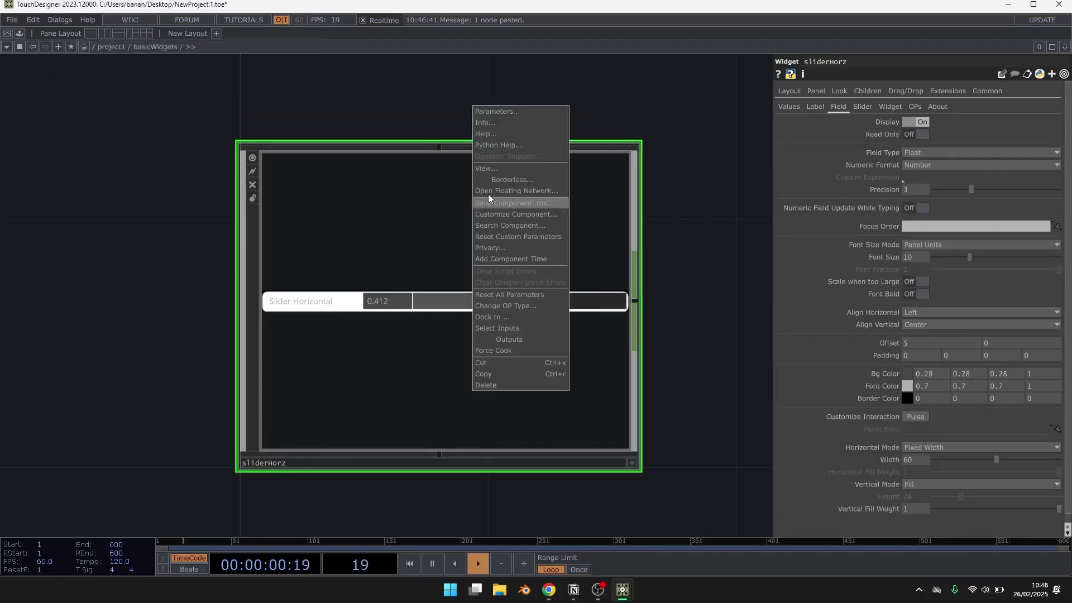
pyautogui.click(497, 111)
pyautogui.moveTo(511, 17); pyautogui.dragTo(234, 58)
pyautogui.moveTo(411, 101); pyautogui.dragTo(550, 101)
pyautogui.click(155, 97)
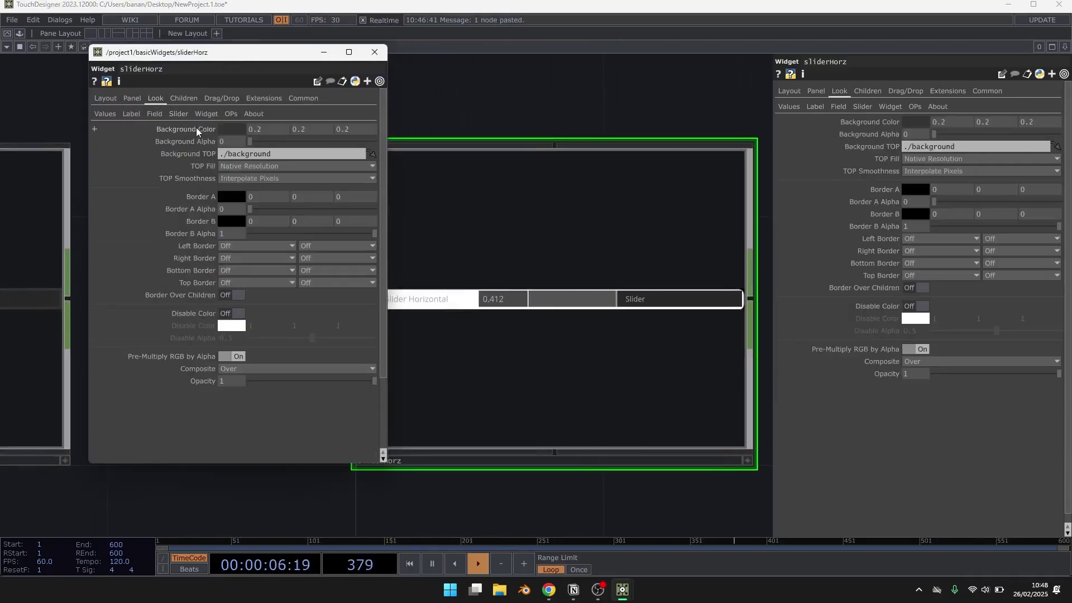
# Step: Inside sliderHorz, link the background rectangle's Fill Color by reference to the widget's Background Color
pyautogui.click(659, 313)
pyautogui.press('i')
pyautogui.scroll(-3, 679, 306)
pyautogui.moveTo(728, 303); pyautogui.dragTo(783, 298)
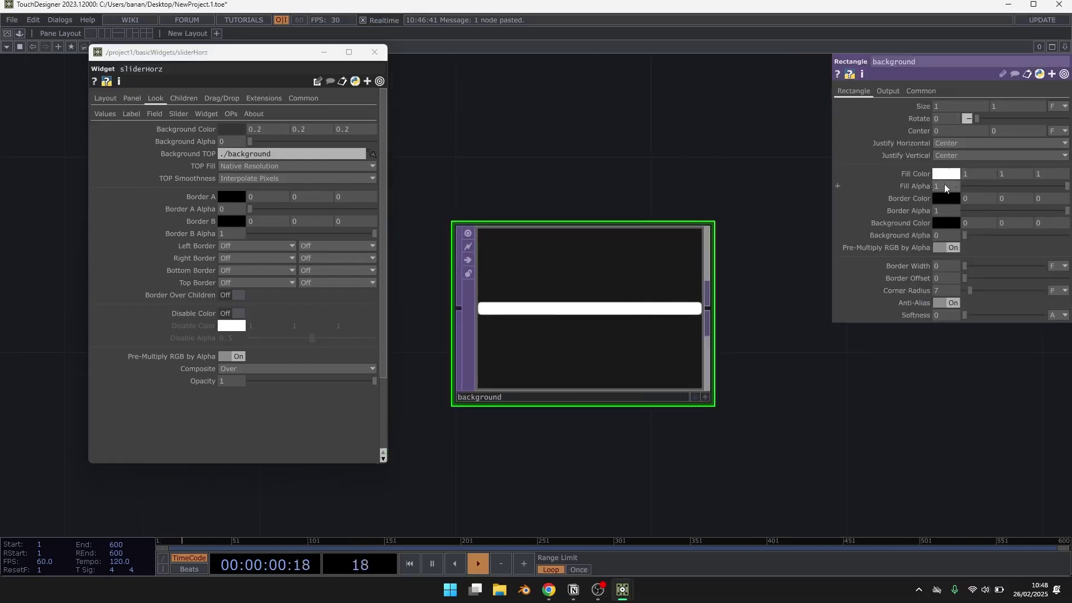
pyautogui.scroll(3, 514, 304)
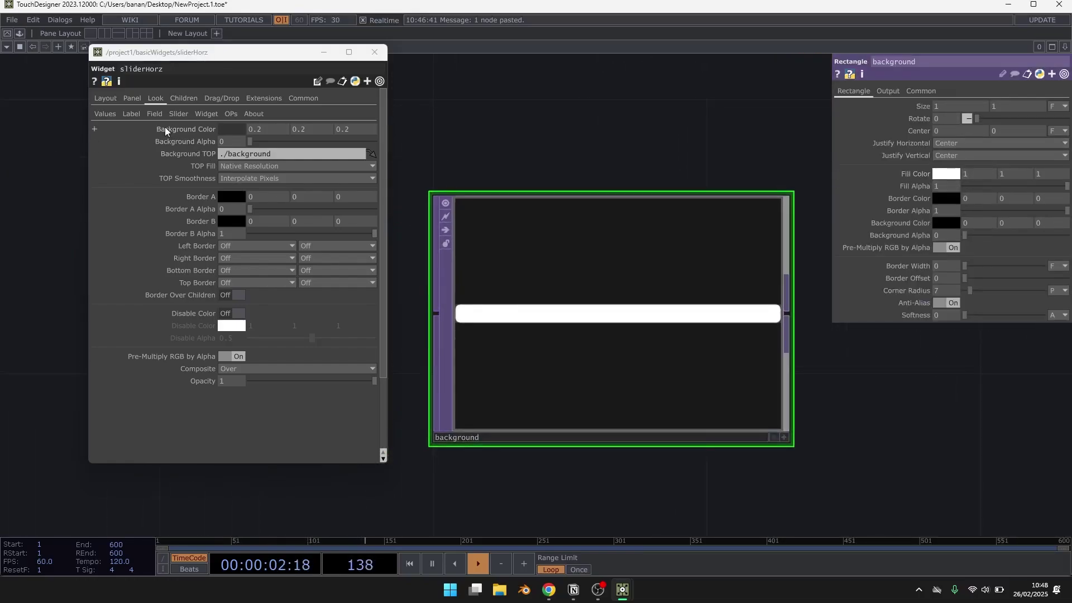
pyautogui.moveTo(166, 126); pyautogui.dragTo(915, 172)
pyautogui.click(912, 177)
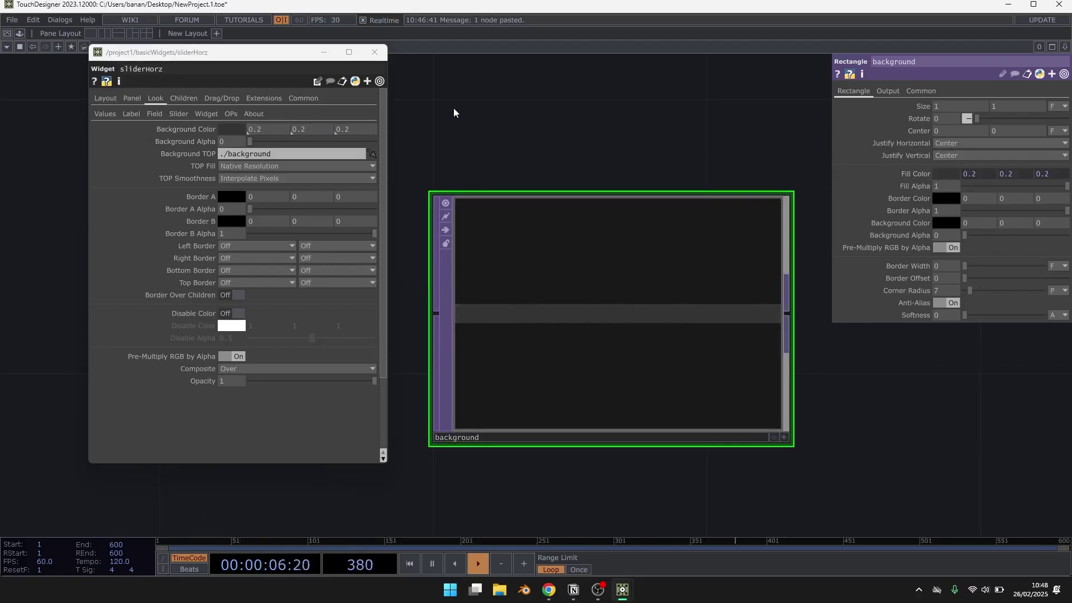
# Step: Close the floating parameter window and return to the sliderHorz widget in basicWidgets
pyautogui.click(383, 55)
pyautogui.press('u')
pyautogui.moveTo(509, 108); pyautogui.dragTo(381, 105)
# Step: Test sliderHorz's Background Color with several swatches, including dark grey 0.1, and finish on grey 0.2
pyautogui.click(912, 120)
pyautogui.click(967, 215)
pyautogui.click(1002, 208)
pyautogui.click(940, 235)
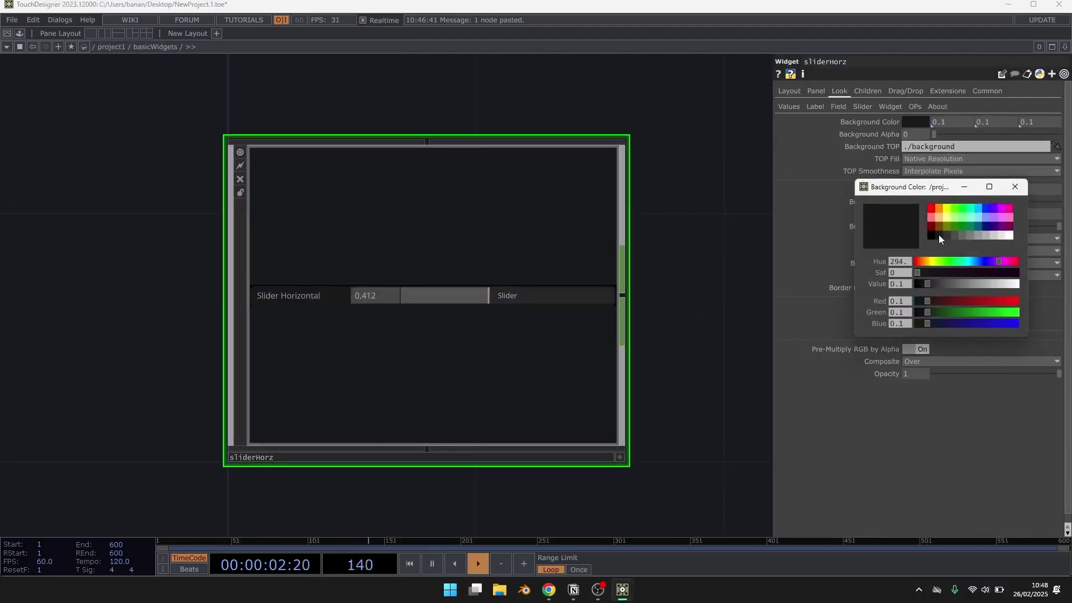
pyautogui.click(945, 236)
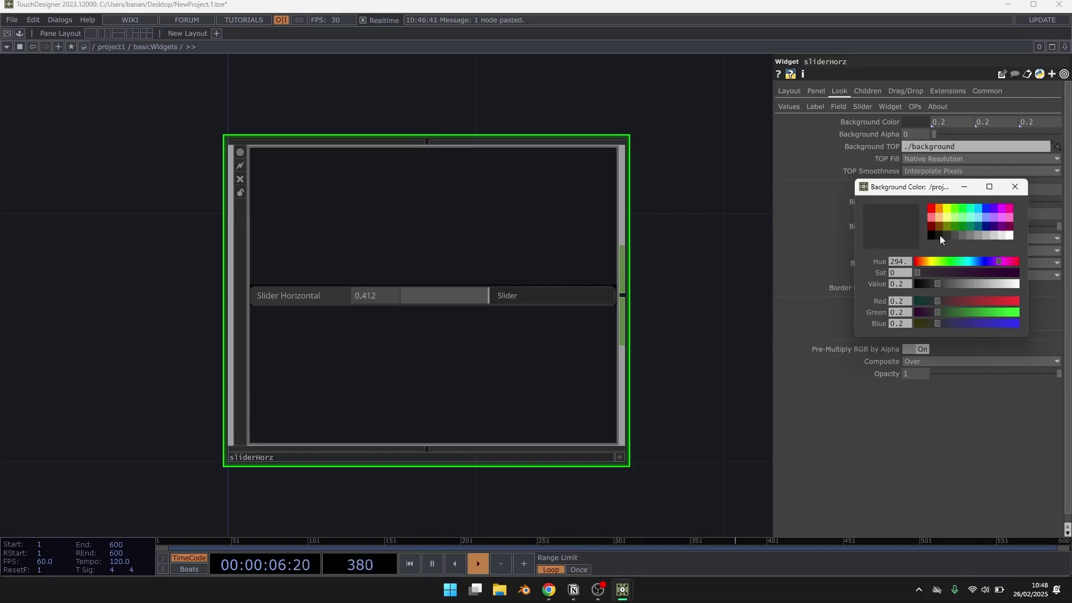
pyautogui.click(940, 236)
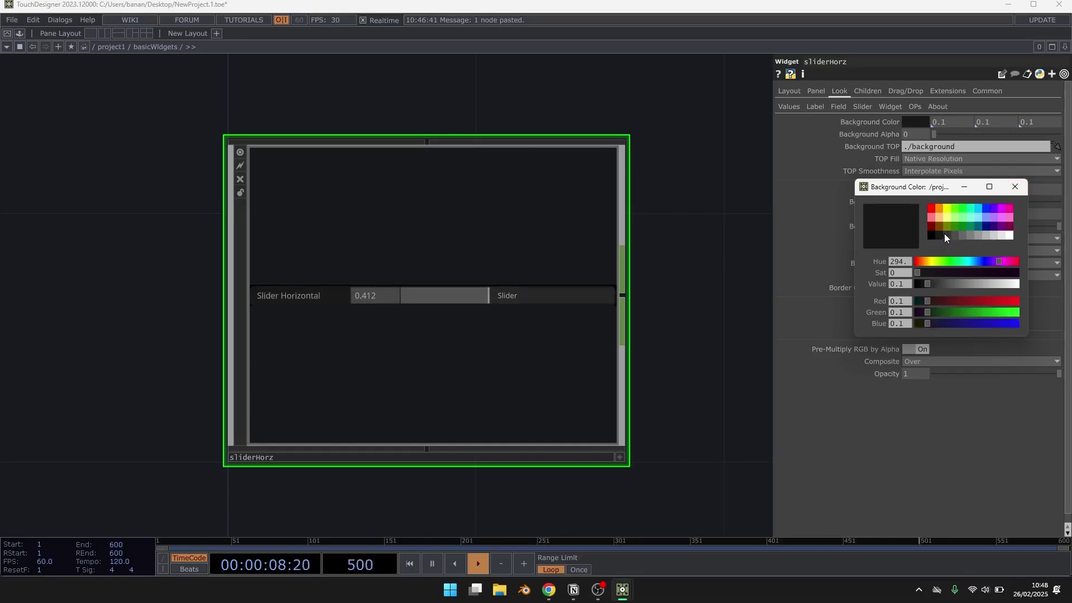
pyautogui.click(946, 235)
pyautogui.click(1009, 183)
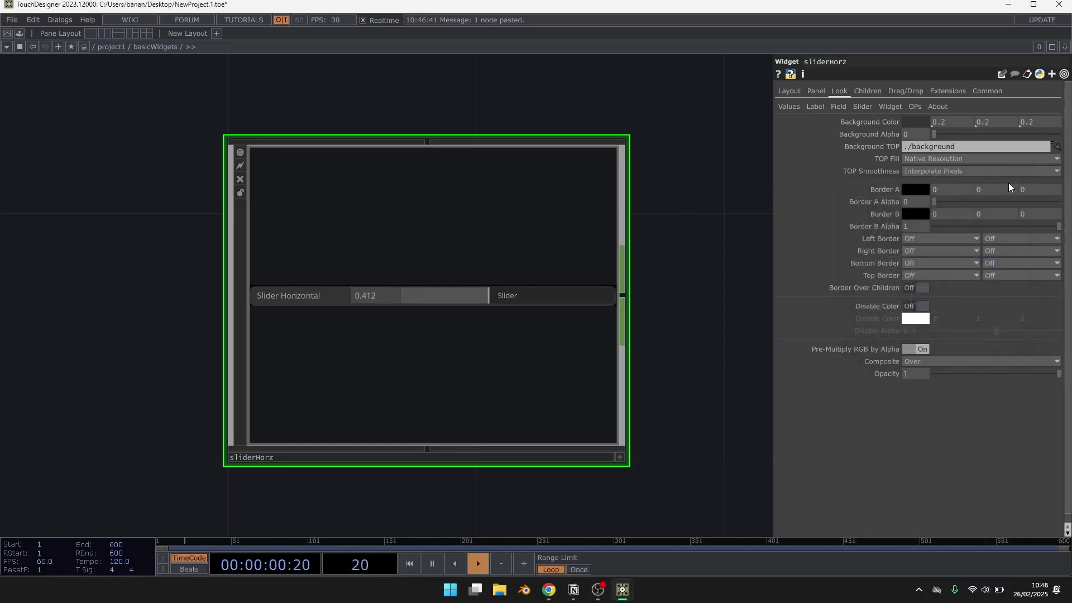
# Step: Enter the sliderHorz network to reach the background rectangle node
pyautogui.moveTo(665, 293); pyautogui.dragTo(716, 156)
pyautogui.scroll(3, 716, 157)
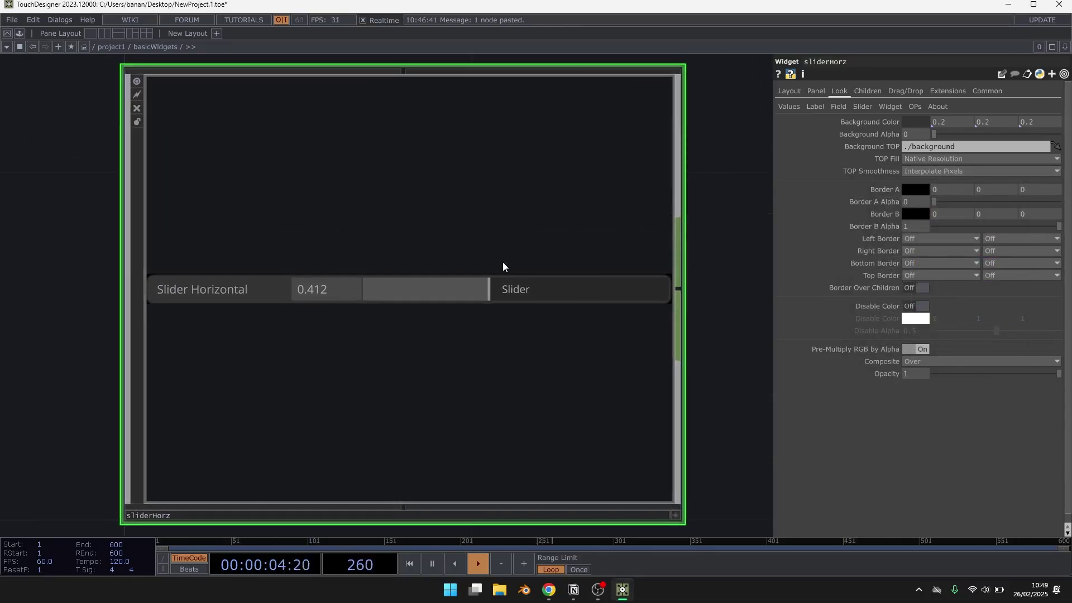
pyautogui.scroll(3, 503, 267)
pyautogui.scroll(-5, 503, 266)
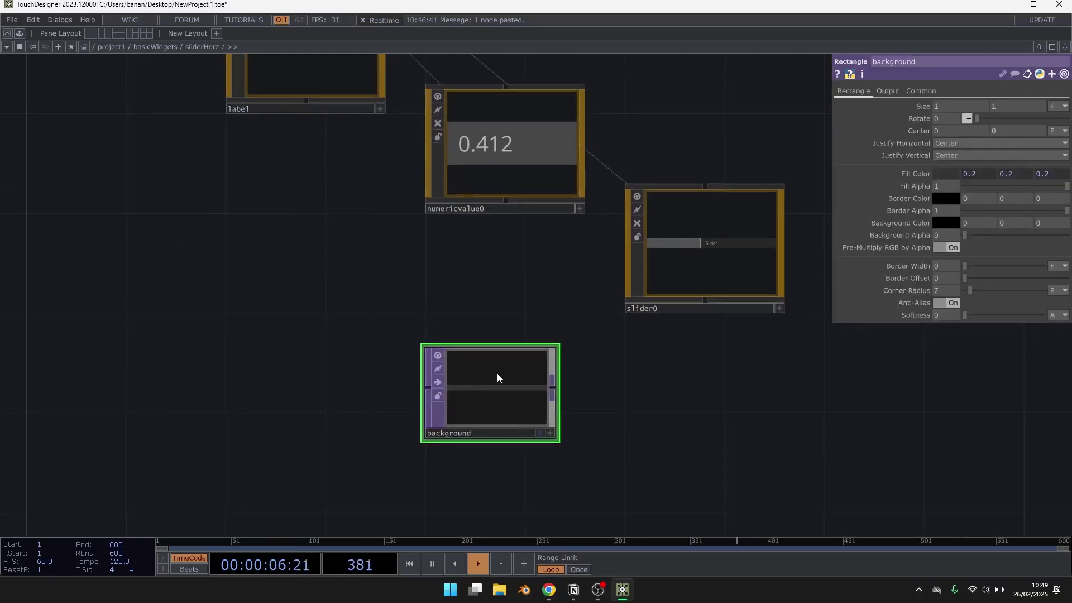
# Step: Copy the background rectangle from sliderHorz and paste it inside numericValue0, placing it above the text node
pyautogui.hotkey('ctrl', 'c')
pyautogui.press('h')
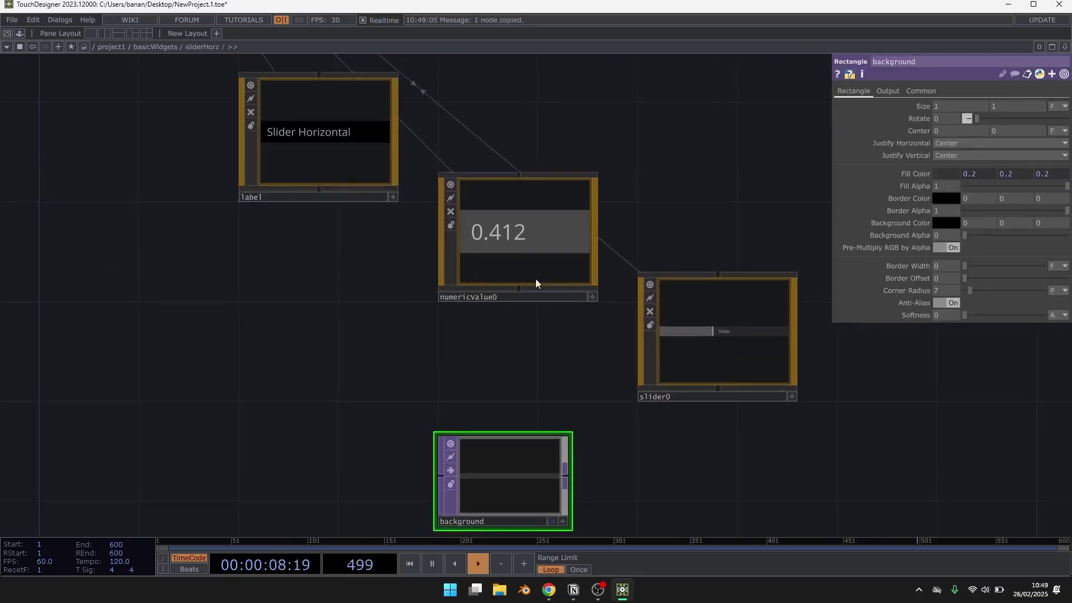
pyautogui.click(514, 224)
pyautogui.press('i')
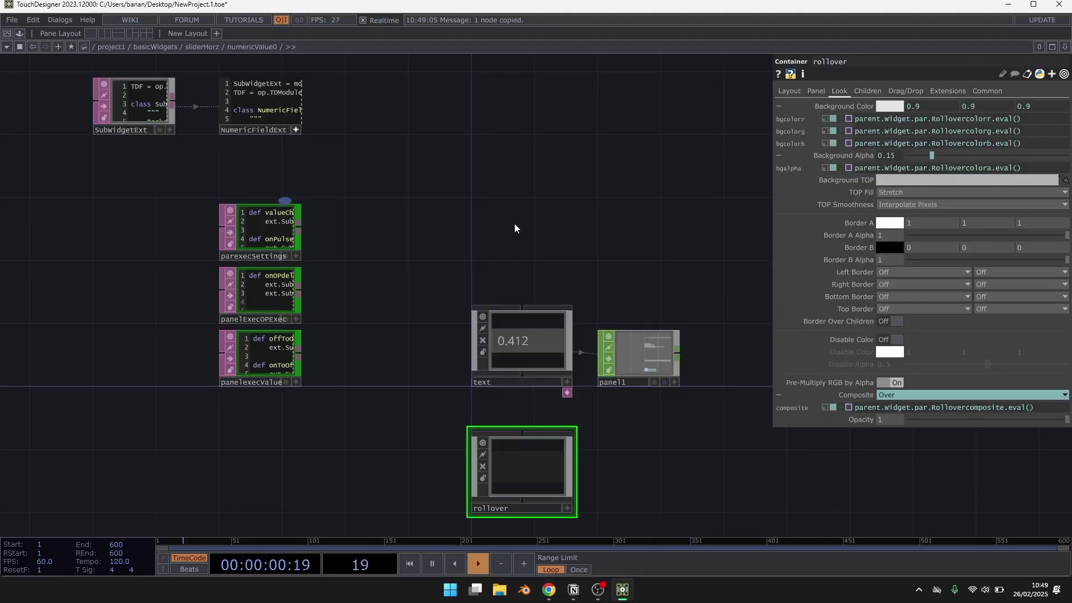
pyautogui.hotkey('ctrl', 'v')
pyautogui.moveTo(574, 115); pyautogui.dragTo(506, 241)
pyautogui.scroll(3, 549, 255)
pyautogui.scroll(2, 549, 254)
pyautogui.moveTo(616, 284); pyautogui.dragTo(600, 220)
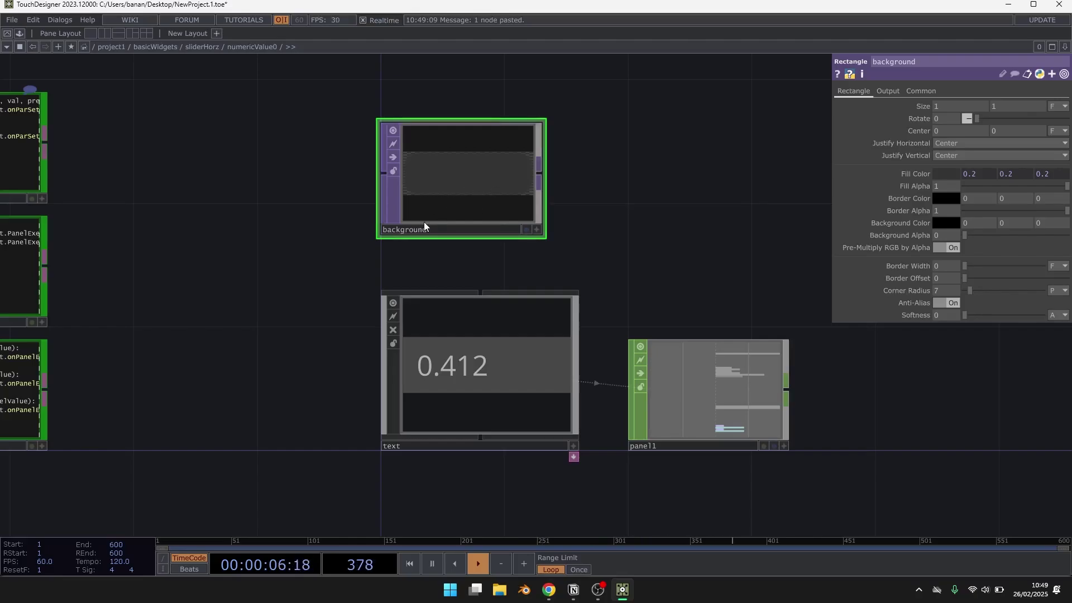
# Step: Set numericValue0's Background TOP to ./background
pyautogui.press('u')
pyautogui.click(841, 91)
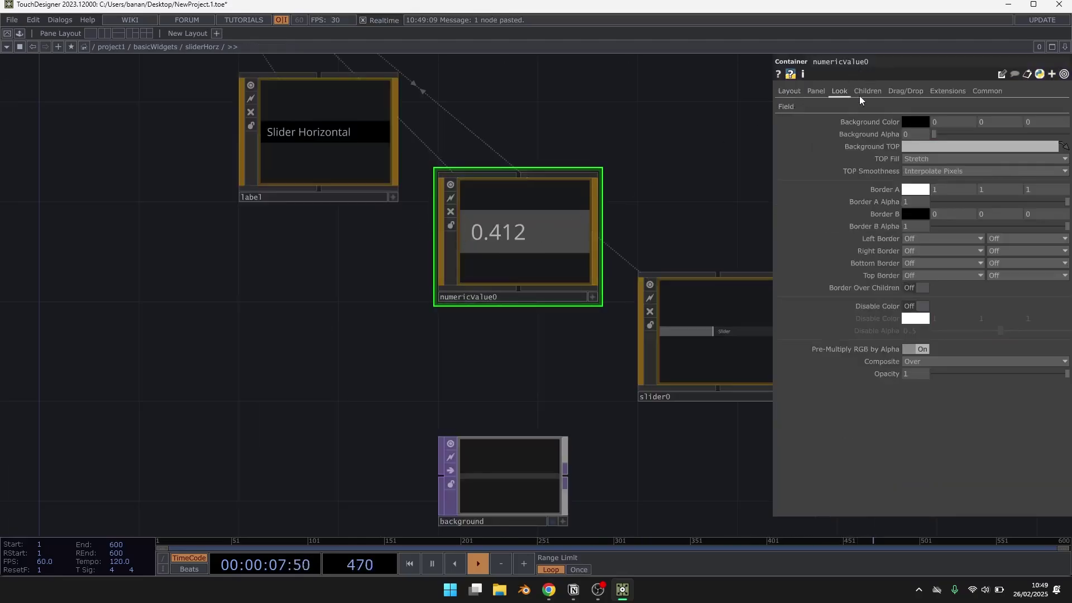
pyautogui.click(929, 154)
pyautogui.click(915, 147)
pyautogui.write('./background')
pyautogui.scroll(3, 665, 126)
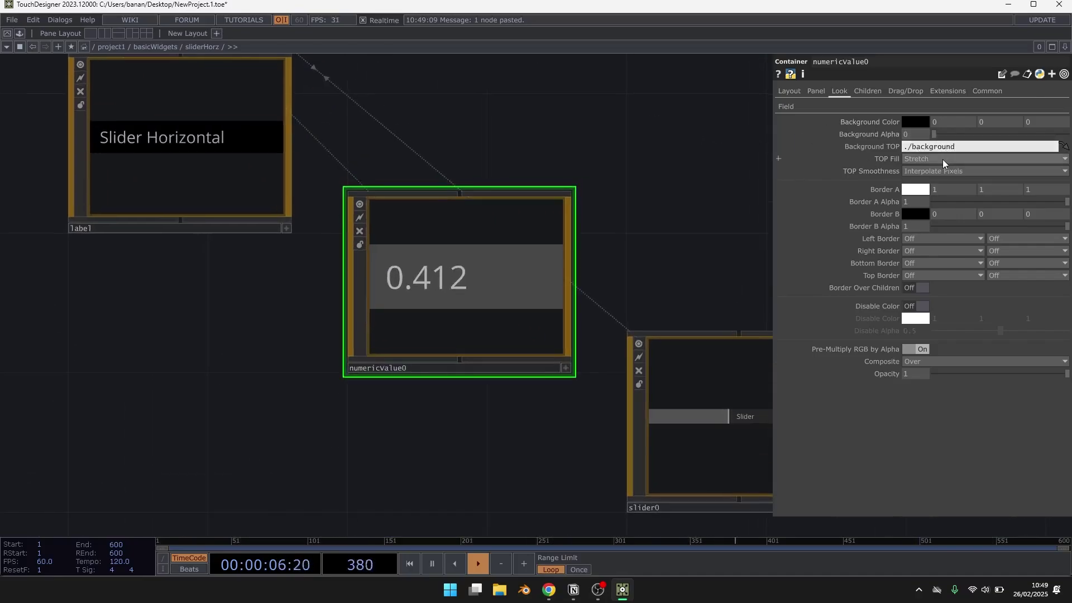
# Step: Try setting the Background Alpha of numericValue0's inner text node to 0, and undo that change
pyautogui.press('i')
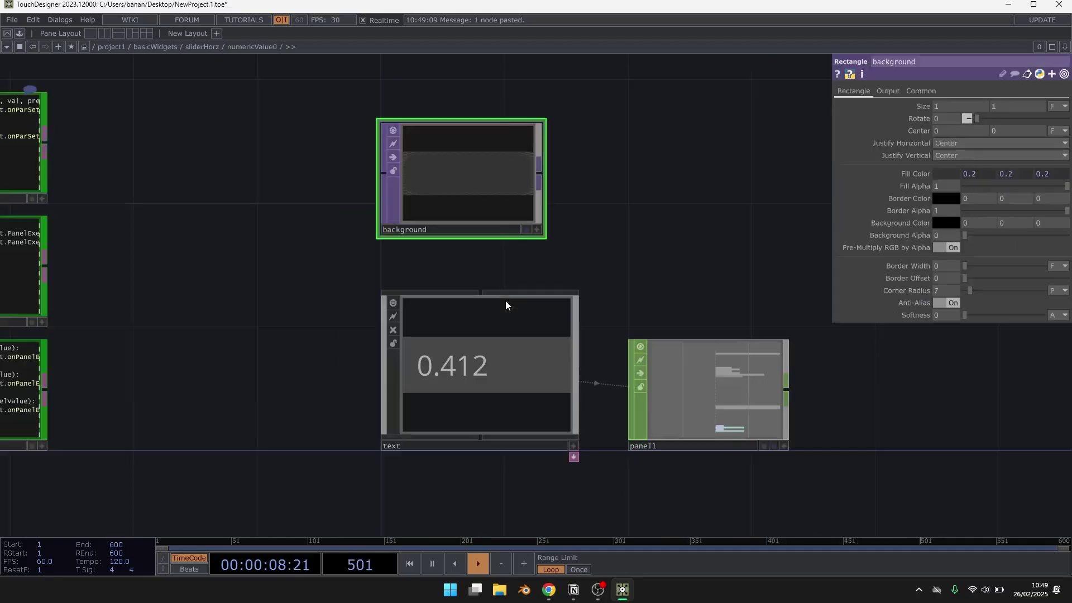
pyautogui.click(503, 339)
pyautogui.click(889, 89)
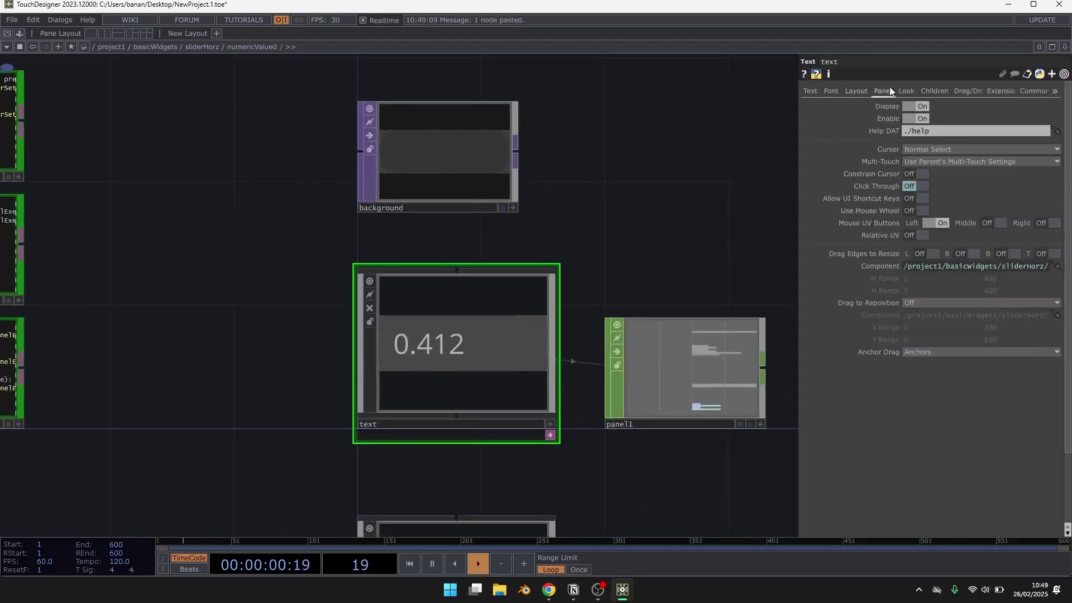
pyautogui.click(904, 90)
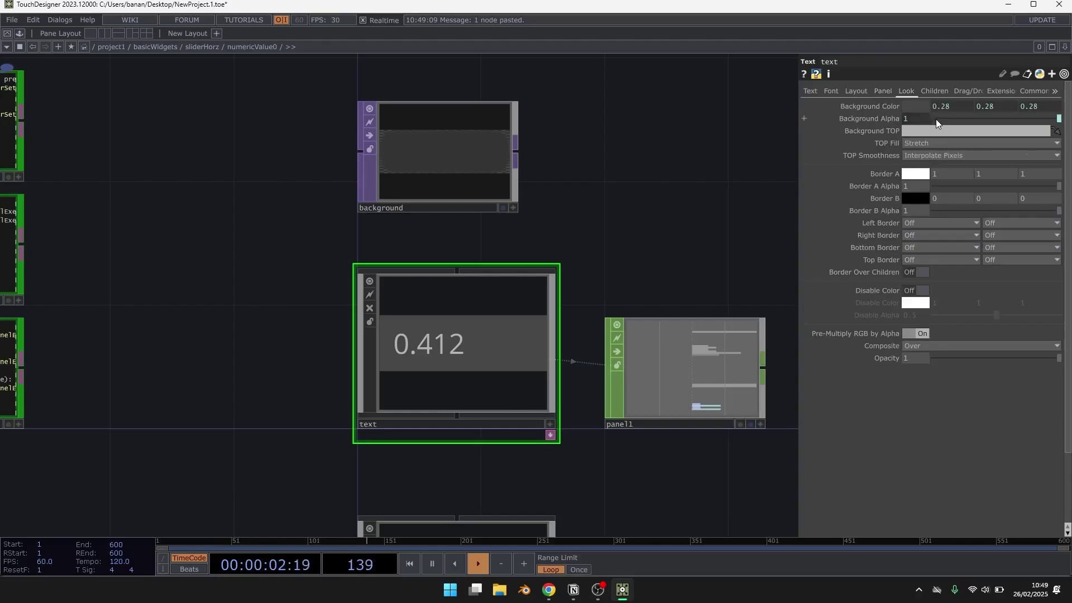
pyautogui.moveTo(936, 119); pyautogui.dragTo(910, 120)
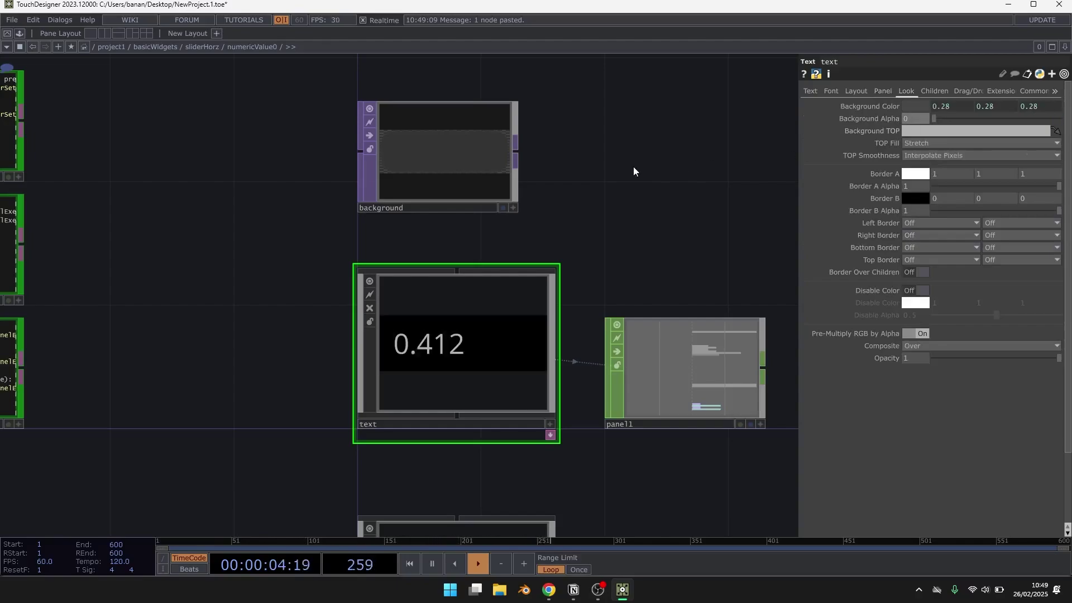
pyautogui.hotkey('ctrl', 'z')
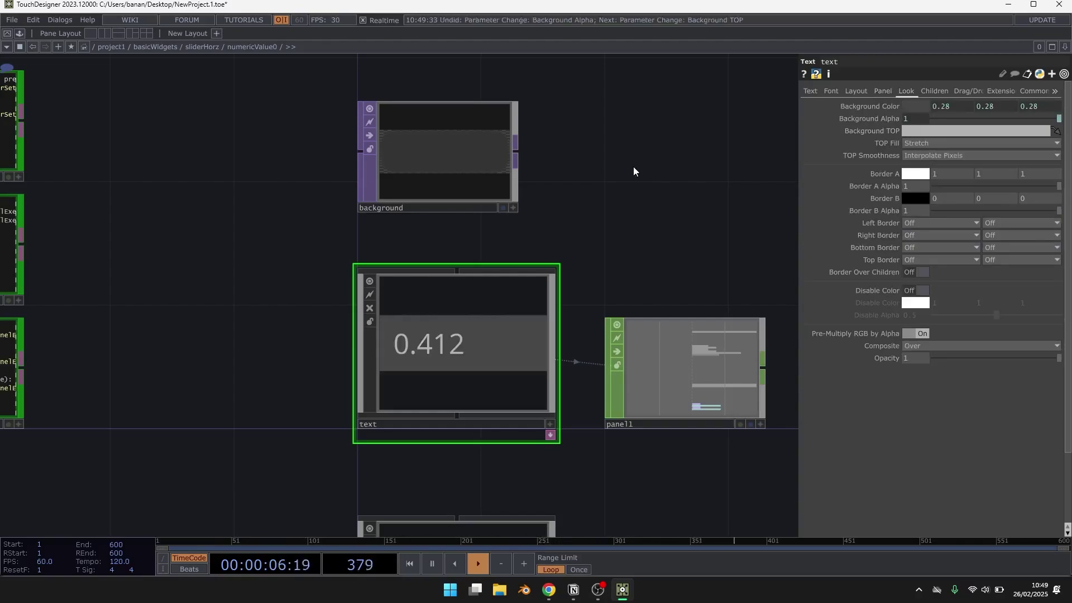
# Step: Return to the sliderHorz widget and set the alpha of its Field Bg Color to 0
pyautogui.press('u')
pyautogui.press('u')
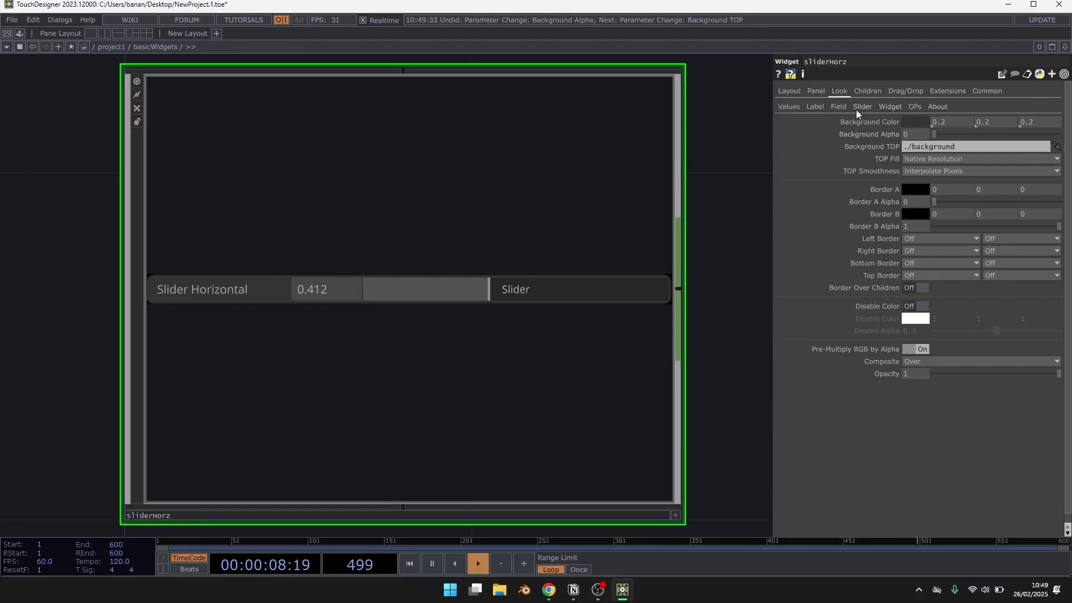
pyautogui.click(839, 106)
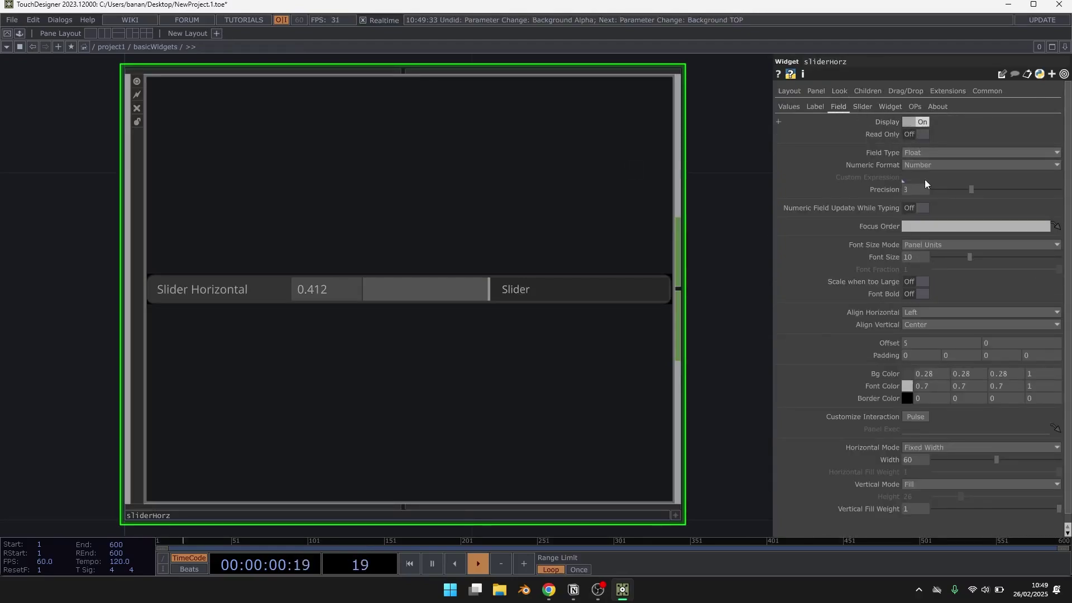
pyautogui.click(1042, 375)
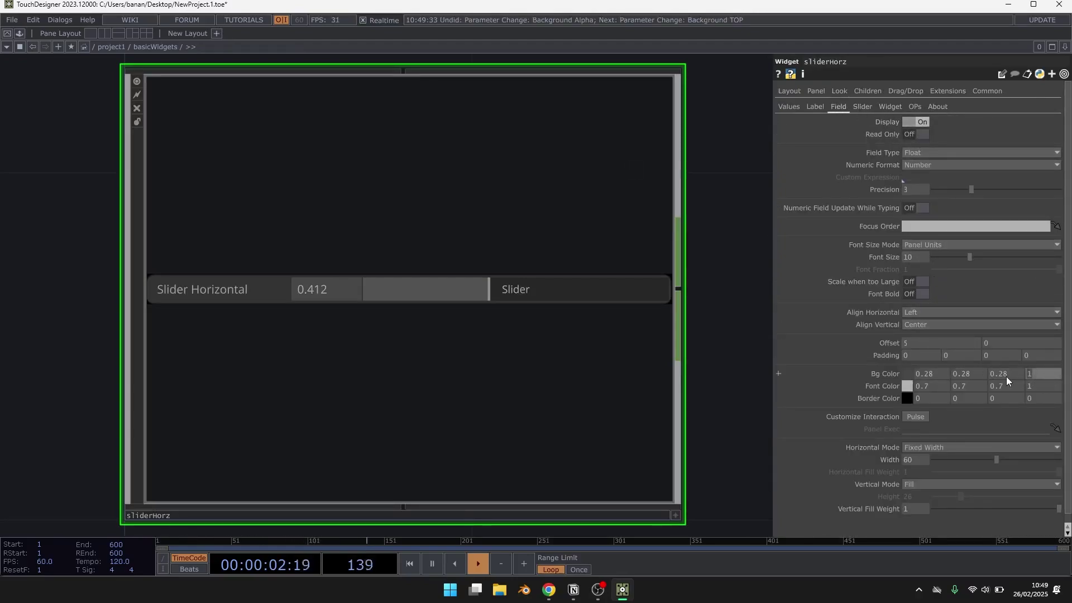
pyautogui.write('0')
pyautogui.press('Return')
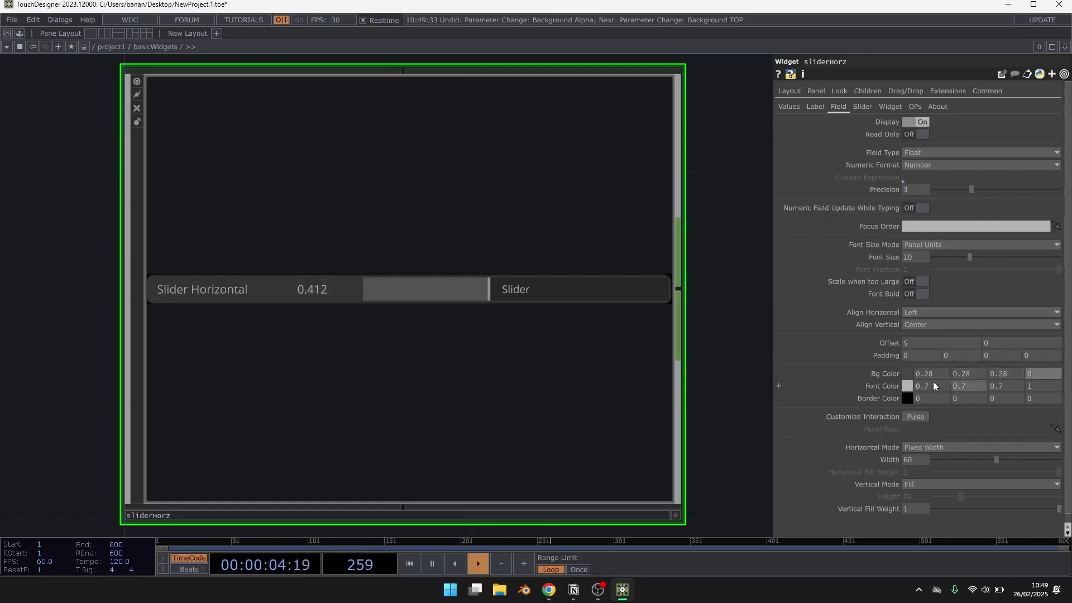
# Step: Open sliderHorz's parameters in a floating window and link the Fill Color of numericValue0's background rectangle to the Field Bg Color by reference
pyautogui.rightClick(884, 374)
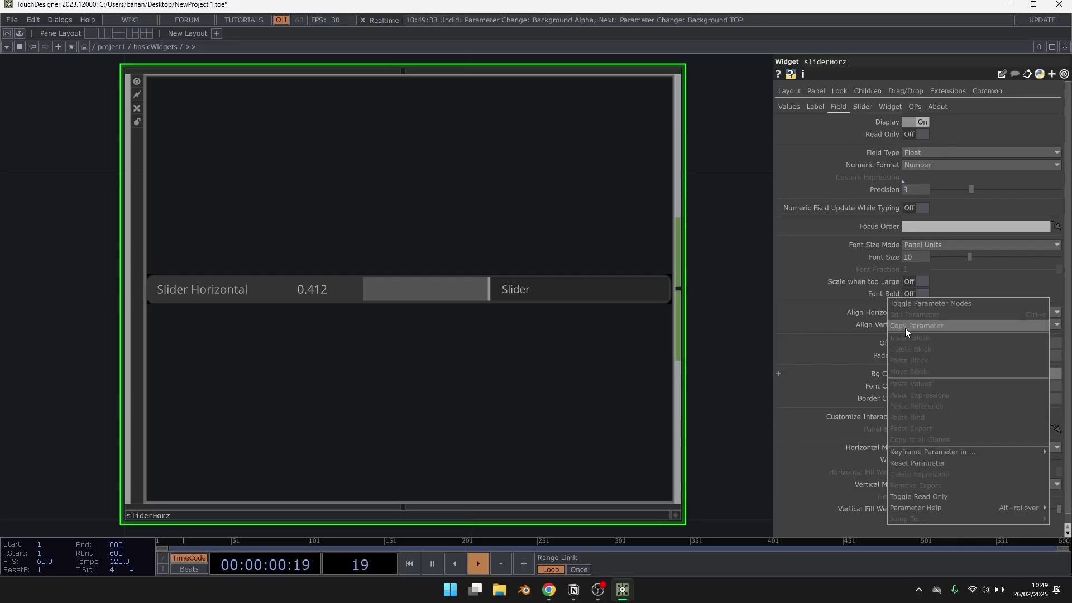
pyautogui.click(477, 252)
pyautogui.rightClick(478, 157)
pyautogui.click(518, 161)
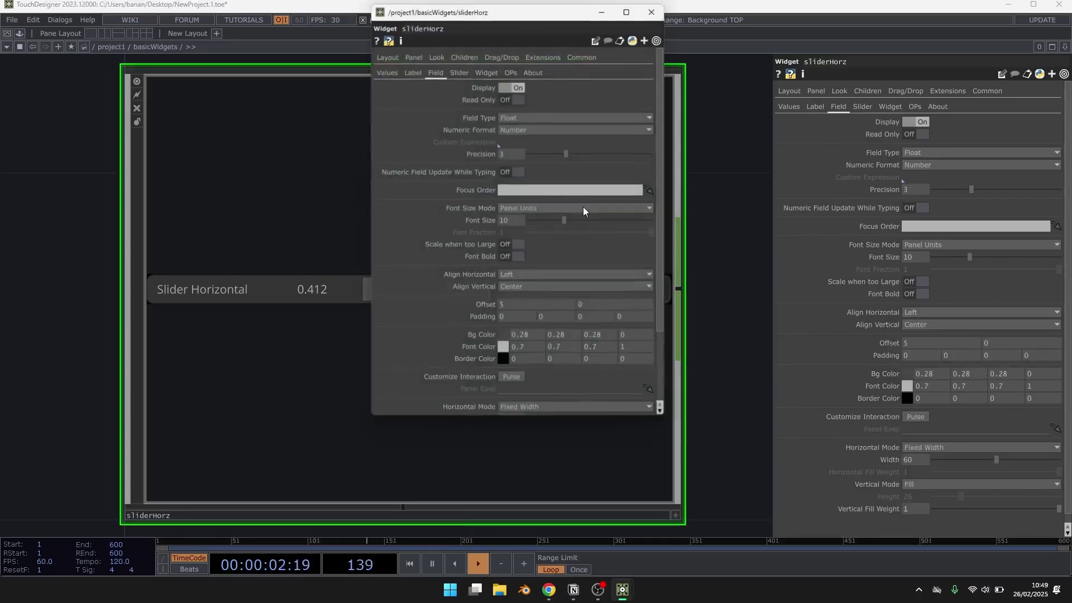
pyautogui.moveTo(482, 11); pyautogui.dragTo(136, 63)
pyautogui.scroll(5, 592, 273)
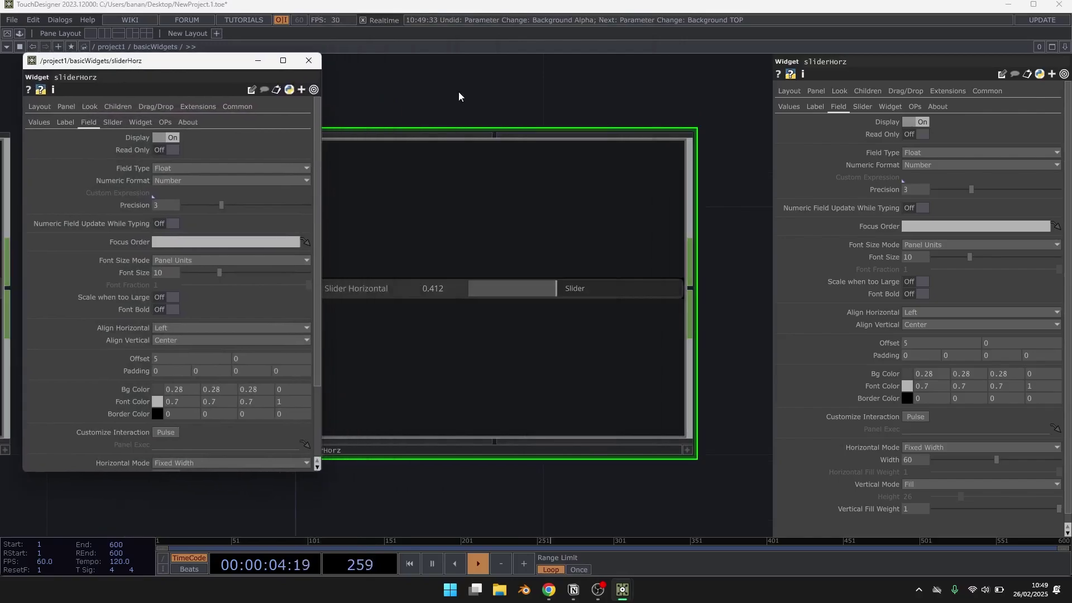
pyautogui.scroll(3, 531, 271)
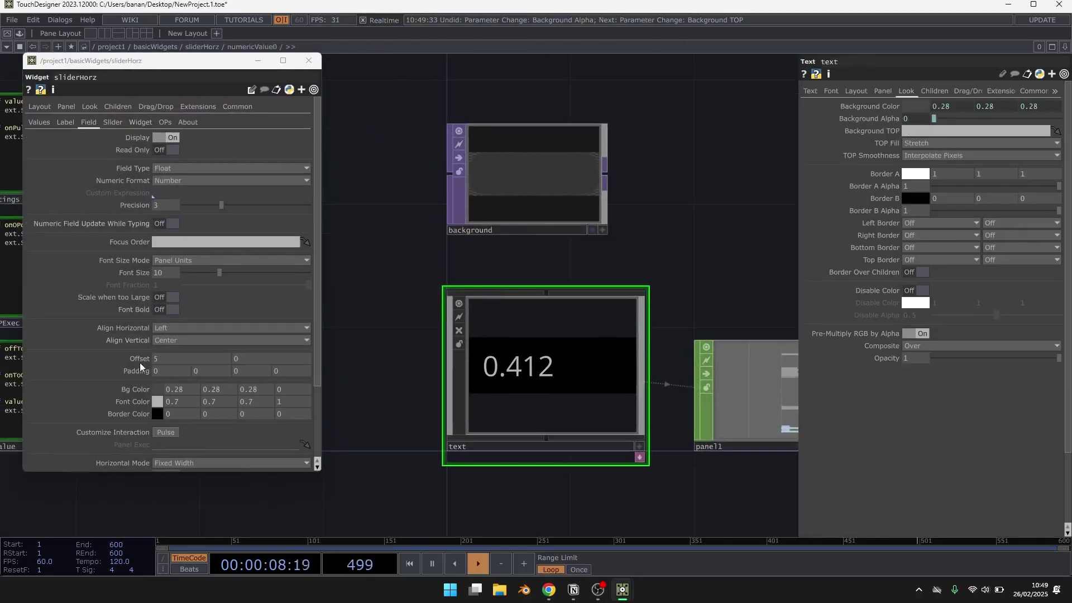
pyautogui.moveTo(643, 156); pyautogui.dragTo(910, 173)
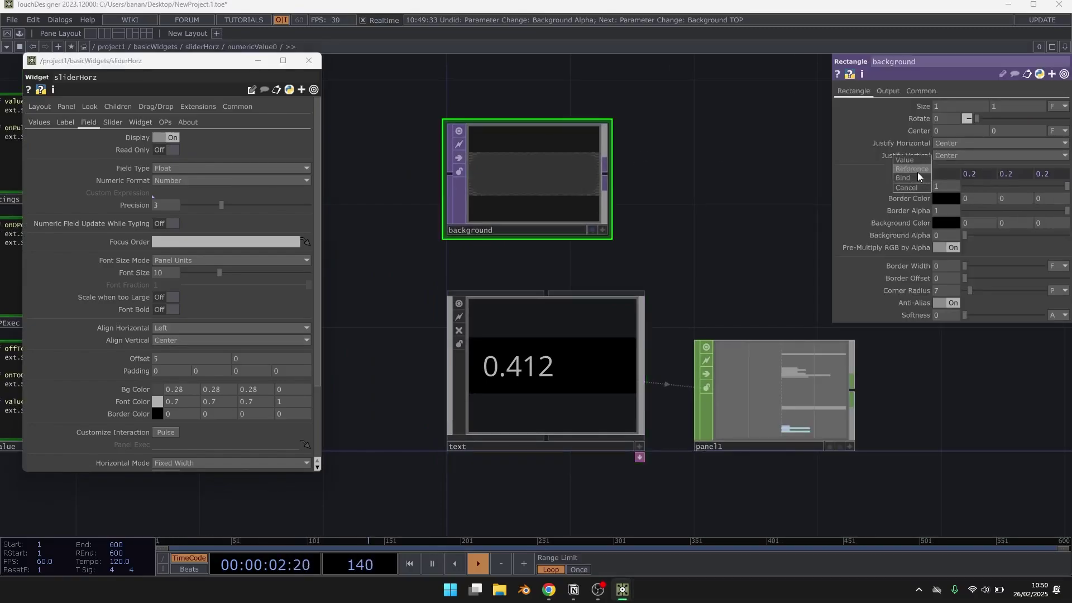
pyautogui.click(916, 178)
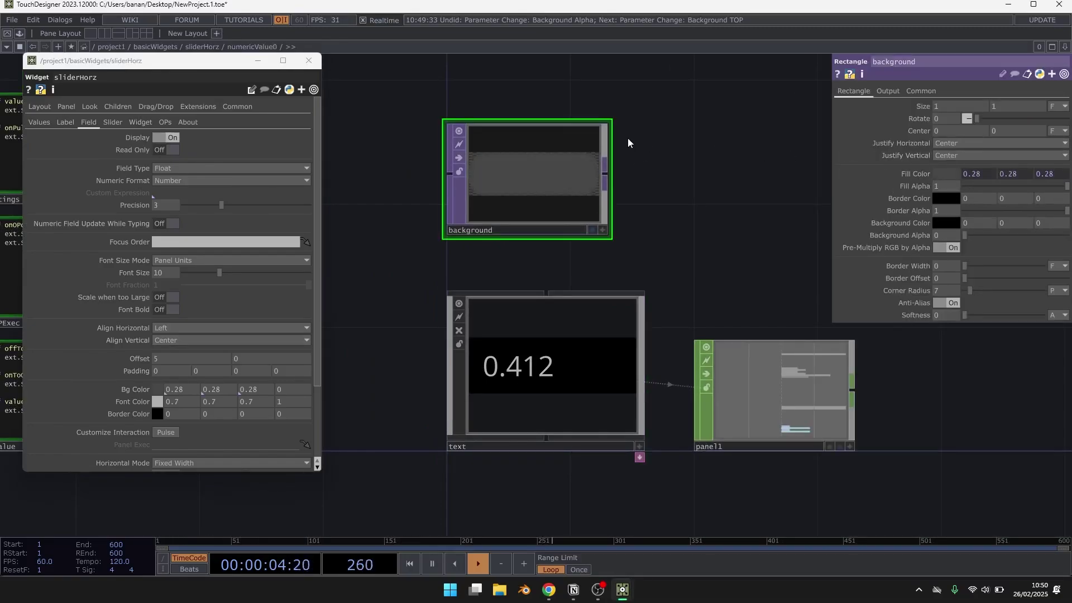
# Step: Try several grey swatches for sliderHorz's Field Bg Color, finish on grey 0.4, and close the floating parameter window
pyautogui.press('u')
pyautogui.press('u')
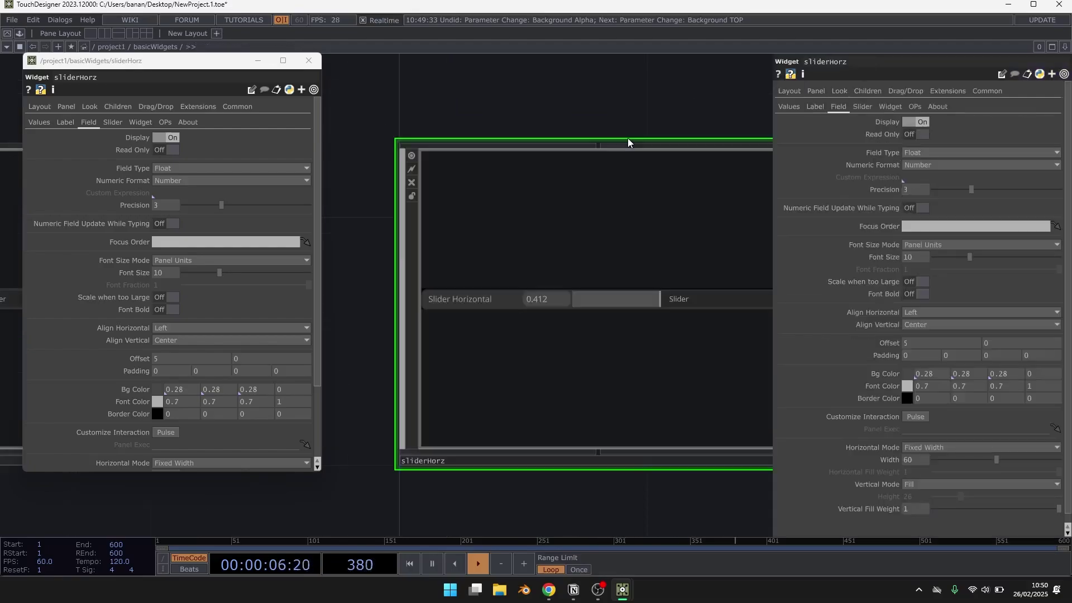
pyautogui.click(907, 373)
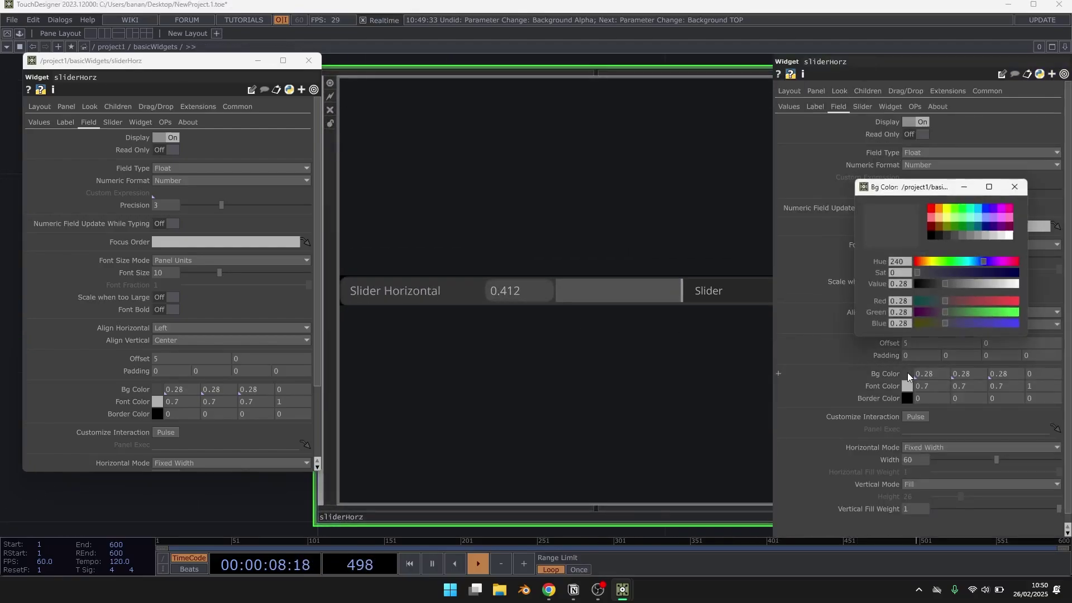
pyautogui.click(954, 237)
pyautogui.click(947, 236)
pyautogui.click(954, 236)
pyautogui.click(962, 237)
pyautogui.click(1015, 186)
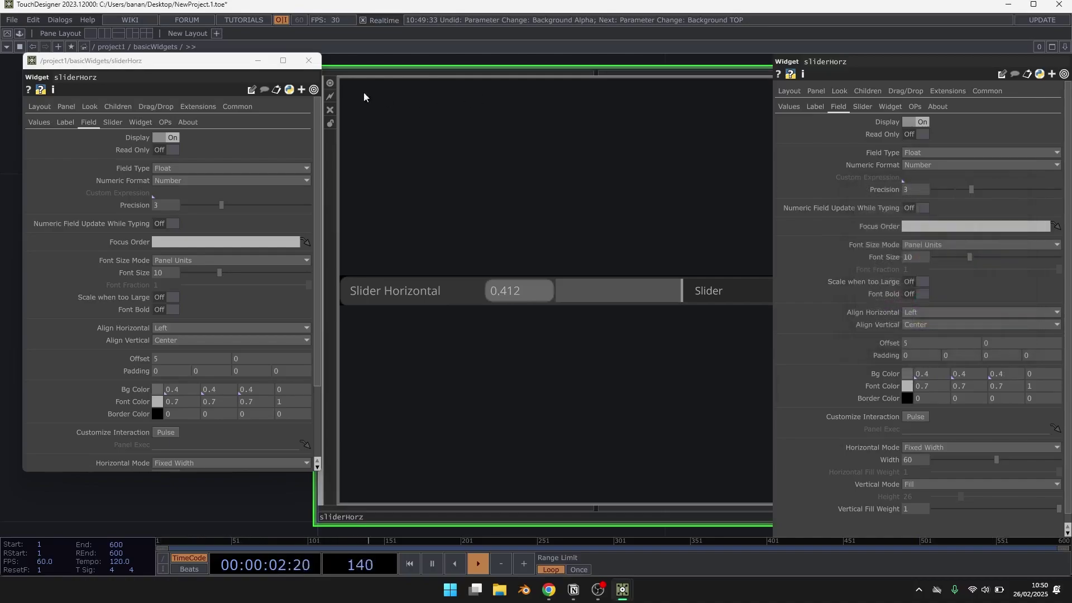
pyautogui.click(309, 60)
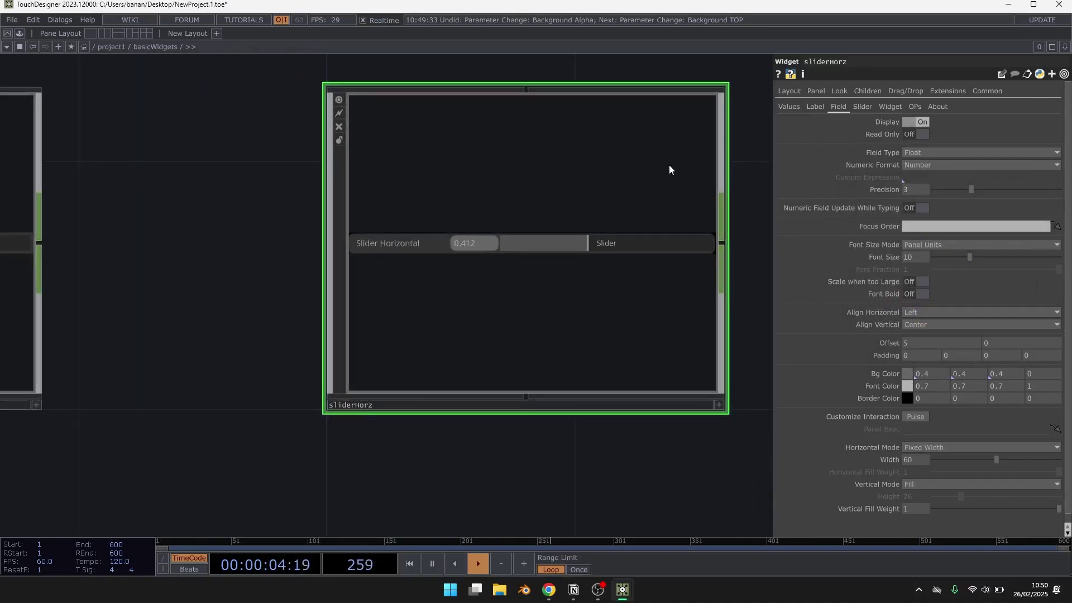
# Step: Center the field's number horizontally and set its horizontal Offset to 0
pyautogui.scroll(2, 682, 170)
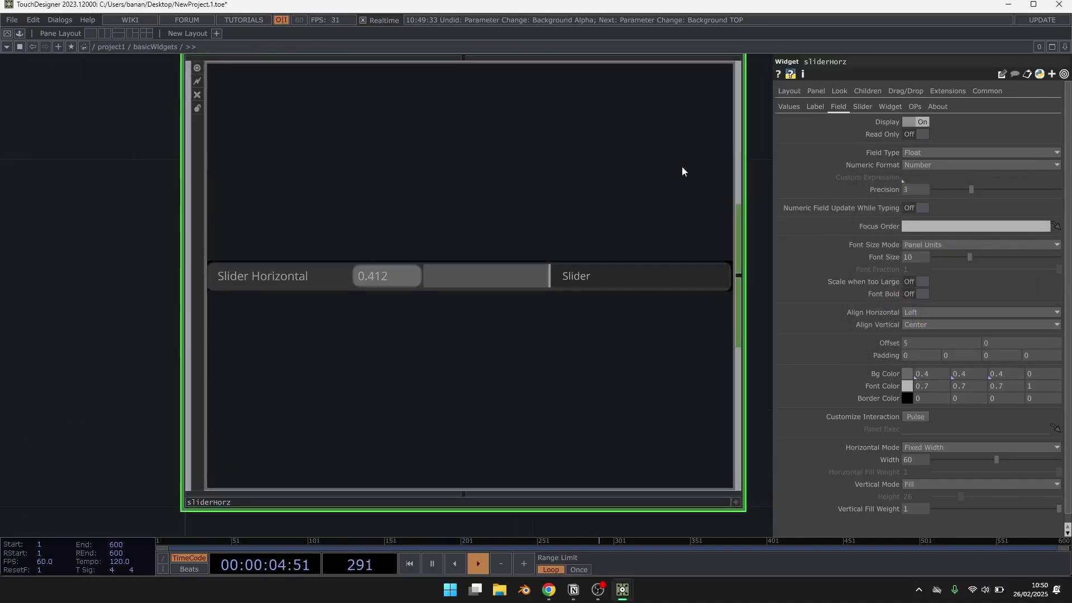
pyautogui.click(924, 313)
pyautogui.click(925, 324)
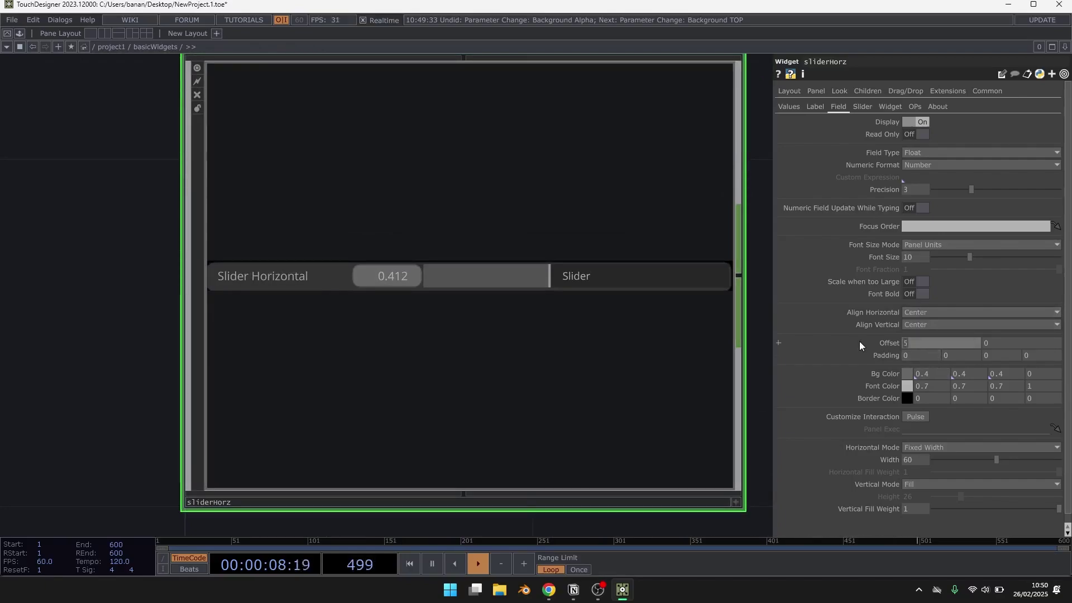
pyautogui.moveTo(856, 346); pyautogui.dragTo(841, 347, button='middle')
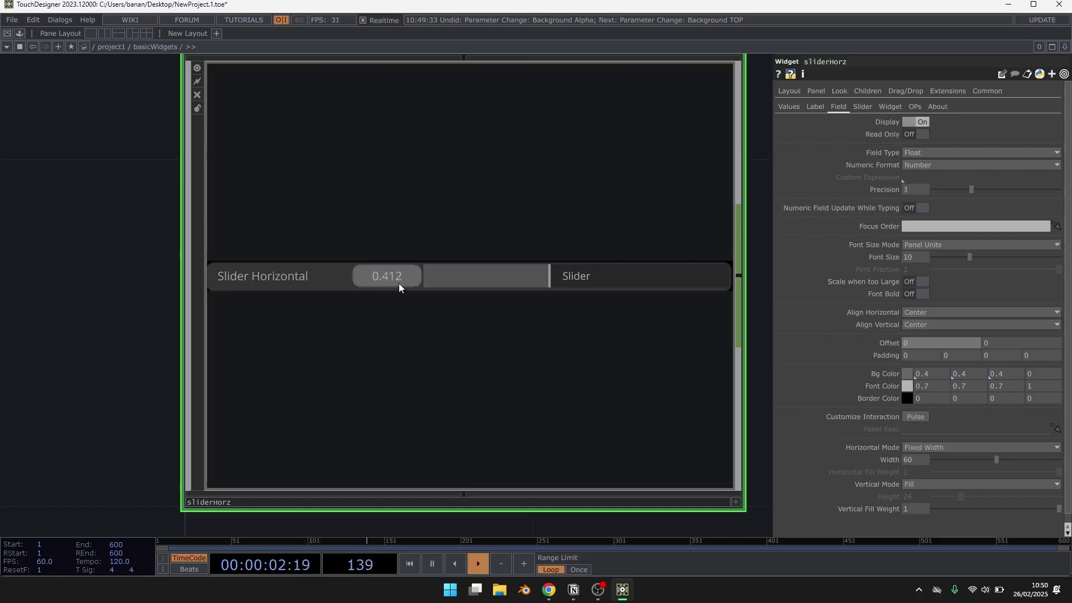
# Step: Turn off the slider's Label Display and test the slider in its active node viewer
pyautogui.click(858, 107)
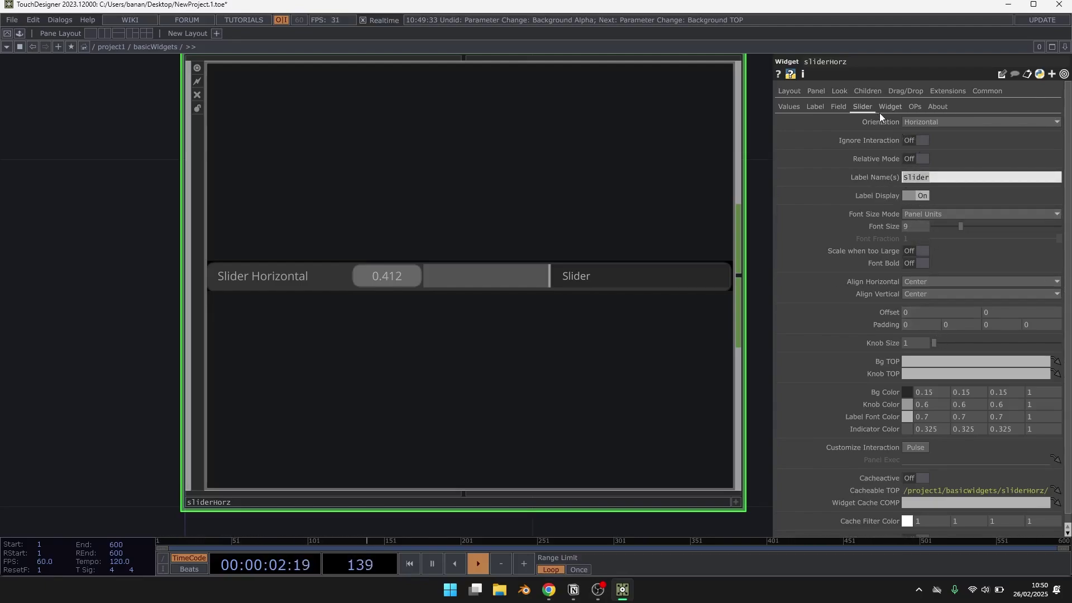
pyautogui.click(918, 196)
pyautogui.scroll(-2, 538, 208)
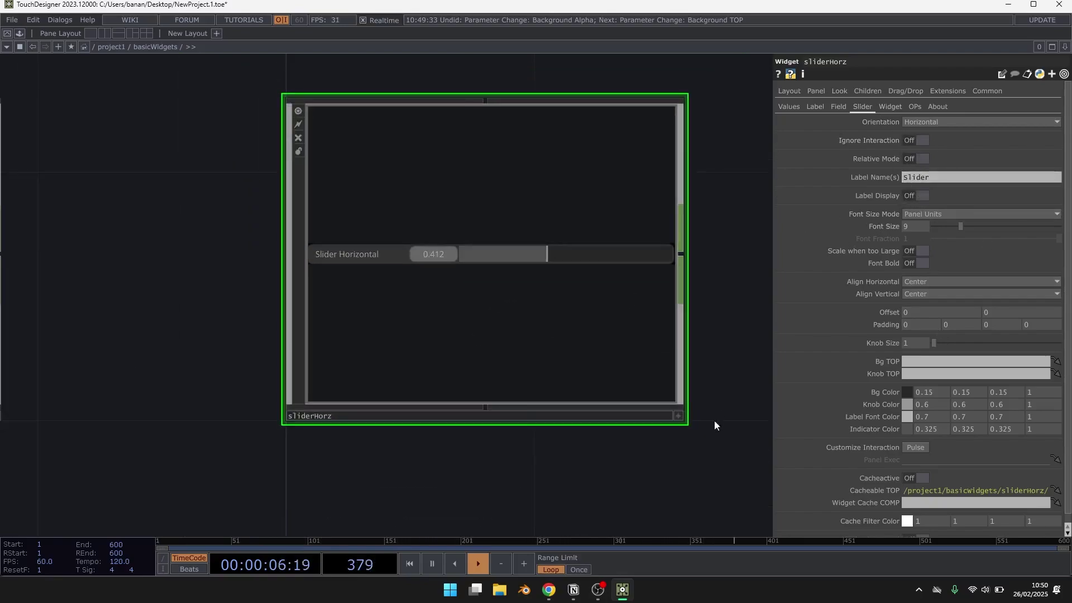
pyautogui.click(679, 416)
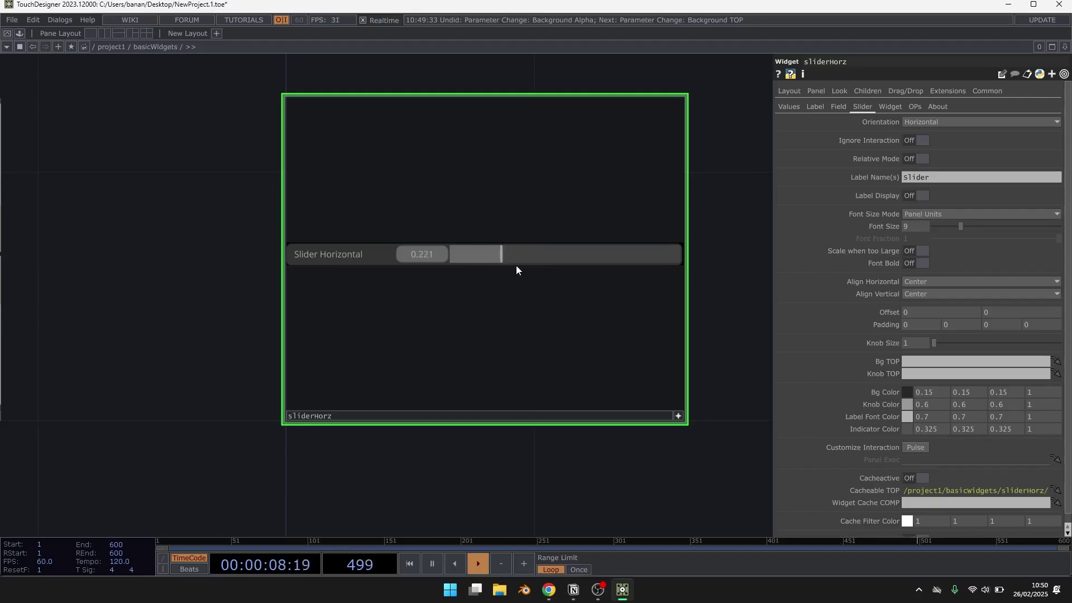
pyautogui.moveTo(516, 266); pyautogui.dragTo(533, 258)
pyautogui.scroll(3, 581, 240)
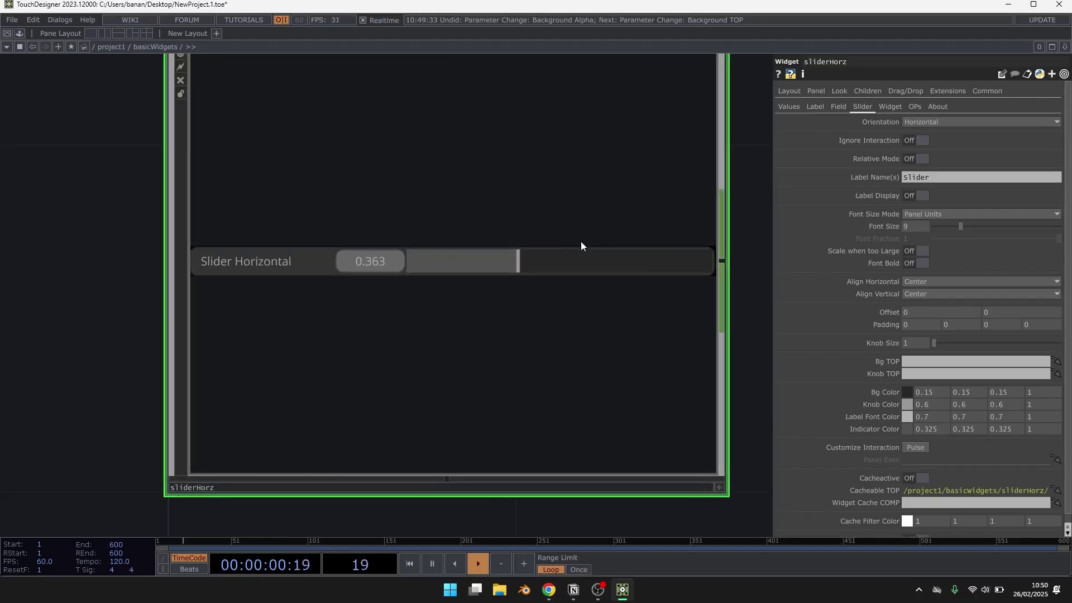
# Step: Enter slider0 inside sliderHorz and disconnect switch2 from the bg node
pyautogui.scroll(2, 581, 241)
pyautogui.scroll(-3, 568, 249)
pyautogui.moveTo(583, 210); pyautogui.dragTo(460, 189)
pyautogui.moveTo(364, 415); pyautogui.dragTo(351, 358)
pyautogui.scroll(3, 533, 303)
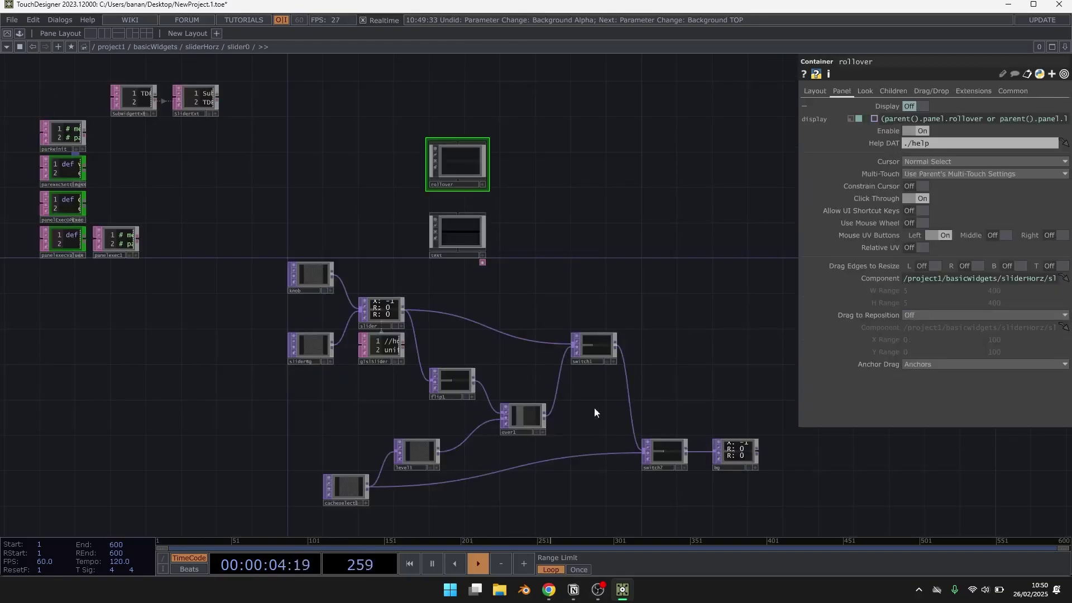
pyautogui.moveTo(613, 414); pyautogui.dragTo(480, 240)
pyautogui.scroll(3, 603, 282)
pyautogui.moveTo(608, 280); pyautogui.dragTo(727, 418)
pyautogui.moveTo(585, 381); pyautogui.dragTo(679, 338)
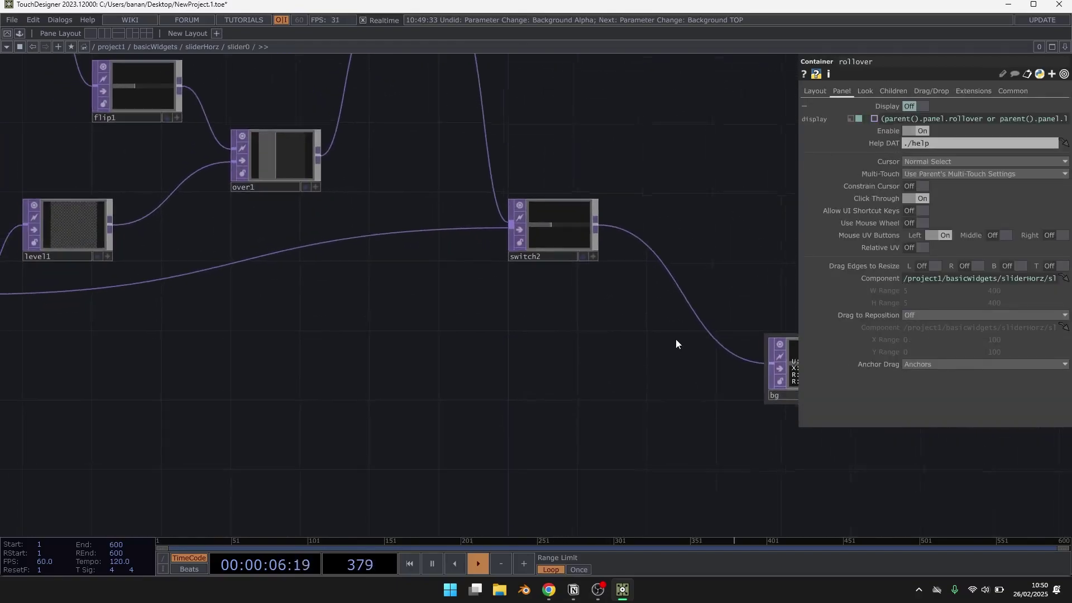
pyautogui.rightClick(697, 317)
pyautogui.click(710, 351)
# Step: Add a Rectangle TOP below switch2, connect its output to the bg node, and align the two nodes
pyautogui.moveTo(621, 379); pyautogui.dragTo(558, 302)
pyautogui.press('Tab')
pyautogui.write('rec')
pyautogui.click(451, 240)
pyautogui.click(358, 369)
pyautogui.moveTo(375, 368); pyautogui.dragTo(819, 293)
pyautogui.scroll(2, 373, 320)
pyautogui.moveTo(400, 284); pyautogui.dragTo(399, 260)
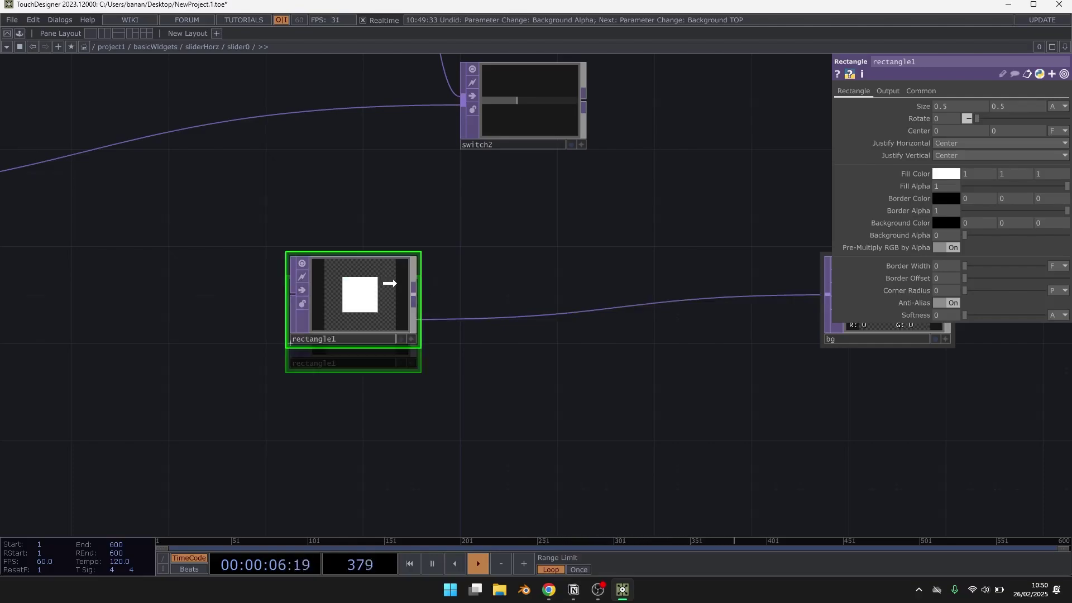
pyautogui.moveTo(698, 200); pyautogui.dragTo(731, 192)
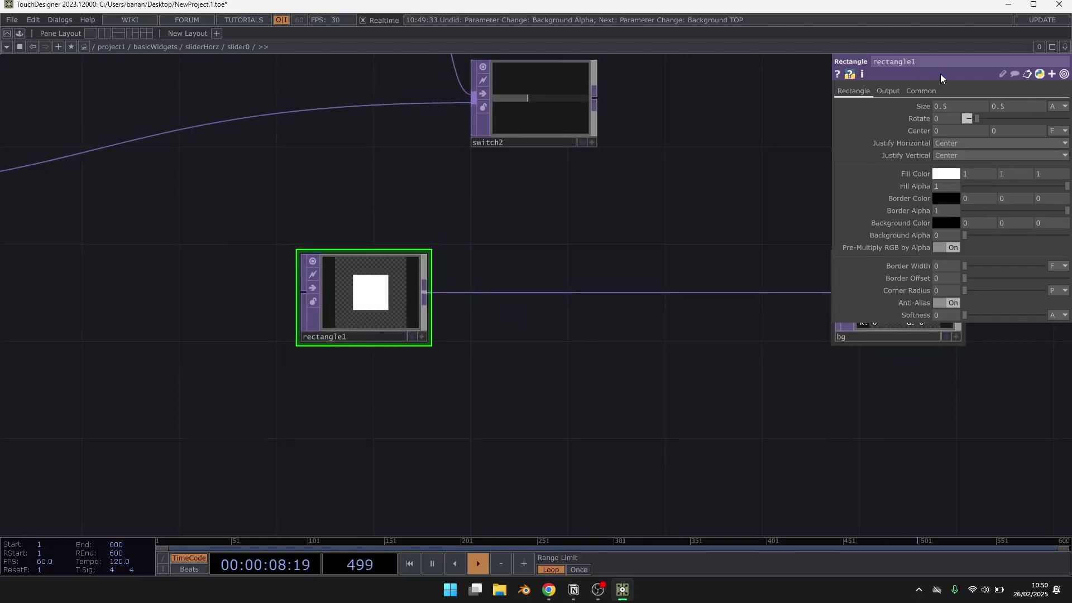
# Step: Set rectangle1's resolution to the expressions parent().width for width and parent().height for height
pyautogui.click(921, 90)
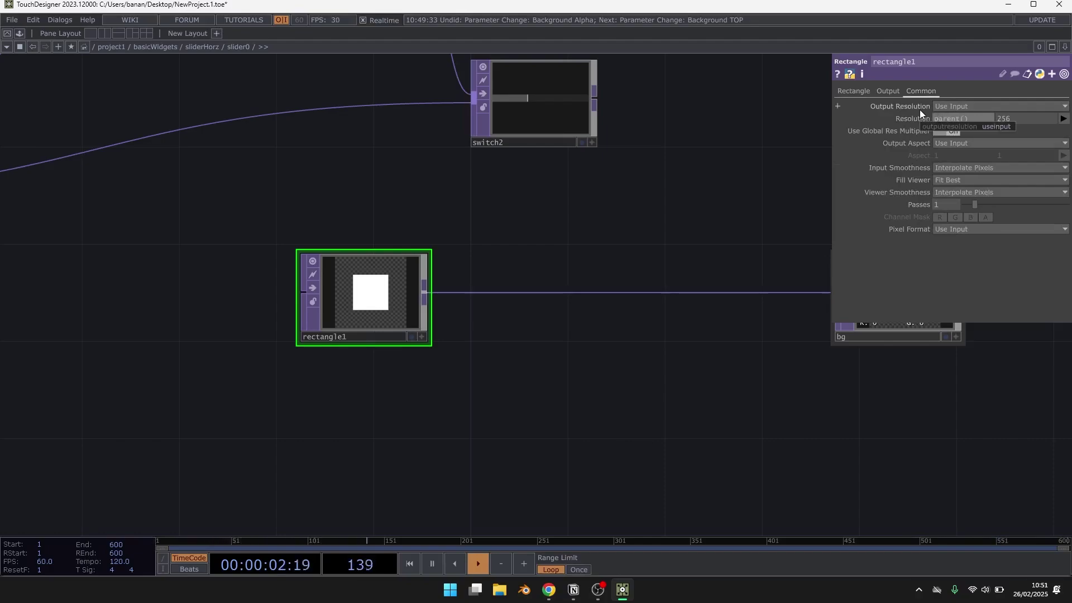
pyautogui.write('.width')
pyautogui.press('Return')
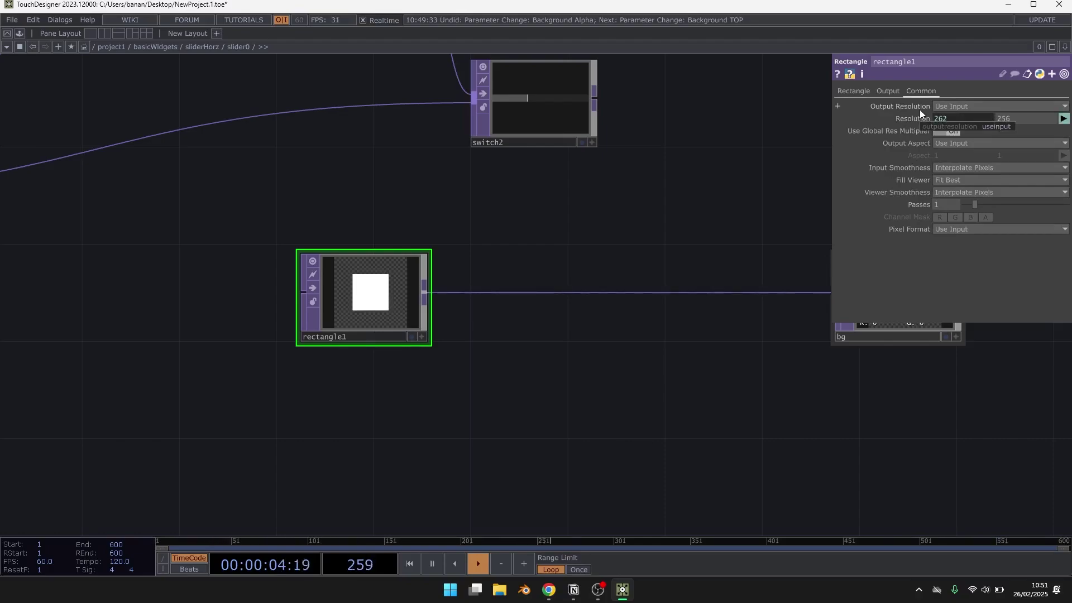
pyautogui.click(919, 116)
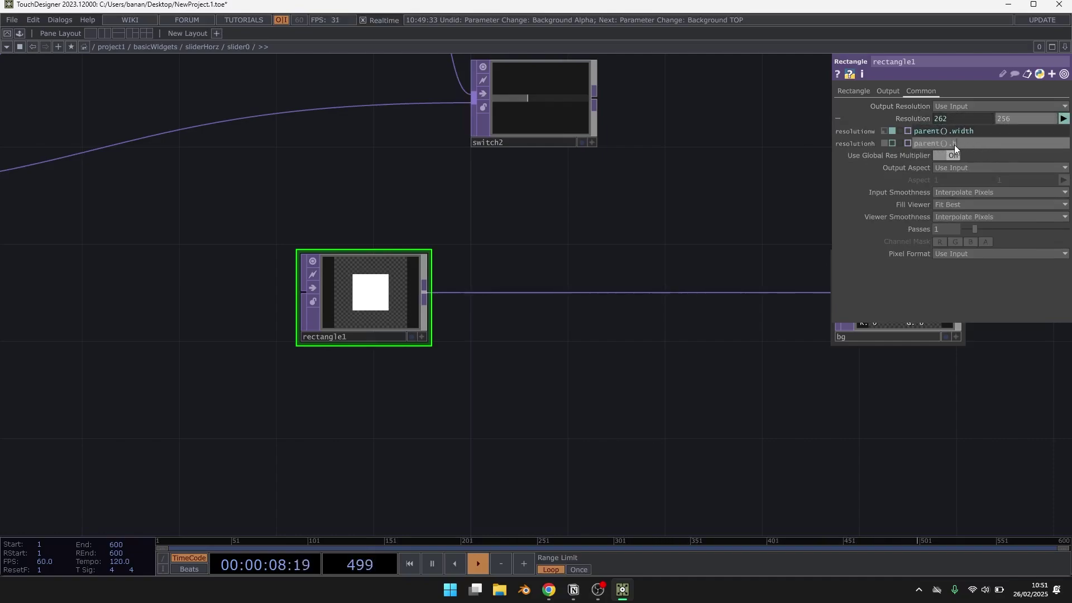
pyautogui.write('eight')
pyautogui.press('Return')
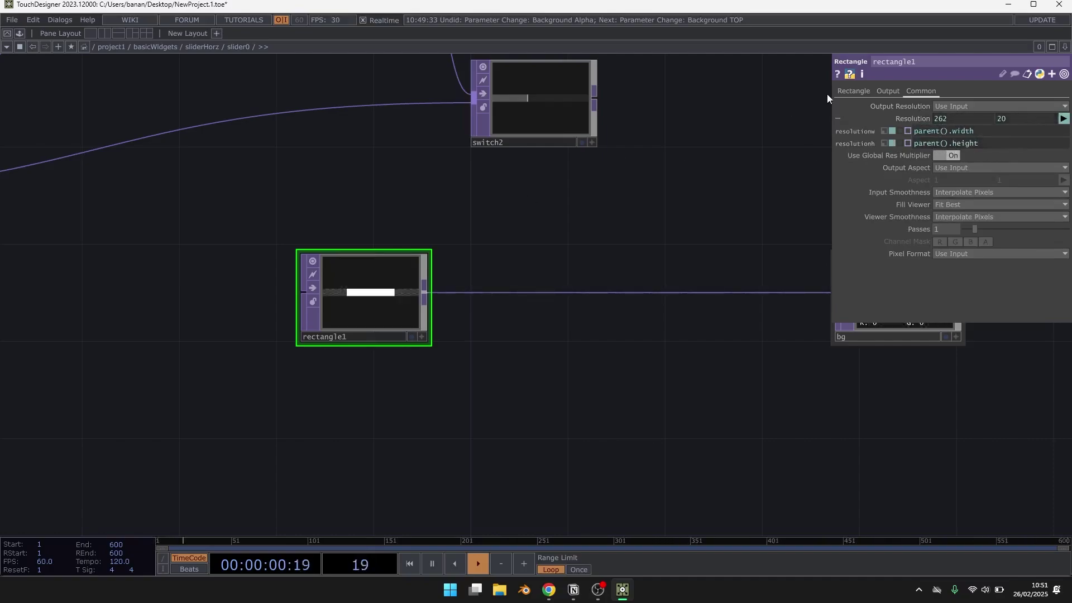
# Step: Set both Size values of rectangle1 to the expression parent().height
pyautogui.click(853, 90)
pyautogui.scroll(2, 555, 217)
pyautogui.click(892, 103)
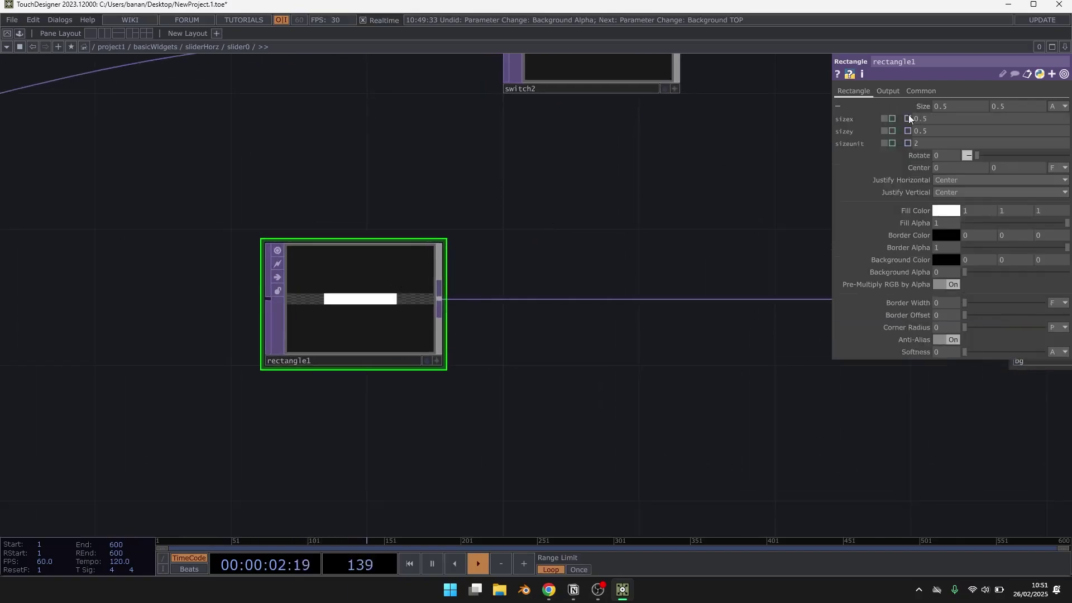
pyautogui.click(922, 91)
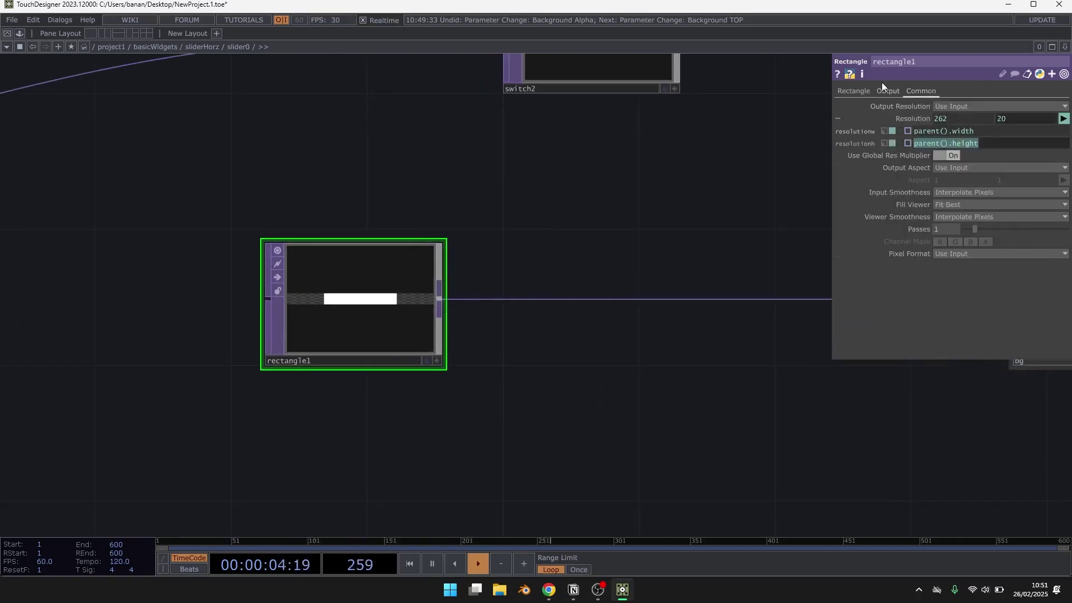
pyautogui.click(853, 91)
pyautogui.click(950, 132)
pyautogui.write('parent().height')
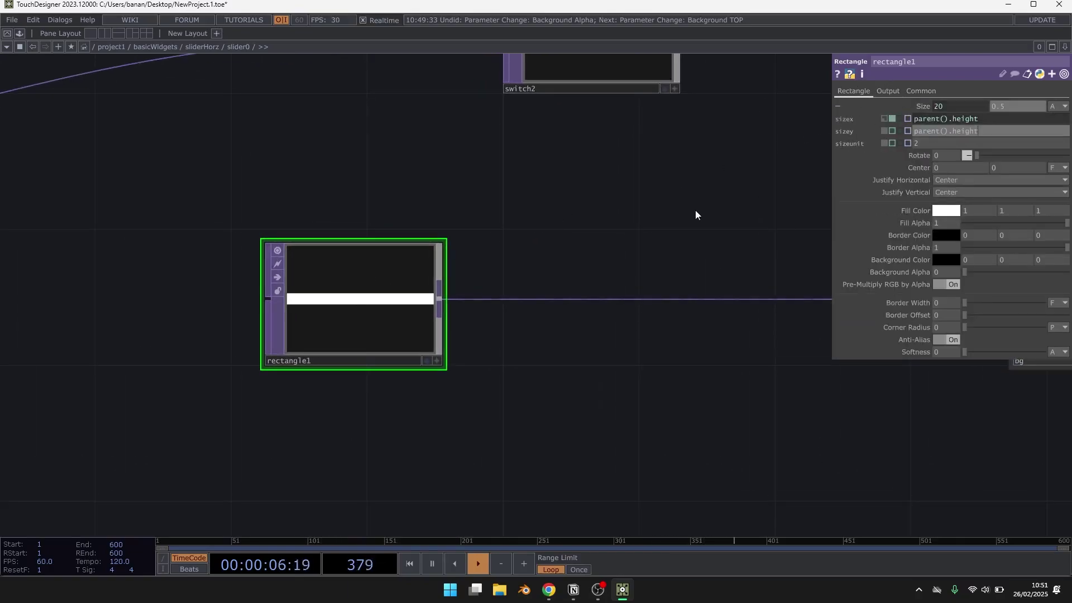
pyautogui.press('Return')
pyautogui.scroll(2, 304, 351)
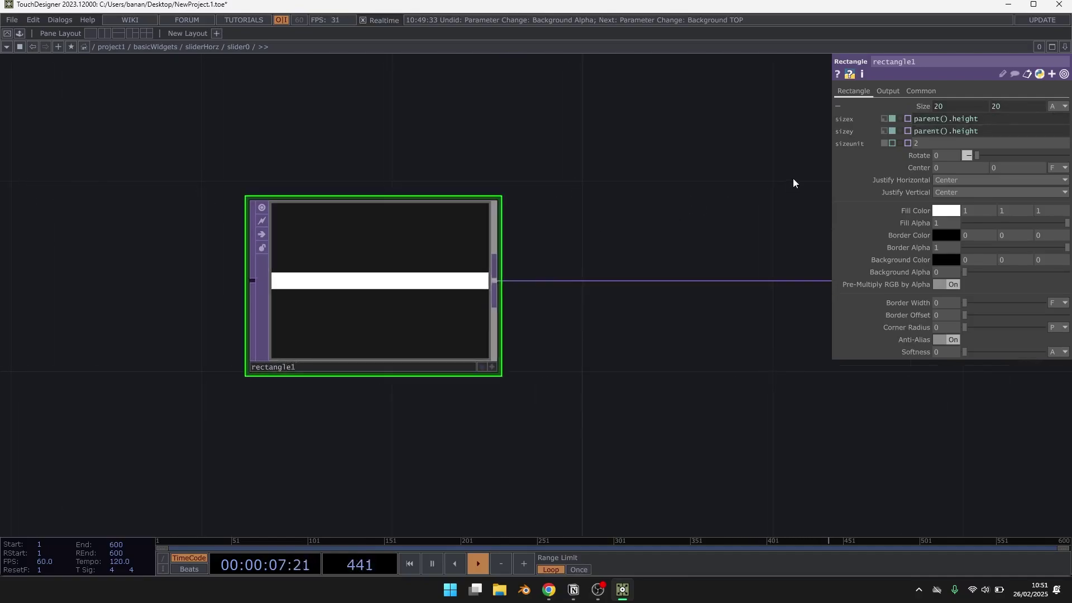
# Step: Switch rectangle1's Size unit to pixels and re-enter parent().height for both size values
pyautogui.click(1064, 106)
pyautogui.click(1043, 116)
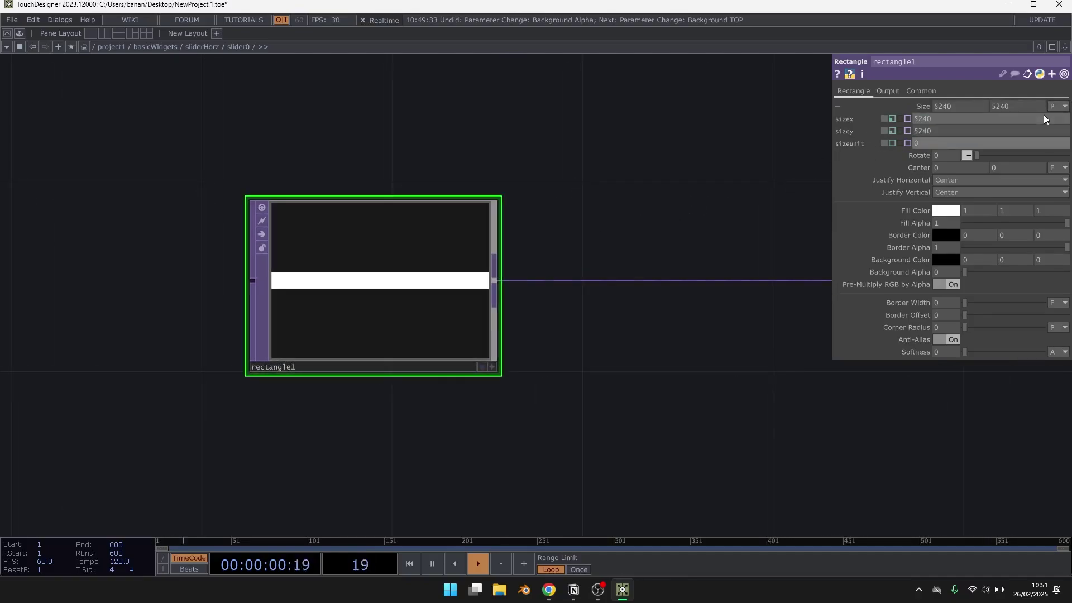
pyautogui.moveTo(949, 128); pyautogui.dragTo(800, 122)
pyautogui.write('parent().height')
pyautogui.press('Return')
pyautogui.moveTo(605, 152); pyautogui.dragTo(634, 145)
pyautogui.scroll(2, 780, 202)
pyautogui.click(932, 107)
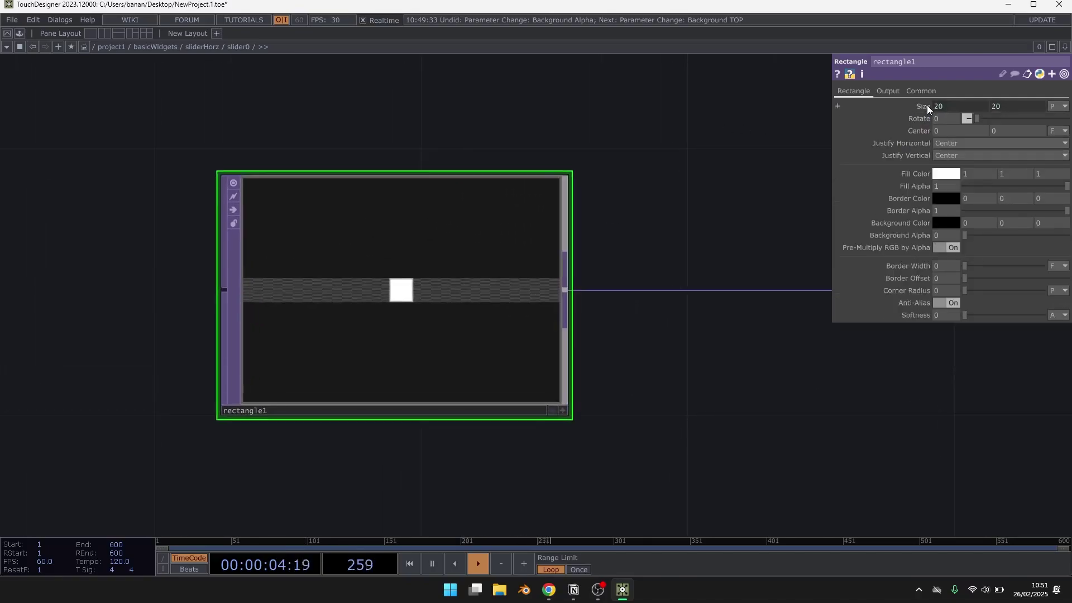
# Step: Round rectangle1 into a circular knob with a Corner Radius of about 29.6 pixels
pyautogui.scroll(2, 438, 173)
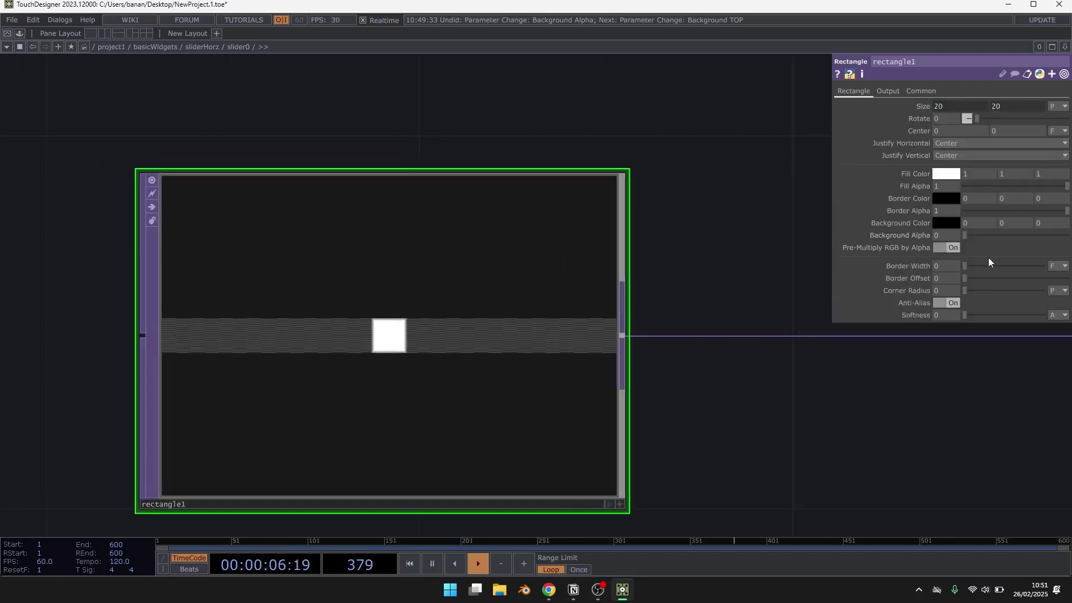
pyautogui.moveTo(966, 287); pyautogui.dragTo(988, 291)
pyautogui.scroll(-3, 485, 220)
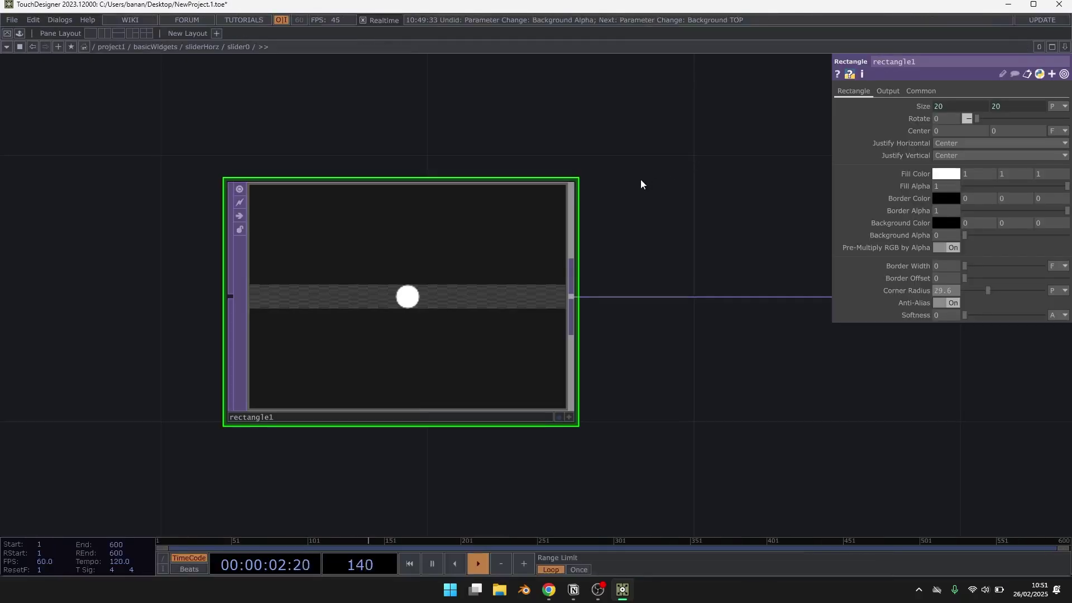
# Step: Go up to basicWidgets, open sliderHorz's viewer in a separate floating window, and move the window clear of the nodes
pyautogui.press('u')
pyautogui.press('u')
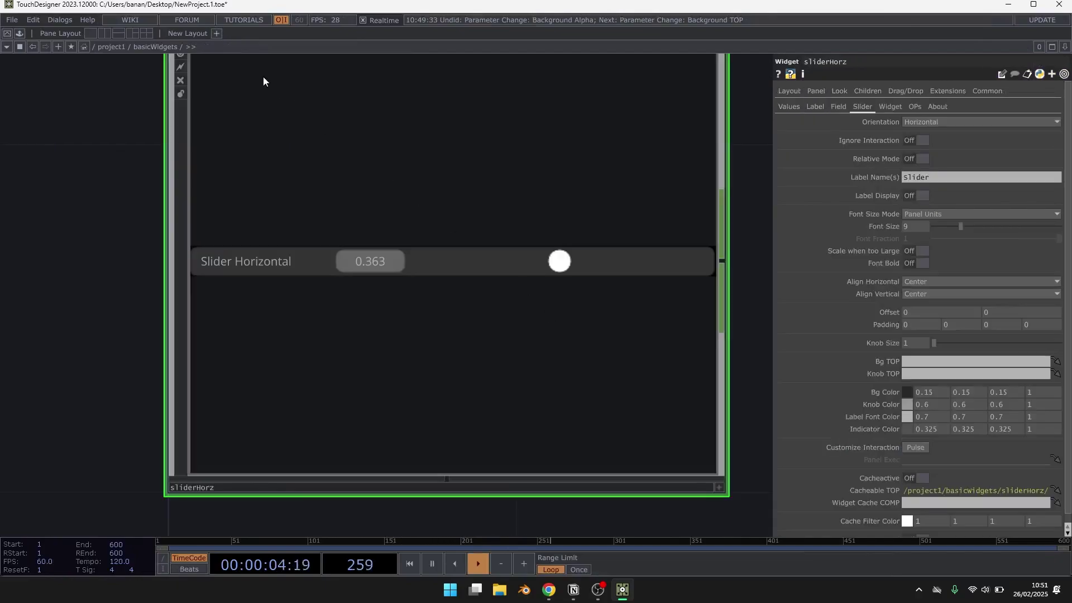
pyautogui.rightClick(163, 45)
pyautogui.click(433, 214)
pyautogui.rightClick(433, 214)
pyautogui.click(451, 180)
pyautogui.moveTo(577, 195); pyautogui.dragTo(653, 197)
pyautogui.moveTo(562, 175); pyautogui.dragTo(434, 94)
# Step: Return into slider0 and examine the vector values of the slider GLSL node while moving the slider in the floating viewer
pyautogui.press('i')
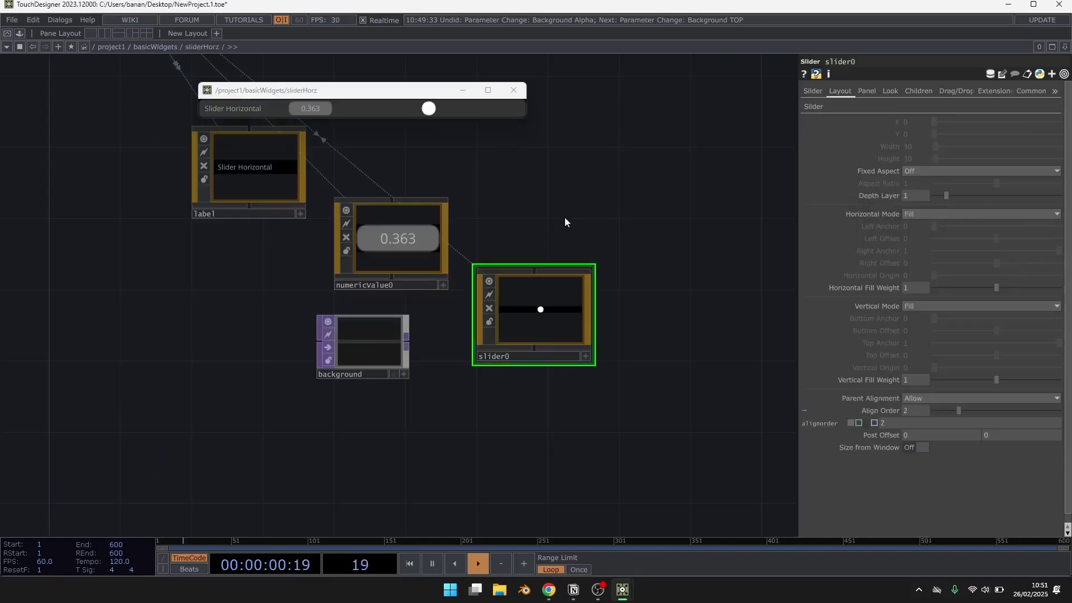
pyautogui.press('i')
pyautogui.scroll(-6, 635, 286)
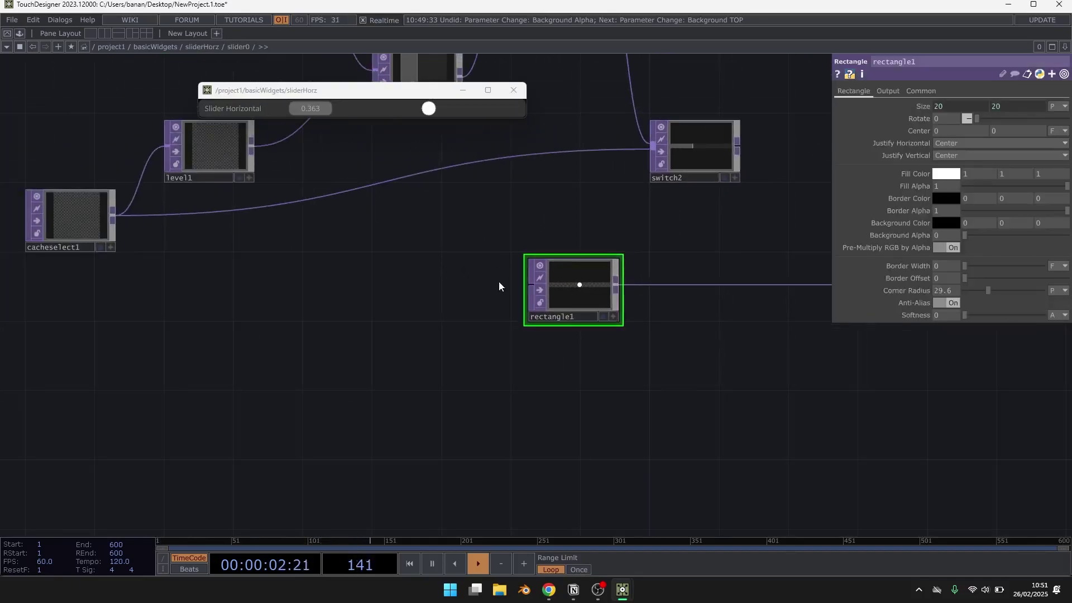
pyautogui.scroll(-2, 497, 283)
pyautogui.moveTo(481, 321); pyautogui.dragTo(663, 476)
pyautogui.moveTo(392, 241); pyautogui.dragTo(487, 329)
pyautogui.scroll(3, 473, 173)
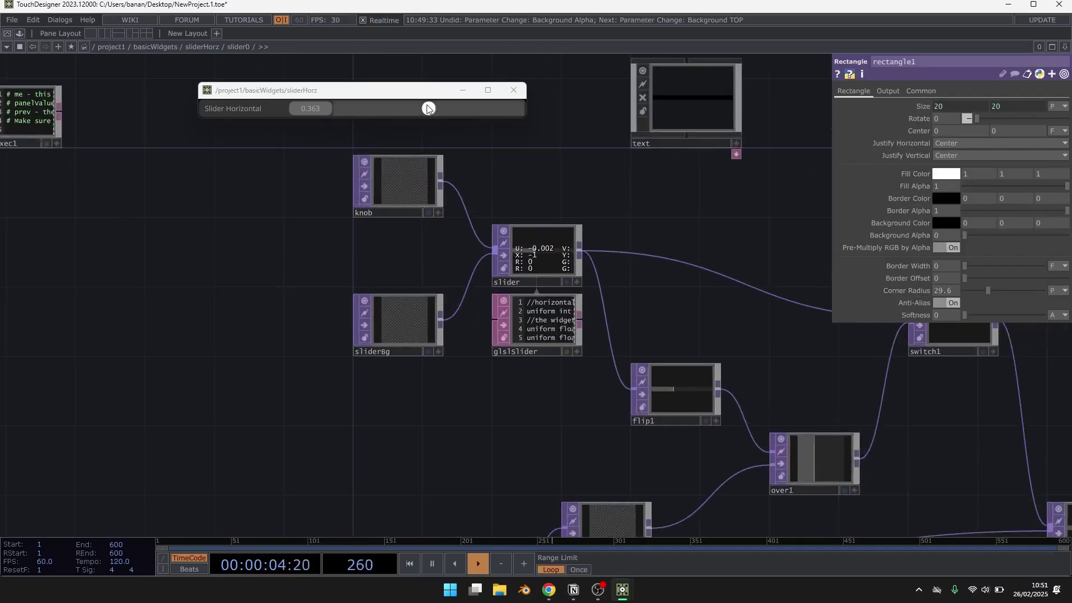
pyautogui.moveTo(482, 199); pyautogui.dragTo(520, 239, button='middle')
pyautogui.scroll(1, 547, 265)
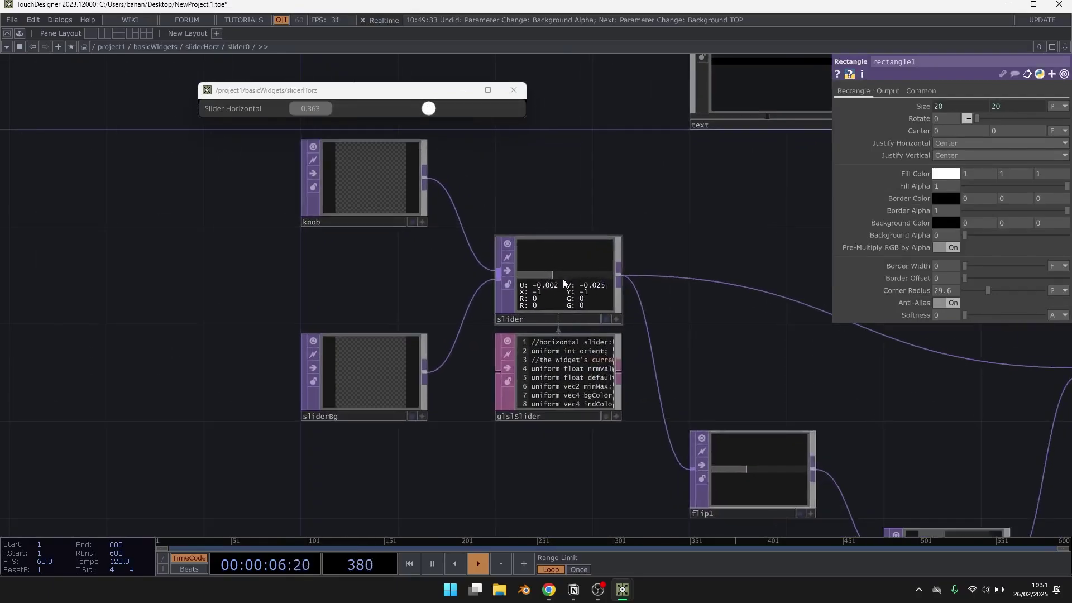
pyautogui.click(564, 280)
pyautogui.scroll(-3, 474, 191)
pyautogui.moveTo(581, 170); pyautogui.dragTo(518, 156)
pyautogui.moveTo(427, 108); pyautogui.dragTo(380, 109)
# Step: Add a Constant CHOP in the empty area below rectangle1
pyautogui.scroll(-3, 464, 167)
pyautogui.moveTo(681, 470); pyautogui.dragTo(576, 410)
pyautogui.press('Tab')
pyautogui.write('cons')
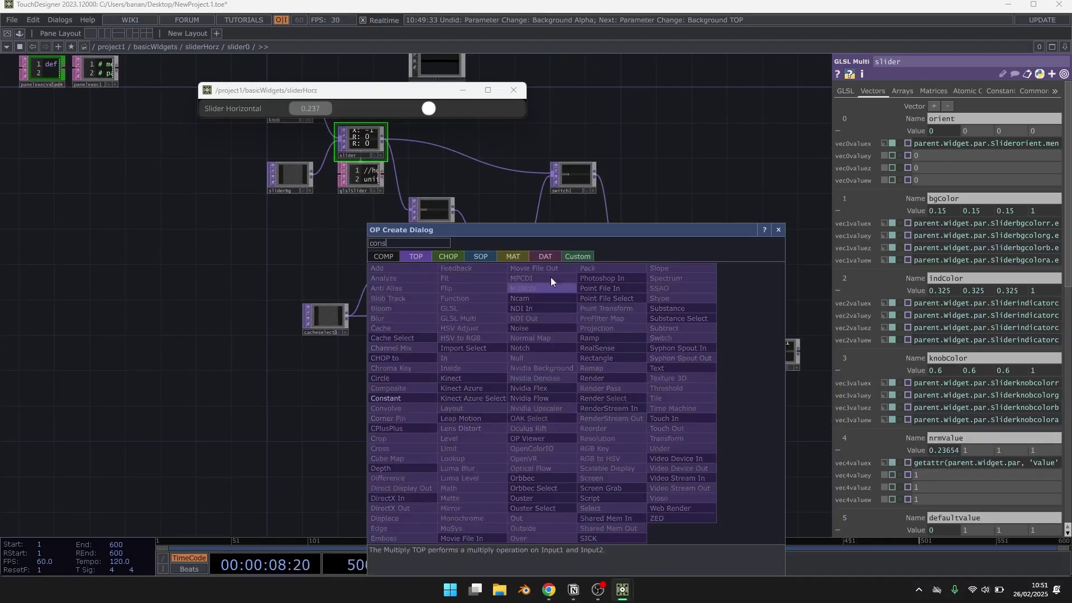
pyautogui.click(454, 258)
pyautogui.click(474, 322)
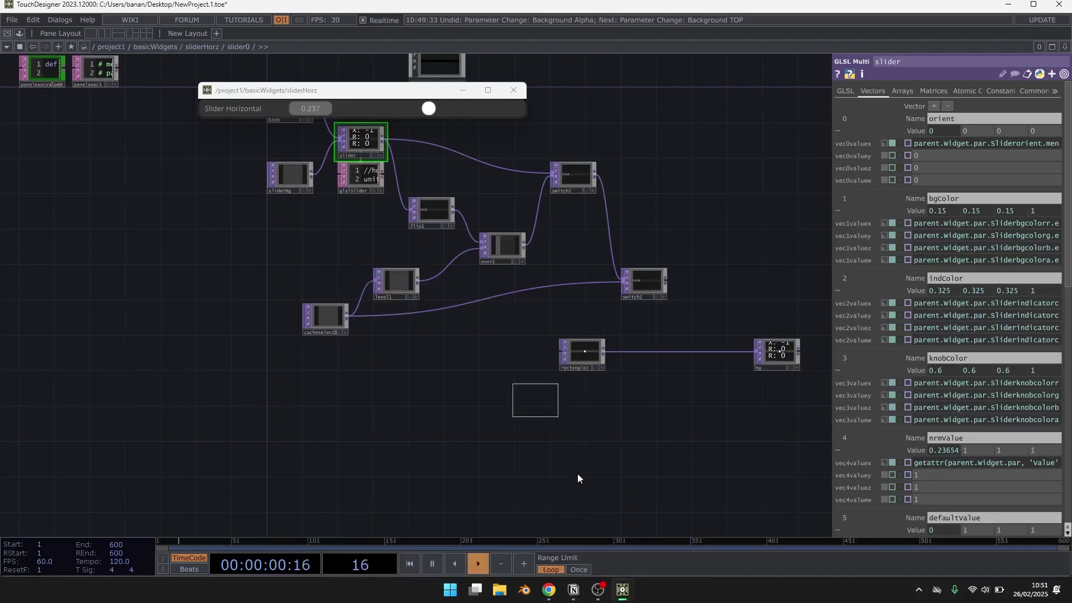
pyautogui.click(507, 444)
# Step: Copy the slider node's nrmValue expression into constant1's channel value and name the channel "value"
pyautogui.click(370, 135)
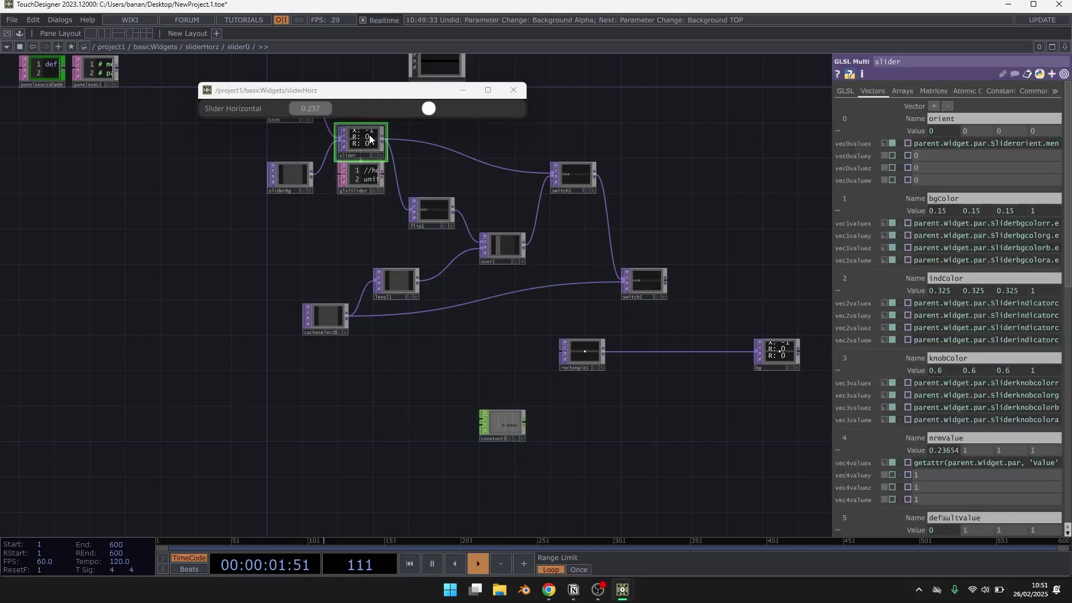
pyautogui.click(967, 464)
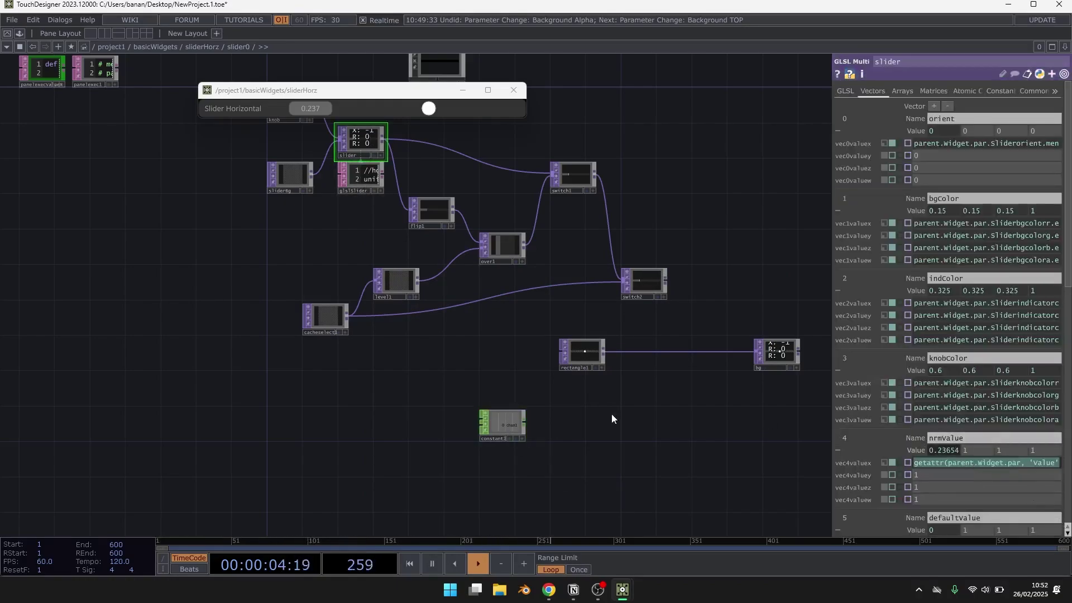
pyautogui.click(511, 422)
pyautogui.scroll(2, 565, 439)
pyautogui.click(1002, 118)
pyautogui.write('0.2365')
pyautogui.click(964, 121)
pyautogui.write('value')
pyautogui.press('Return')
pyautogui.scroll(2, 619, 458)
# Step: Connect a Null CHOP to constant1's output and test it by moving the slider to 1
pyautogui.rightClick(461, 401)
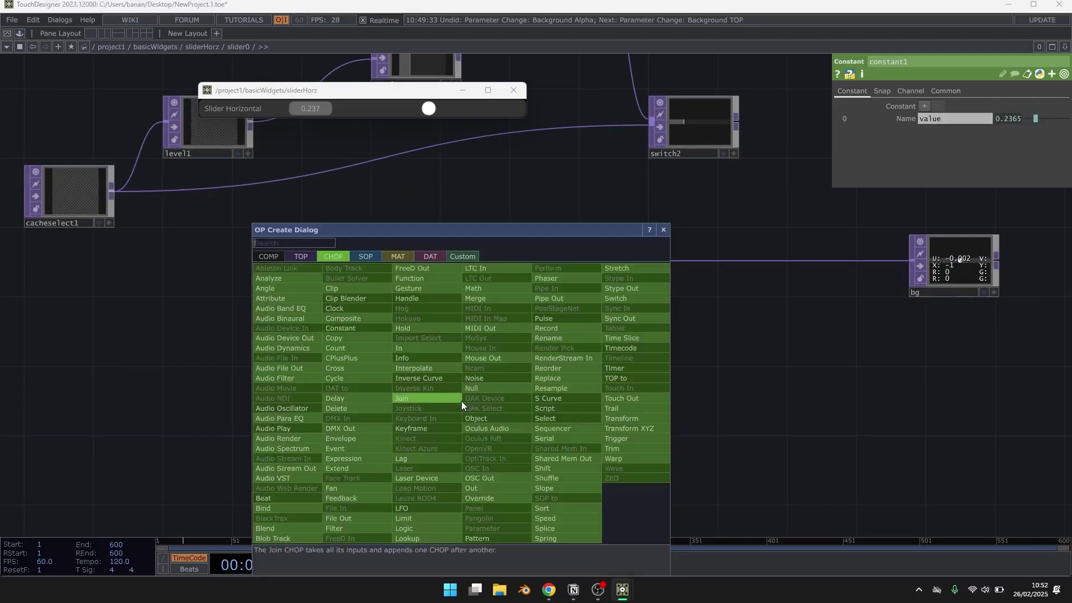
pyautogui.write('nu')
pyautogui.click(484, 383)
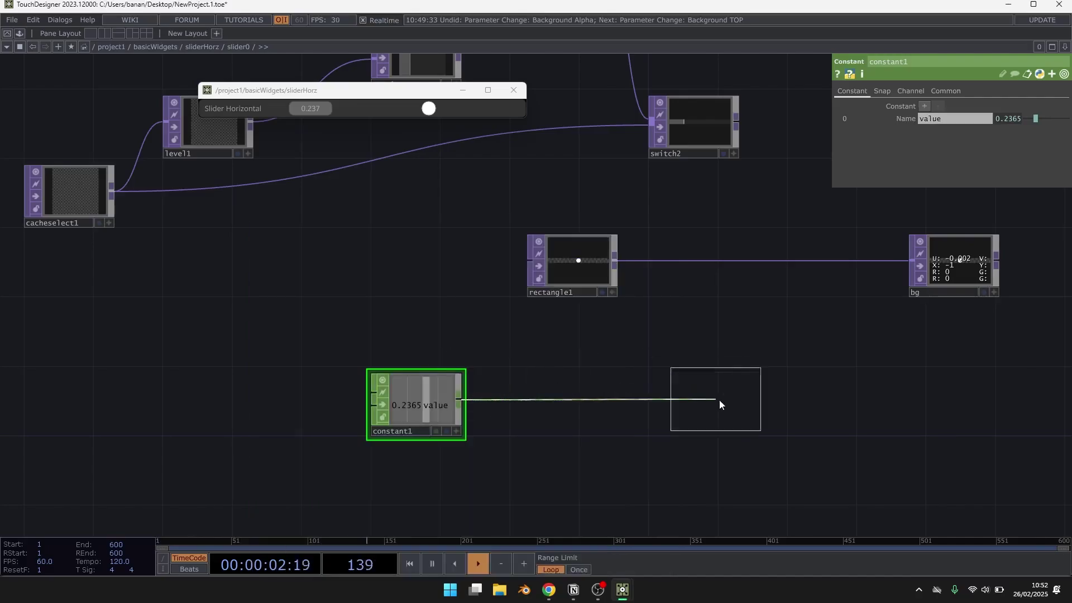
pyautogui.click(732, 407)
pyautogui.scroll(2, 614, 358)
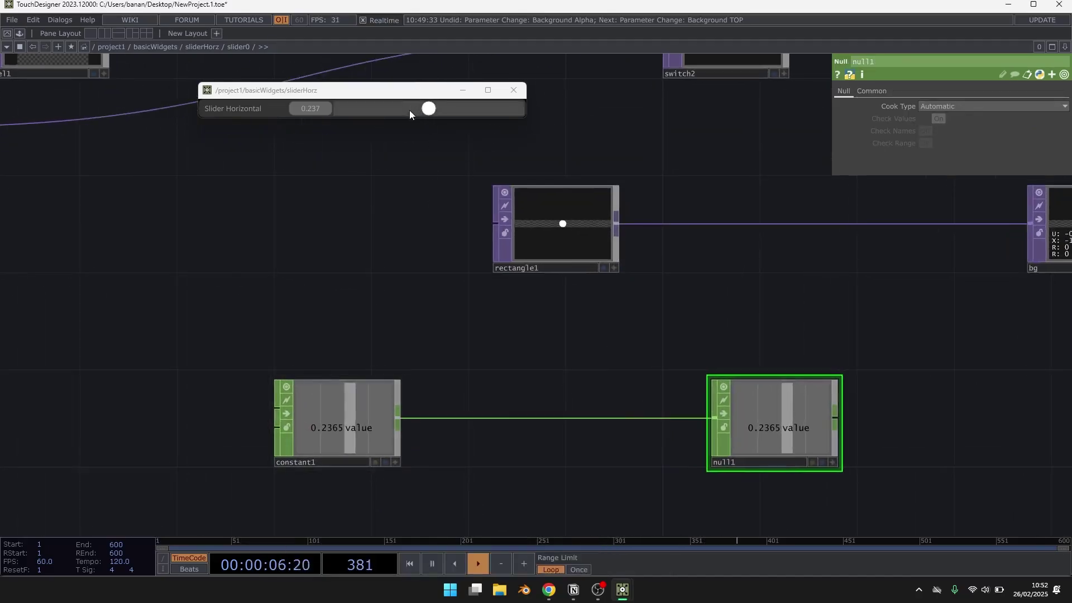
pyautogui.moveTo(411, 110); pyautogui.dragTo(625, 112)
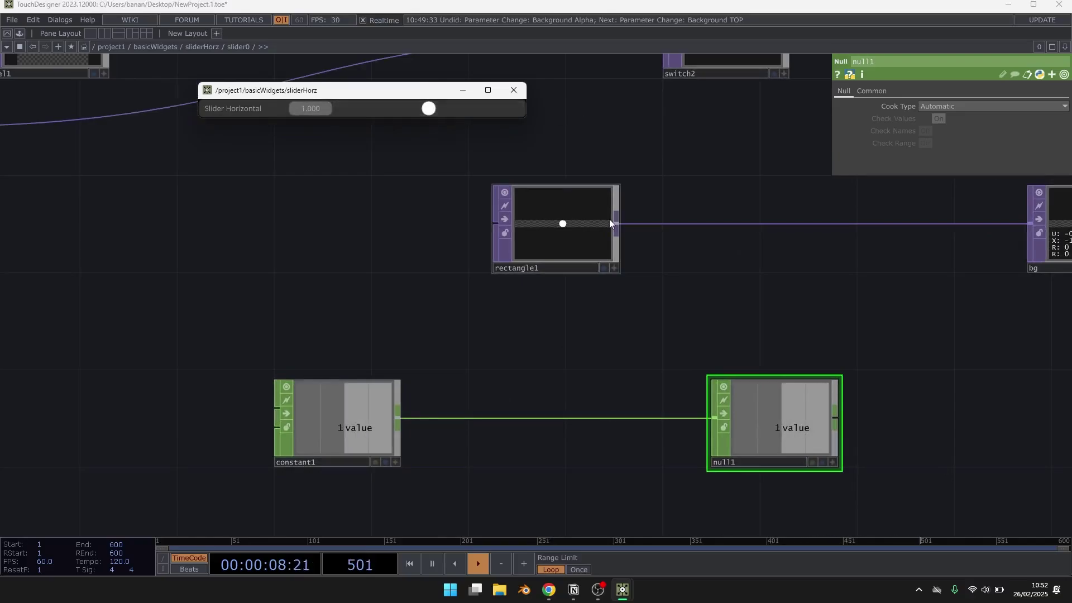
# Step: Insert a Math CHOP on the connection between constant1 and null1
pyautogui.rightClick(524, 417)
pyautogui.click(537, 407)
pyautogui.write('math')
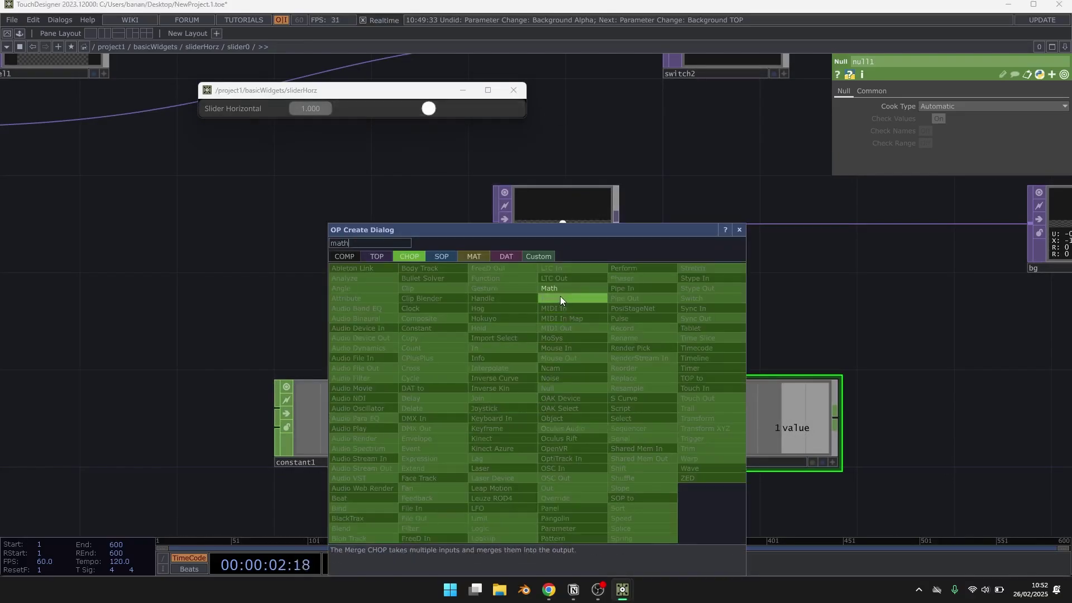
pyautogui.click(549, 289)
pyautogui.click(534, 417)
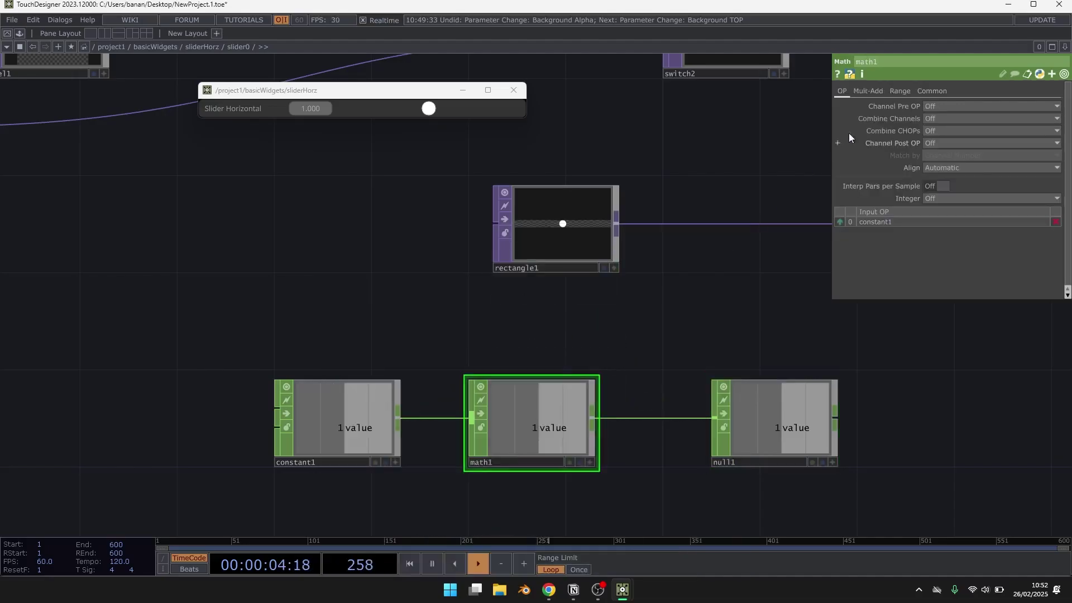
# Step: Set the upper To Range value of math1 to the expression parent().width
pyautogui.click(878, 90)
pyautogui.click(901, 91)
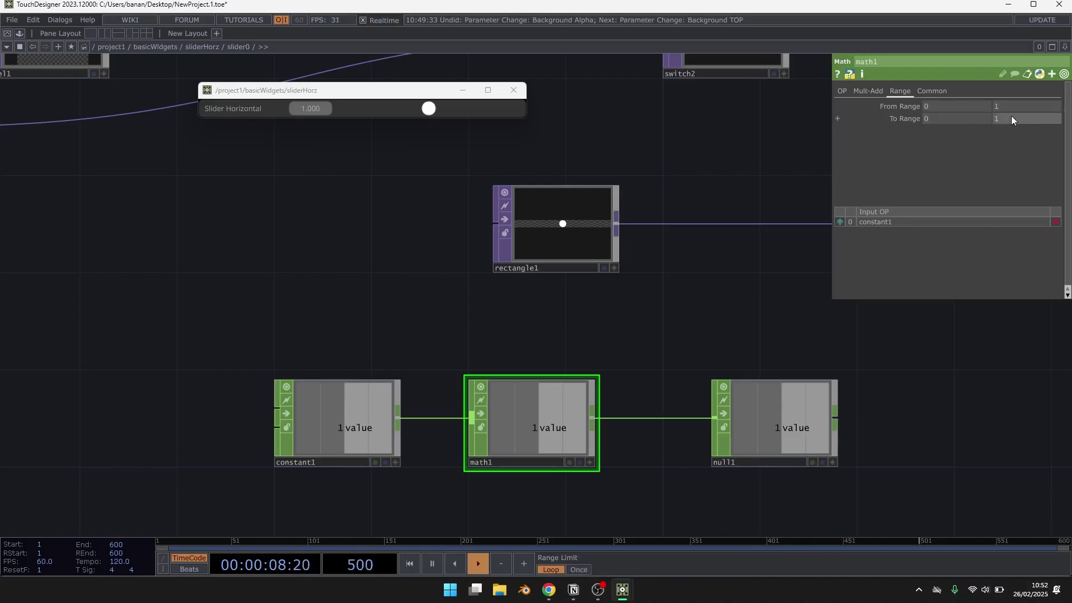
pyautogui.click(905, 118)
pyautogui.write('parent().width')
pyautogui.press('Return')
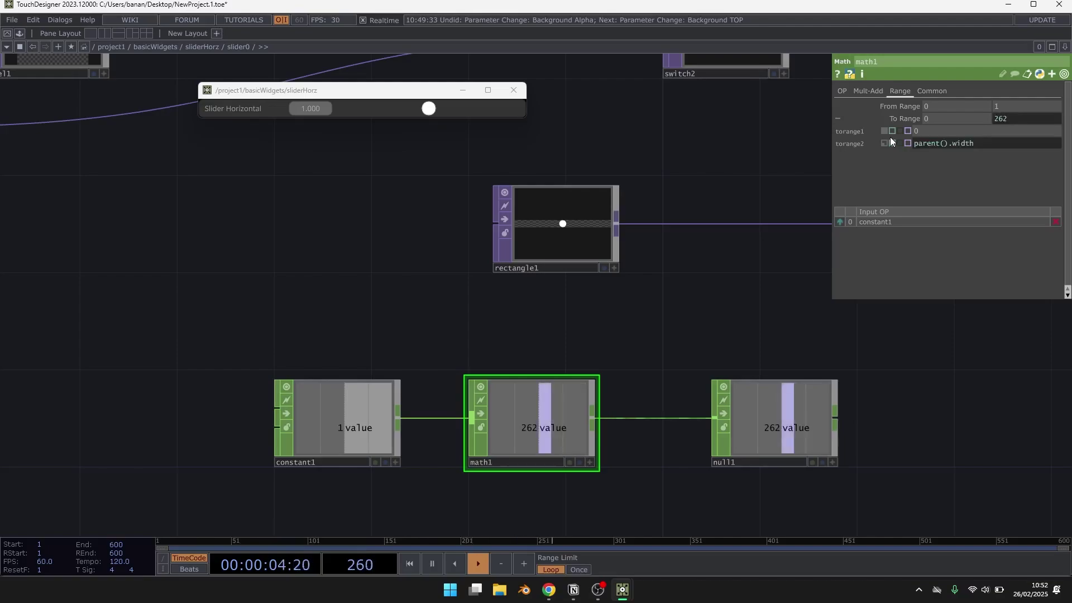
# Step: Export null1's value channel to rectangle1's horizontal Center and switch the Center unit to pixels
pyautogui.rightClick(798, 391)
pyautogui.click(804, 396)
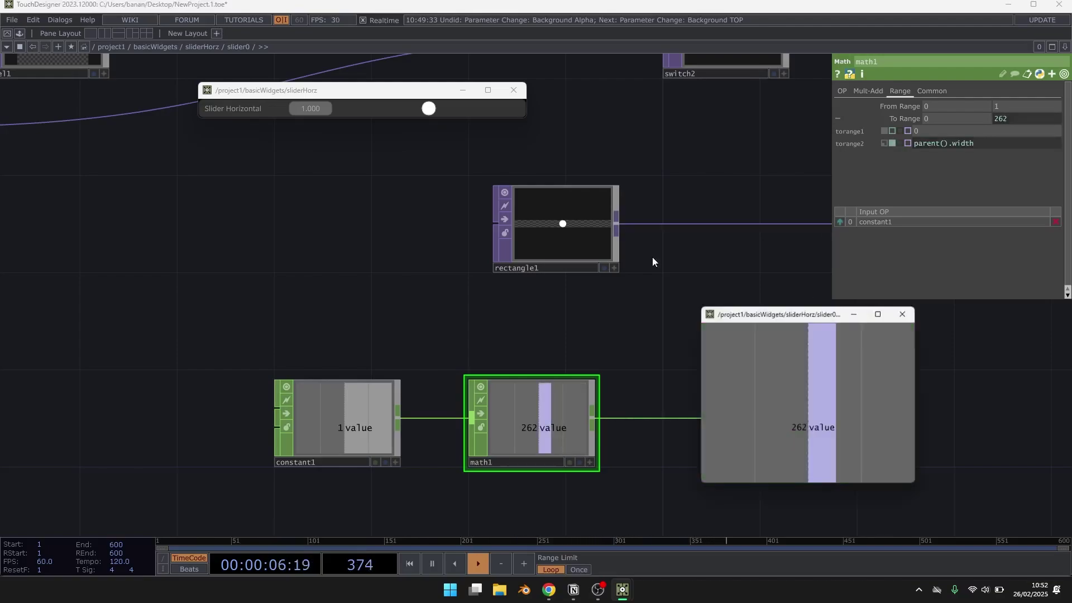
pyautogui.click(599, 234)
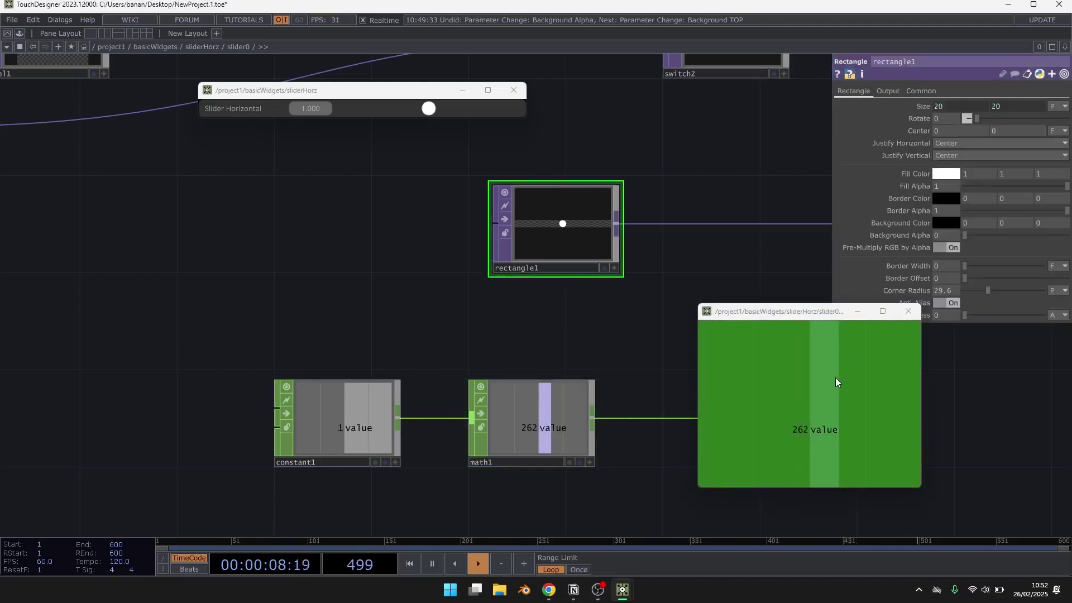
pyautogui.moveTo(838, 378); pyautogui.dragTo(952, 132)
pyautogui.click(956, 131)
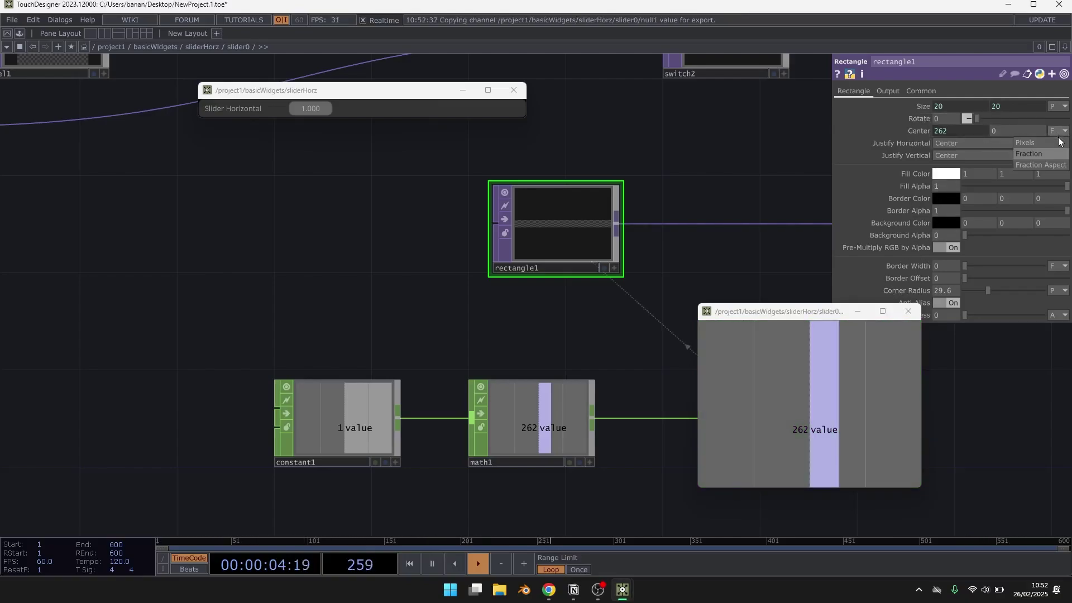
pyautogui.moveTo(827, 335); pyautogui.dragTo(946, 131)
pyautogui.click(957, 126)
# Step: Set rectangle1's Justify Horizontal to Left and move the slider to 0 to test the knob's position
pyautogui.click(955, 143)
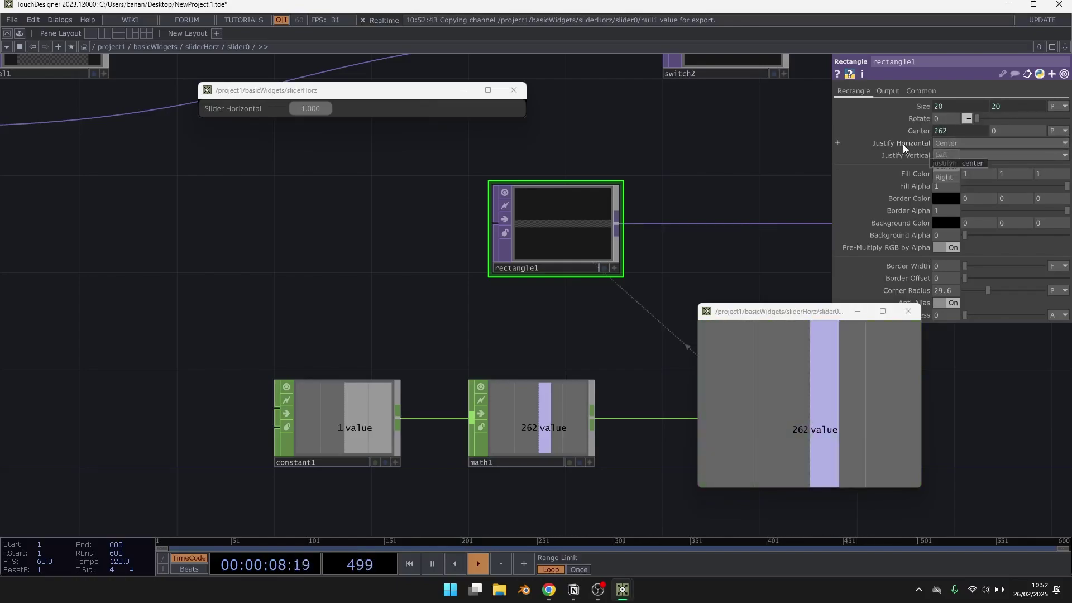
pyautogui.click(944, 155)
pyautogui.moveTo(371, 109); pyautogui.dragTo(336, 106)
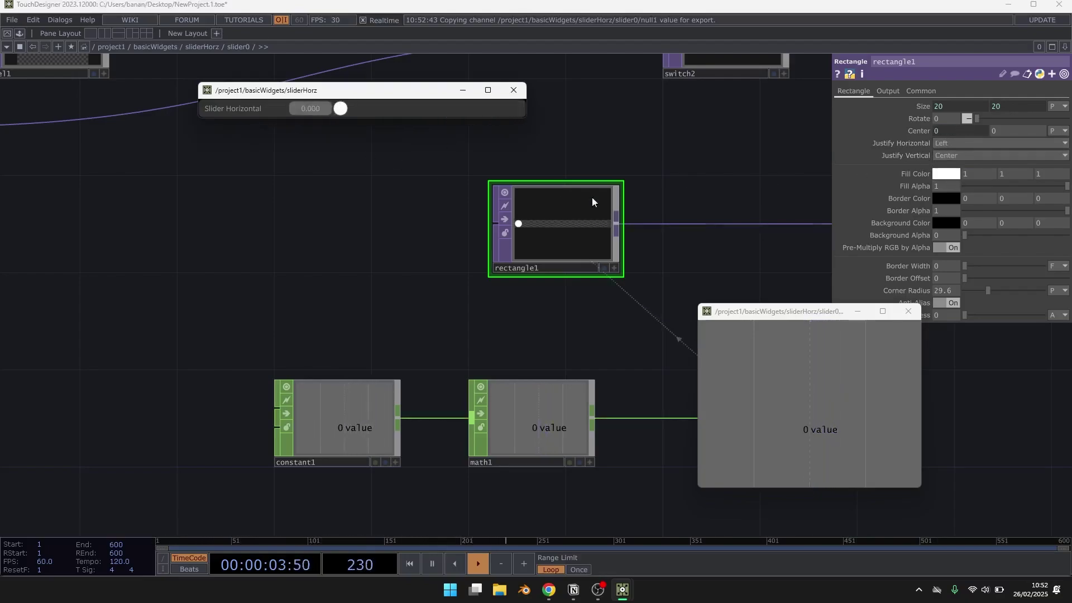
# Step: Close null1's viewer window, enlarge the sliderHorz viewer window, and test the knob by moving the slider to about 0.94
pyautogui.click(908, 311)
pyautogui.moveTo(524, 121); pyautogui.dragTo(590, 139)
pyautogui.moveTo(576, 96); pyautogui.dragTo(729, 91)
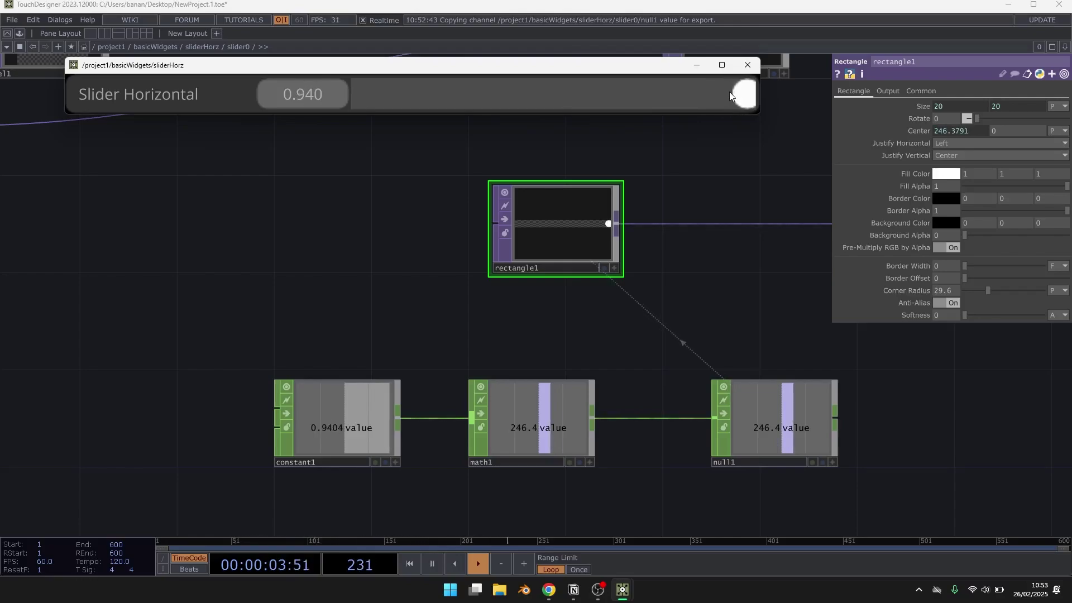
# Step: Set the upper To Range value of math1 to the expression parent().width - parent().height
pyautogui.click(540, 388)
pyautogui.moveTo(658, 334); pyautogui.dragTo(544, 326)
pyautogui.press('Return')
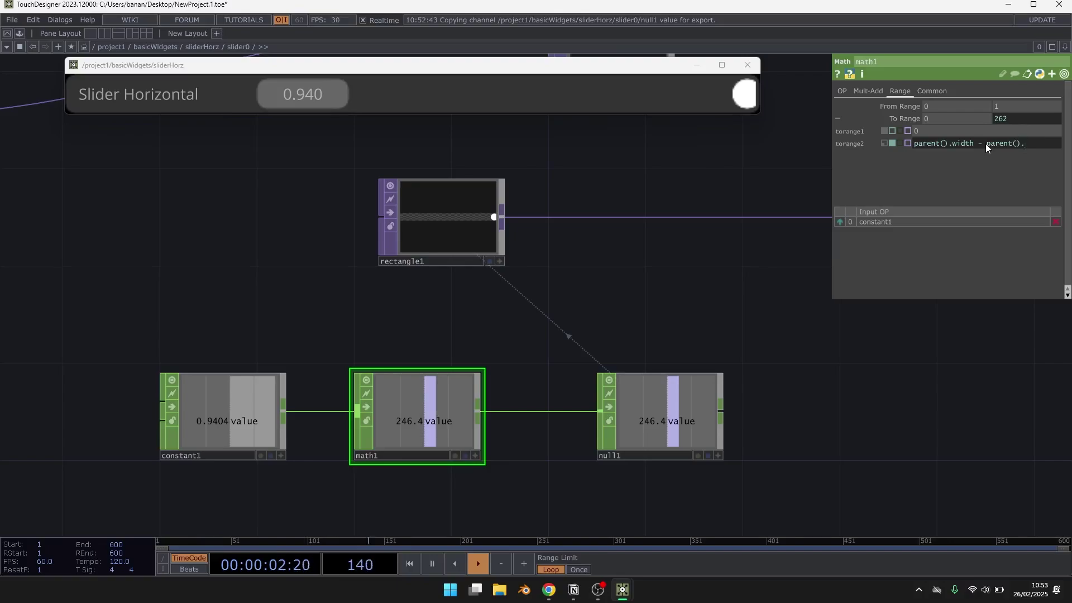
pyautogui.write('height')
pyautogui.press('Return')
# Step: Test the knob's travel by moving the slider to 0 and then back up to about 0.89
pyautogui.moveTo(719, 94); pyautogui.dragTo(340, 98)
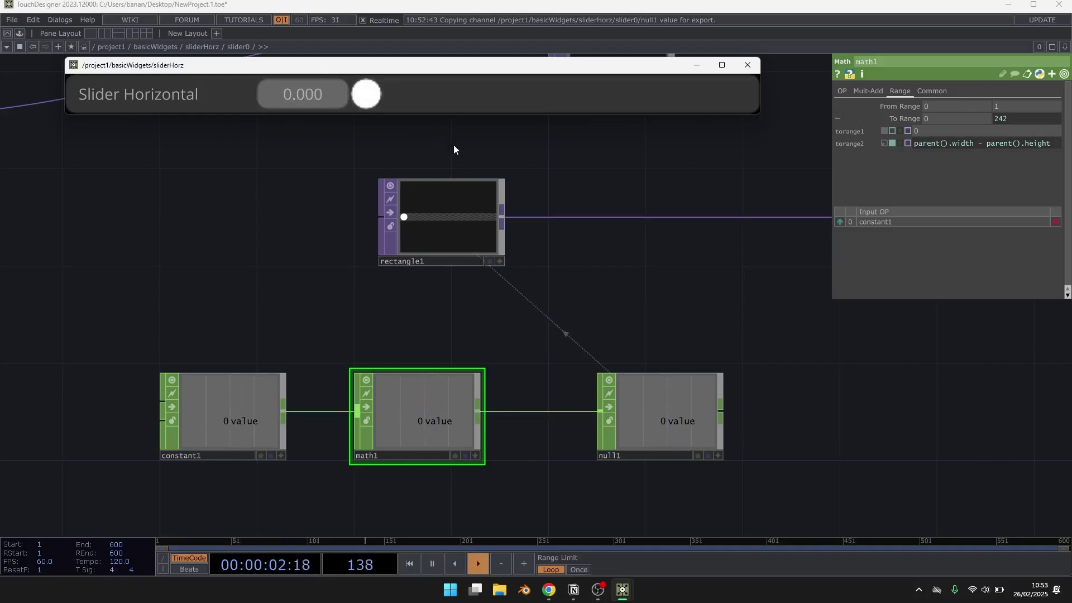
pyautogui.moveTo(454, 162); pyautogui.dragTo(453, 192)
pyautogui.moveTo(358, 102); pyautogui.dragTo(405, 98)
pyautogui.click(363, 95)
pyautogui.moveTo(733, 95); pyautogui.dragTo(701, 94)
# Step: Go up to the sliderHorz network and add a Constant CHOP below the background operator
pyautogui.click(648, 195)
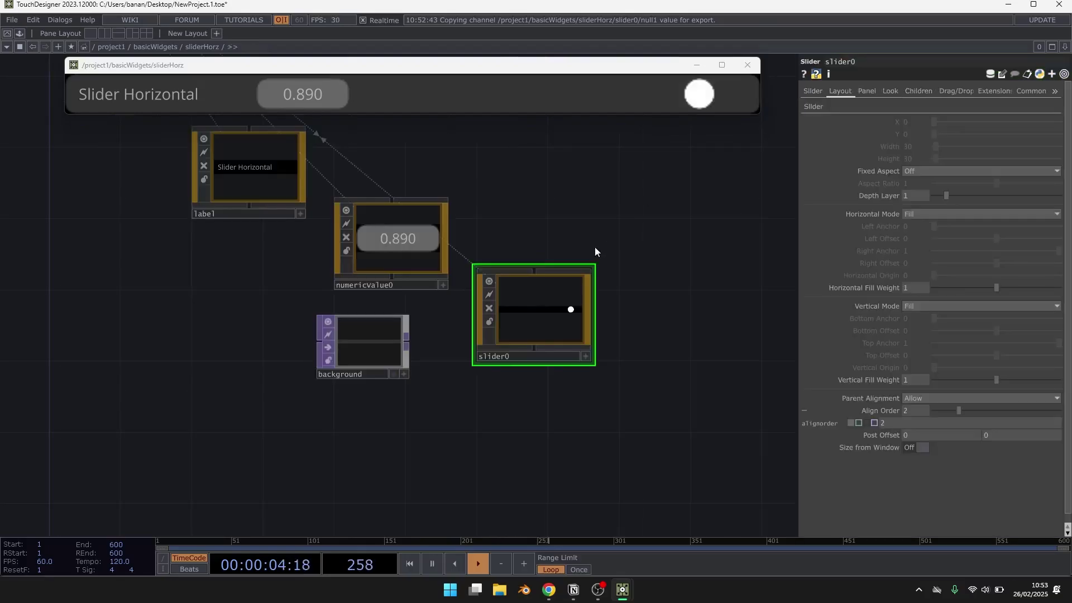
pyautogui.scroll(2, 573, 451)
pyautogui.moveTo(514, 392); pyautogui.dragTo(508, 340)
pyautogui.press('Tab')
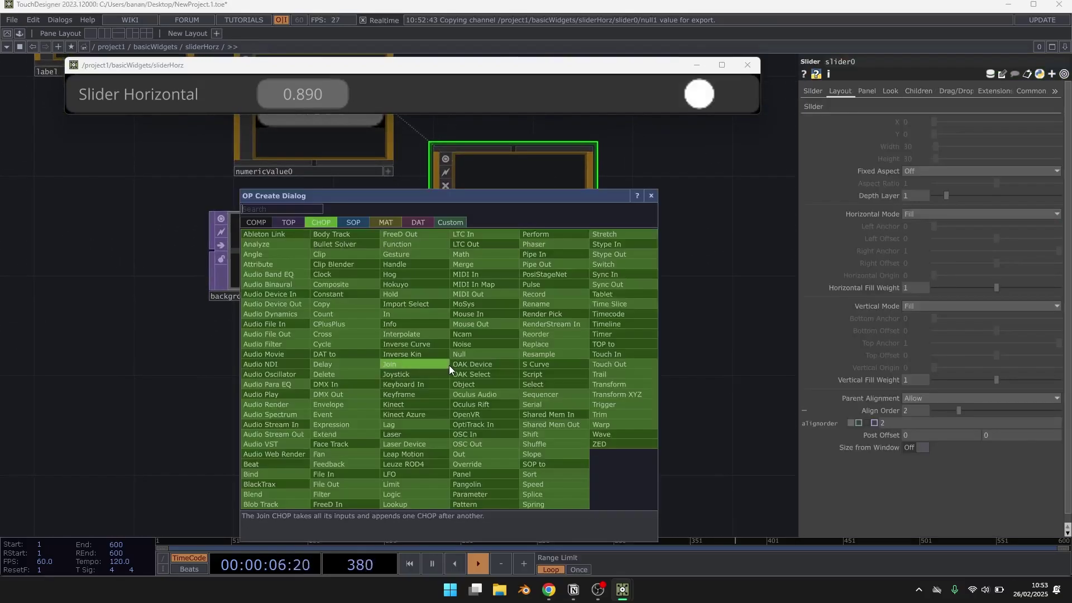
pyautogui.write('cons')
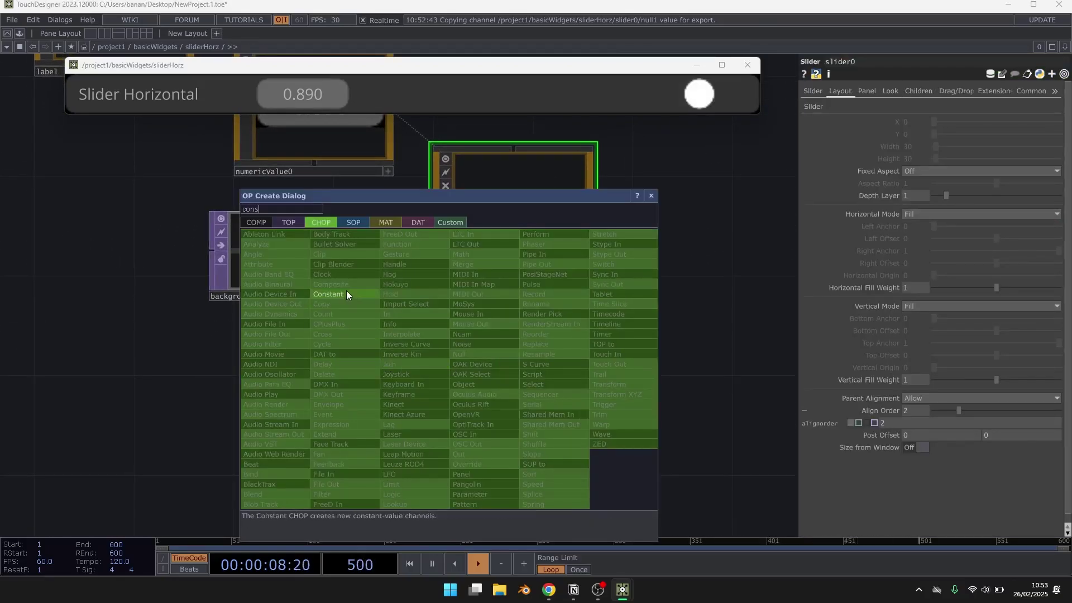
pyautogui.click(345, 292)
pyautogui.click(275, 423)
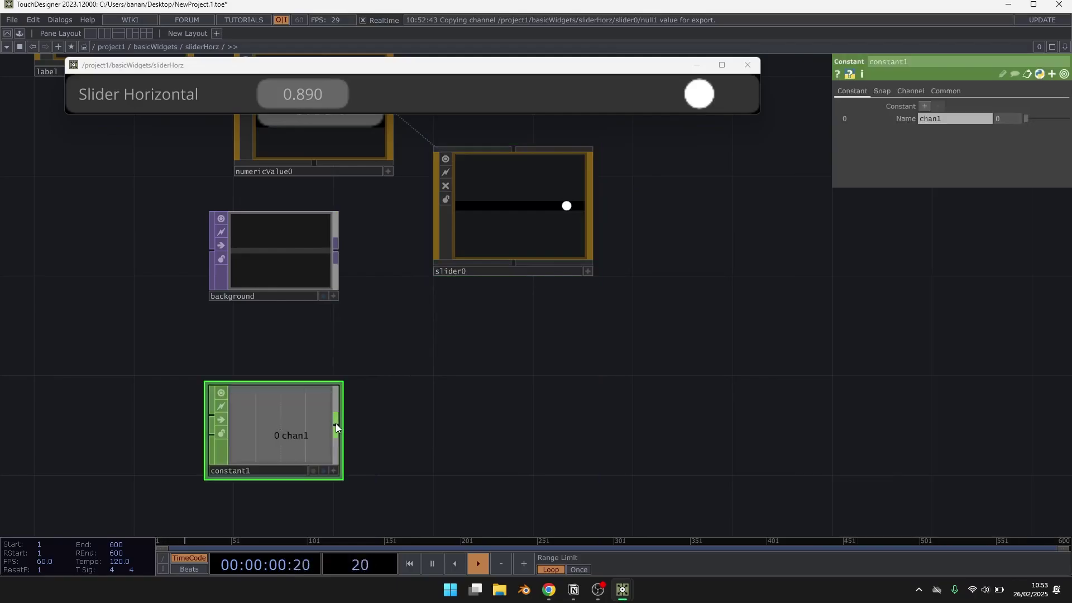
# Step: Connect a new Null CHOP to constant1's output, leaving room between the two operators
pyautogui.rightClick(337, 423)
pyautogui.write('nu')
pyautogui.click(368, 387)
pyautogui.click(779, 411)
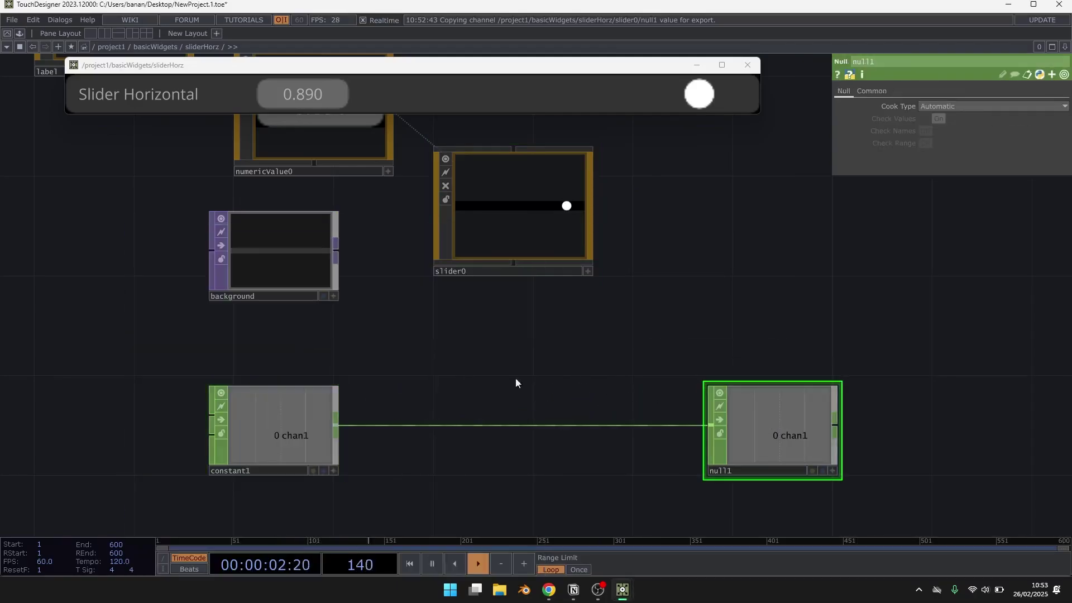
# Step: Check slider0's zone parameters and set constant1's chan1 value to the expression op('slider0').width
pyautogui.click(580, 229)
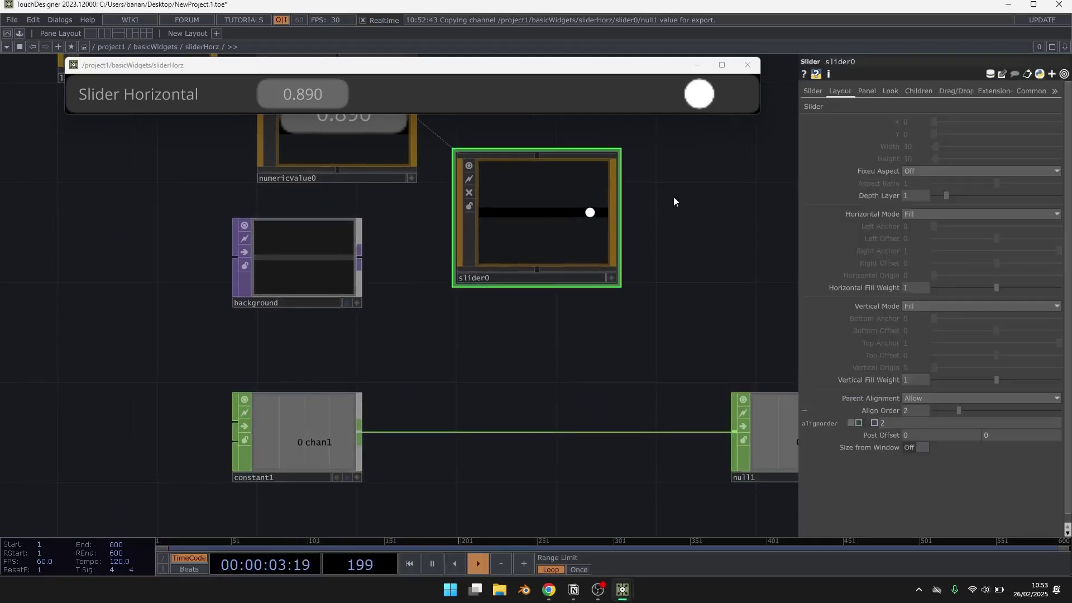
pyautogui.click(814, 95)
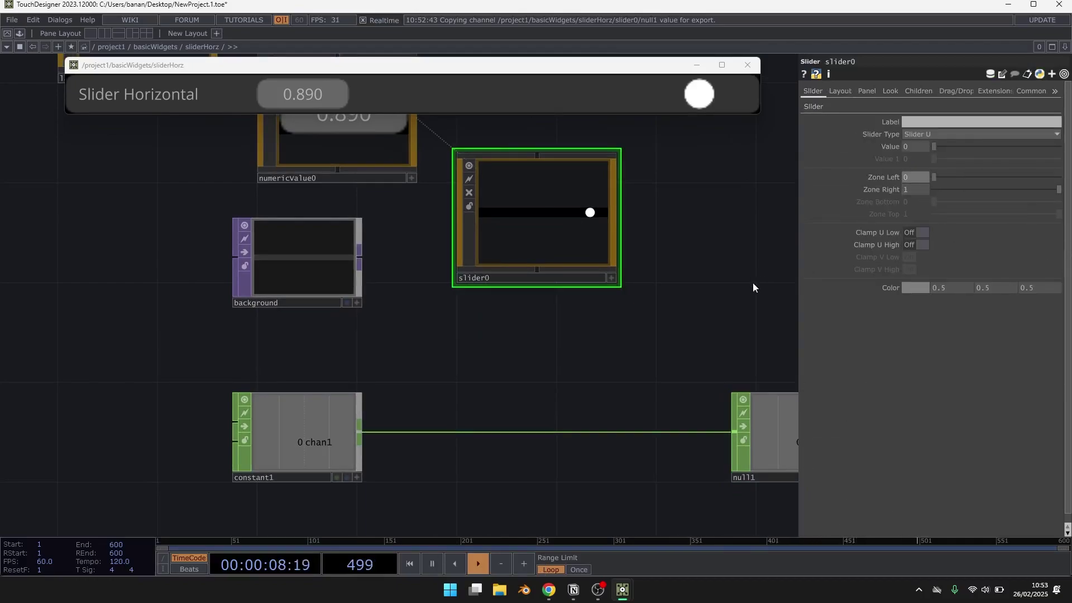
pyautogui.moveTo(525, 359); pyautogui.dragTo(497, 357)
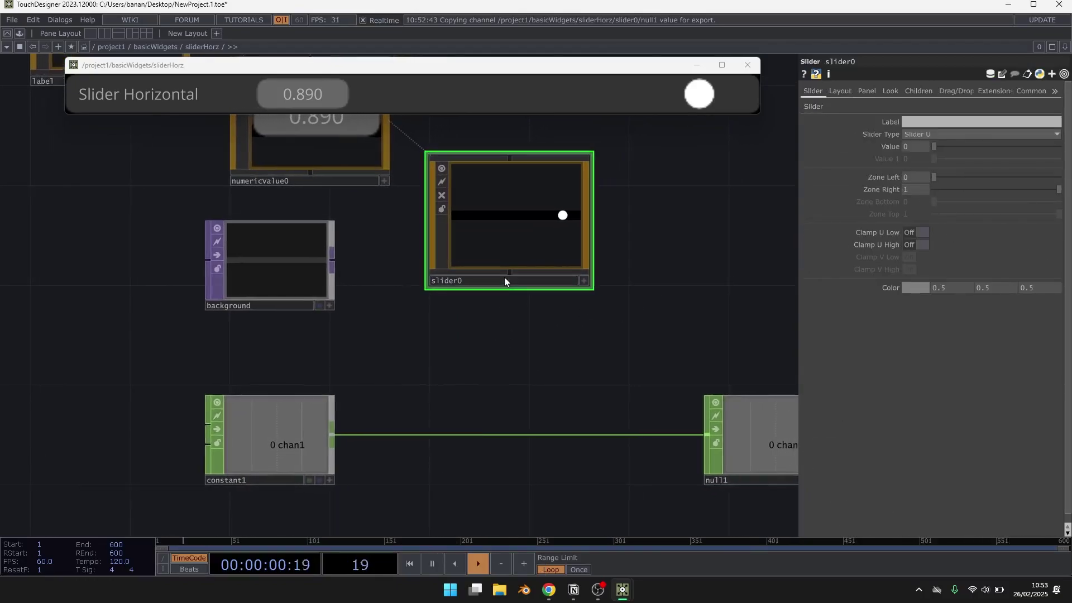
pyautogui.click(328, 426)
pyautogui.moveTo(560, 202); pyautogui.dragTo(1015, 118)
pyautogui.click(902, 119)
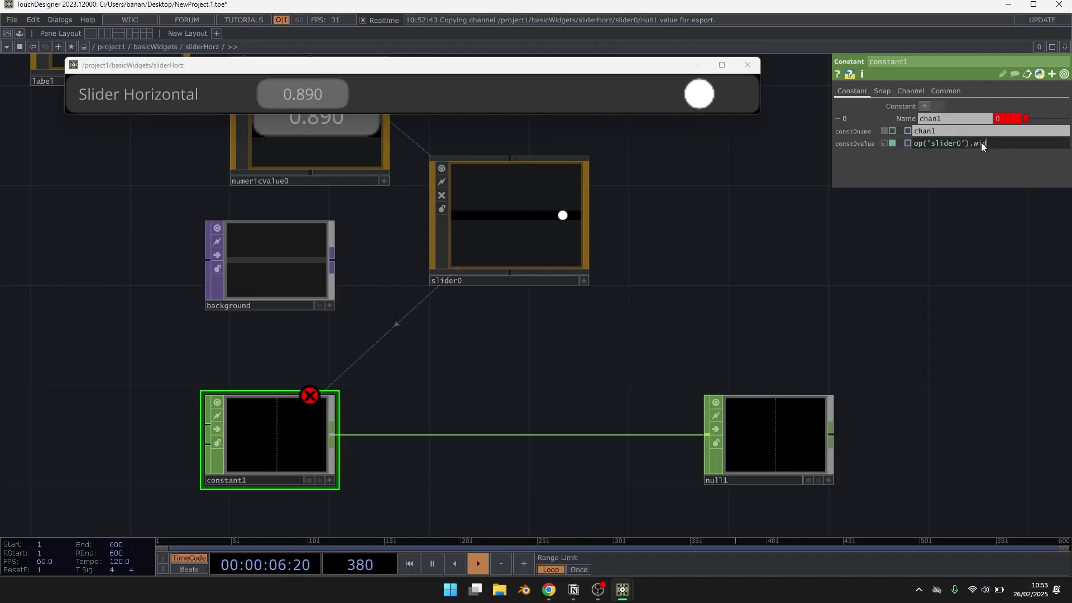
pyautogui.write('th')
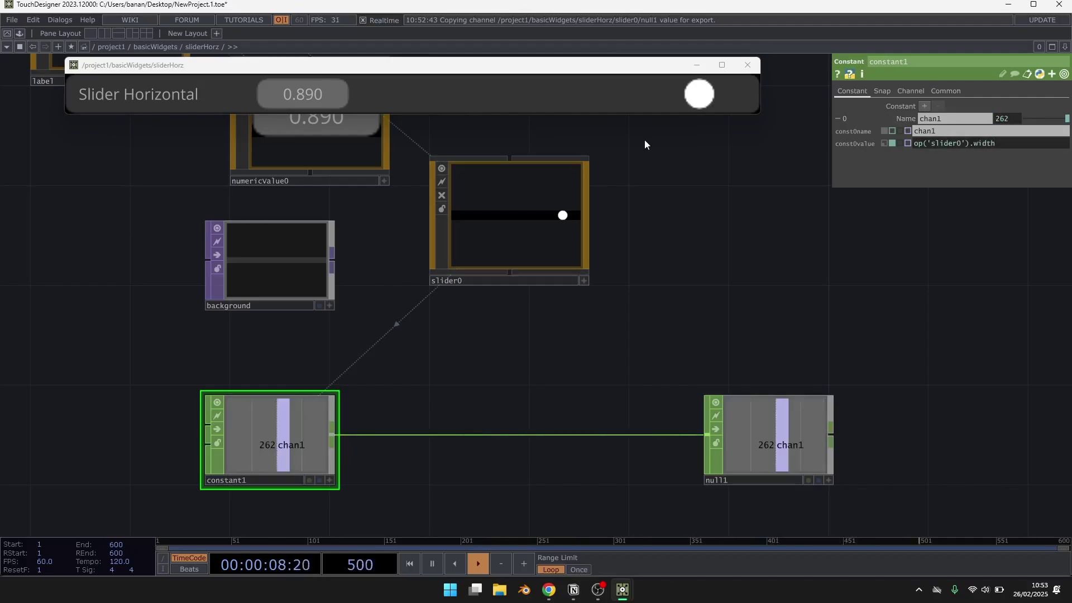
# Step: Insert a Math CHOP on the wire between constant1 and null1
pyautogui.rightClick(515, 435)
pyautogui.click(521, 428)
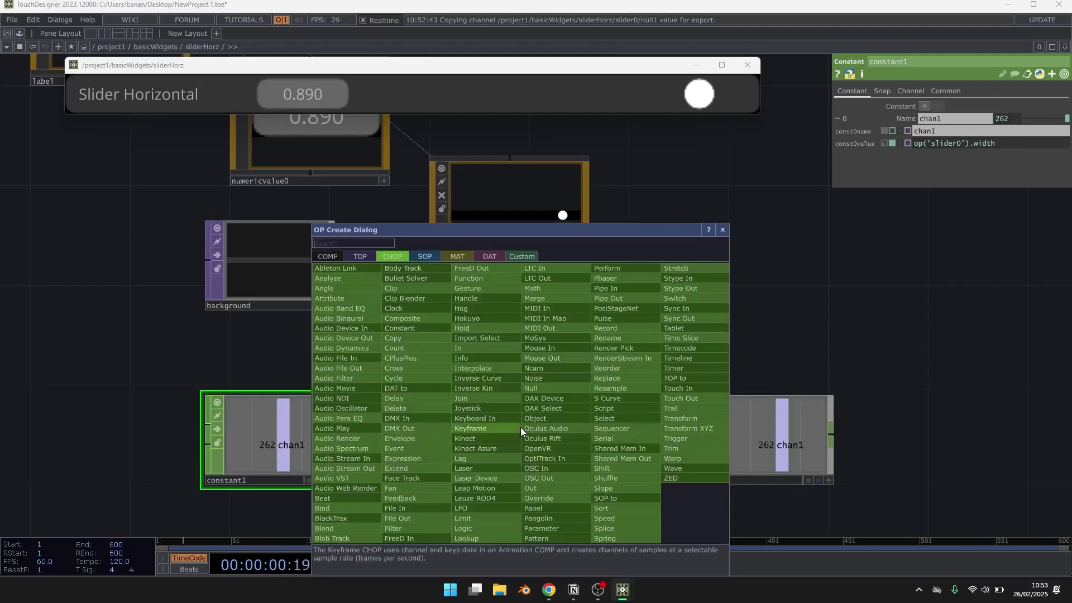
pyautogui.write('math')
pyautogui.click(539, 287)
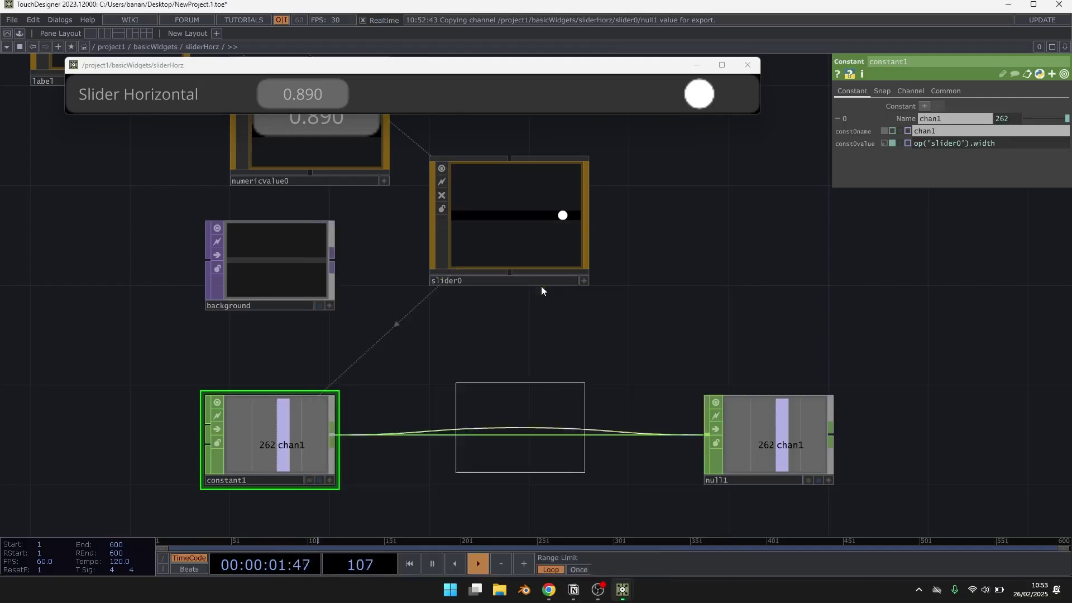
pyautogui.click(496, 439)
pyautogui.click(337, 396)
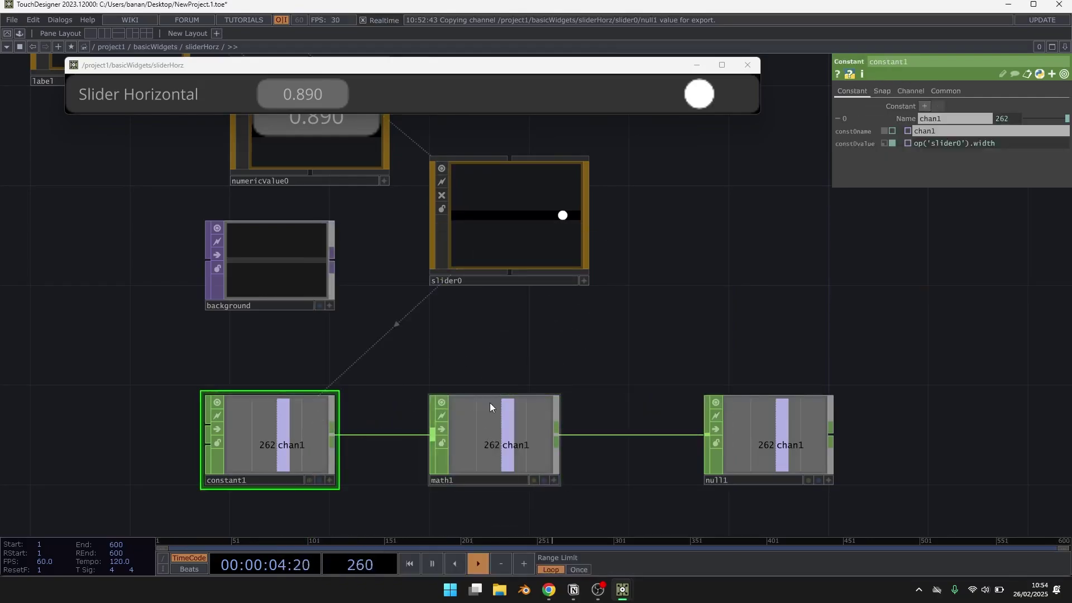
# Step: Set the upper From Range value of math1 to the expression op('slider0').width
pyautogui.moveTo(509, 348); pyautogui.dragTo(521, 330)
pyautogui.click(506, 400)
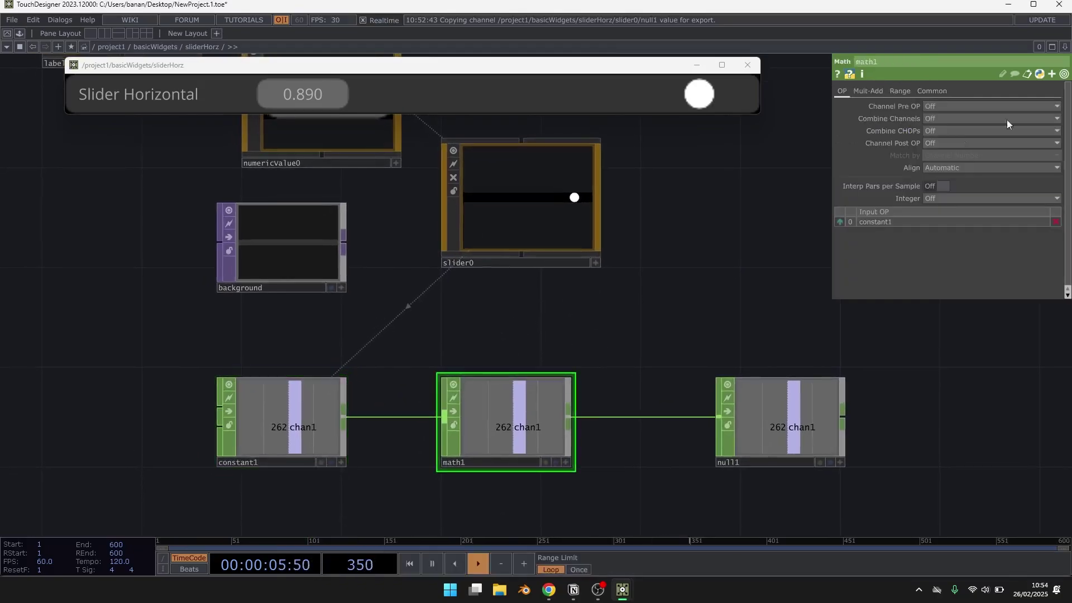
pyautogui.click(868, 89)
pyautogui.click(895, 91)
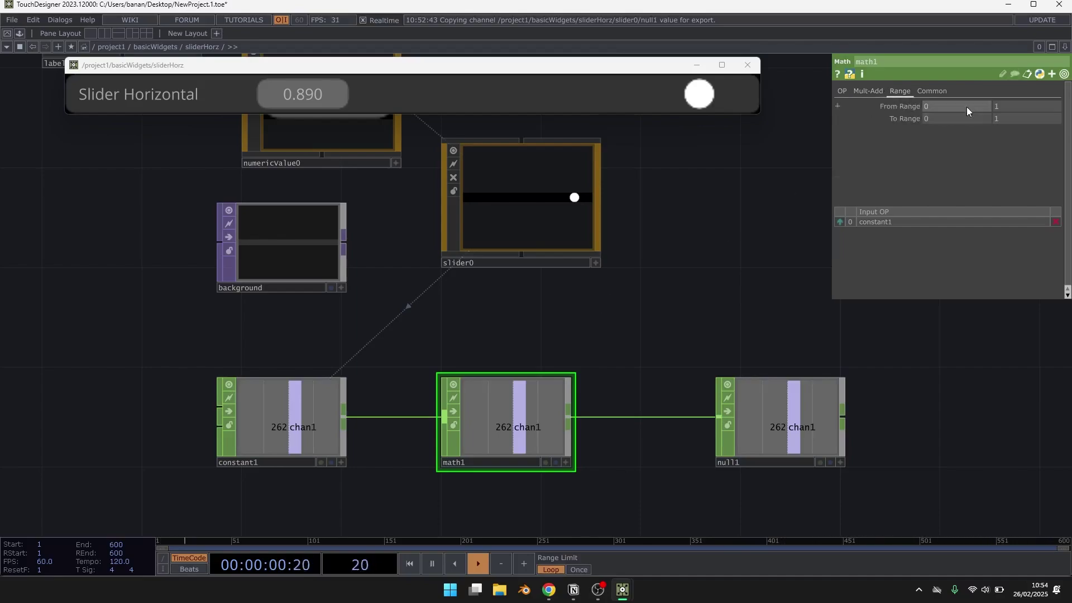
pyautogui.click(890, 104)
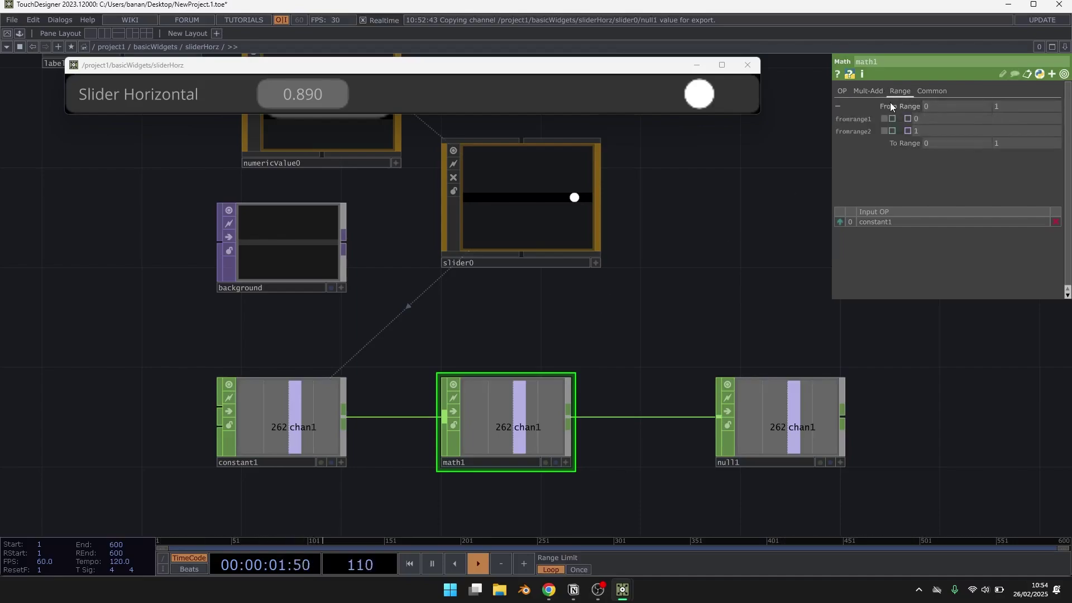
pyautogui.click(311, 394)
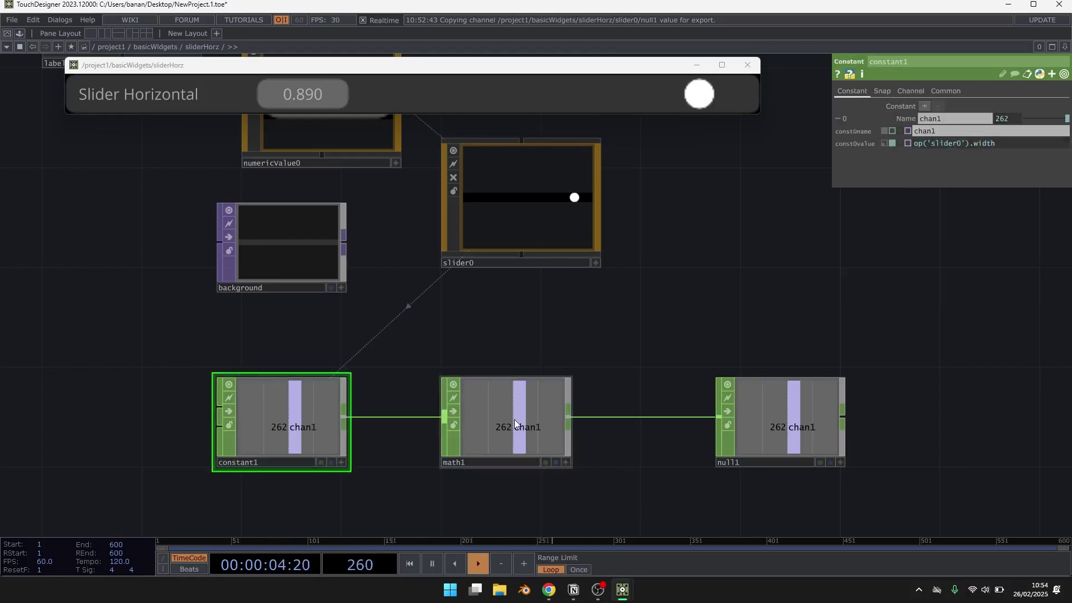
pyautogui.click(505, 402)
pyautogui.click(989, 127)
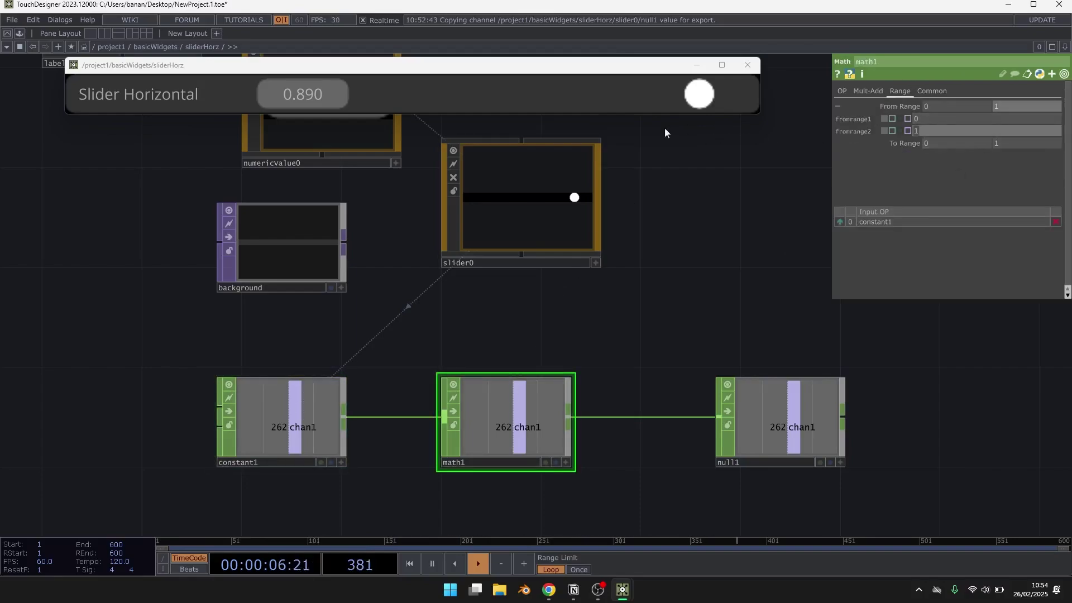
pyautogui.write("op('slider0').width")
pyautogui.press('Return')
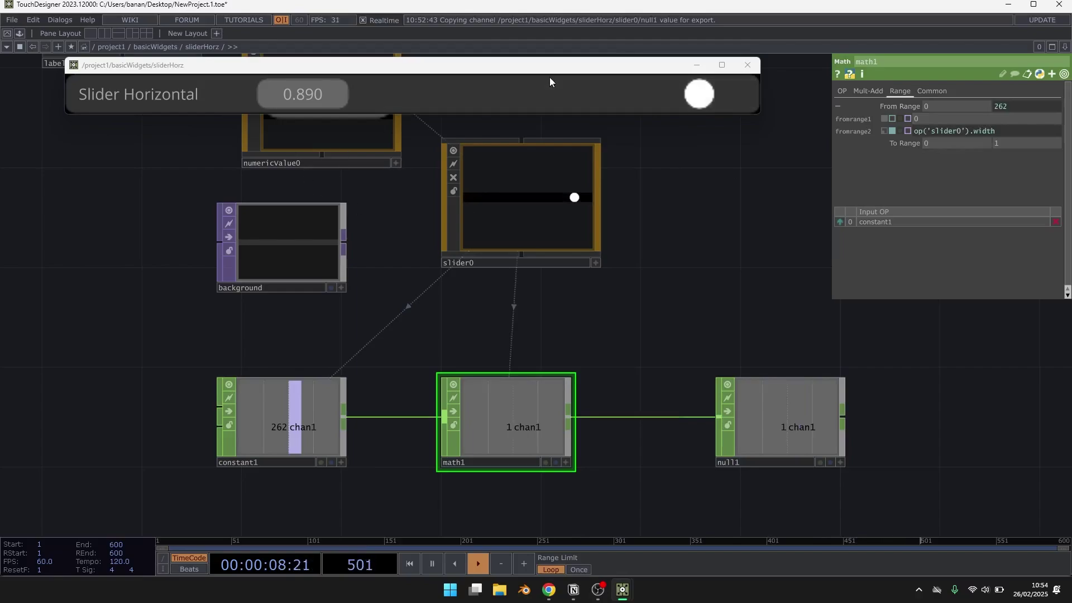
# Step: Move the slider to 1 and subtract parent().height in math1's upper From Range expression
pyautogui.moveTo(553, 89); pyautogui.dragTo(763, 89)
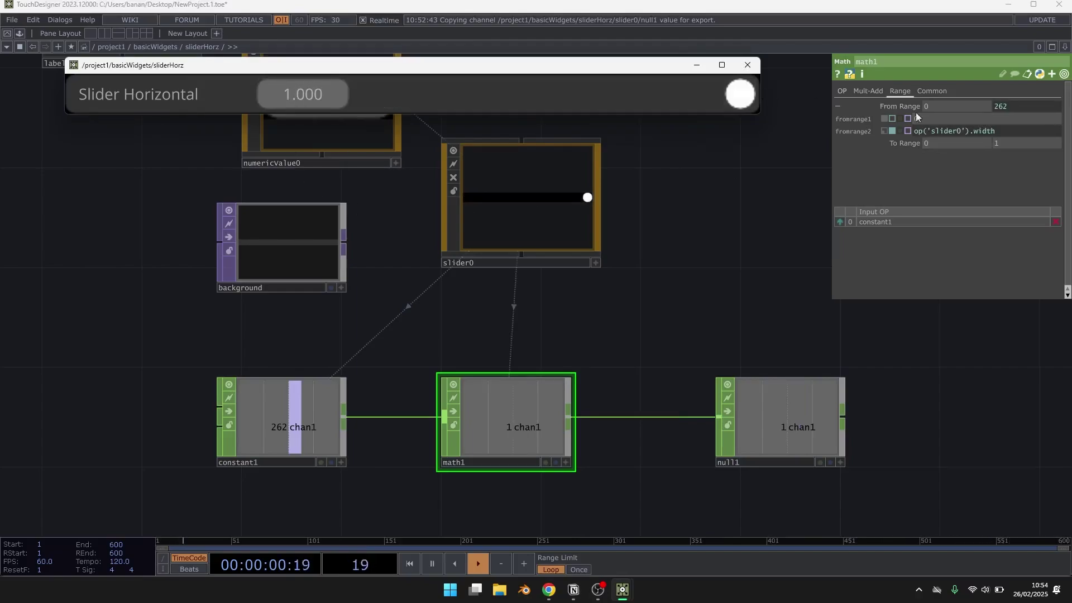
pyautogui.click(1013, 128)
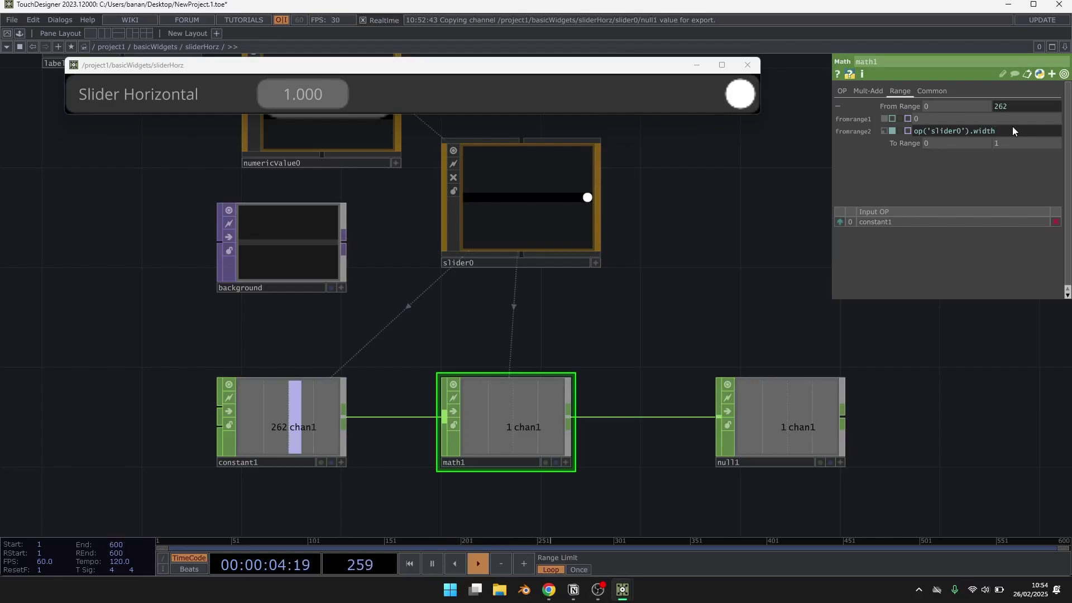
pyautogui.write('- parent().hei')
# Step: Set math1's To Range to run from 1 to 0
pyautogui.click(993, 144)
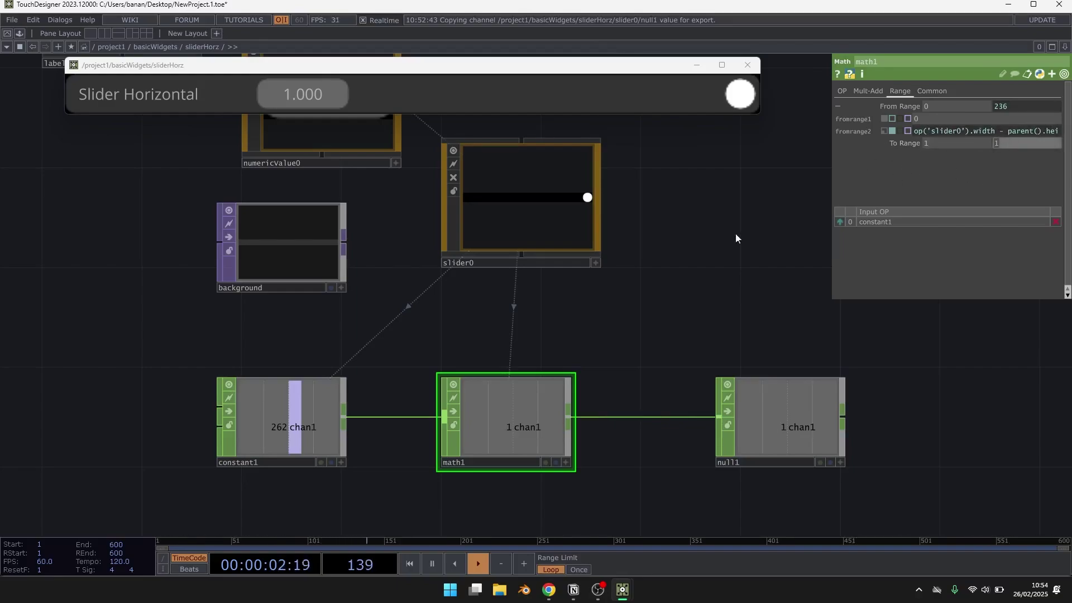
pyautogui.write('0')
pyautogui.press('Return')
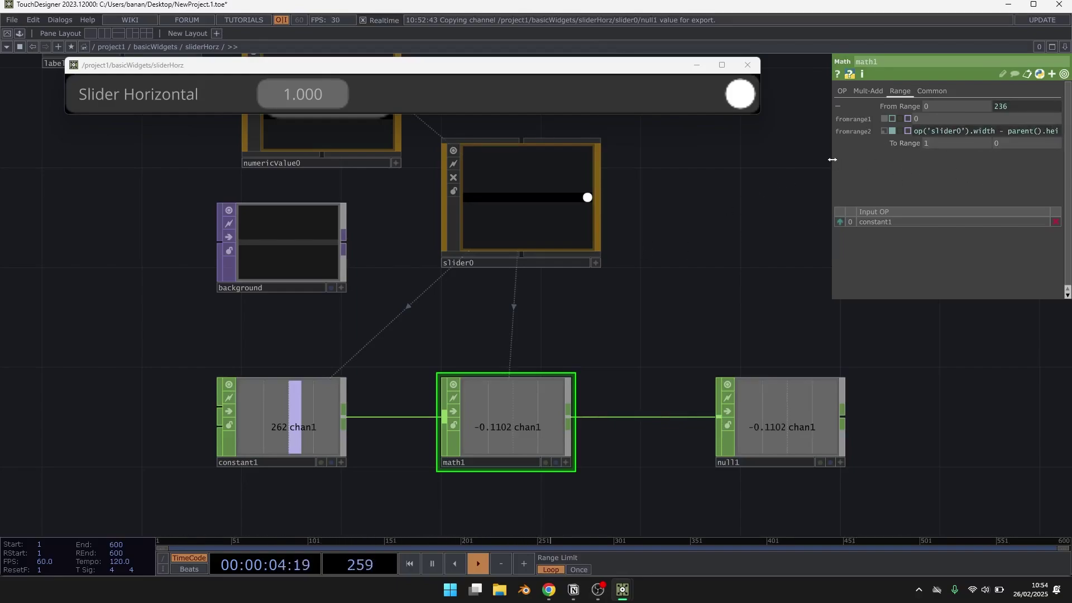
# Step: Widen the parameter window and change math1's upper From Range expression to op('slider0').width + parent().height
pyautogui.moveTo(832, 160); pyautogui.dragTo(714, 160)
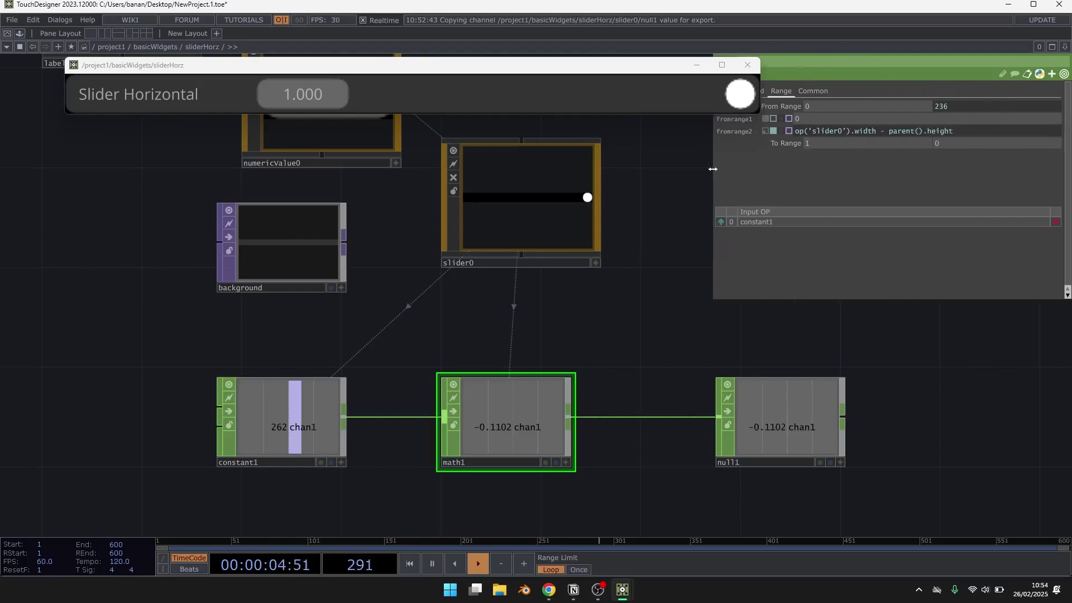
pyautogui.click(883, 134)
pyautogui.press('BackSpace')
pyautogui.write('+')
pyautogui.press('Return')
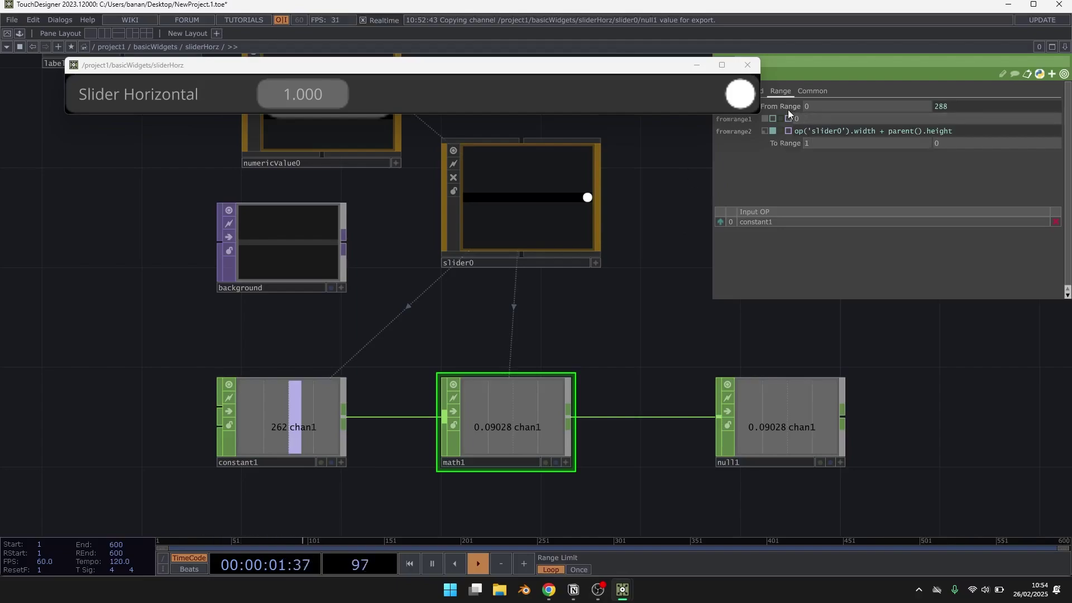
# Step: Open a viewer of null1, reference its chan1 channel in slider0's Zone Left, and close the viewer
pyautogui.click(776, 410)
pyautogui.rightClick(737, 391)
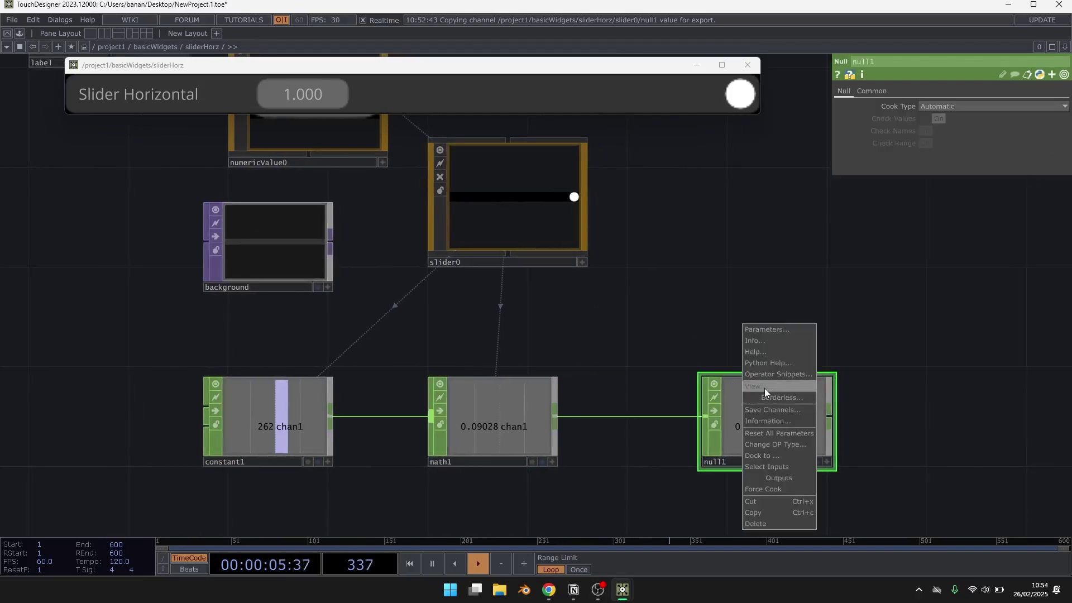
pyautogui.click(765, 387)
pyautogui.click(559, 216)
pyautogui.moveTo(765, 372); pyautogui.dragTo(916, 177)
pyautogui.click(916, 170)
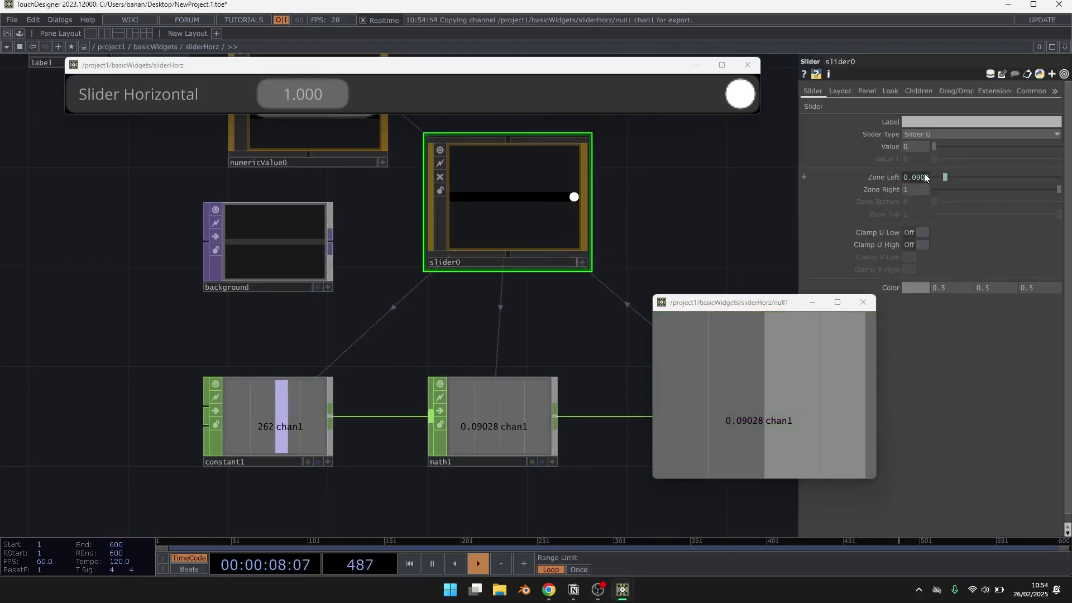
pyautogui.click(863, 302)
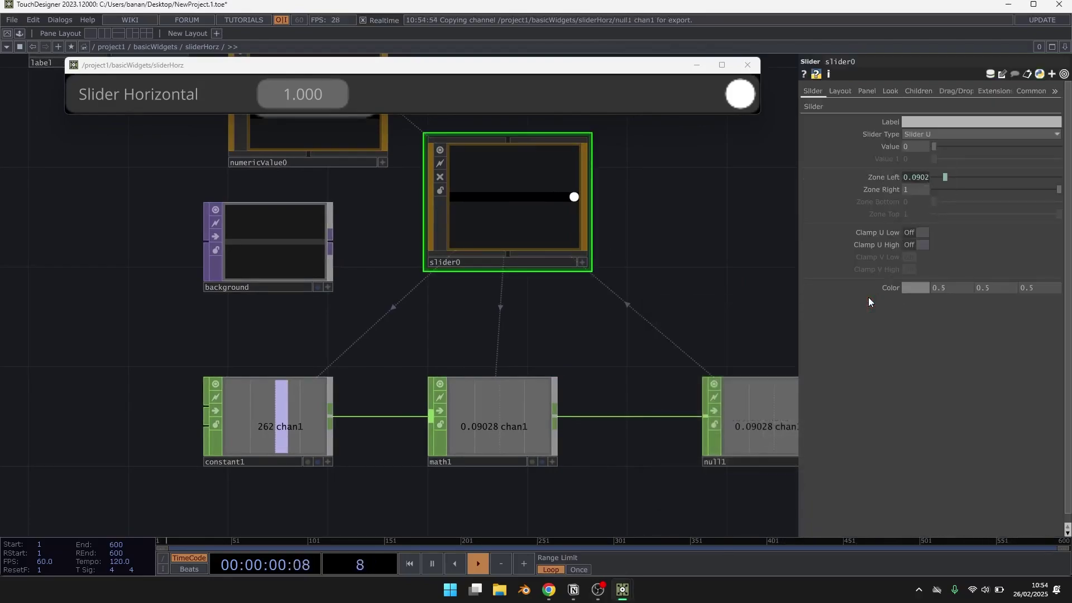
# Step: Expand slider0's zone parameters and set Zone Right to the expression 1+me.par.zonel
pyautogui.click(880, 180)
pyautogui.click(883, 197)
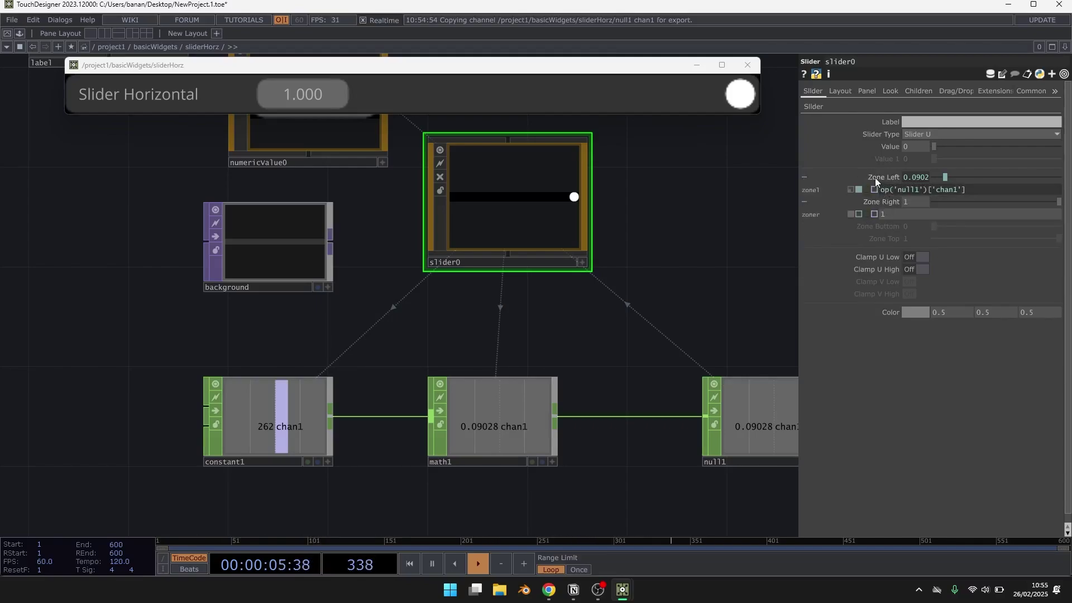
pyautogui.moveTo(887, 176); pyautogui.dragTo(903, 215)
pyautogui.click(883, 214)
pyautogui.write('1+me.par.zonel')
pyautogui.press('Return')
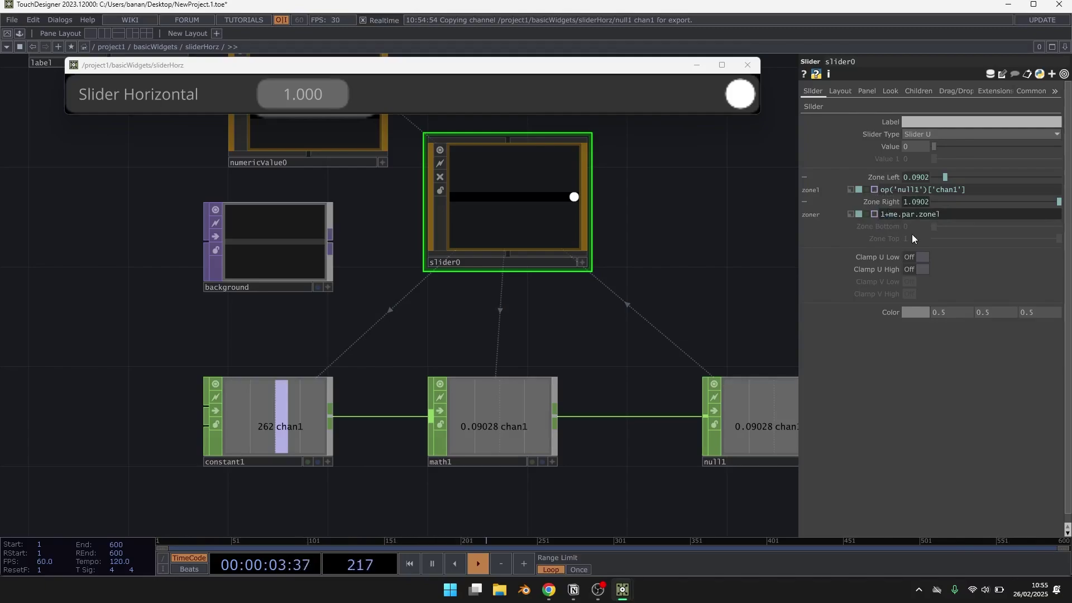
# Step: Correct slider0's Zone Right expression to 1-me.par.zonel
pyautogui.click(887, 217)
pyautogui.press('BackSpace')
pyautogui.write('-')
pyautogui.press('Return')
# Step: Undo the stray Zone Right change and set slider0's Zone Left expression to op('null1')['chan1'] / 2
pyautogui.click(994, 202)
pyautogui.hotkey('ctrl', 'z')
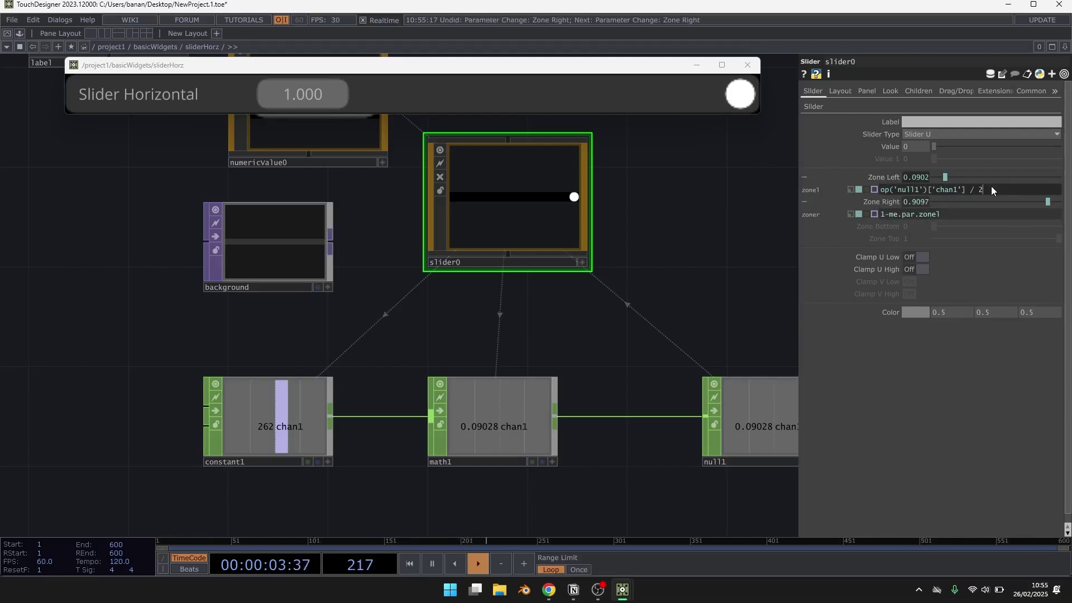
pyautogui.write('2')
pyautogui.press('Return')
# Step: Test how the knob follows the pointer by moving the slider back and forth across its range
pyautogui.moveTo(714, 95); pyautogui.dragTo(507, 96)
pyautogui.moveTo(410, 99); pyautogui.dragTo(740, 99)
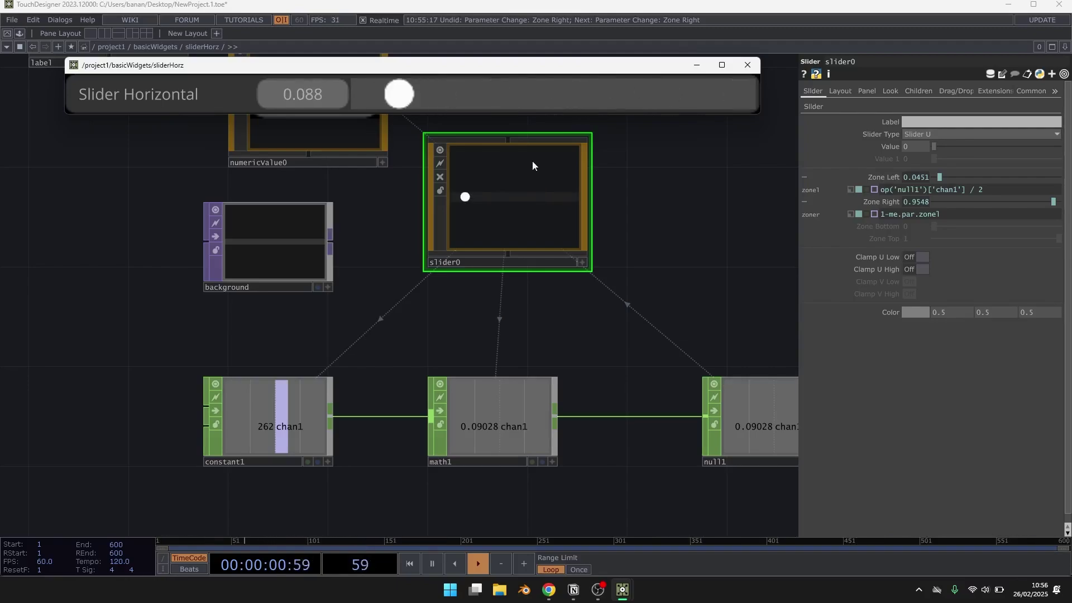
pyautogui.scroll(-3, 689, 256)
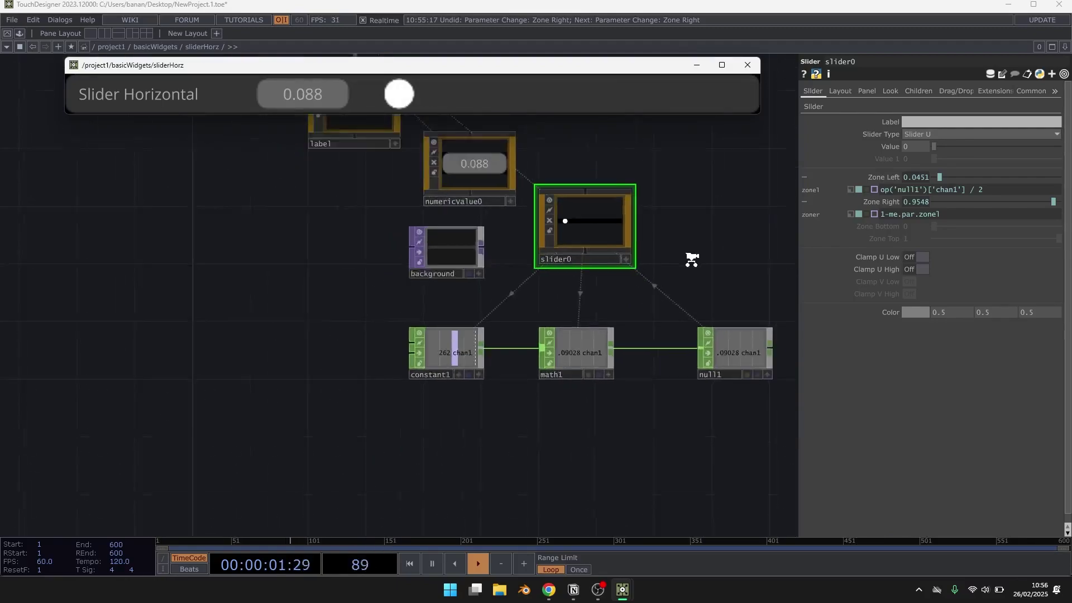
# Step: Enter slider0's network, move rectangle1 up and add a second Rectangle TOP below it
pyautogui.moveTo(690, 256); pyautogui.dragTo(653, 303)
pyautogui.press('i')
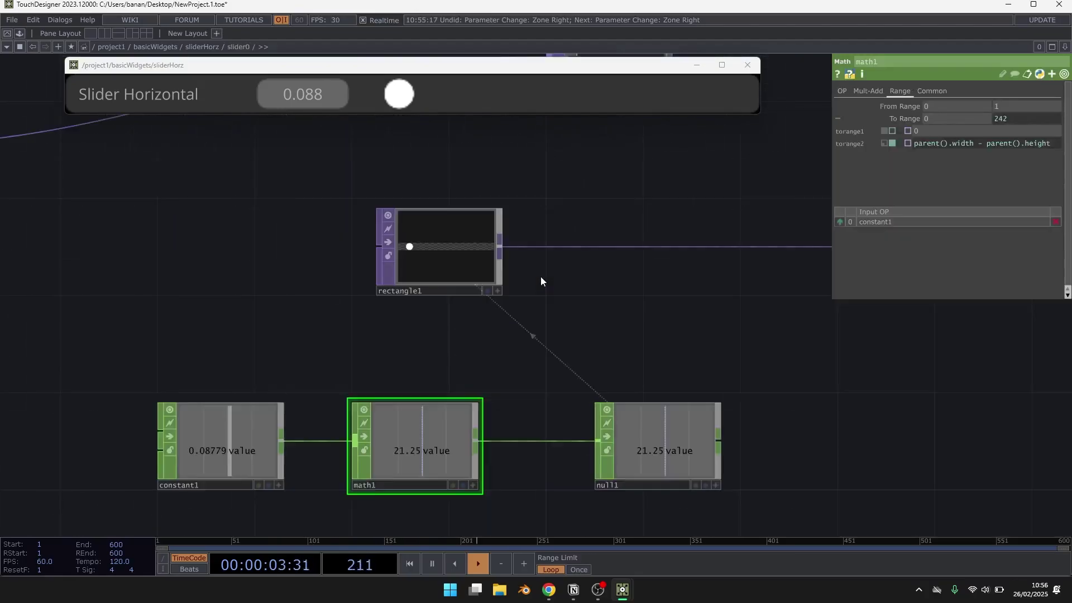
pyautogui.scroll(-3, 540, 276)
pyautogui.moveTo(533, 343); pyautogui.dragTo(468, 425)
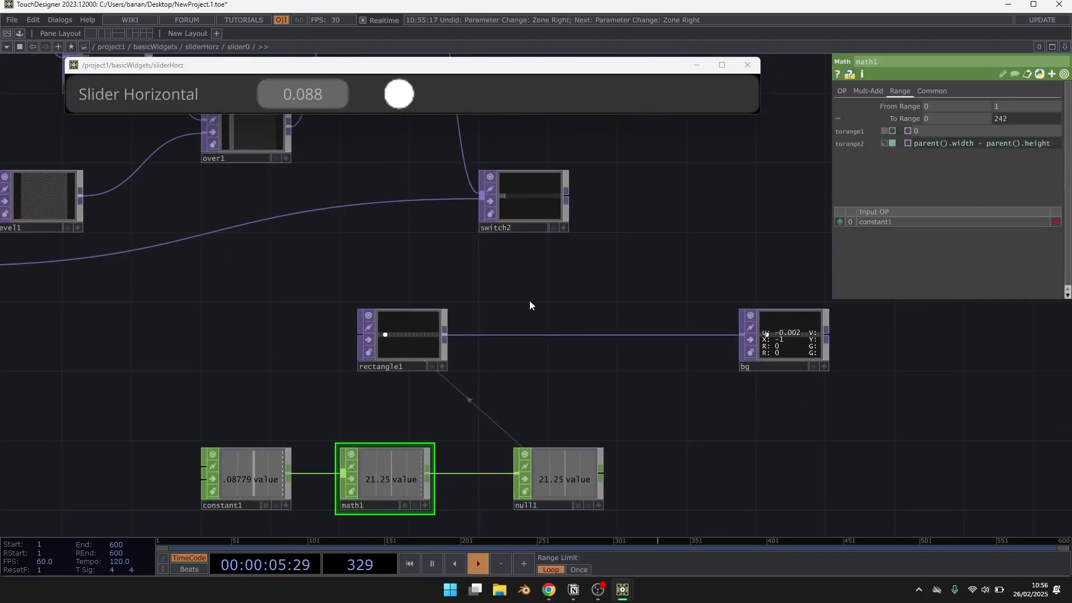
pyautogui.moveTo(417, 328); pyautogui.dragTo(451, 276)
pyautogui.press('Tab')
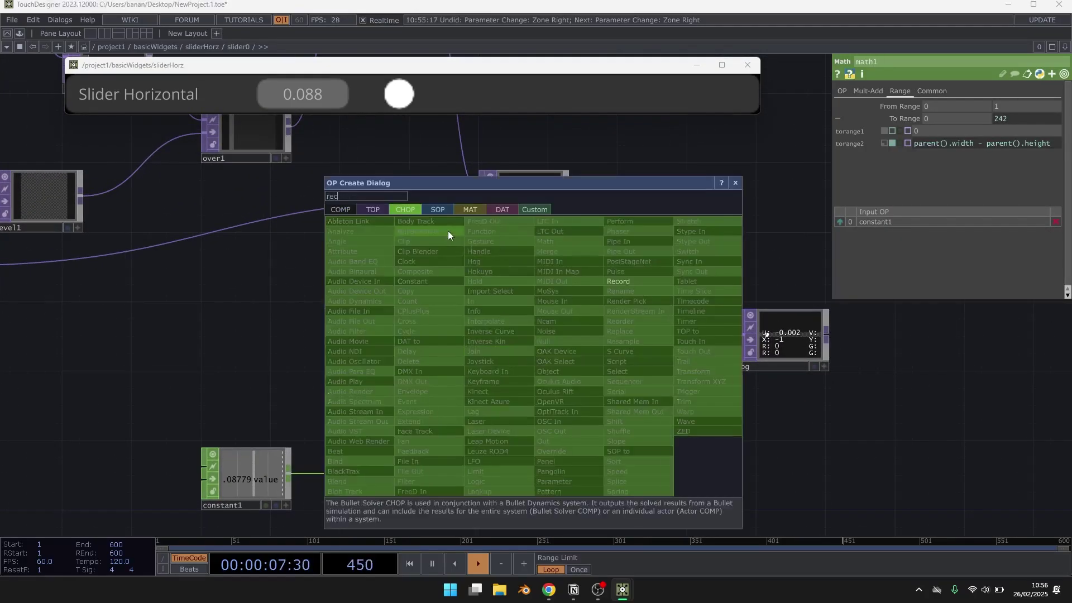
pyautogui.click(387, 208)
pyautogui.write('rec')
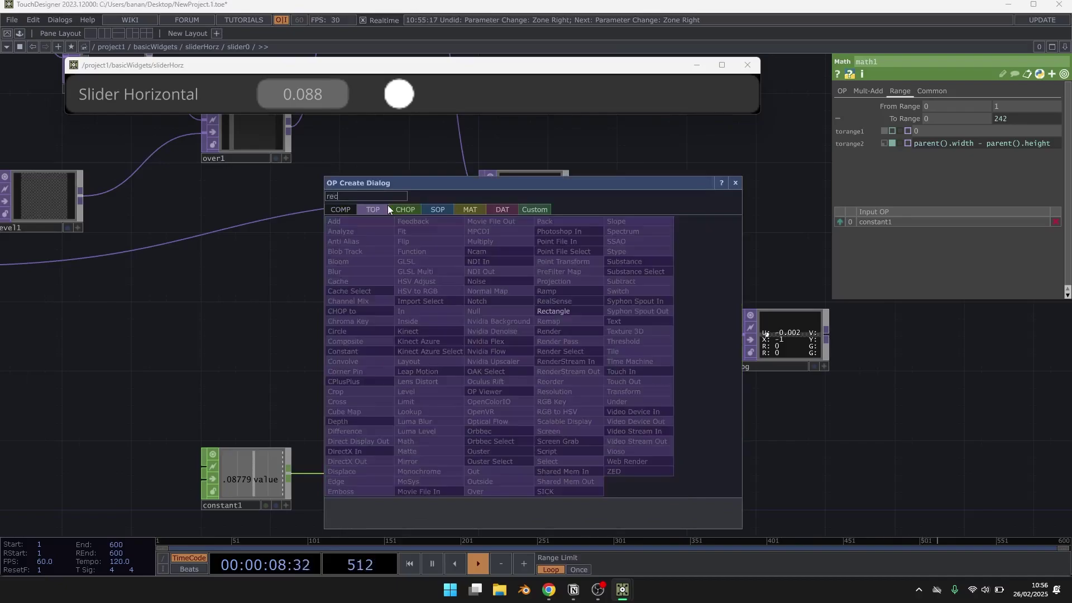
pyautogui.click(557, 314)
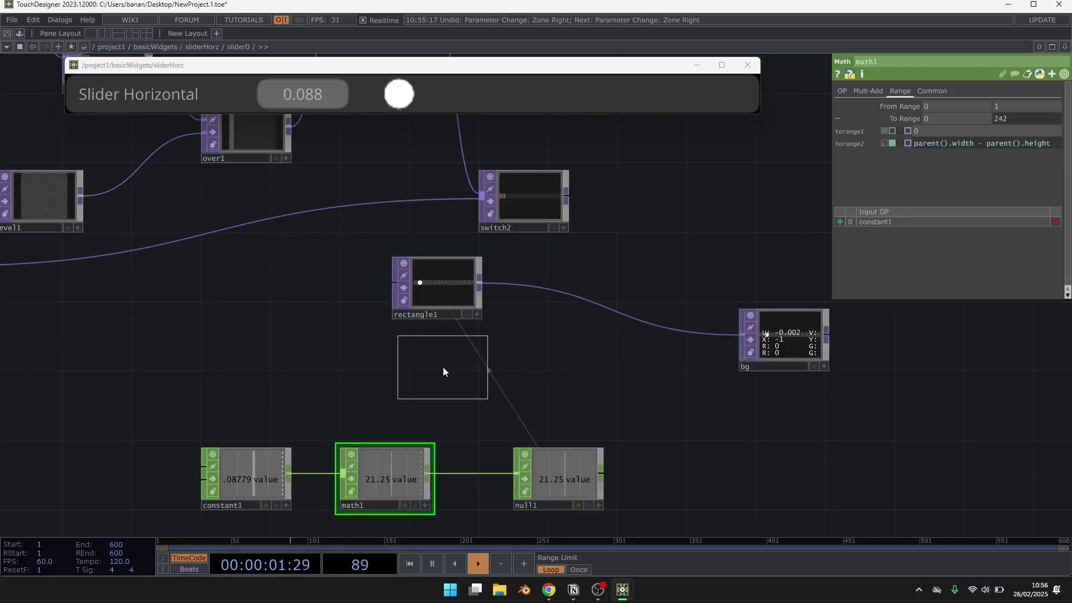
pyautogui.click(441, 372)
pyautogui.scroll(5, 425, 392)
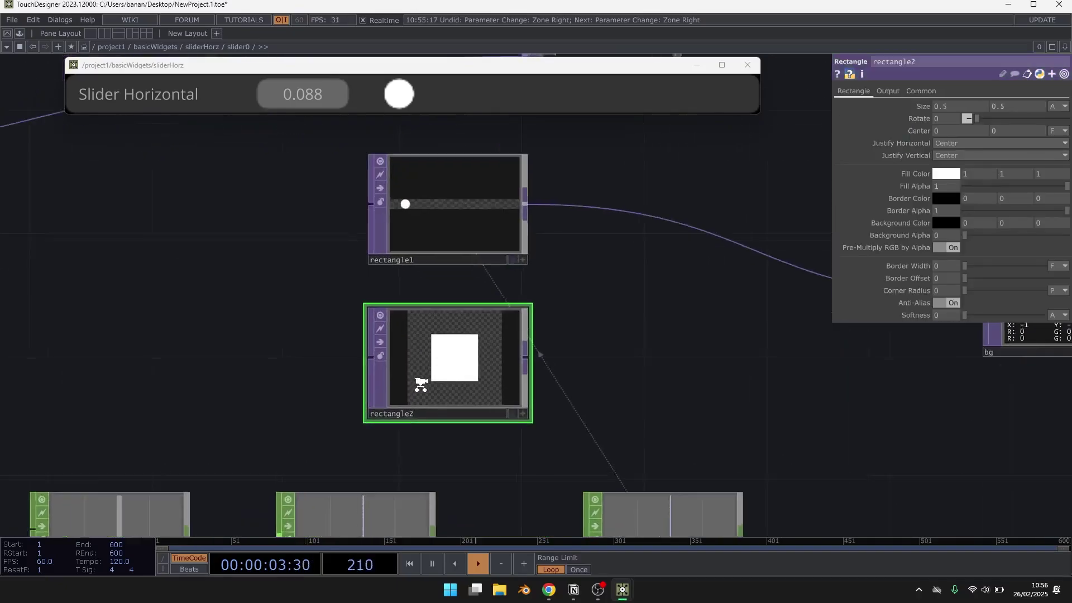
# Step: Set rectangle2's resolution to the expressions parent().width and parent().height
pyautogui.click(911, 91)
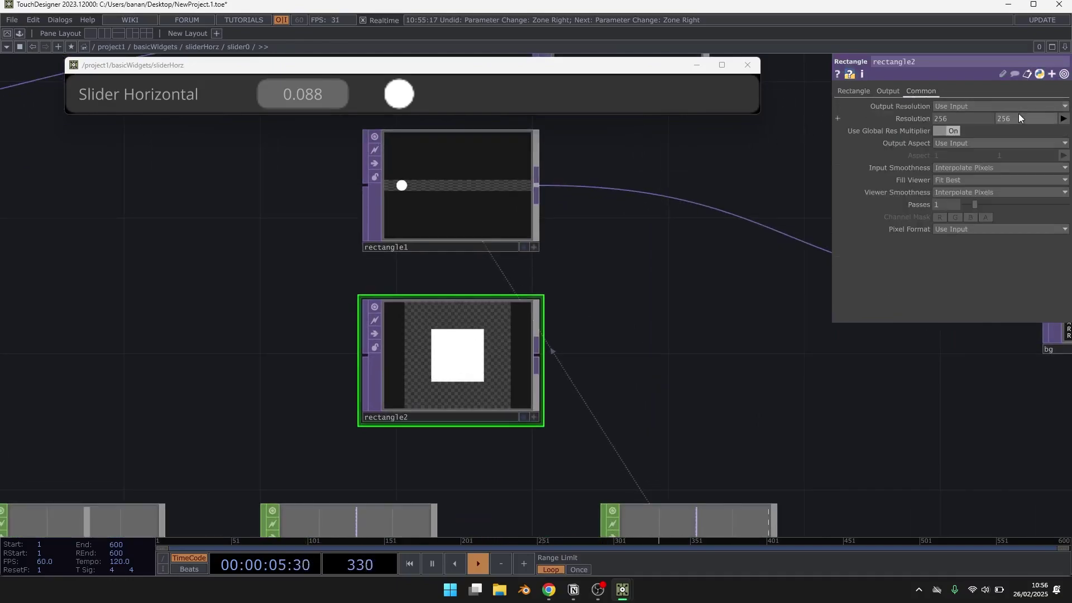
pyautogui.write('parent')
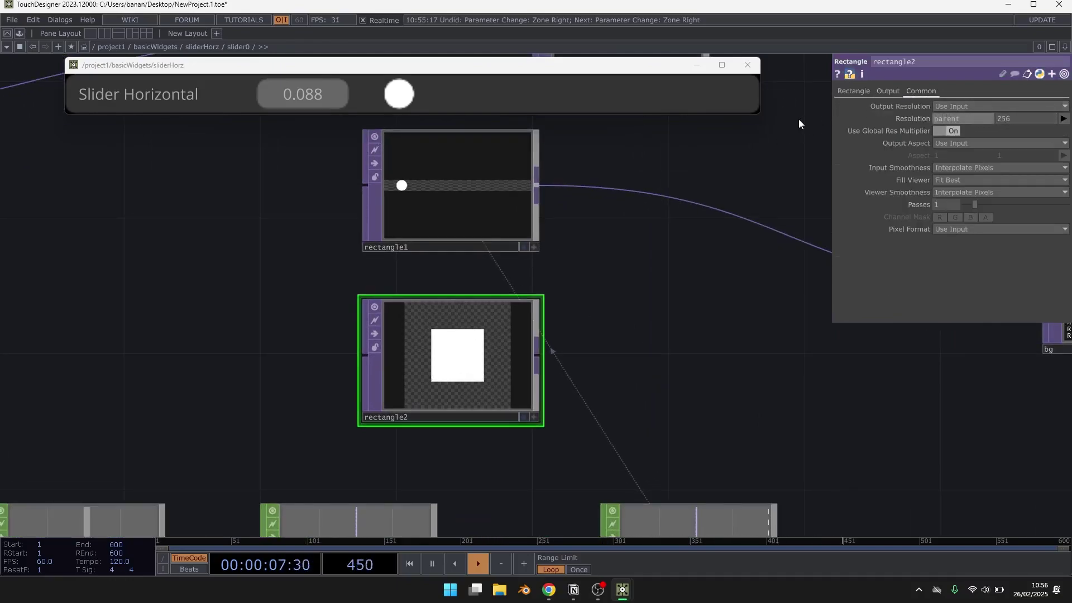
pyautogui.write('().width')
pyautogui.press('Return')
pyautogui.click(910, 118)
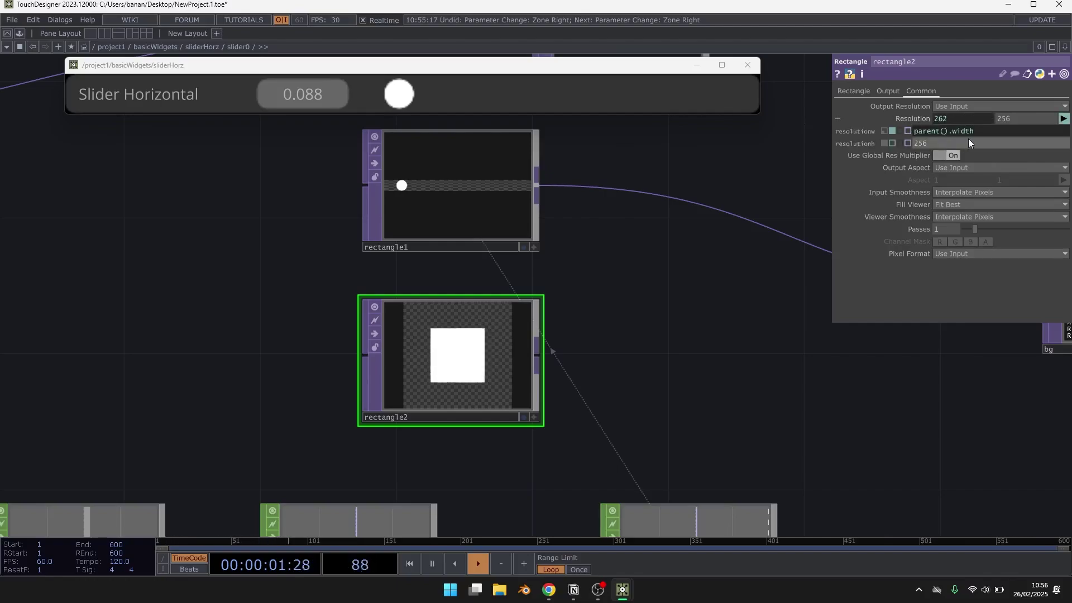
pyautogui.click(971, 143)
pyautogui.write('parent().width')
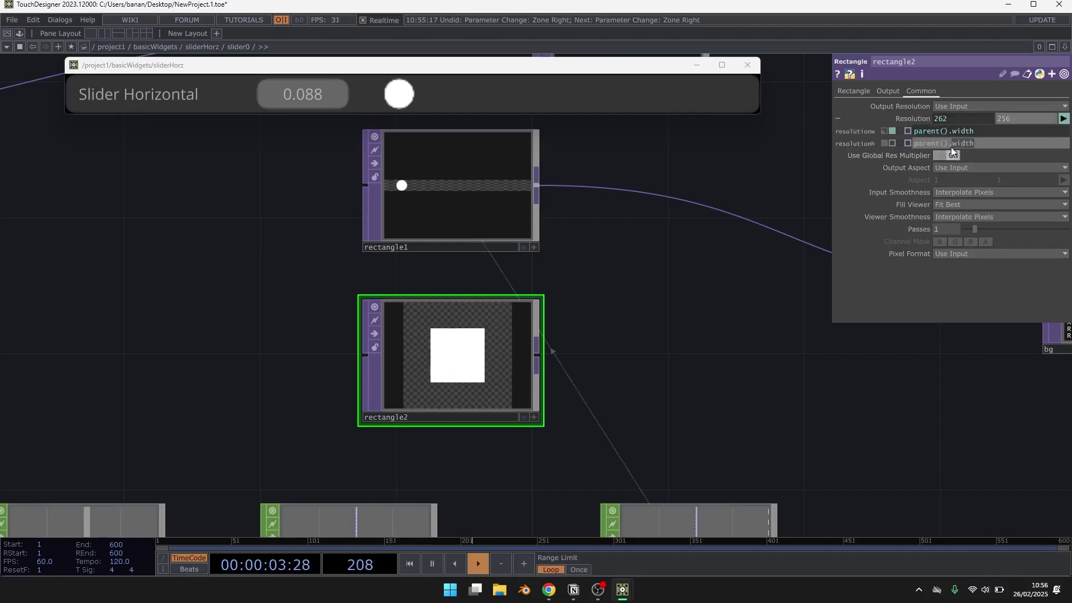
pyautogui.write('height')
pyautogui.press('Return')
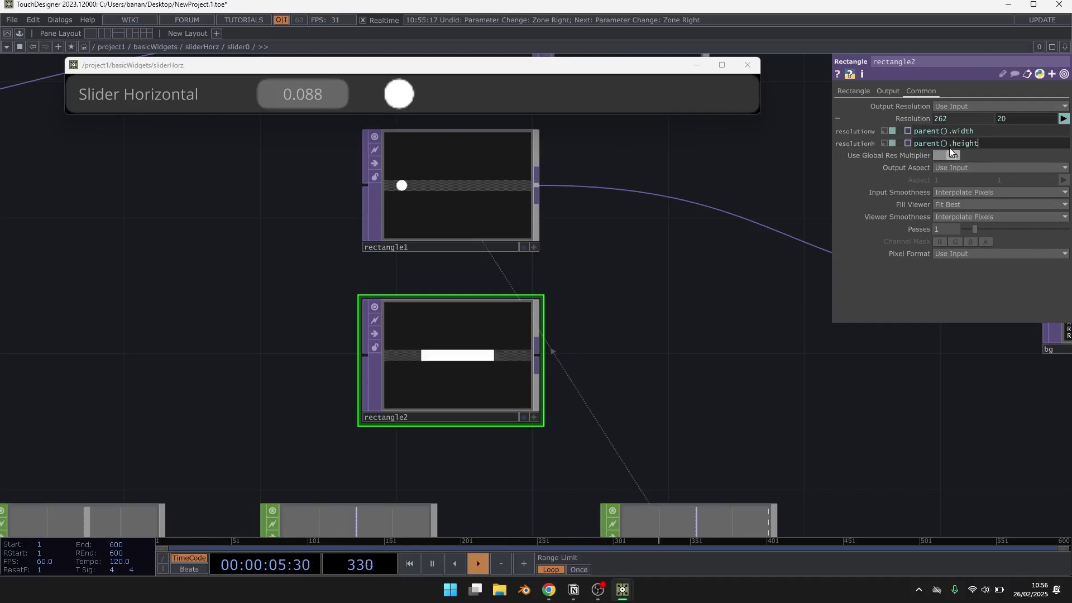
# Step: Set rectangle2's size to 1 by 1 with the unit switched to fraction
pyautogui.click(857, 89)
pyautogui.scroll(2, 402, 386)
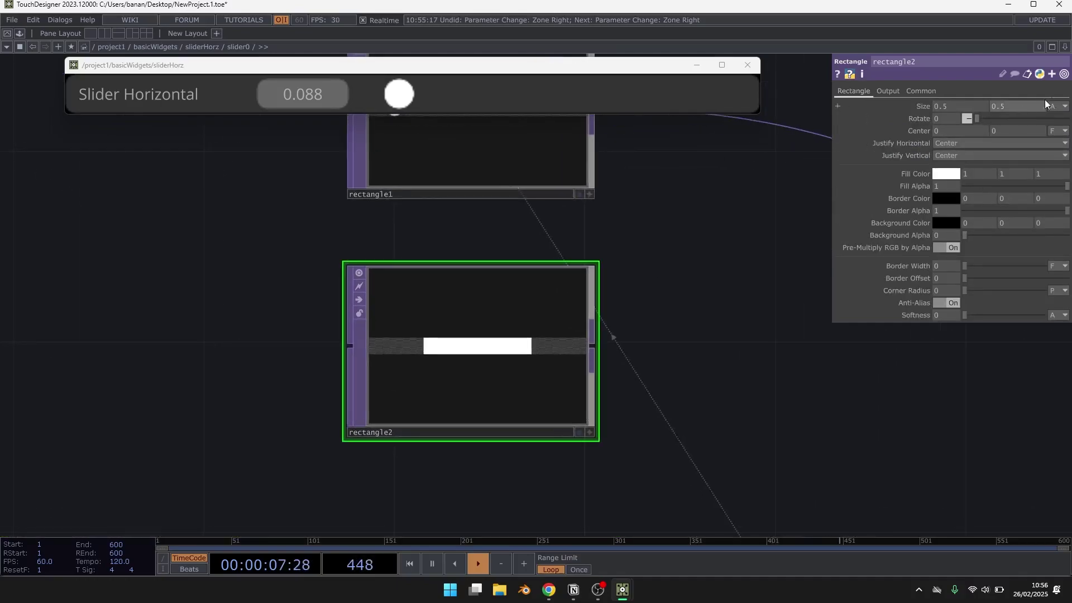
pyautogui.scroll(2, 687, 348)
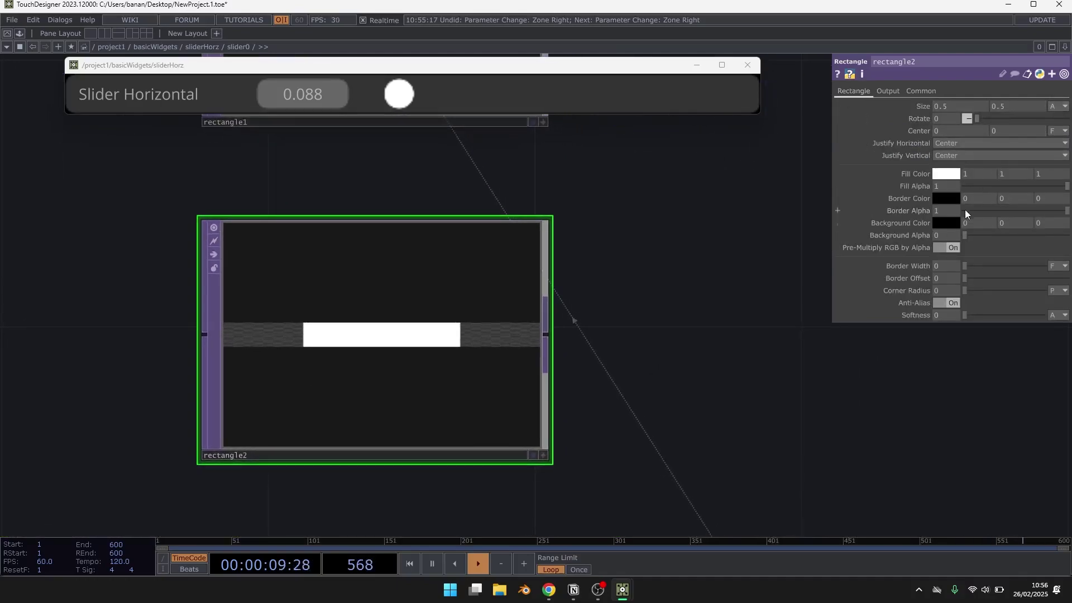
pyautogui.click(968, 107)
pyautogui.write('1')
pyautogui.click(1002, 104)
pyautogui.write('1')
pyautogui.press('Return')
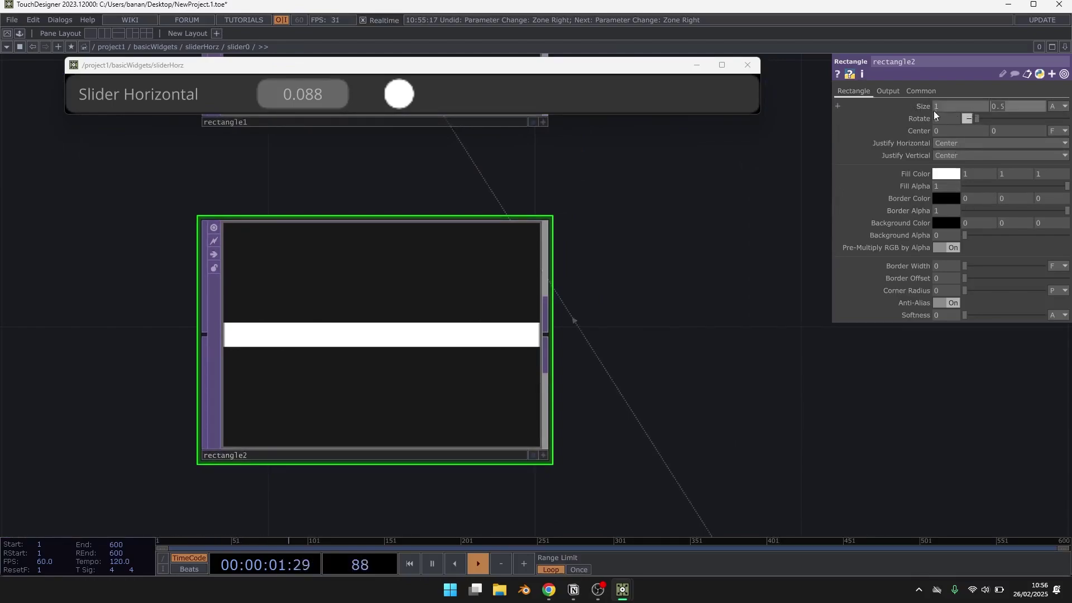
pyautogui.click(1057, 106)
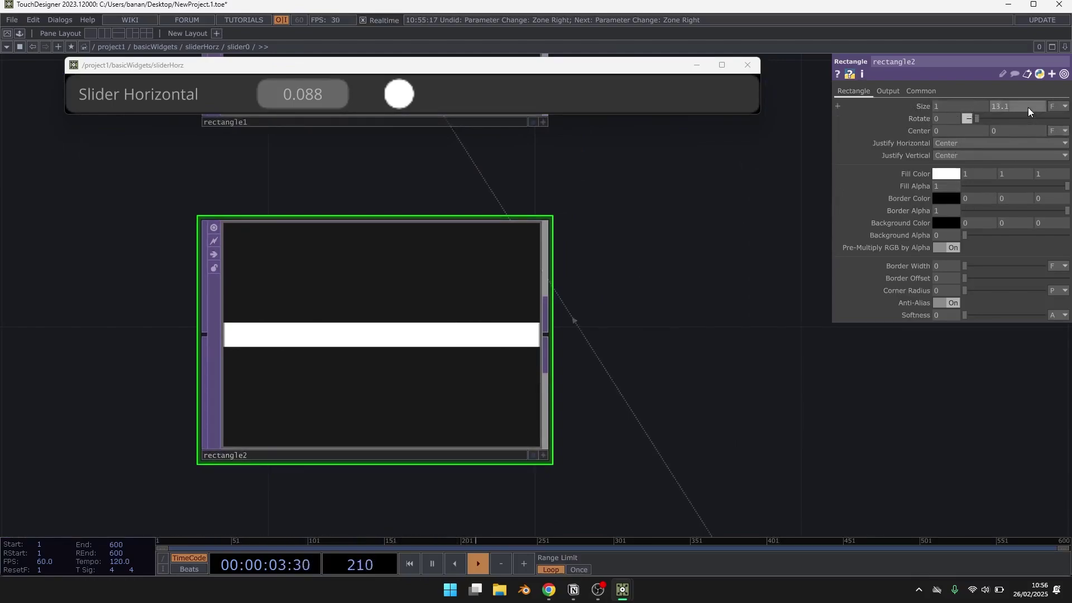
pyautogui.write('1')
pyautogui.press('Return')
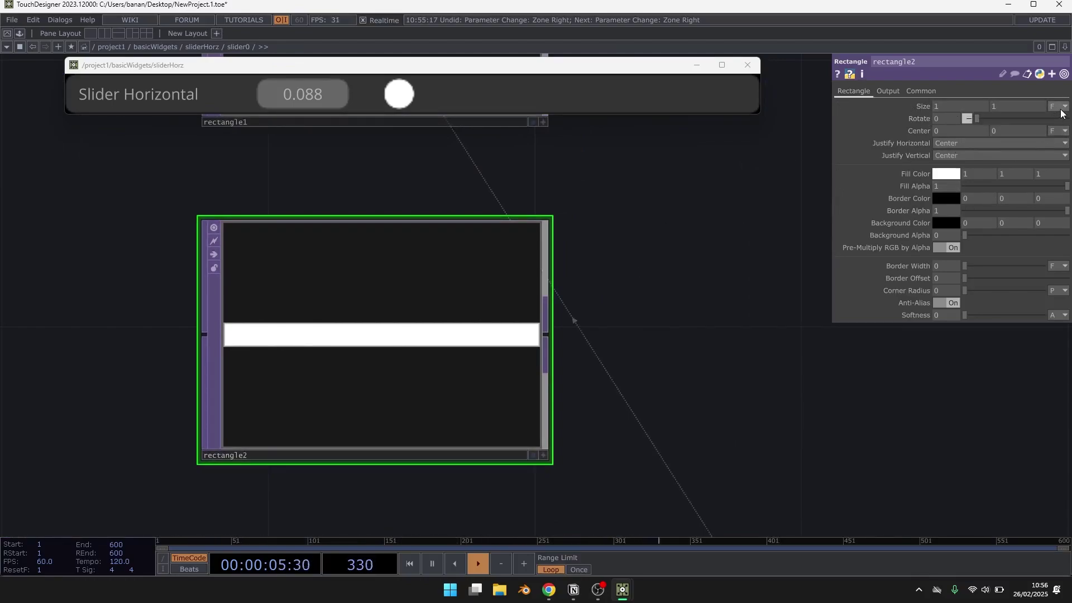
# Step: Set rectangle2's fill colour to a 0.4 grey
pyautogui.click(953, 174)
pyautogui.click(972, 236)
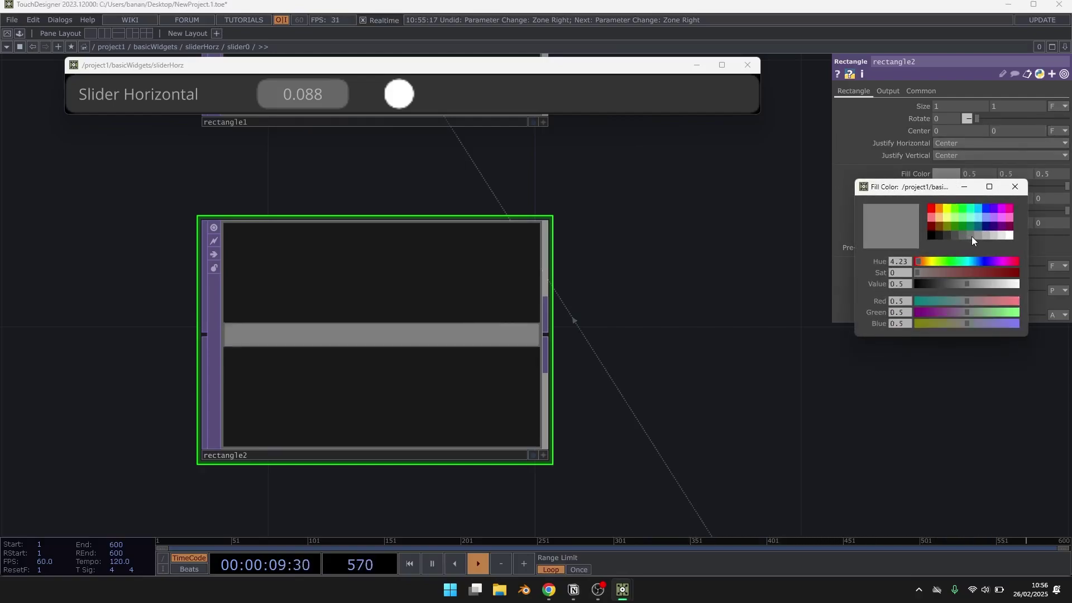
pyautogui.click(964, 236)
pyautogui.click(1024, 186)
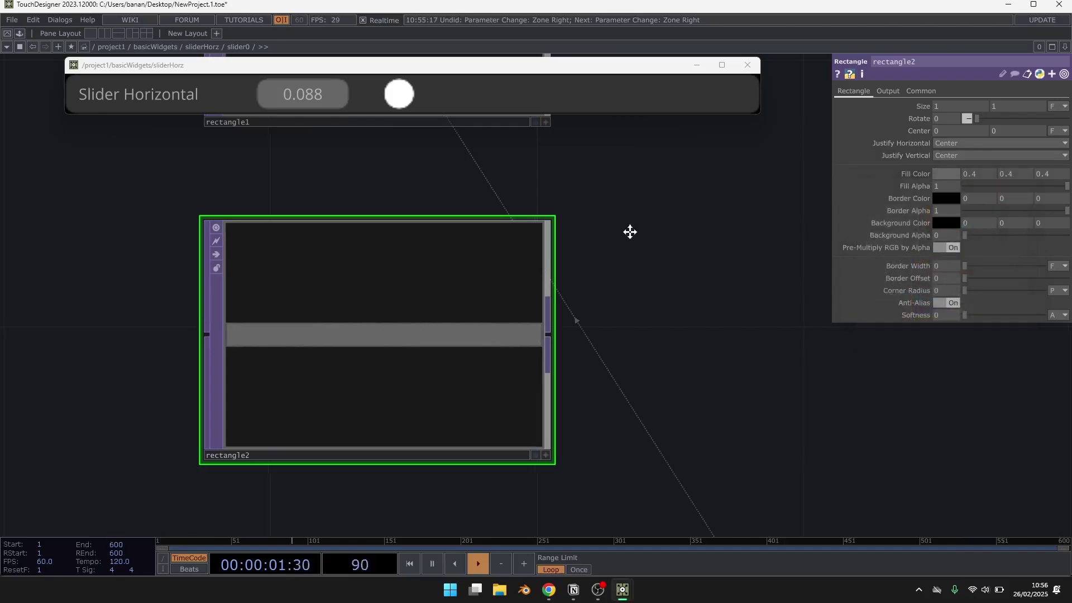
# Step: Reduce rectangle2's vertical size to 0.2 as a fraction
pyautogui.moveTo(630, 232); pyautogui.dragTo(544, 299)
pyautogui.scroll(-4, 551, 318)
pyautogui.scroll(5, 579, 299)
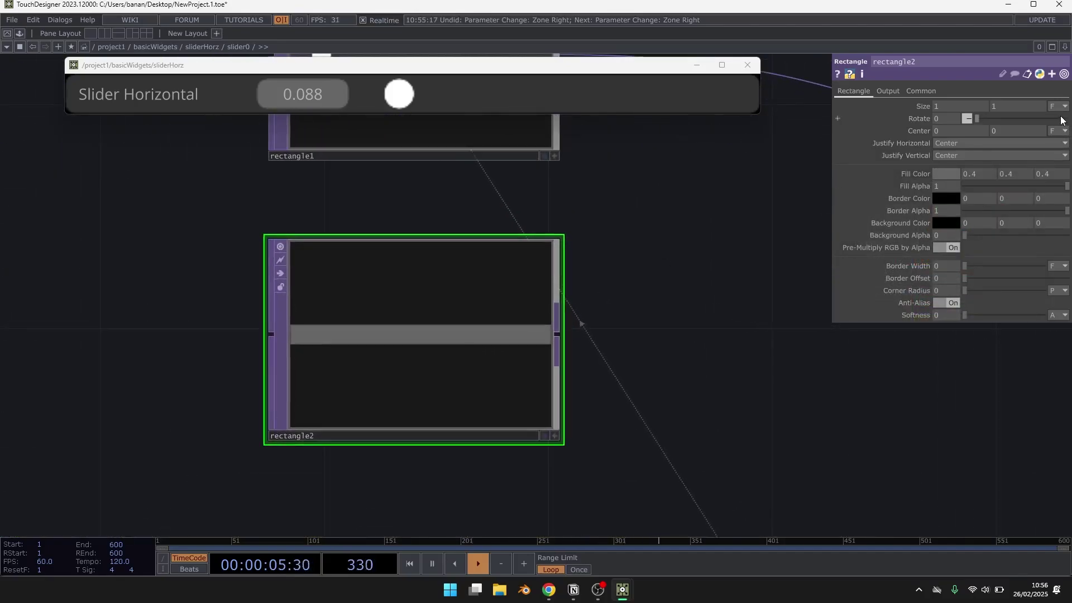
pyautogui.moveTo(1025, 107); pyautogui.dragTo(969, 107, button='middle')
pyautogui.moveTo(623, 298); pyautogui.dragTo(671, 284)
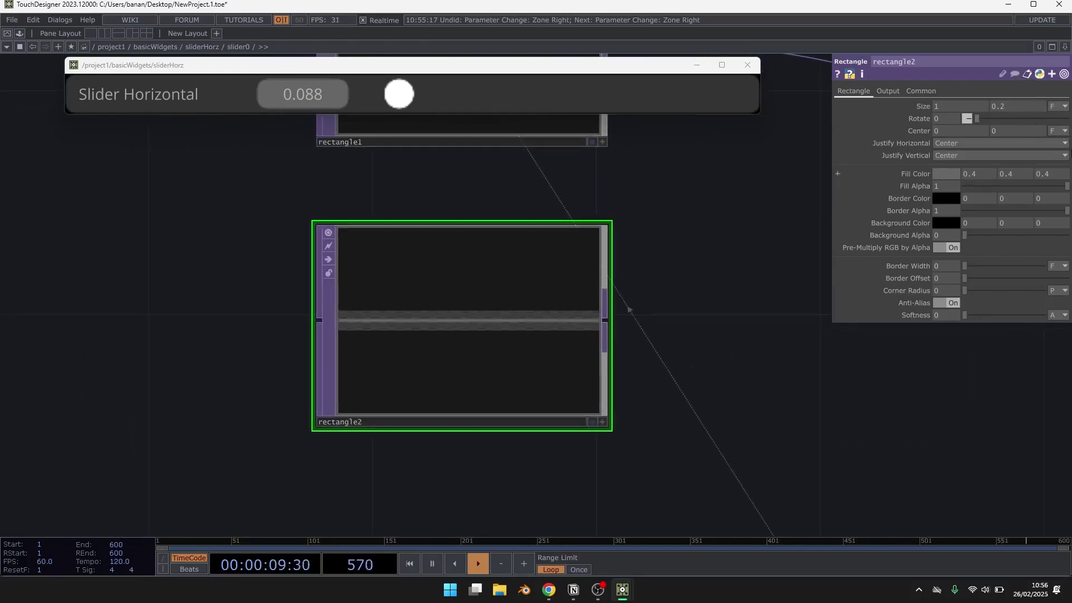
# Step: Switch rectangle2's size unit to pixels, with the width expression parent().width and a height of 2
pyautogui.click(1059, 106)
pyautogui.click(1039, 112)
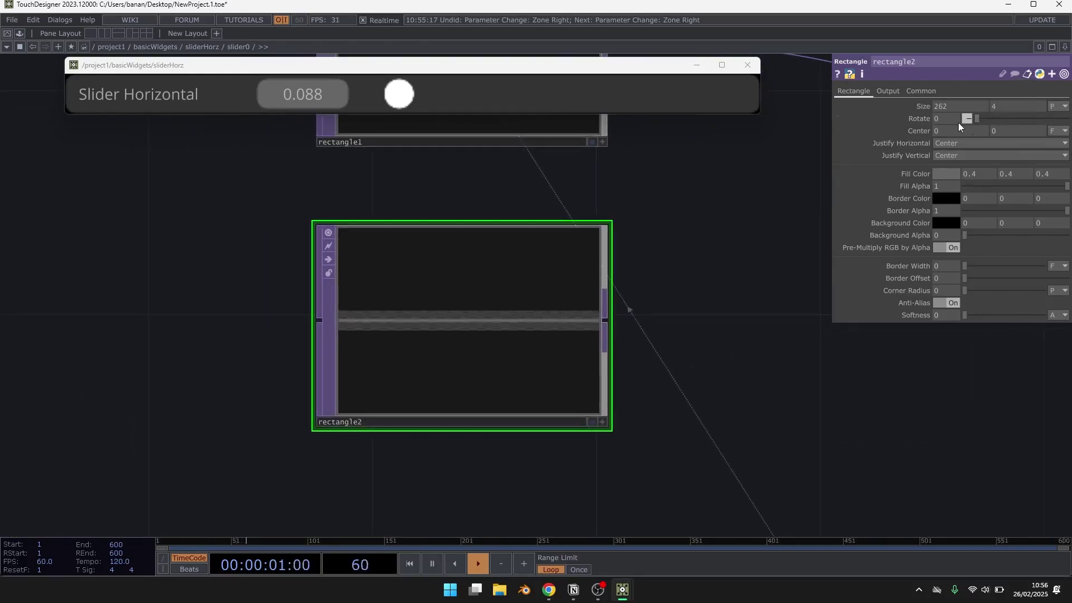
pyautogui.click(909, 104)
pyautogui.write('parent().w')
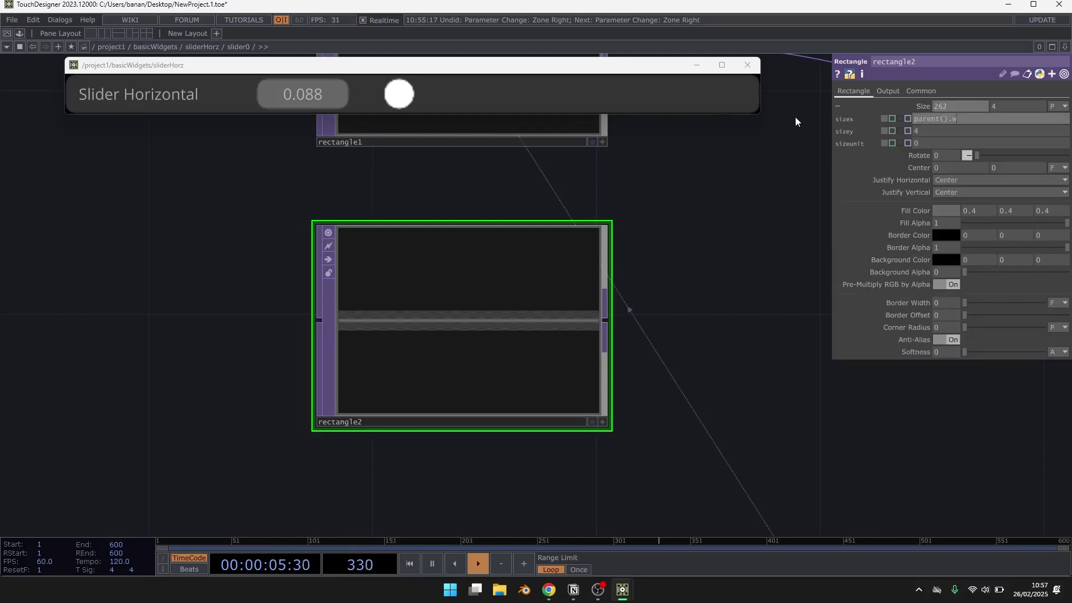
pyautogui.write('idth')
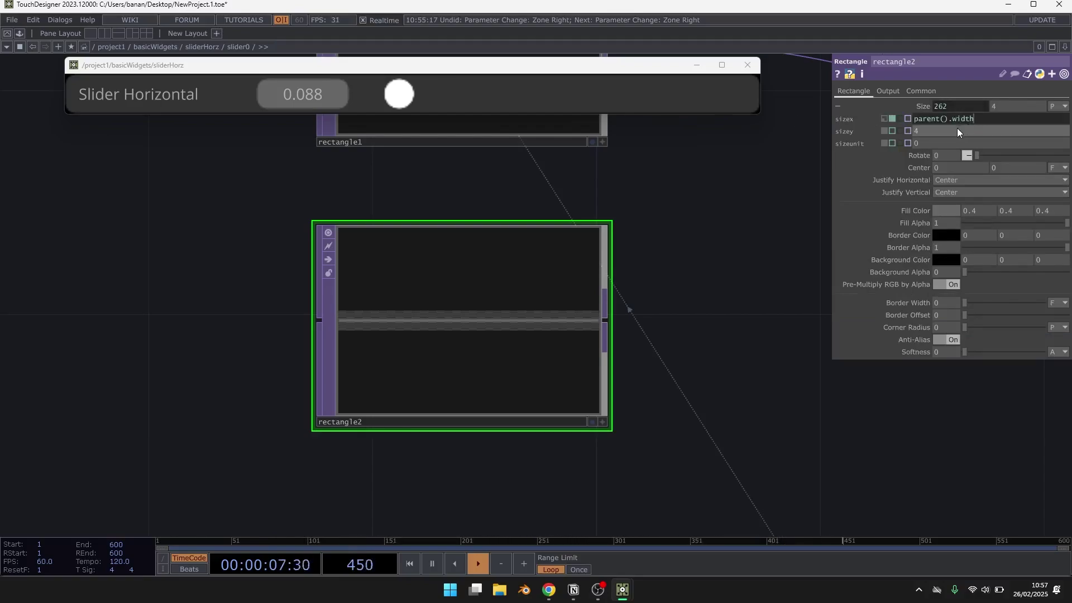
pyautogui.click(907, 129)
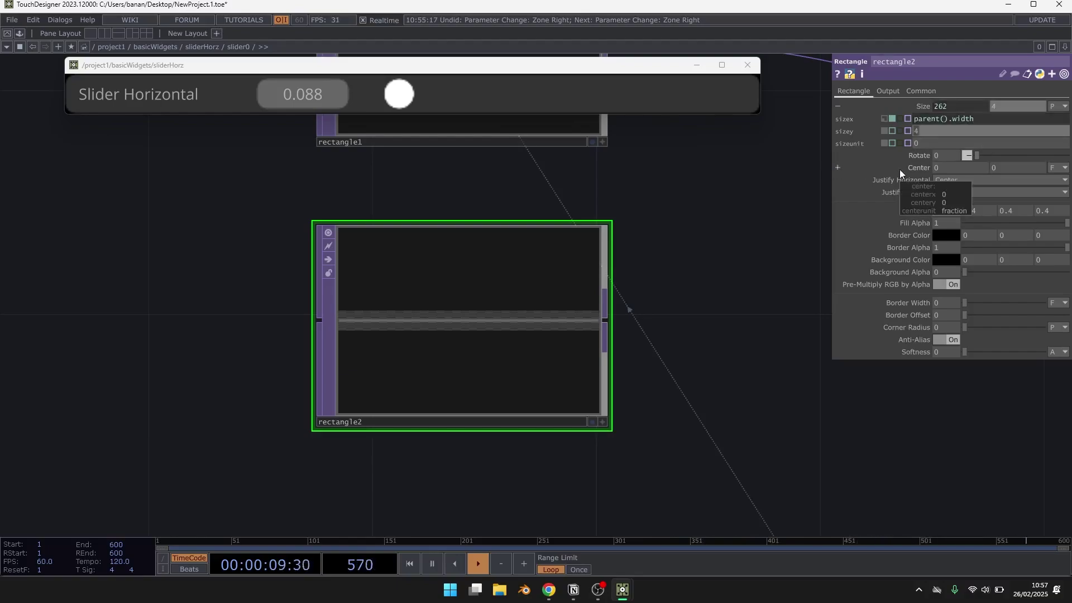
pyautogui.write('2')
pyautogui.press('Return')
# Step: Turn off anti-aliasing for the thin line in rectangle2
pyautogui.moveTo(715, 282); pyautogui.dragTo(508, 355)
pyautogui.scroll(2, 354, 414)
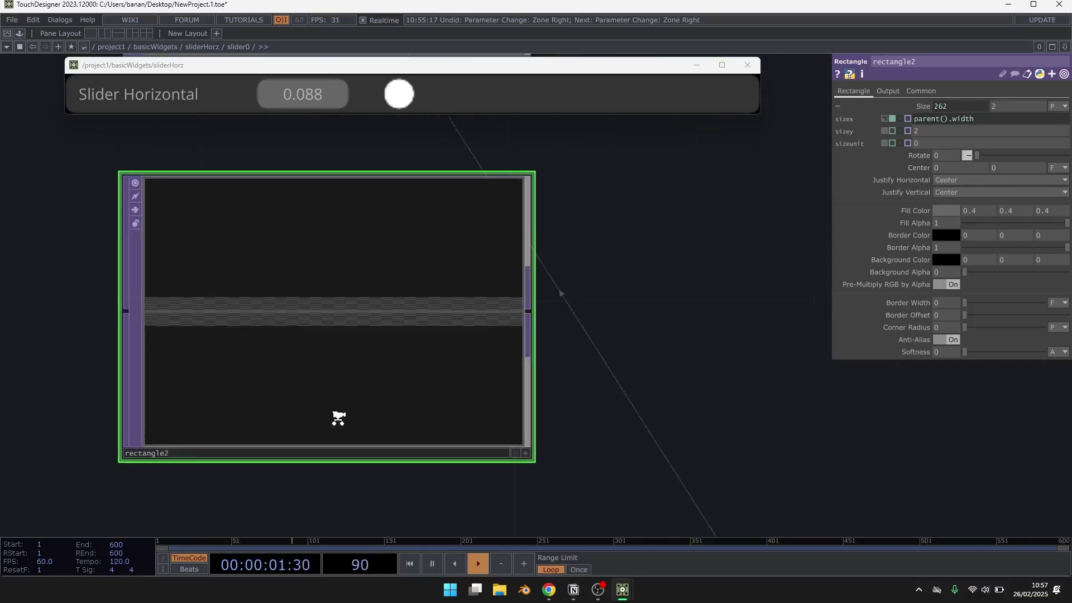
pyautogui.click(953, 339)
# Step: Add a Composite TOP between the rectangles and bg and set its operation to Over
pyautogui.scroll(-3, 264, 386)
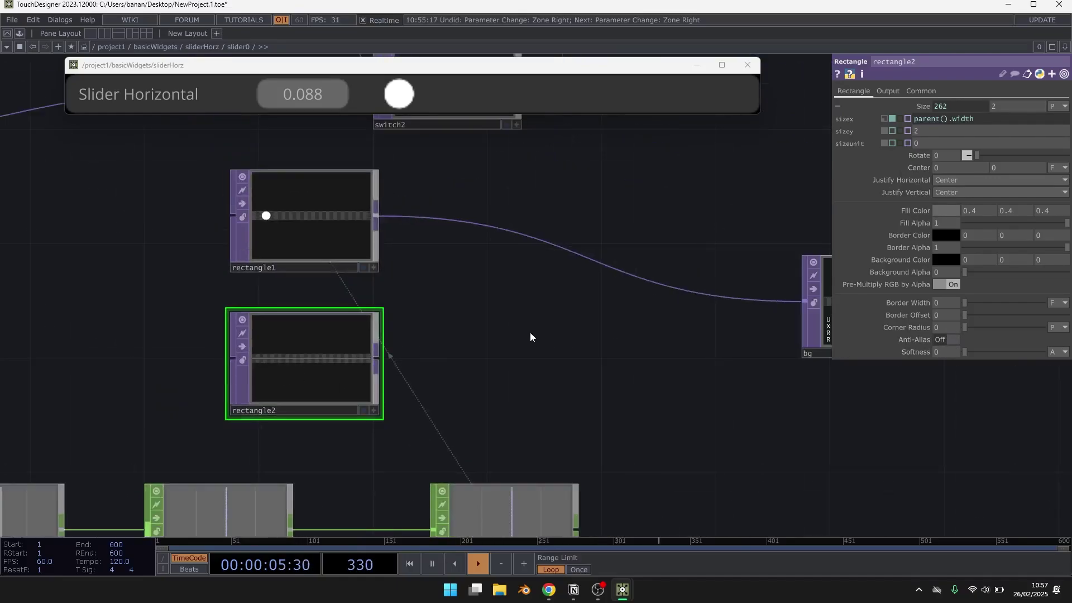
pyautogui.press('Tab')
pyautogui.write('comp')
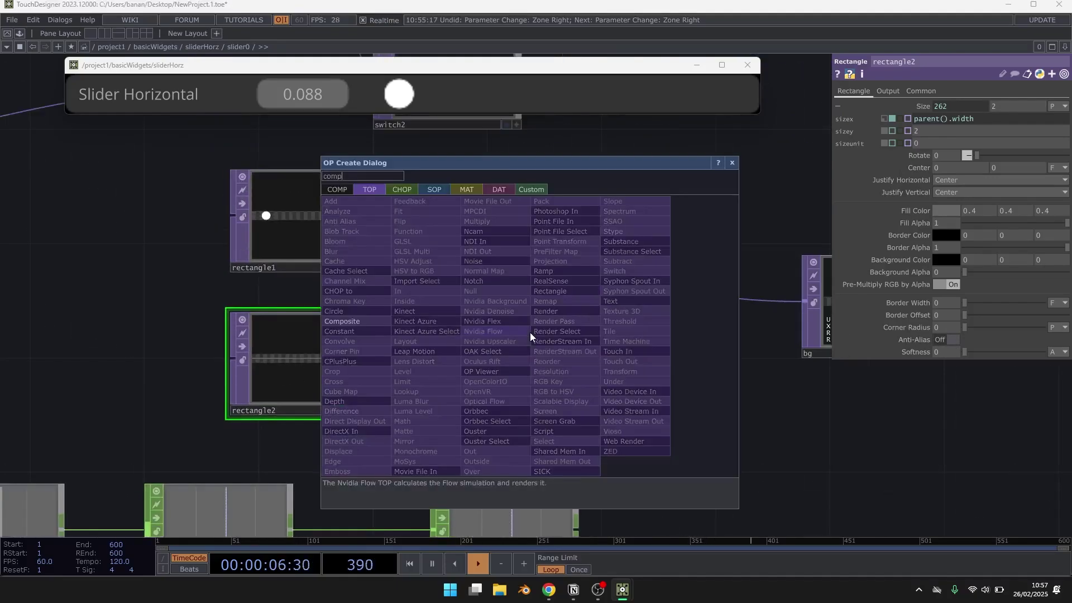
pyautogui.click(355, 319)
pyautogui.click(592, 327)
pyautogui.click(997, 156)
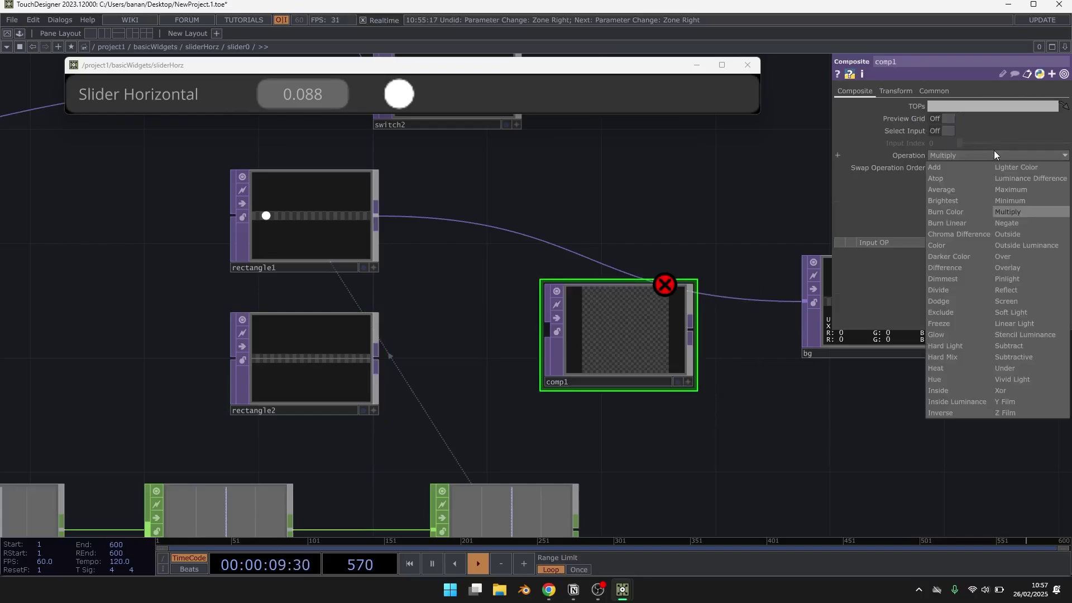
pyautogui.click(1012, 257)
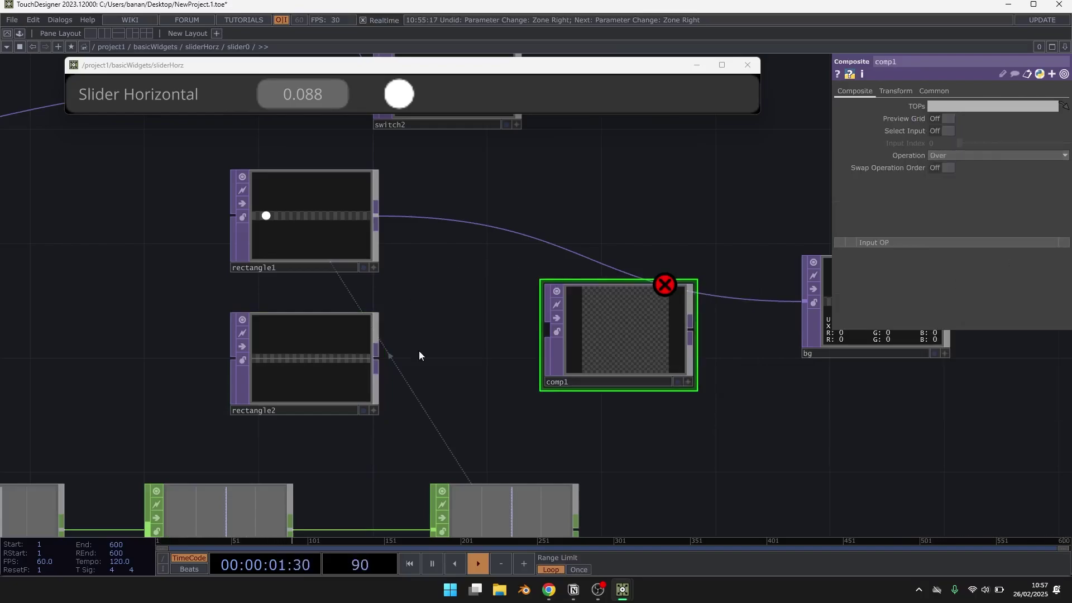
# Step: Wire rectangle1 and rectangle2 into comp1, connect comp1 to bg, and align comp1 beside bg
pyautogui.click(375, 213)
pyautogui.click(549, 326)
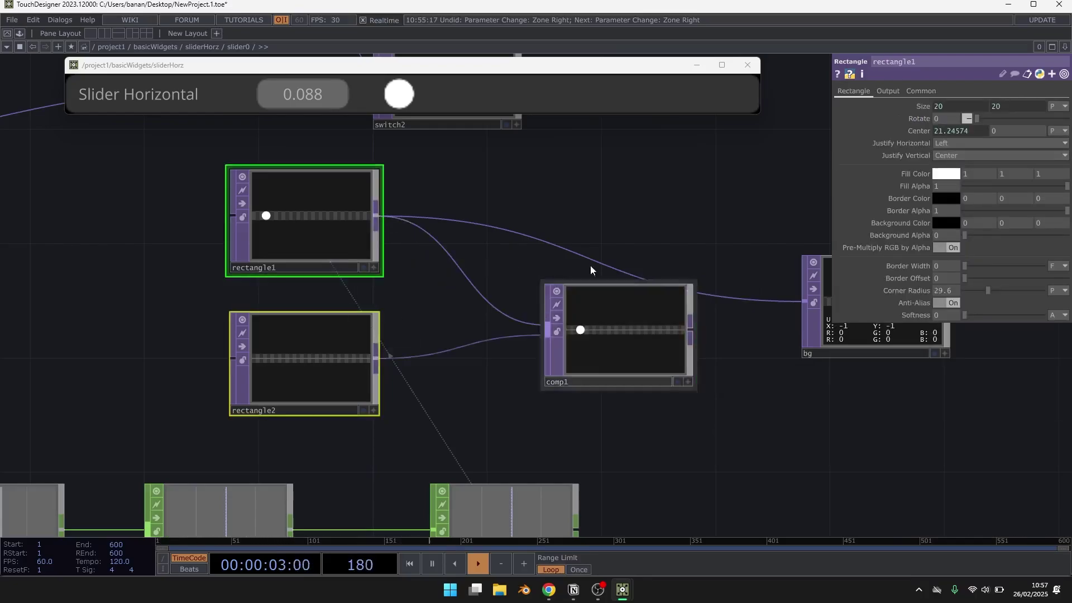
pyautogui.click(690, 330)
pyautogui.click(724, 299)
pyautogui.moveTo(661, 333); pyautogui.dragTo(682, 302)
pyautogui.moveTo(582, 362); pyautogui.dragTo(680, 361)
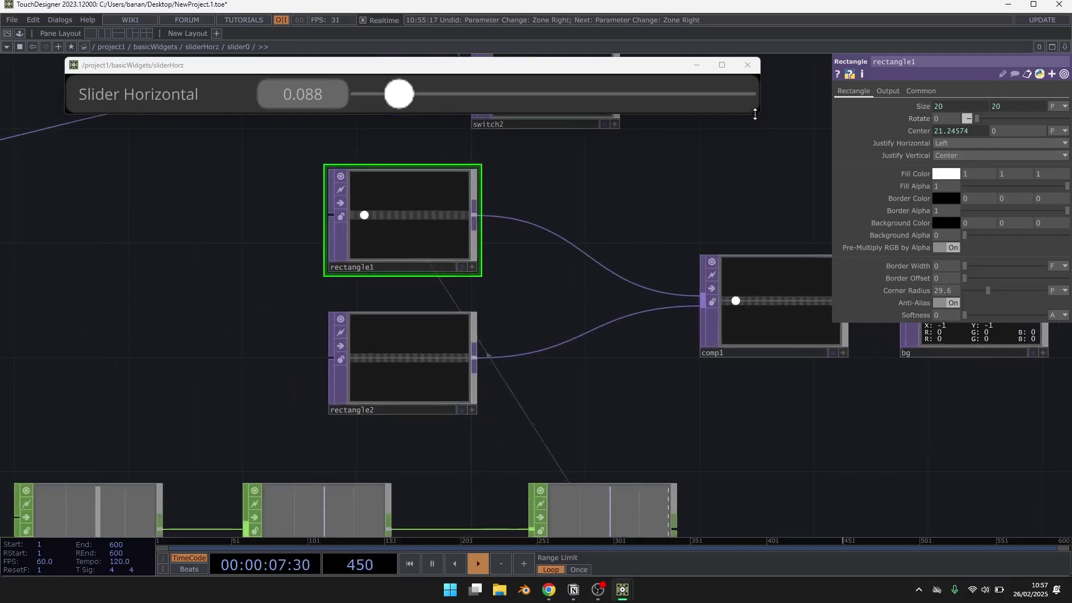
# Step: Shrink the floating sliderHorz preview window
pyautogui.click(758, 113)
pyautogui.moveTo(758, 113); pyautogui.dragTo(728, 105)
pyautogui.moveTo(601, 214); pyautogui.dragTo(611, 217)
# Step: Set rectangle2's horizontal size expression to parent().width - parent().height
pyautogui.click(390, 400)
pyautogui.hotkey('shift', 'h')
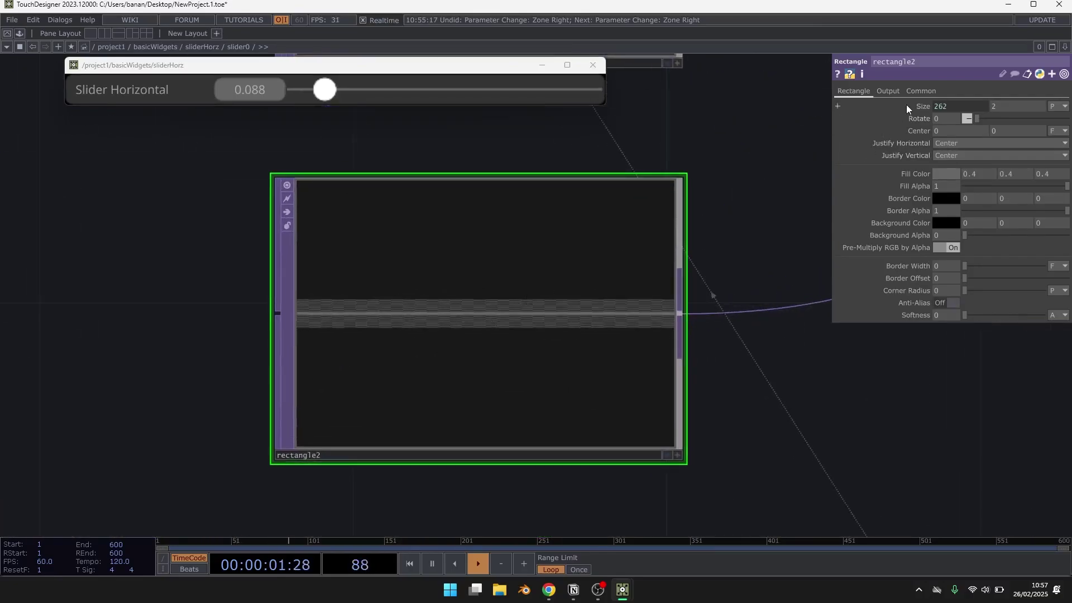
pyautogui.click(911, 105)
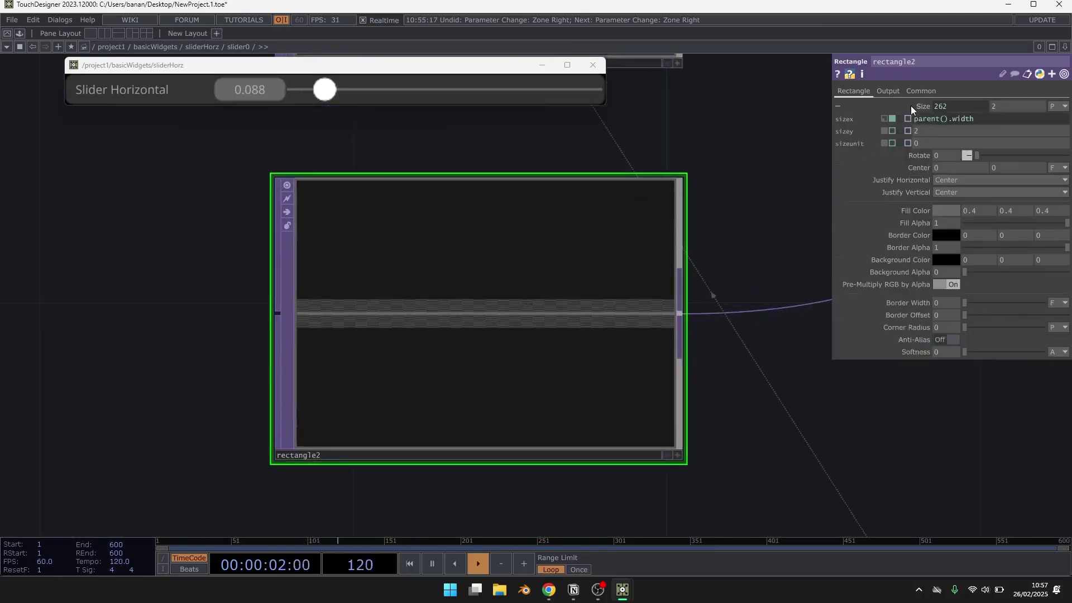
pyautogui.click(308, 91)
pyautogui.moveTo(320, 97); pyautogui.dragTo(331, 91)
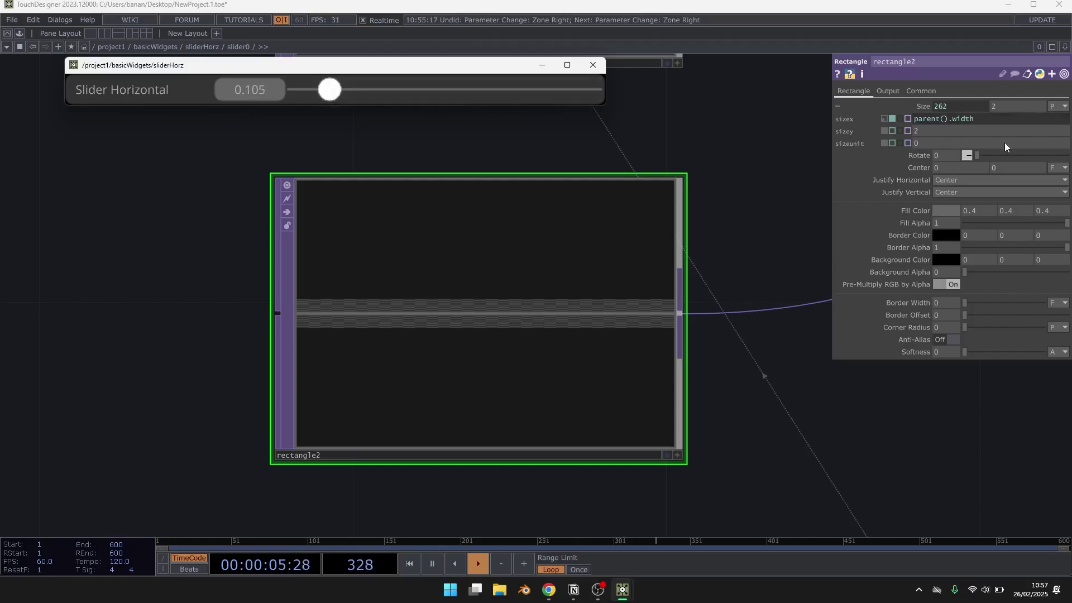
pyautogui.click(1003, 119)
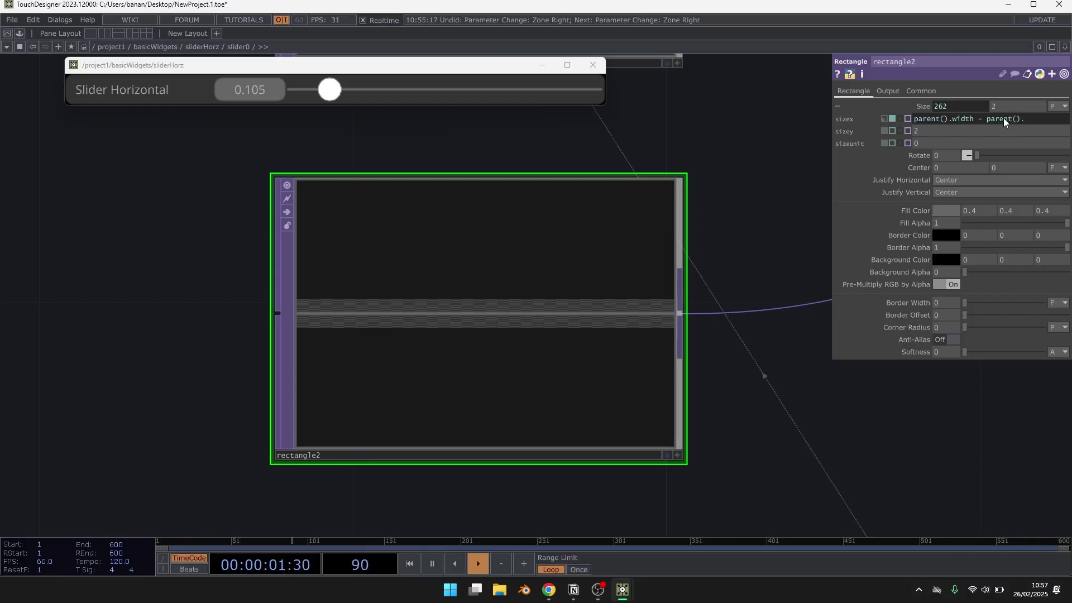
pyautogui.write('wight')
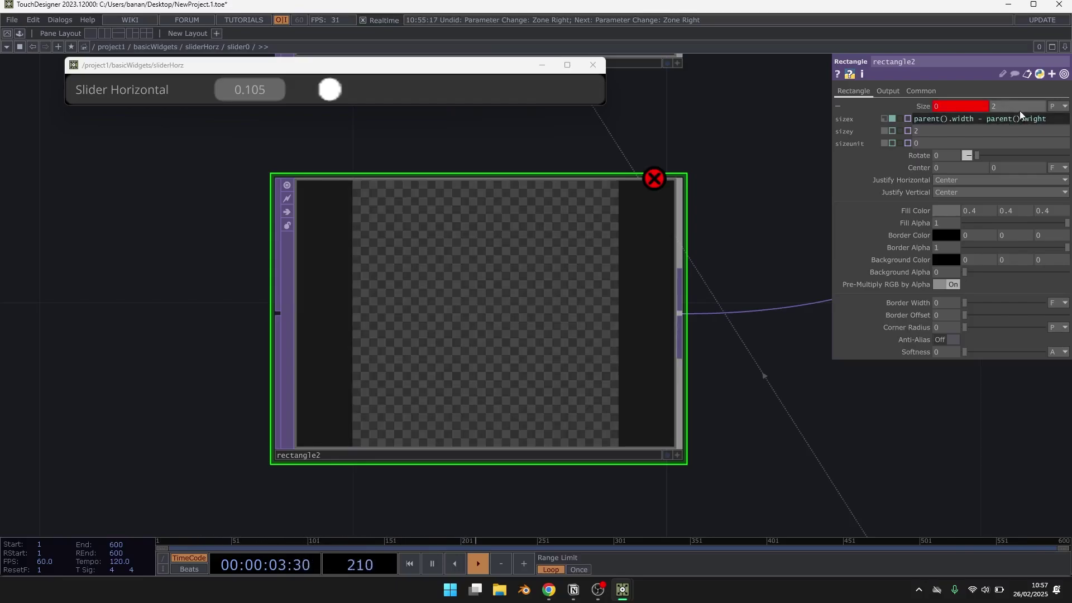
pyautogui.press('BackSpace')
pyautogui.press('BackSpace')
pyautogui.press('BackSpace')
pyautogui.press('BackSpace')
pyautogui.press('BackSpace')
pyautogui.write('height')
pyautogui.press('Return')
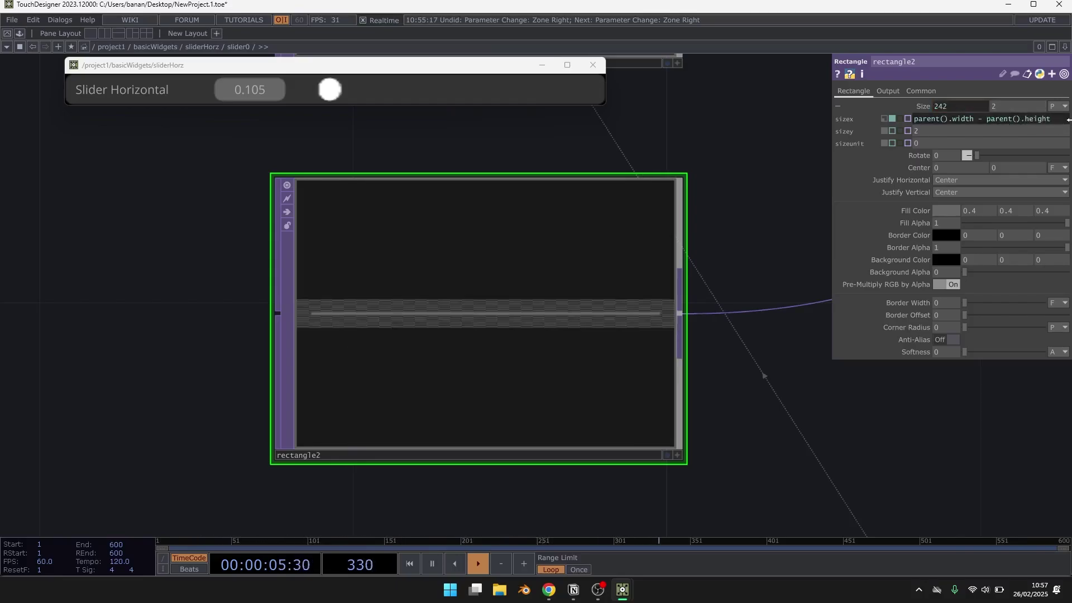
# Step: Move the slider knob to about 0.367 to test it against the shortened track line
pyautogui.click(321, 104)
pyautogui.moveTo(297, 101); pyautogui.dragTo(406, 92)
pyautogui.scroll(-10, 698, 235)
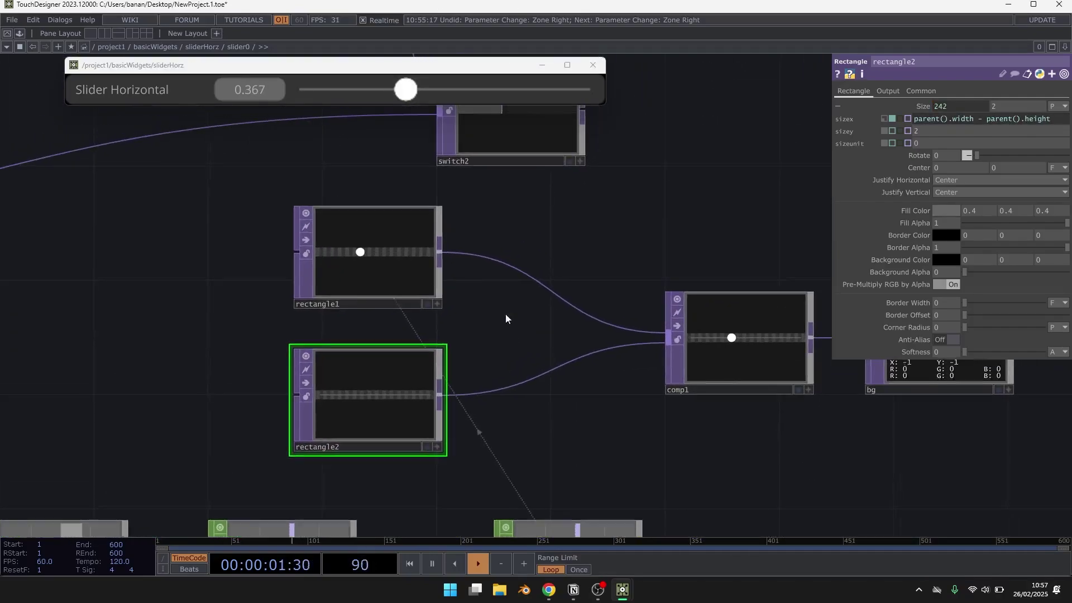
# Step: Duplicate rectangle2 and place the copy between rectangle1 and rectangle2
pyautogui.moveTo(528, 288); pyautogui.dragTo(516, 292, button='middle')
pyautogui.moveTo(491, 240); pyautogui.dragTo(451, 189)
pyautogui.moveTo(538, 329); pyautogui.dragTo(531, 275, button='middle')
pyautogui.moveTo(531, 274); pyautogui.dragTo(528, 209)
pyautogui.moveTo(430, 287); pyautogui.dragTo(426, 156)
pyautogui.moveTo(476, 356); pyautogui.dragTo(569, 288)
pyautogui.hotkey('ctrl', 'c')
pyautogui.hotkey('ctrl', 'v')
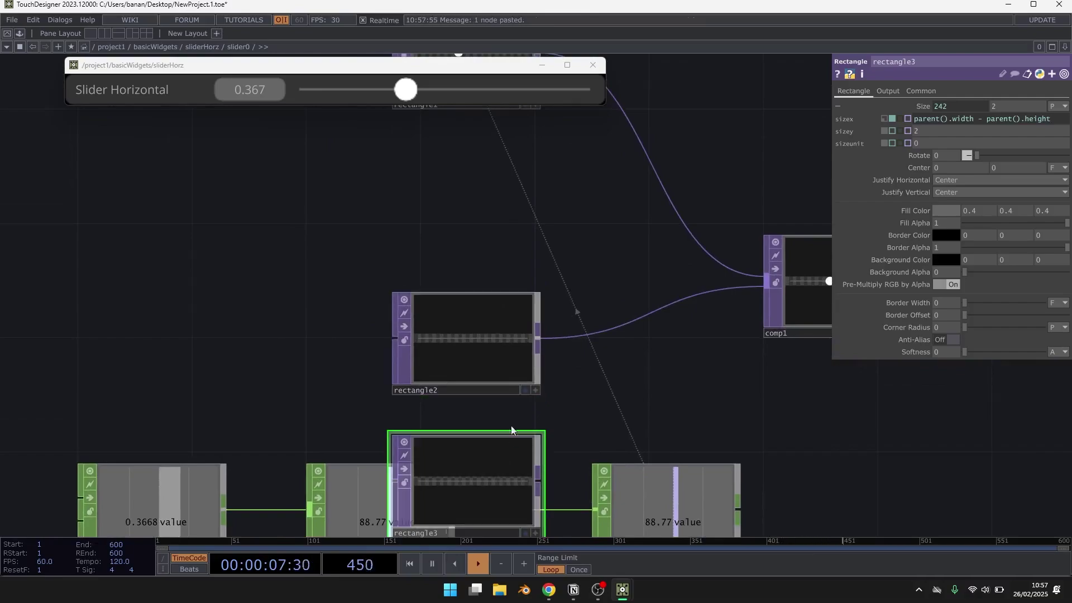
pyautogui.moveTo(482, 484); pyautogui.dragTo(481, 197)
pyautogui.moveTo(507, 134); pyautogui.dragTo(517, 192)
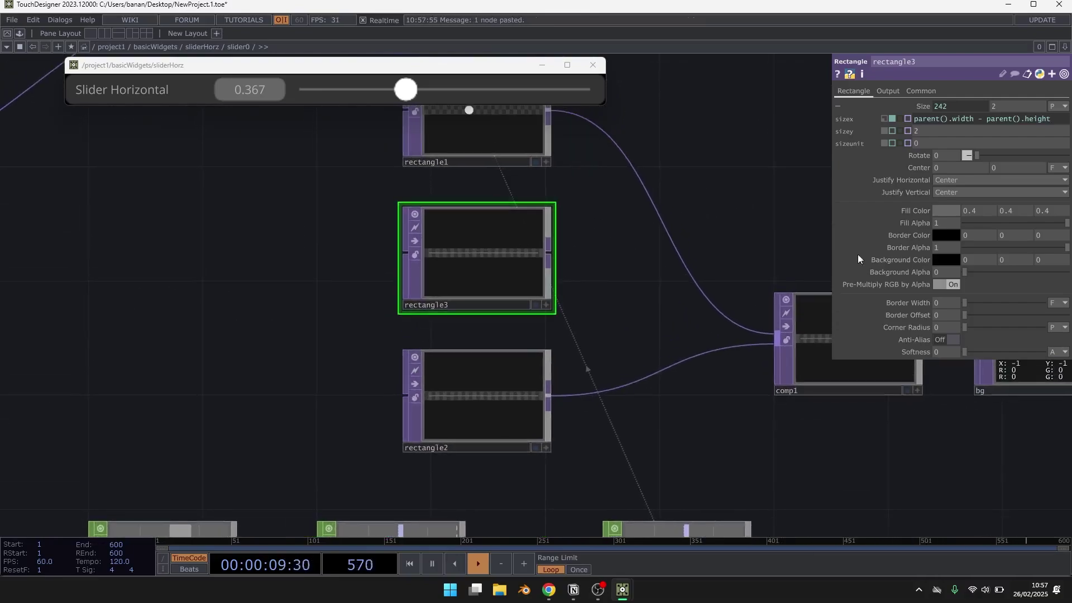
# Step: Set rectangle3's fill color to light blue (0, 0.733, 1)
pyautogui.click(955, 213)
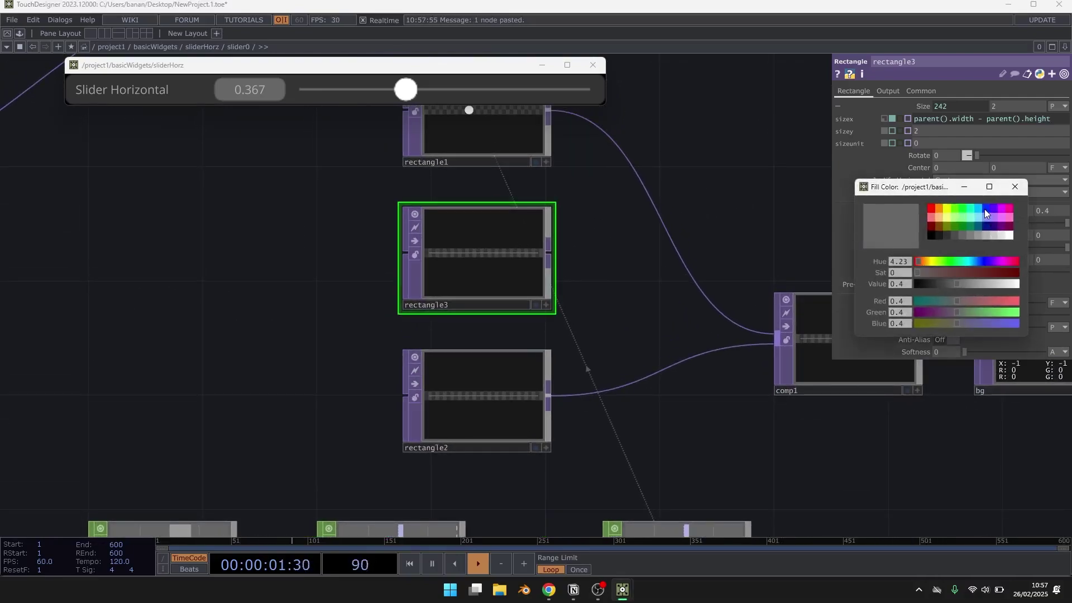
pyautogui.click(984, 209)
pyautogui.click(978, 212)
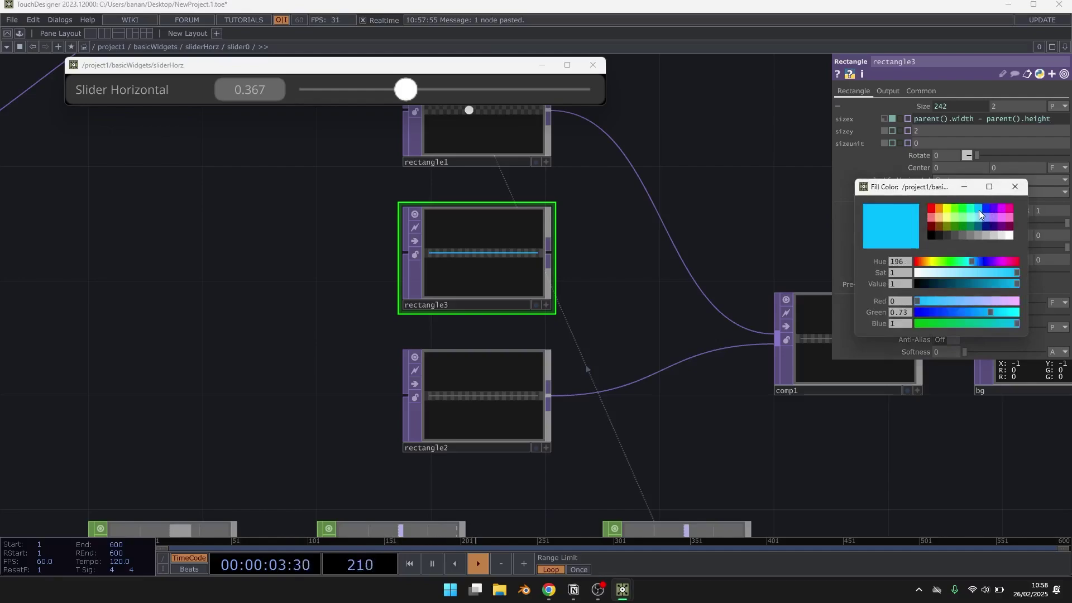
pyautogui.click(1015, 186)
pyautogui.scroll(3, 535, 257)
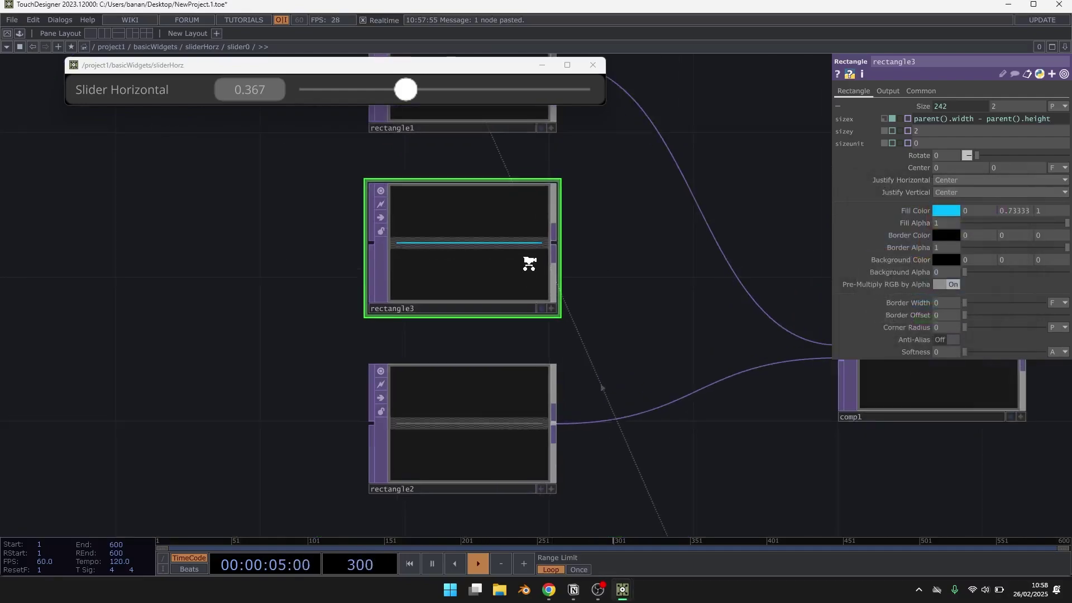
# Step: Reference null1's value channel in rectangle3's horizontal center, set the center unit to pixels, and test it with the slider
pyautogui.click(913, 106)
pyautogui.scroll(-3, 635, 206)
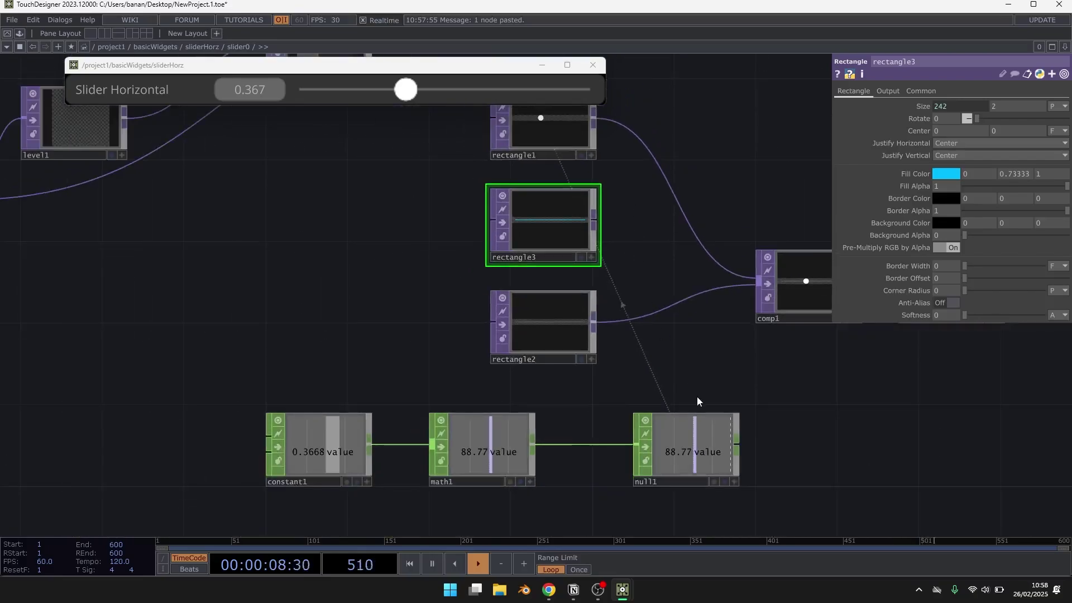
pyautogui.rightClick(691, 437)
pyautogui.click(716, 430)
pyautogui.scroll(3, 631, 186)
pyautogui.moveTo(702, 373); pyautogui.dragTo(960, 129)
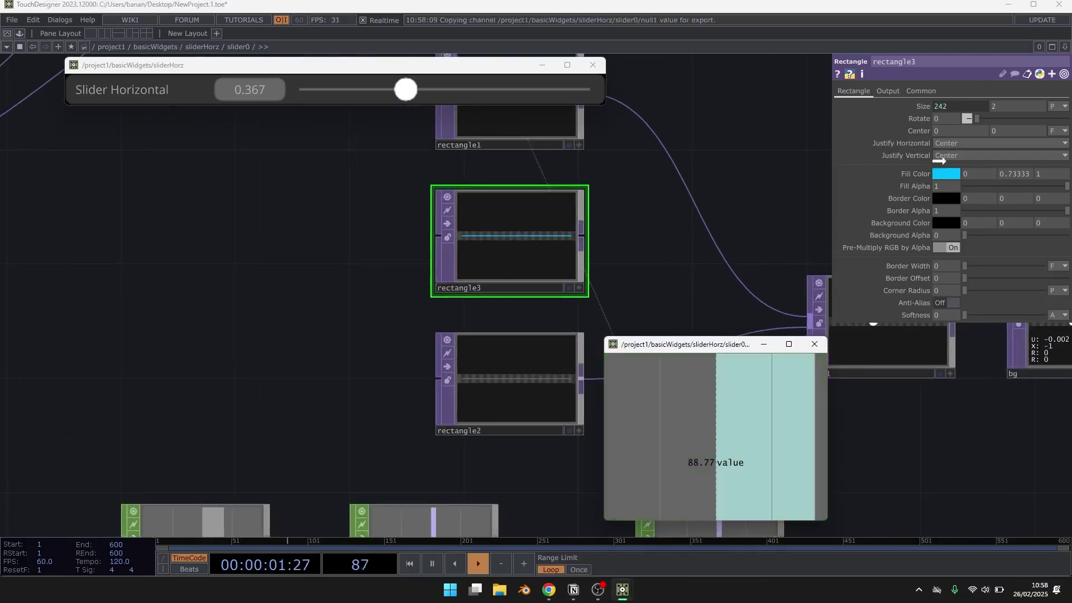
pyautogui.click(960, 127)
pyautogui.click(1053, 130)
pyautogui.click(1028, 143)
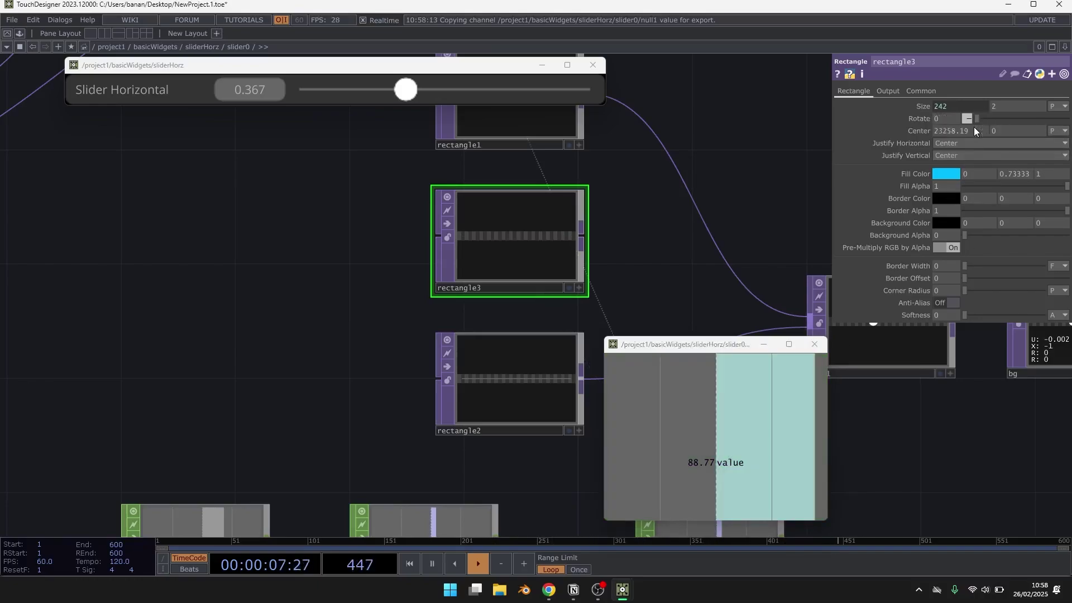
pyautogui.click(815, 344)
pyautogui.scroll(2, 467, 150)
pyautogui.moveTo(434, 95)
pyautogui.mouseDown()
pyautogui.moveTo(478, 98)
pyautogui.moveTo(454, 96)
pyautogui.mouseUp()
# Step: Change rectangle3's centerx expression to -parent().width + op('null1')['value']
pyautogui.click(920, 131)
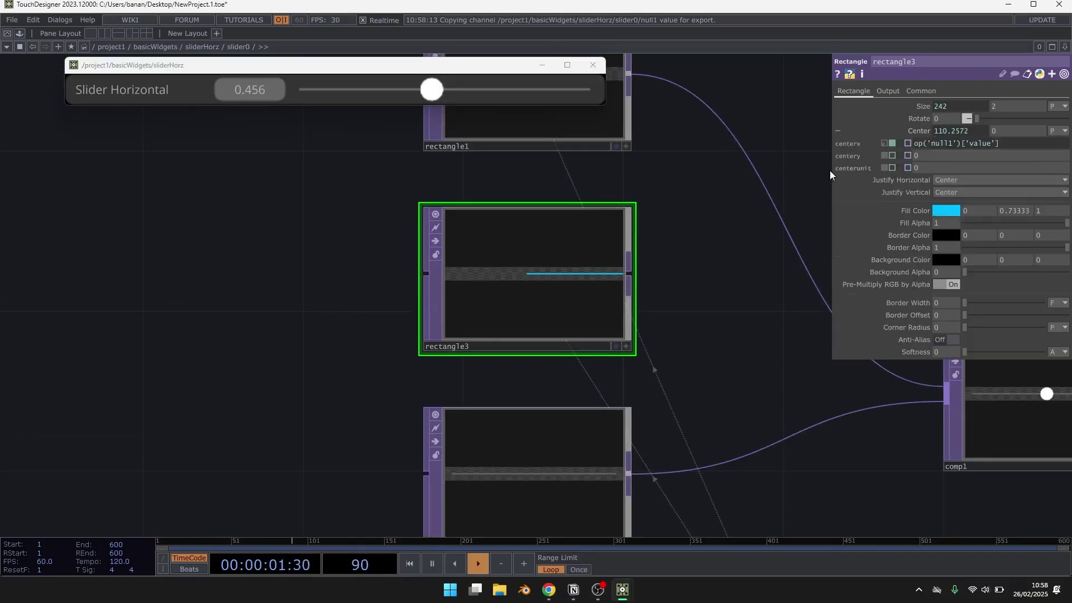
pyautogui.moveTo(831, 170); pyautogui.dragTo(702, 167)
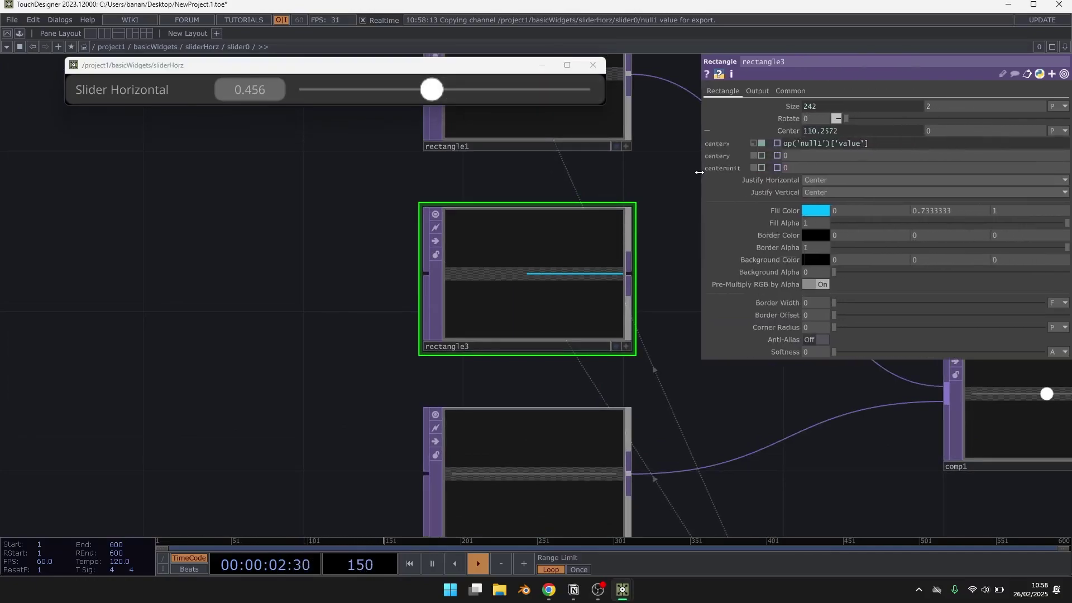
pyautogui.click(785, 145)
pyautogui.press('Left')
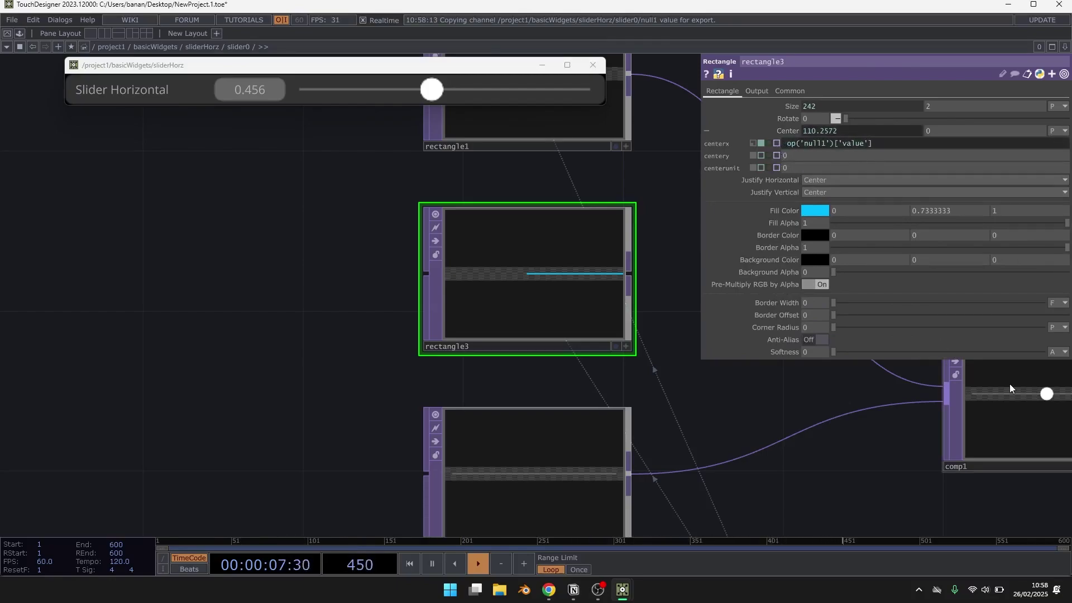
pyautogui.write('parent().widt')
pyautogui.press('BackSpace')
pyautogui.press('BackSpace')
pyautogui.press('BackSpace')
pyautogui.write('dth')
pyautogui.click(787, 155)
pyautogui.click(783, 145)
pyautogui.write('-')
pyautogui.click(851, 146)
pyautogui.write('+')
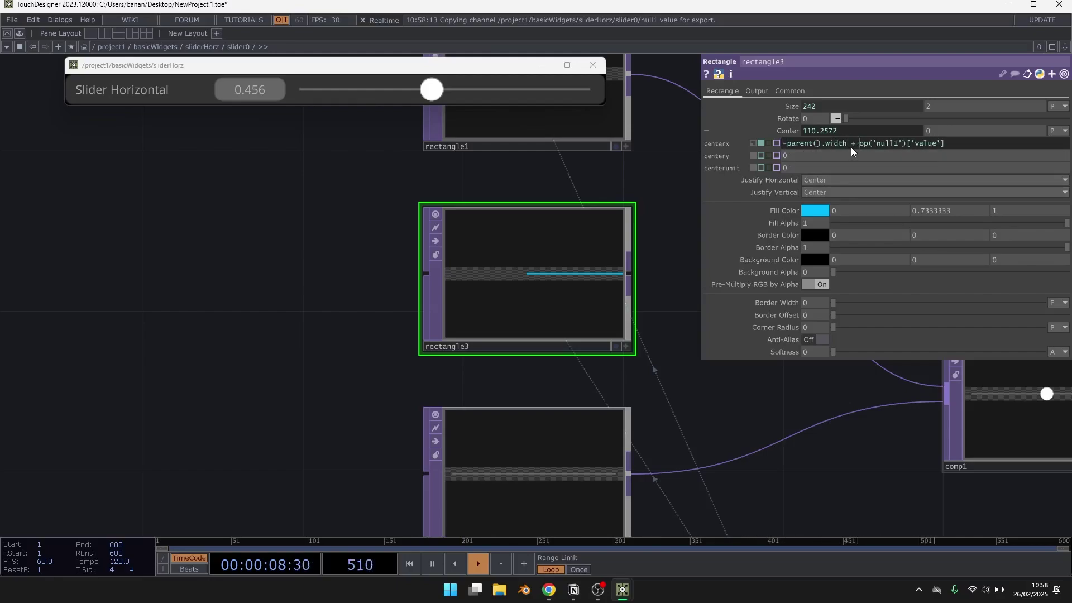
pyautogui.click(490, 172)
# Step: Wire rectangle3 into comp1 as the input between rectangle1 and rectangle2
pyautogui.moveTo(431, 90)
pyautogui.mouseDown()
pyautogui.moveTo(560, 89)
pyautogui.moveTo(445, 89)
pyautogui.mouseUp()
pyautogui.moveTo(275, 356); pyautogui.dragTo(170, 256)
pyautogui.moveTo(546, 319); pyautogui.dragTo(466, 415)
pyautogui.scroll(-3, 483, 337)
pyautogui.moveTo(483, 337); pyautogui.dragTo(454, 330)
pyautogui.moveTo(430, 280); pyautogui.dragTo(653, 367)
pyautogui.click(694, 394)
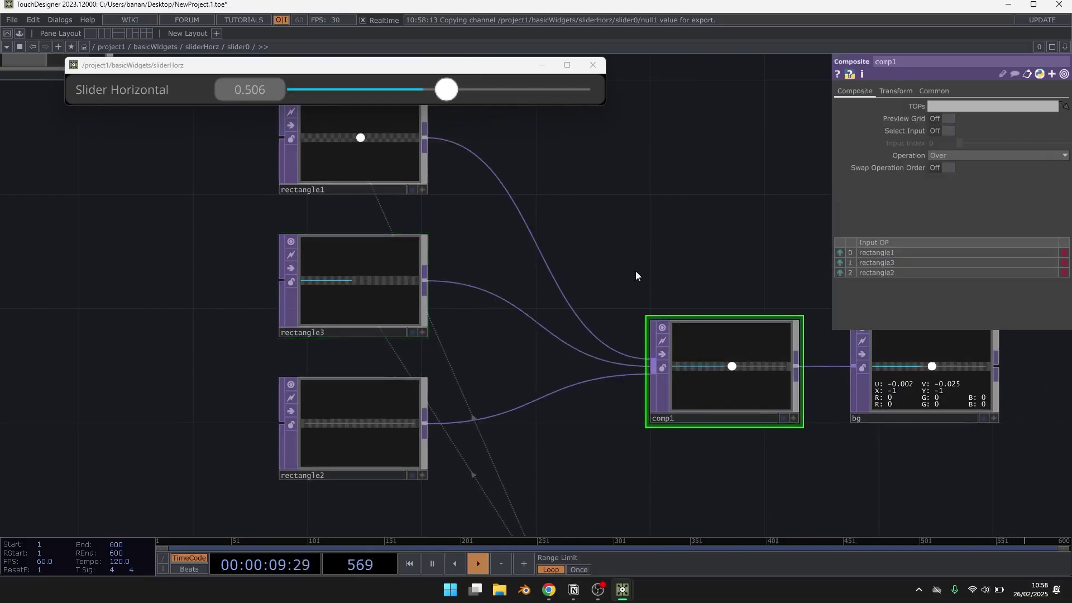
# Step: Add + parent().height to the end of rectangle3's centerx expression
pyautogui.moveTo(318, 353); pyautogui.dragTo(381, 319)
pyautogui.scroll(2, 381, 321)
pyautogui.moveTo(445, 91)
pyautogui.mouseDown()
pyautogui.moveTo(385, 92)
pyautogui.moveTo(440, 98)
pyautogui.mouseUp()
pyautogui.click(497, 195)
pyautogui.moveTo(613, 268); pyautogui.dragTo(600, 354)
pyautogui.moveTo(835, 172)
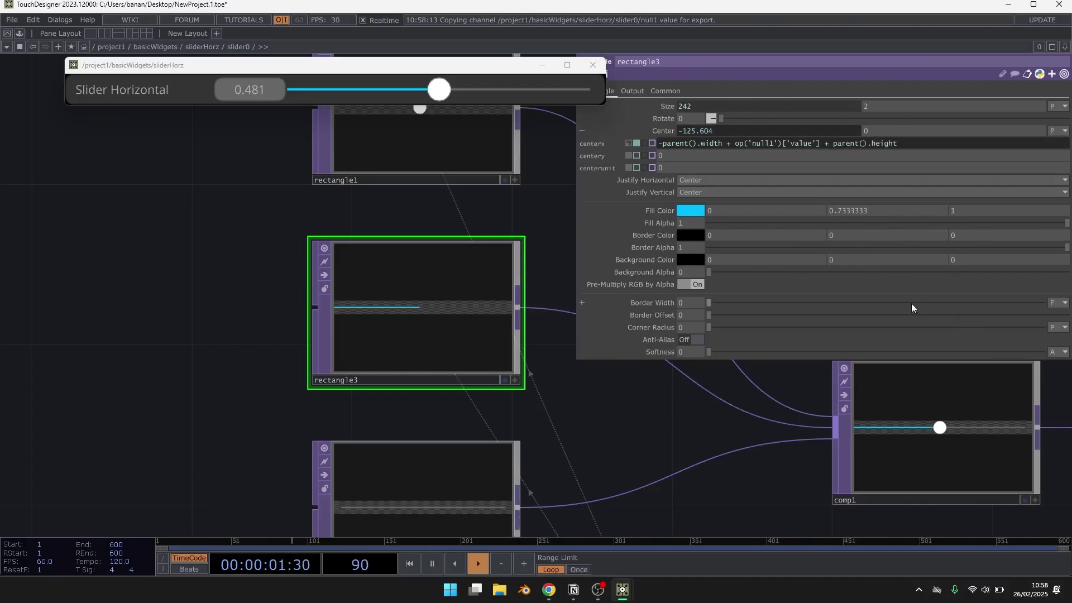
# Step: Move the slider knob towards its maximum and examine both ends of the blue line
pyautogui.moveTo(538, 463); pyautogui.dragTo(512, 366)
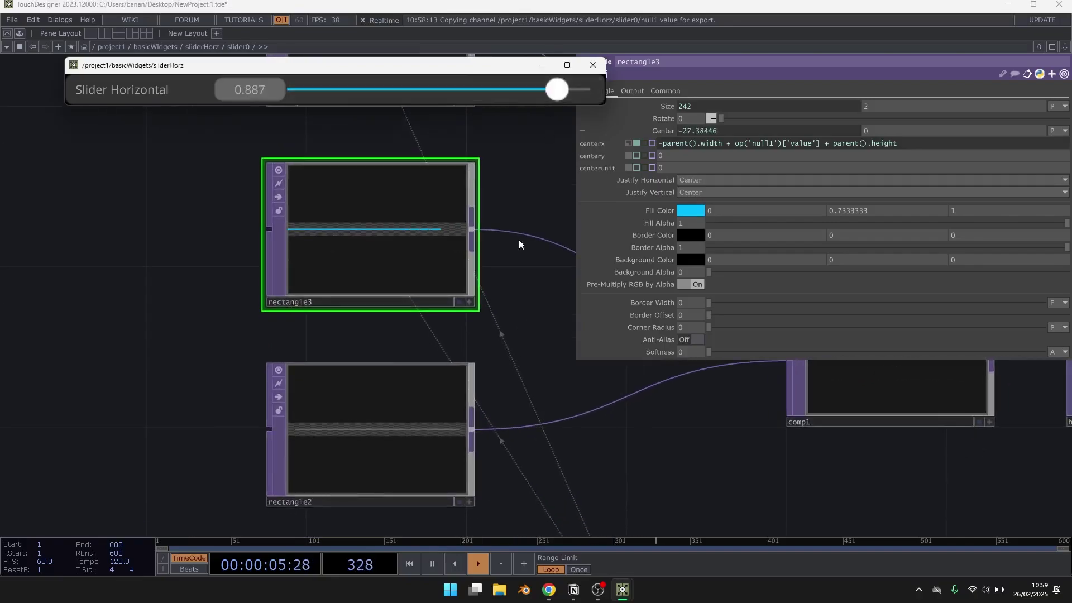
pyautogui.scroll(3, 311, 179)
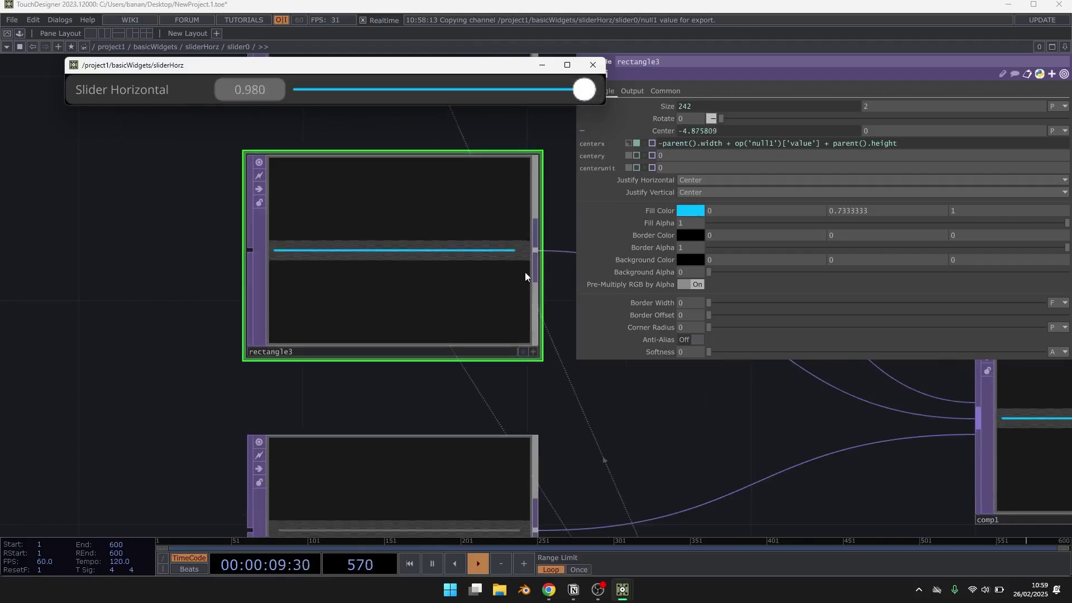
pyautogui.scroll(-3, 526, 277)
# Step: Wire rectangle2 into rectangle3 and set rectangle3's output operation to Inside
pyautogui.moveTo(532, 455); pyautogui.dragTo(329, 263)
pyautogui.click(626, 88)
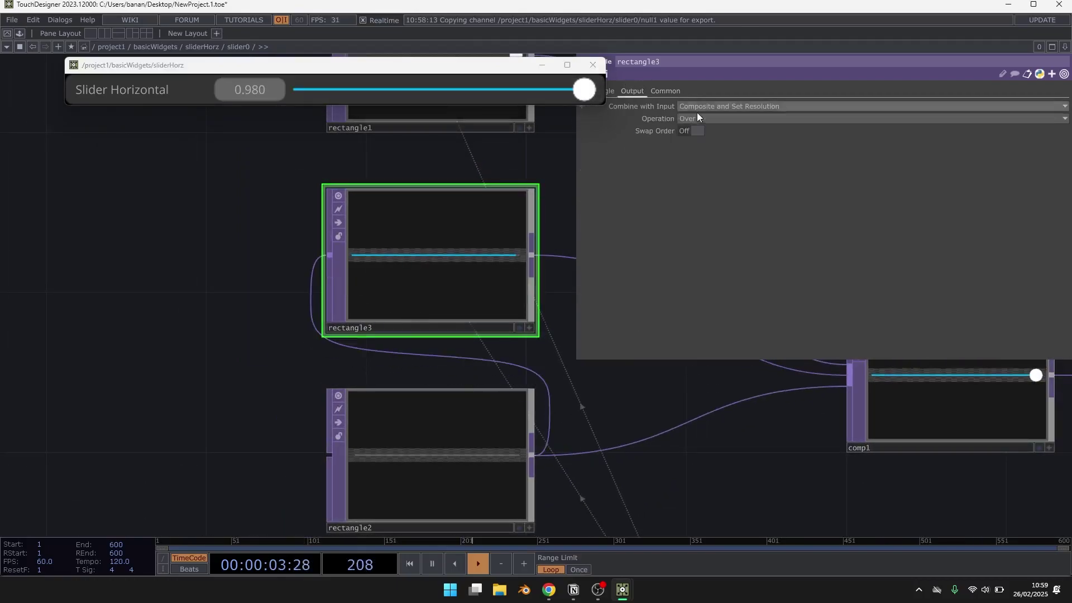
pyautogui.click(702, 117)
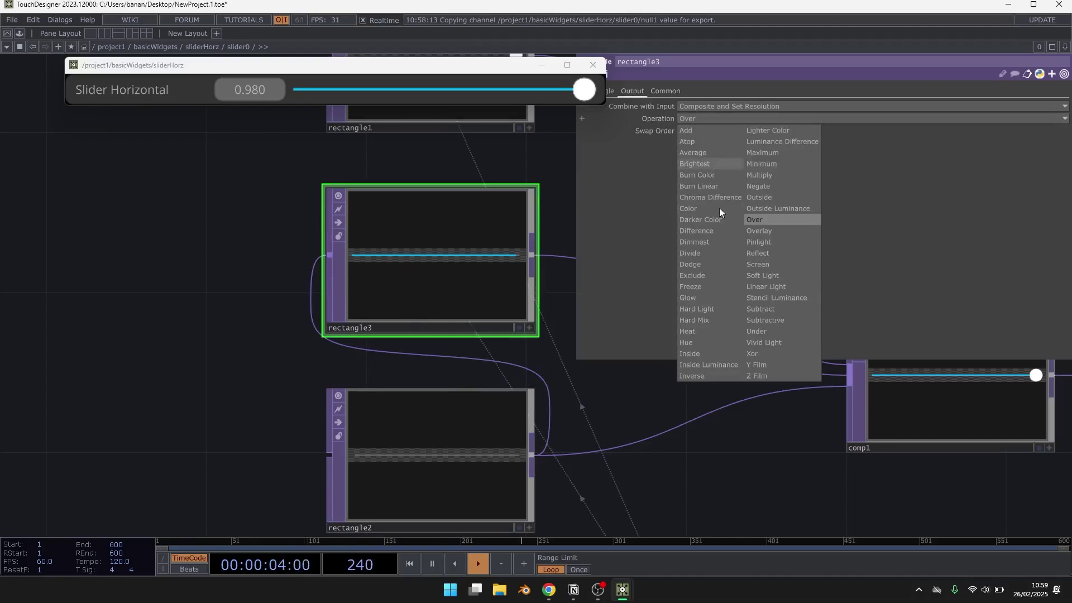
pyautogui.click(704, 354)
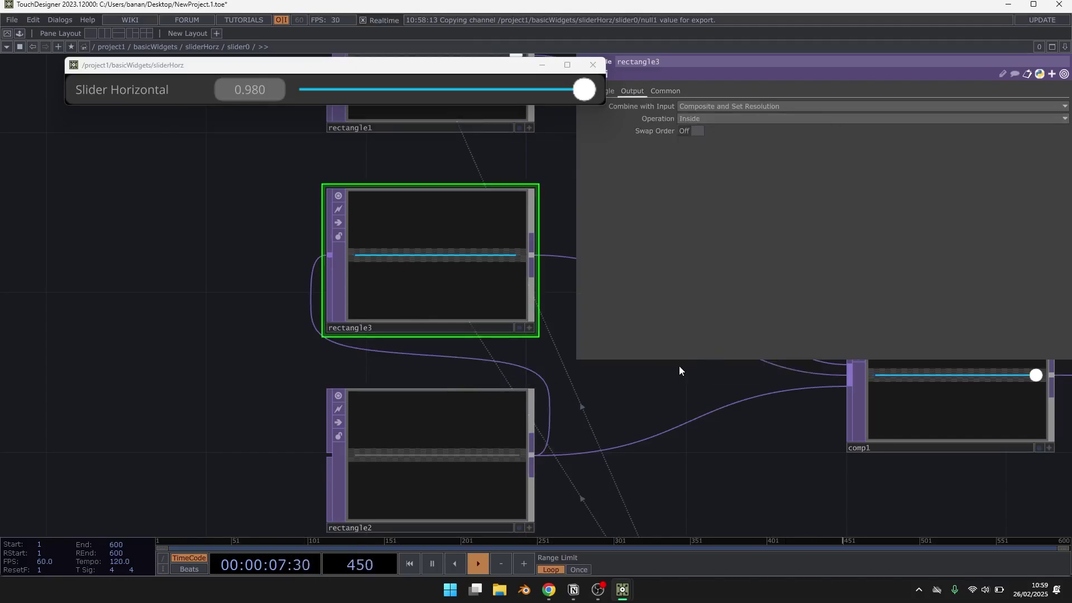
# Step: Move the slider knob back to about 0.464 to check how the blue line follows it
pyautogui.moveTo(563, 94); pyautogui.dragTo(444, 98)
pyautogui.moveTo(349, 235); pyautogui.dragTo(303, 185, button='middle')
pyautogui.moveTo(292, 289); pyautogui.dragTo(331, 306)
pyautogui.scroll(-3, 331, 305)
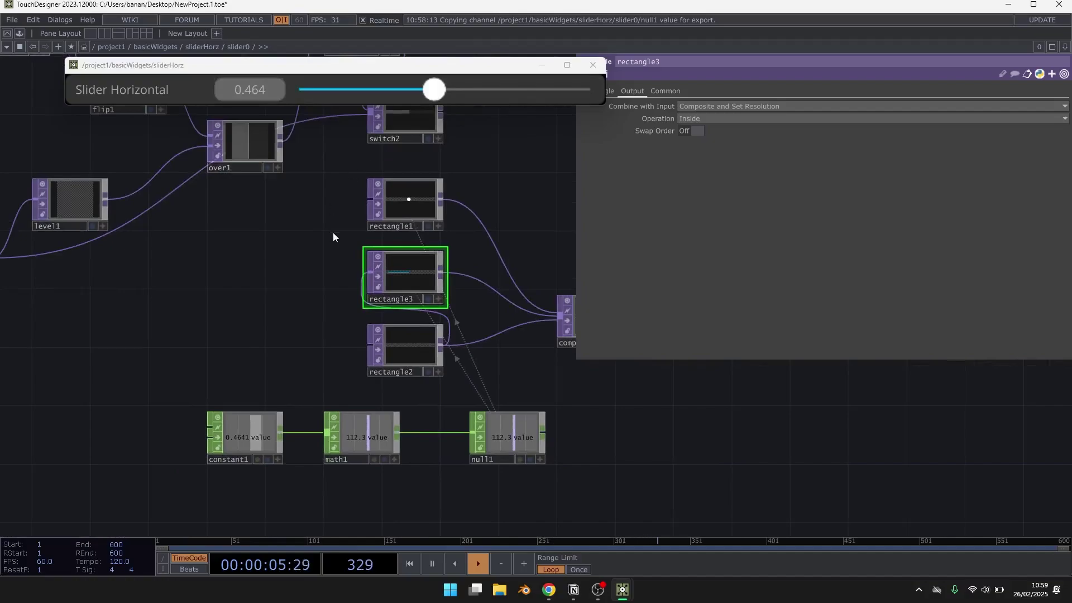
pyautogui.moveTo(333, 233); pyautogui.dragTo(397, 236)
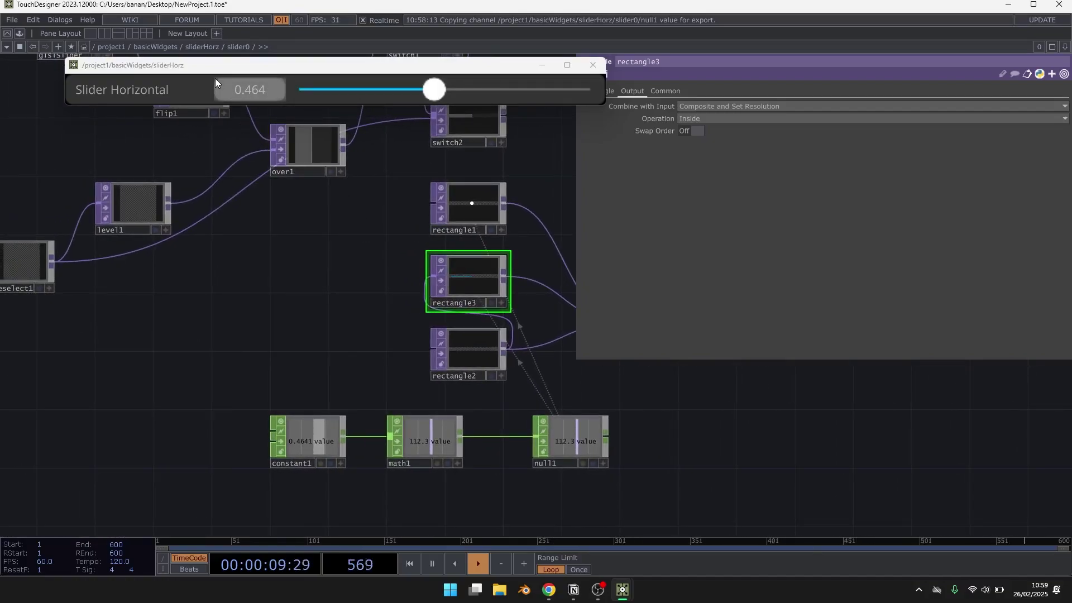
# Step: Leave the slider0 network and enter the numericvalue0 component
pyautogui.moveTo(421, 355); pyautogui.dragTo(455, 370)
pyautogui.press('u')
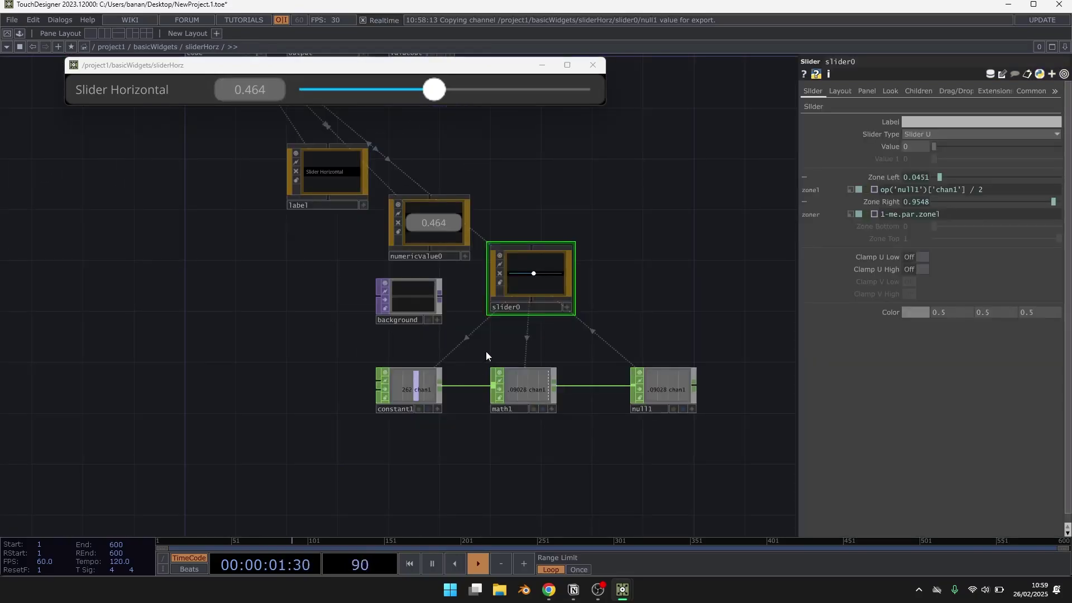
pyautogui.moveTo(553, 198); pyautogui.dragTo(632, 268)
pyautogui.press('i')
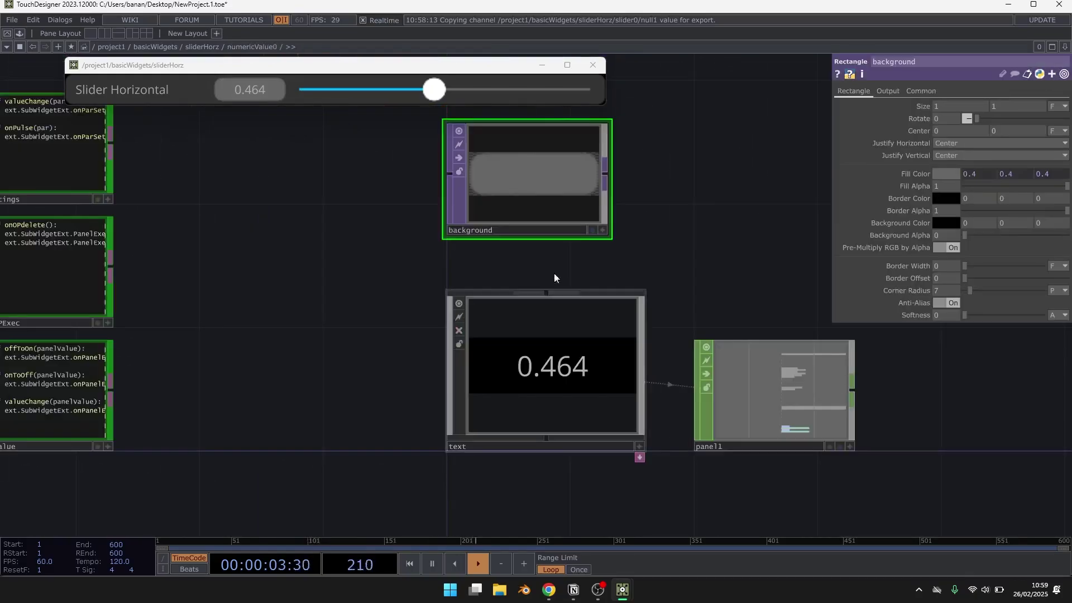
# Step: Duplicate the background rectangle, place the copy below rollover, and name it background_rollover
pyautogui.scroll(-5, 595, 226)
pyautogui.scroll(2, 679, 346)
pyautogui.moveTo(589, 175); pyautogui.dragTo(557, 177)
pyautogui.hotkey('ctrl', 'c')
pyautogui.hotkey('ctrl', 'v')
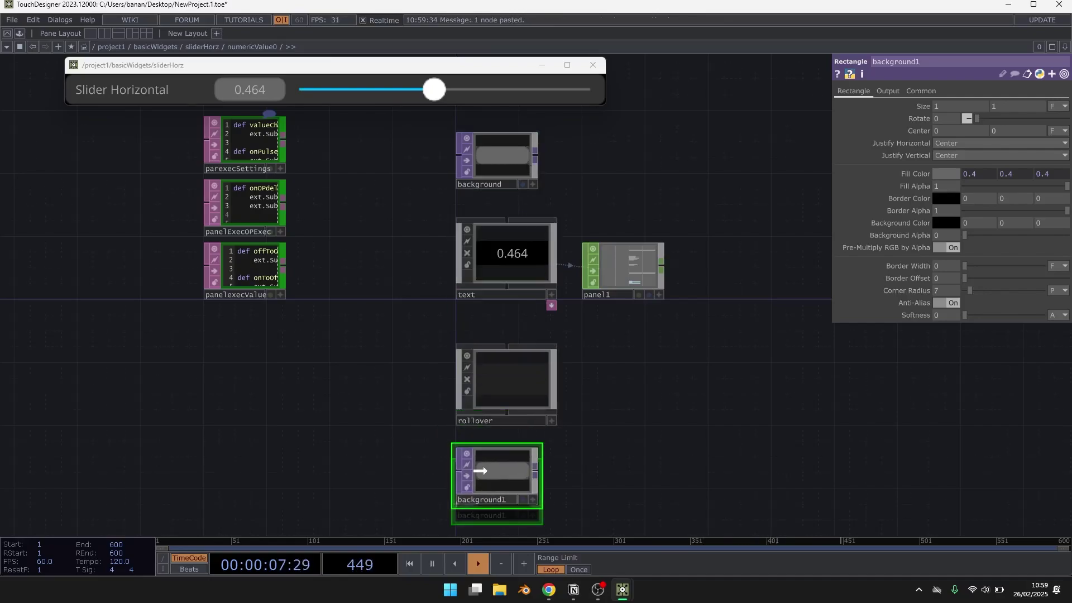
pyautogui.click(480, 470)
pyautogui.scroll(3, 501, 500)
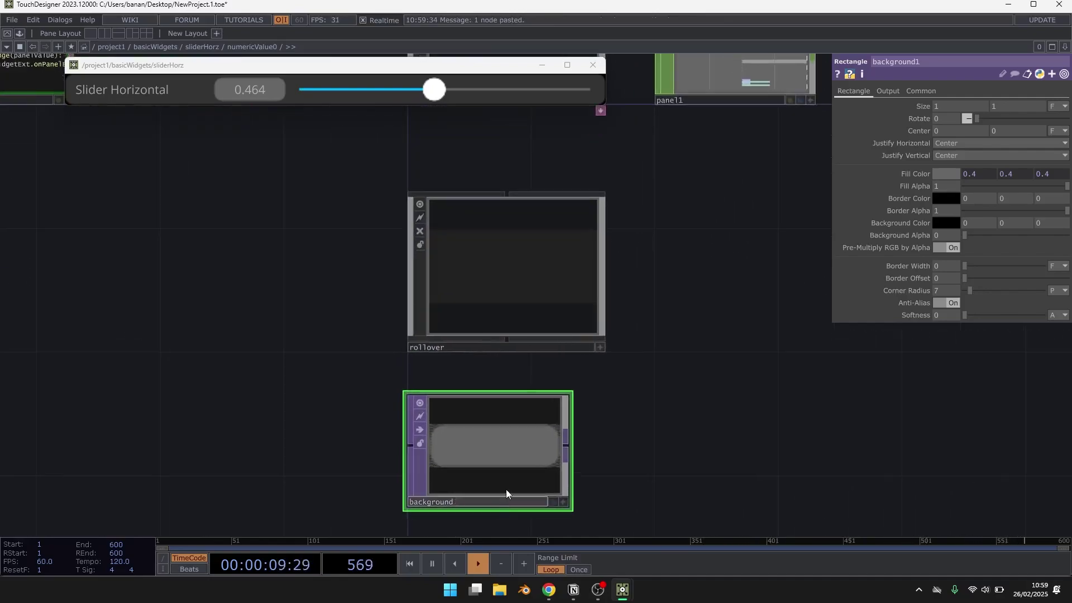
pyautogui.write('rollover')
pyautogui.press('Return')
# Step: Make background_rollover's three fill colour channels expression-driven and give red rollover's expression parent.Widget.par.Rollovercolorr.eval()
pyautogui.click(595, 220)
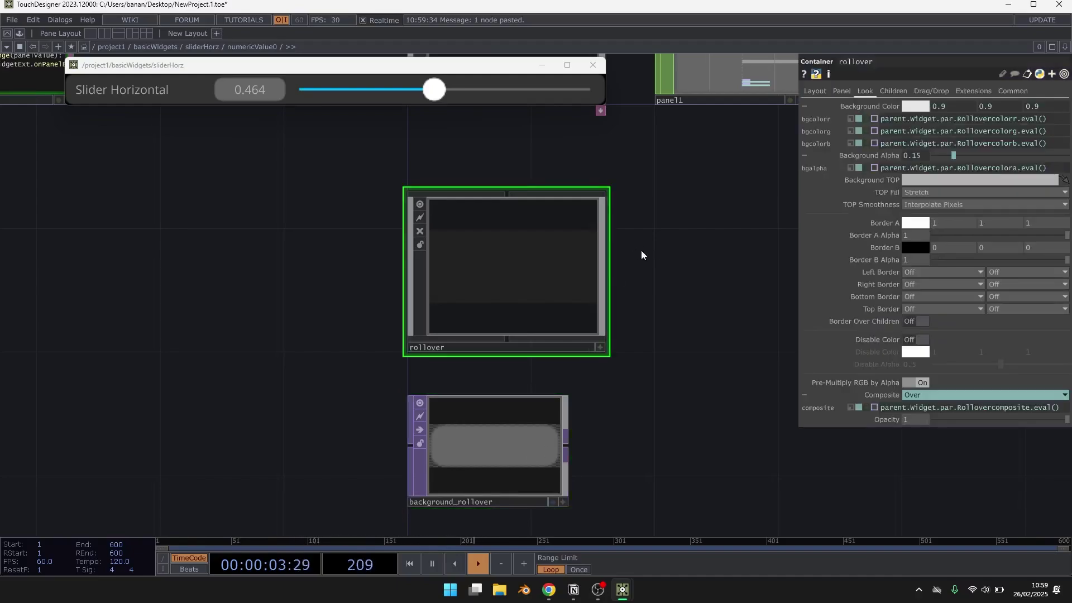
pyautogui.moveTo(636, 254); pyautogui.dragTo(564, 241)
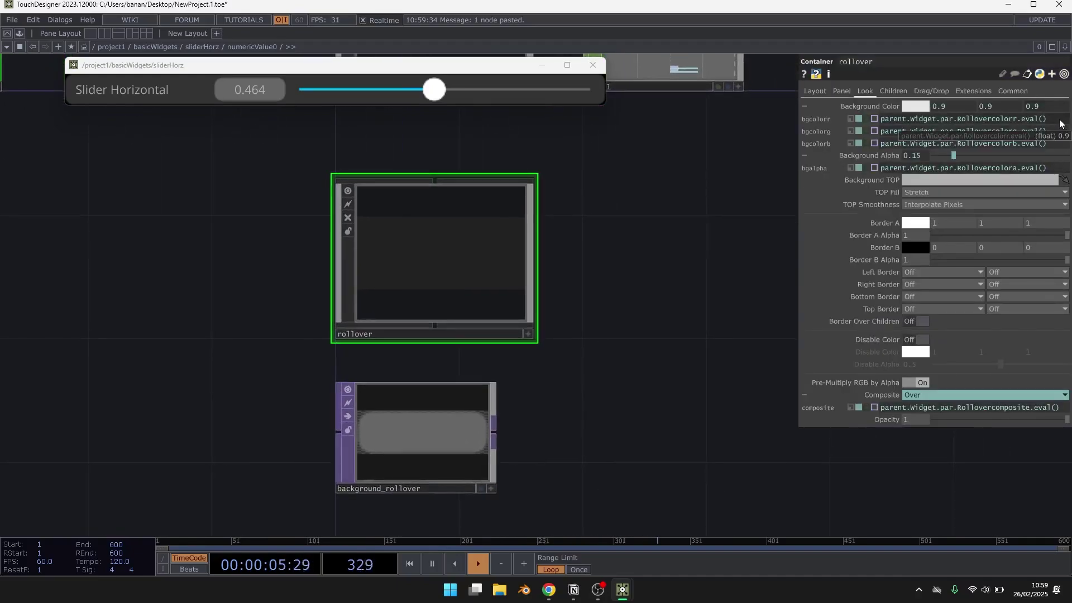
pyautogui.moveTo(1061, 122); pyautogui.dragTo(877, 129)
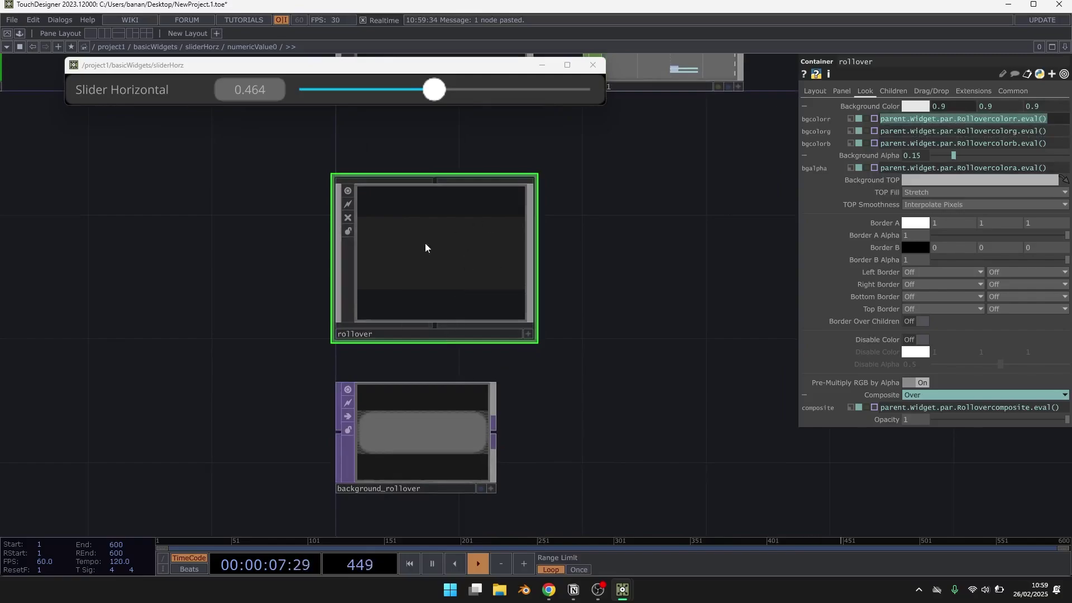
pyautogui.click(460, 414)
pyautogui.click(910, 176)
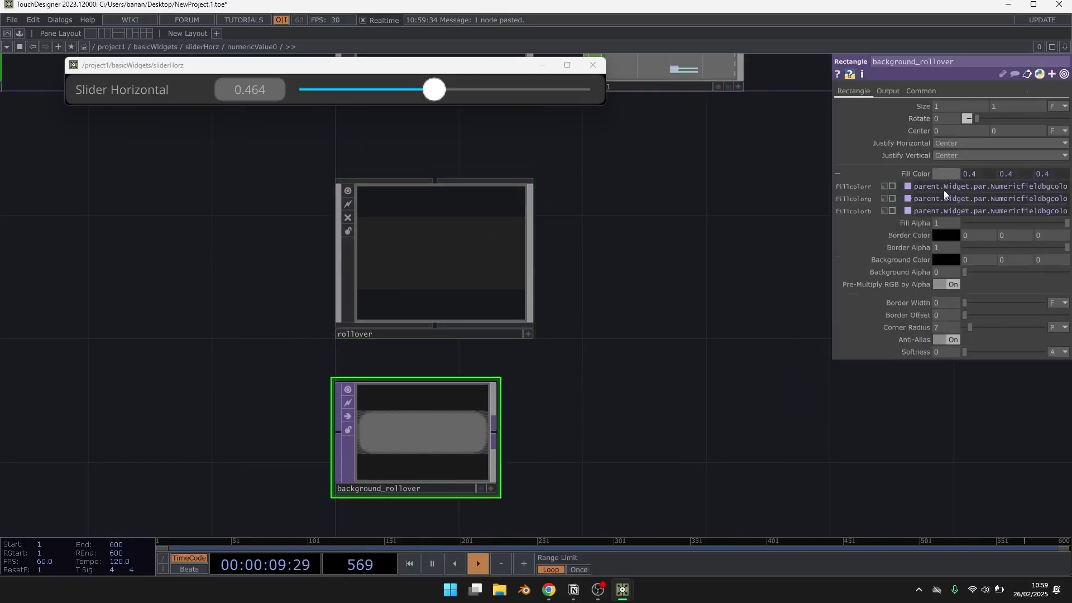
pyautogui.moveTo(831, 193); pyautogui.dragTo(729, 195)
pyautogui.click(788, 186)
pyautogui.click(789, 199)
pyautogui.click(789, 211)
pyautogui.click(851, 186)
pyautogui.hotkey('ctrl', 'v')
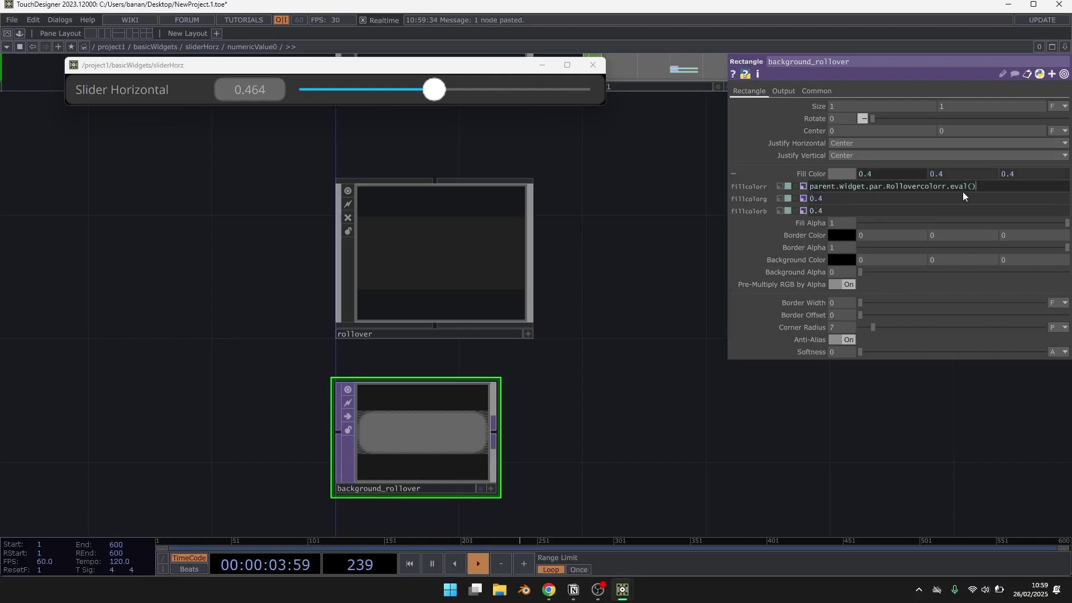
# Step: Set background_rollover's green and blue fill colours to parent.Widget.par.Rollovercolorg.eval() and parent.Widget.par.Rollovercolorb.eval()
pyautogui.click(931, 199)
pyautogui.hotkey('ctrl', 'v')
pyautogui.moveTo(947, 199); pyautogui.dragTo(942, 211)
pyautogui.write('g')
pyautogui.click(942, 210)
pyautogui.hotkey('ctrl', 'v')
pyautogui.write('b')
pyautogui.click(579, 259)
# Step: Copy rollover's background alpha expression, parent.Widget.par.Rollovercolora.eval(), into background_rollover's Fill Alpha
pyautogui.click(454, 263)
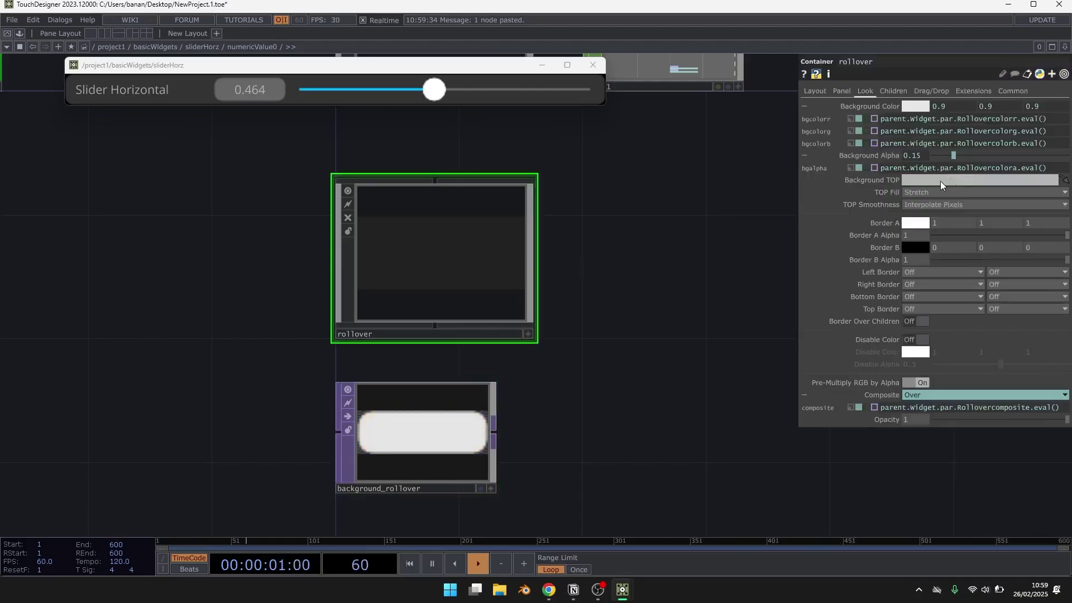
pyautogui.click(995, 169)
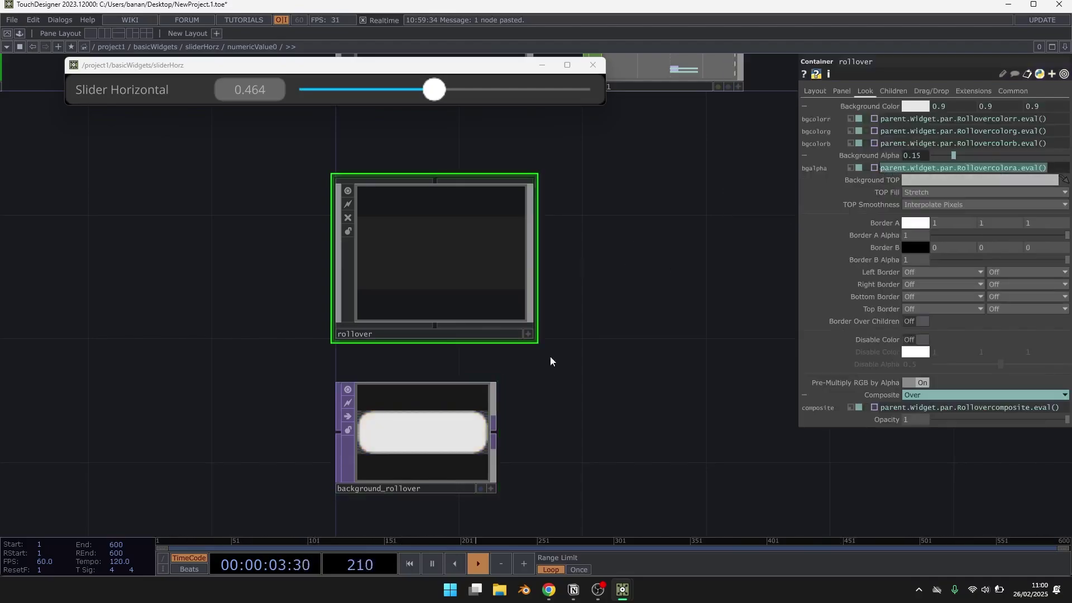
pyautogui.click(447, 403)
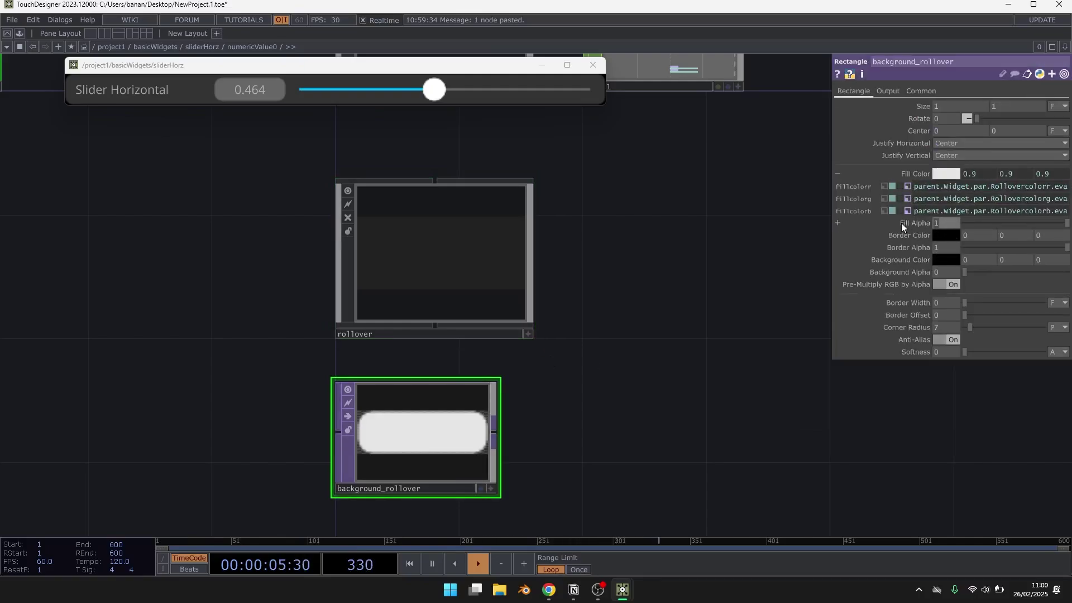
pyautogui.hotkey('ctrl', 'v')
pyautogui.click(674, 293)
# Step: Set rollover's background alpha to 0 and use background_rollover as its Background TOP with Native Resolution fill
pyautogui.click(458, 242)
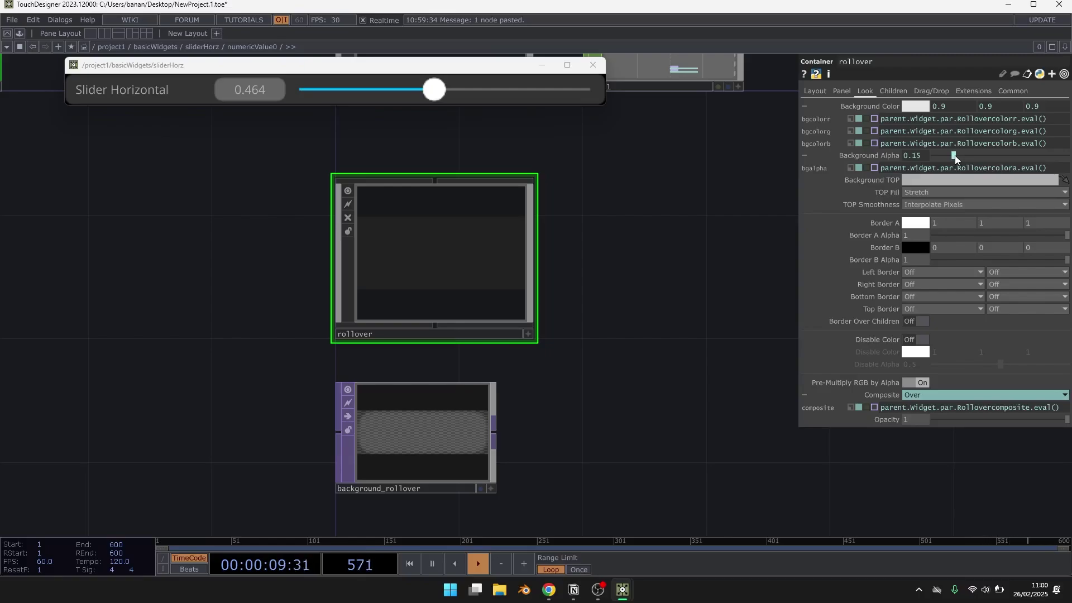
pyautogui.moveTo(955, 156); pyautogui.dragTo(916, 158)
pyautogui.click(891, 105)
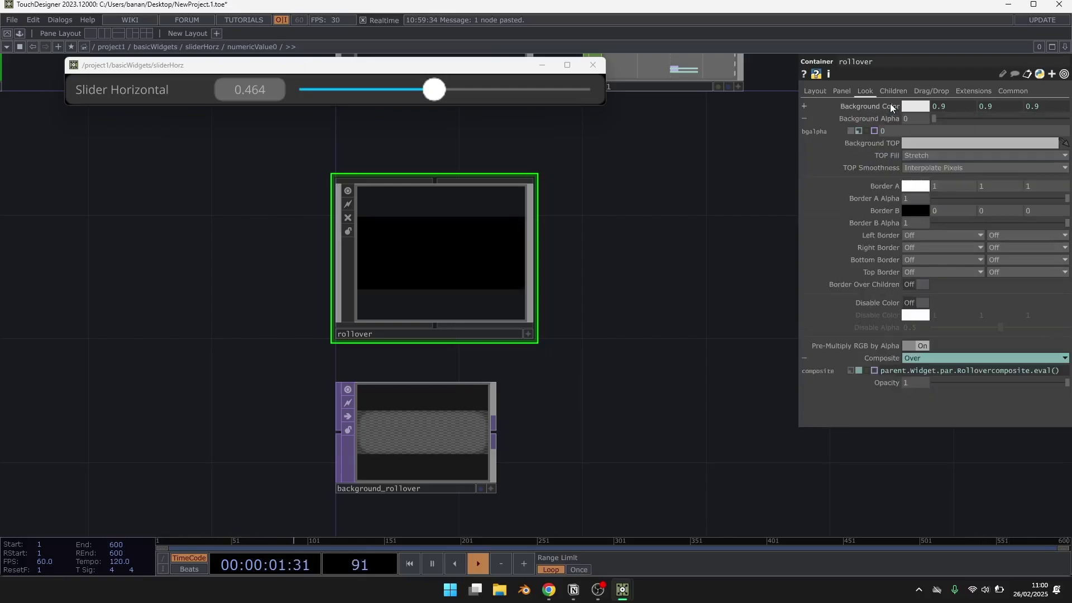
pyautogui.click(887, 116)
pyautogui.moveTo(425, 448); pyautogui.dragTo(923, 131)
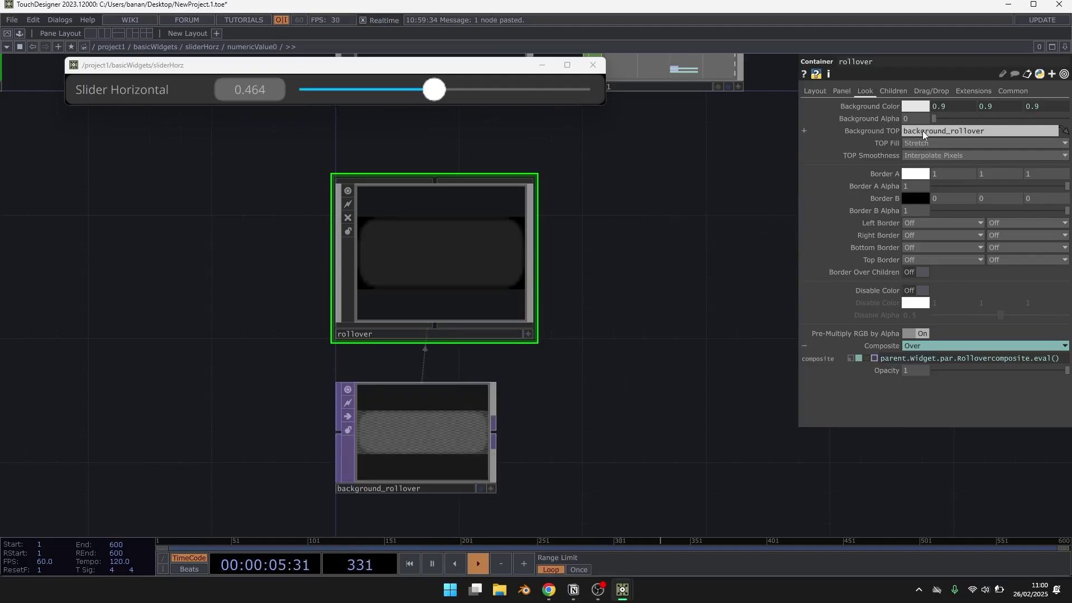
pyautogui.click(940, 141)
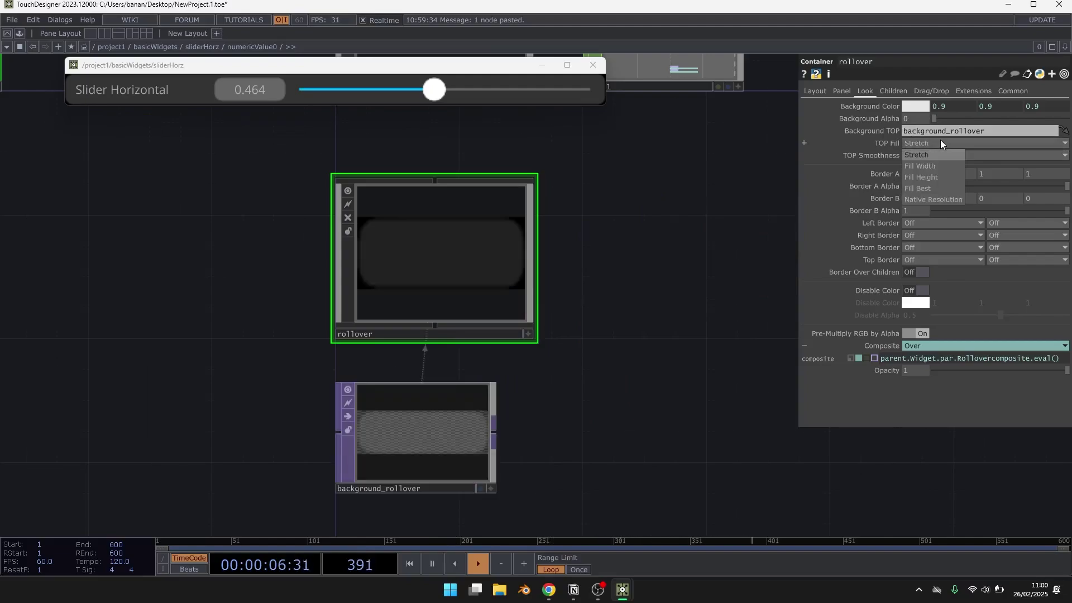
pyautogui.click(919, 200)
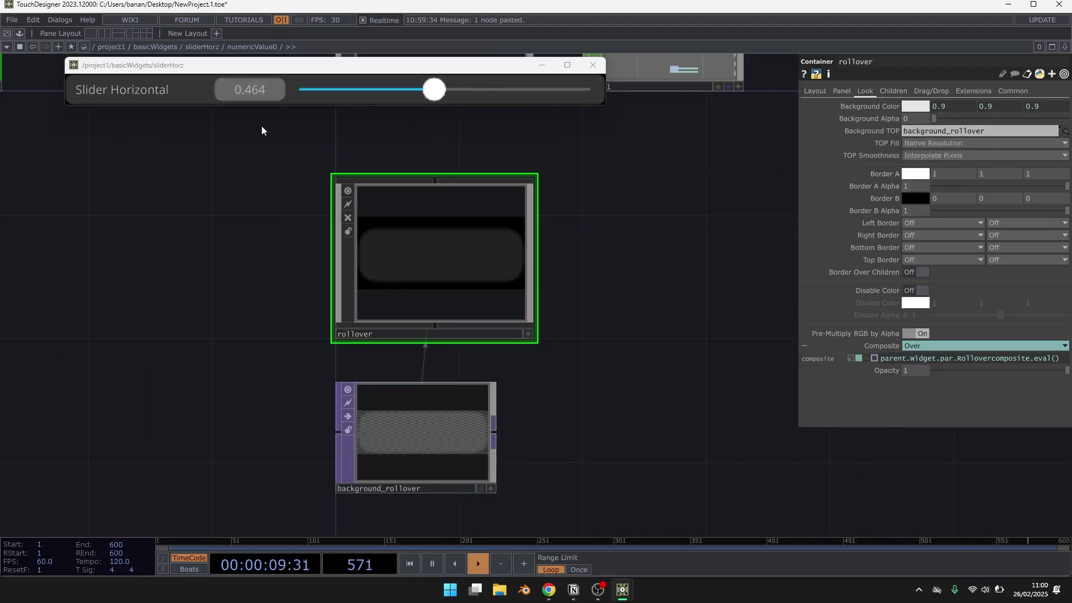
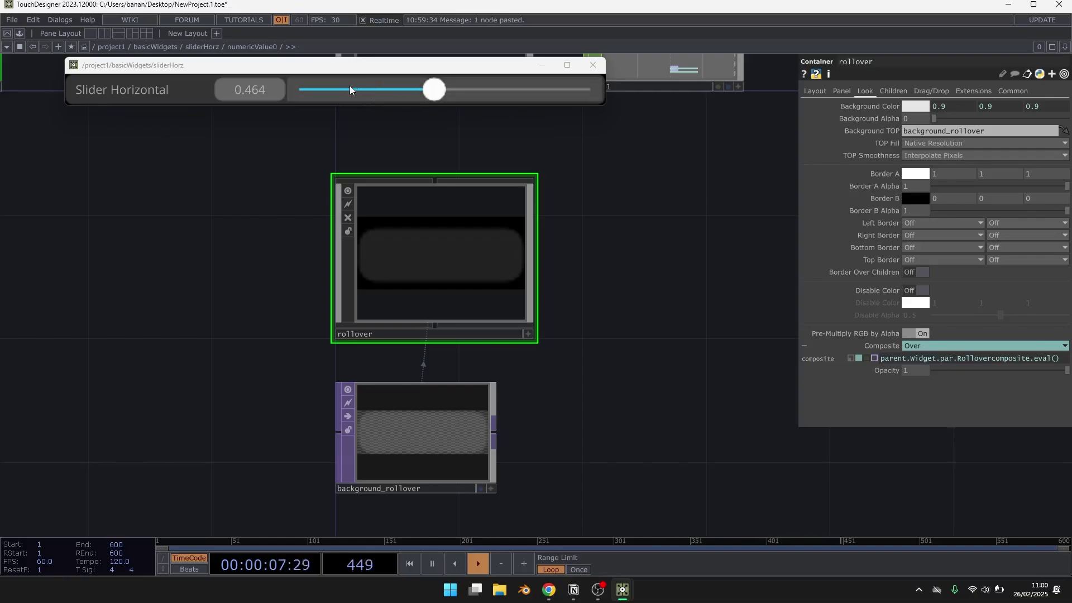
# Step: In the slider0 network, paste the background rectangle above rollover and rename it background_rollover
pyautogui.press('u')
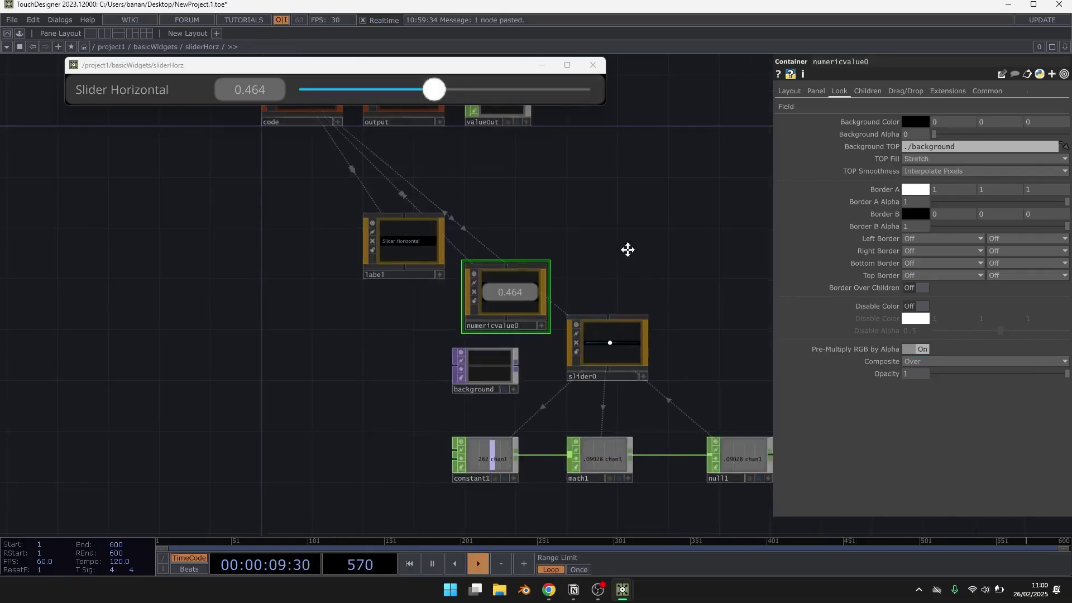
pyautogui.scroll(5, 607, 344)
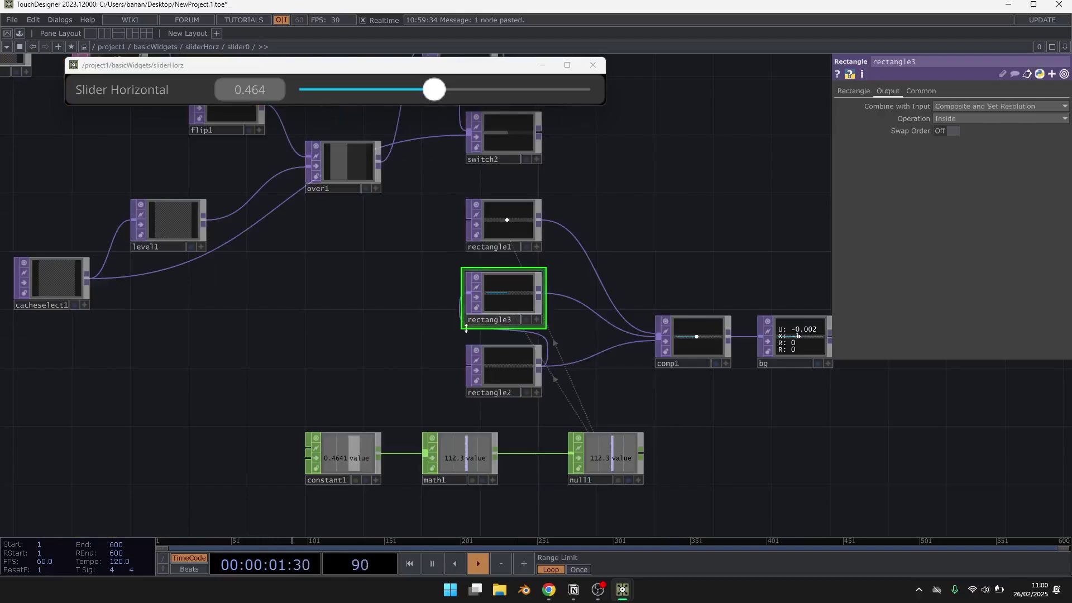
pyautogui.scroll(-8, 461, 330)
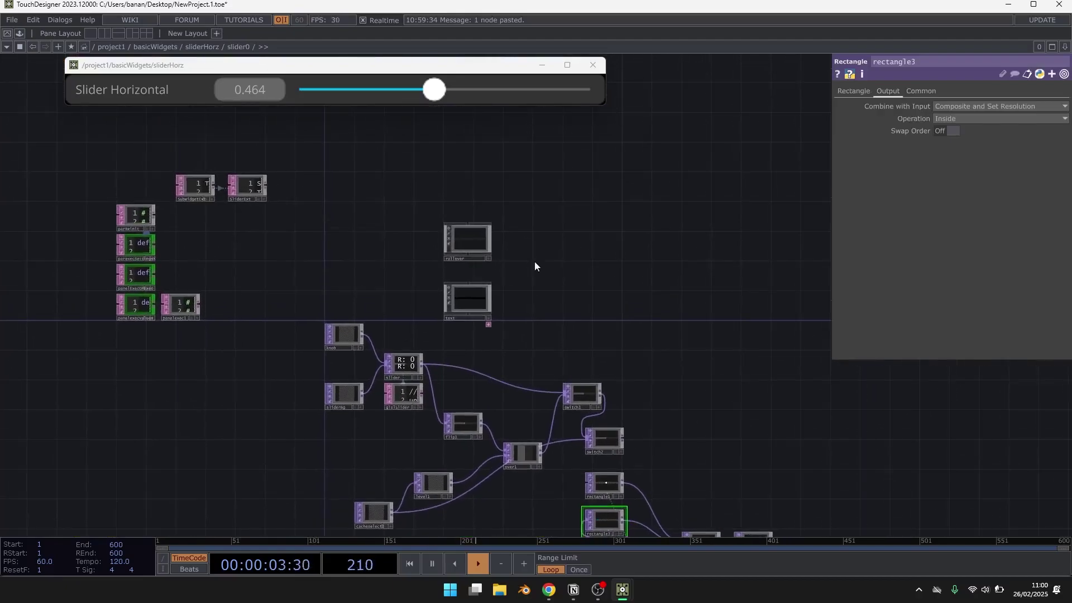
pyautogui.scroll(3, 484, 199)
pyautogui.hotkey('ctrl', 'v')
pyautogui.scroll(3, 484, 199)
pyautogui.moveTo(558, 183); pyautogui.dragTo(485, 211)
pyautogui.scroll(3, 463, 173)
pyautogui.click(467, 315)
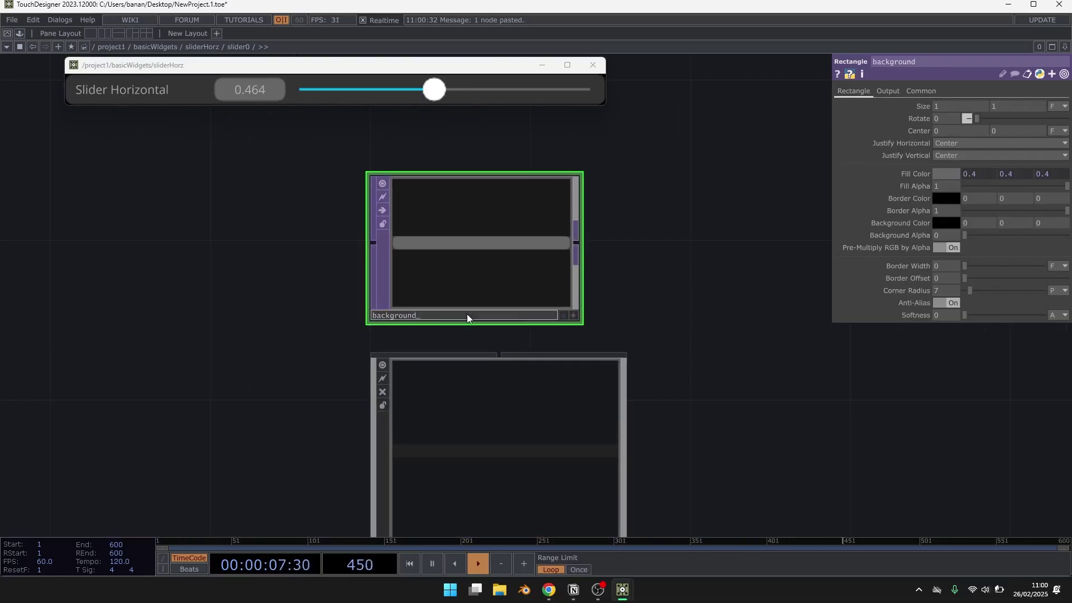
pyautogui.write('rollover')
pyautogui.press('Return')
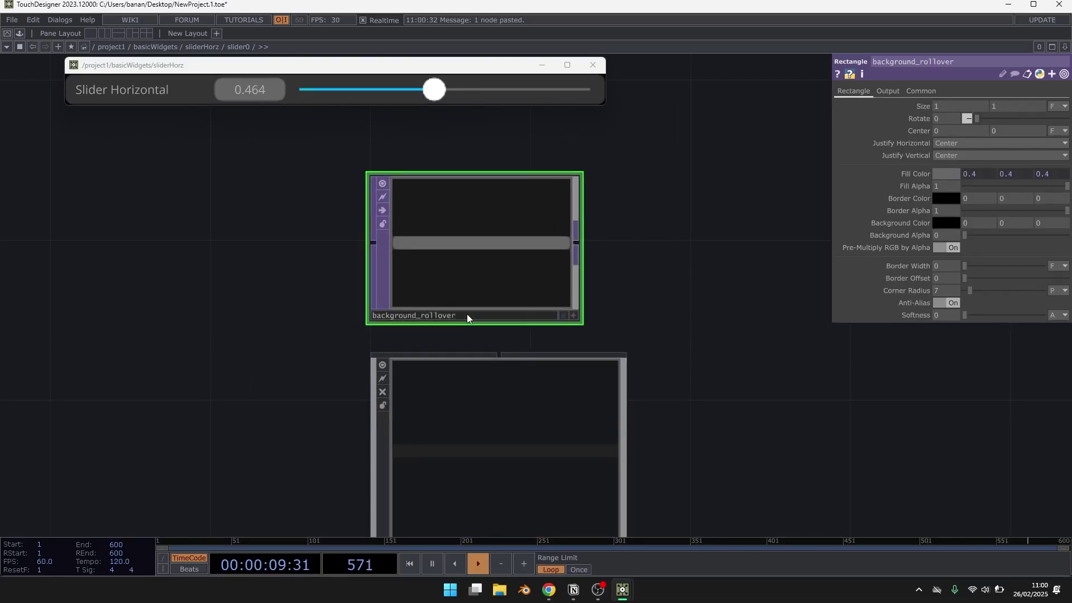
# Step: Drive the red fill colour of slider0's background_rollover with rollover's expression parent.Widget.par.Rollovercolorr.eval()
pyautogui.scroll(-2, 531, 186)
pyautogui.click(537, 314)
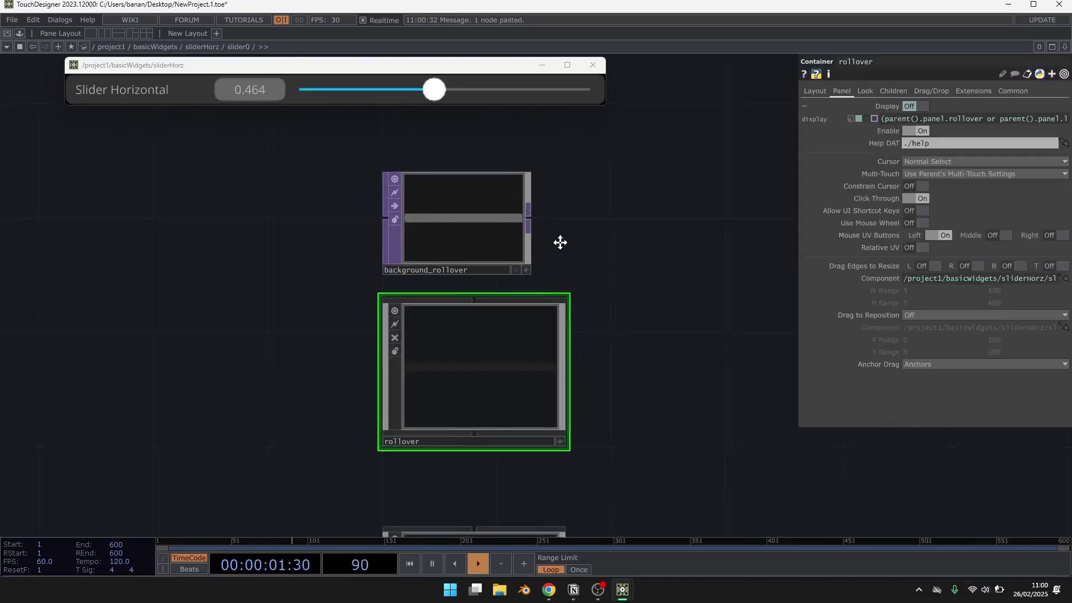
pyautogui.click(865, 91)
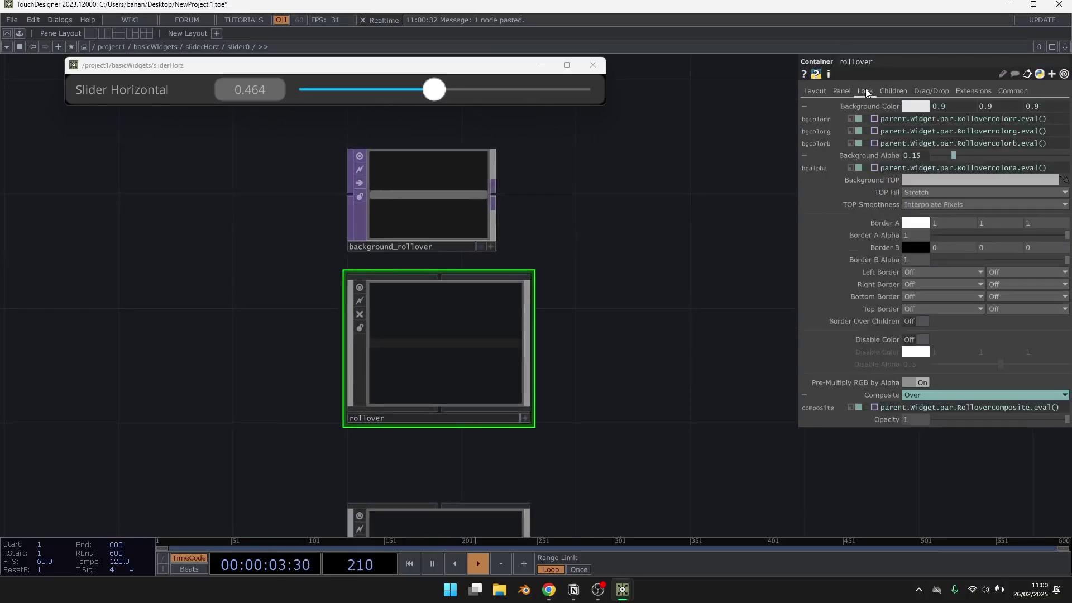
pyautogui.scroll(2, 626, 195)
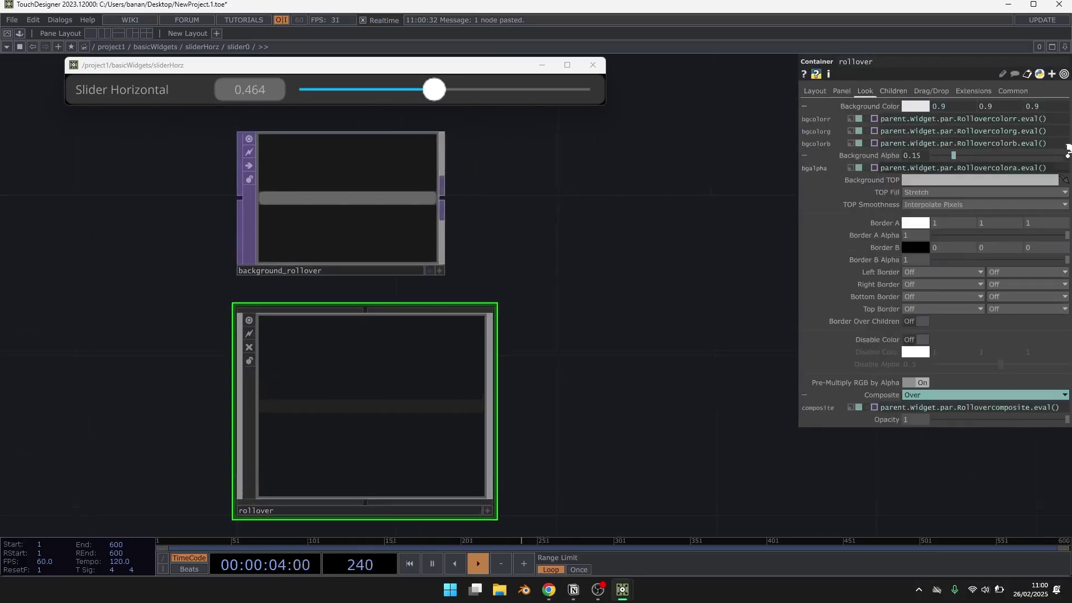
pyautogui.click(333, 206)
pyautogui.click(905, 177)
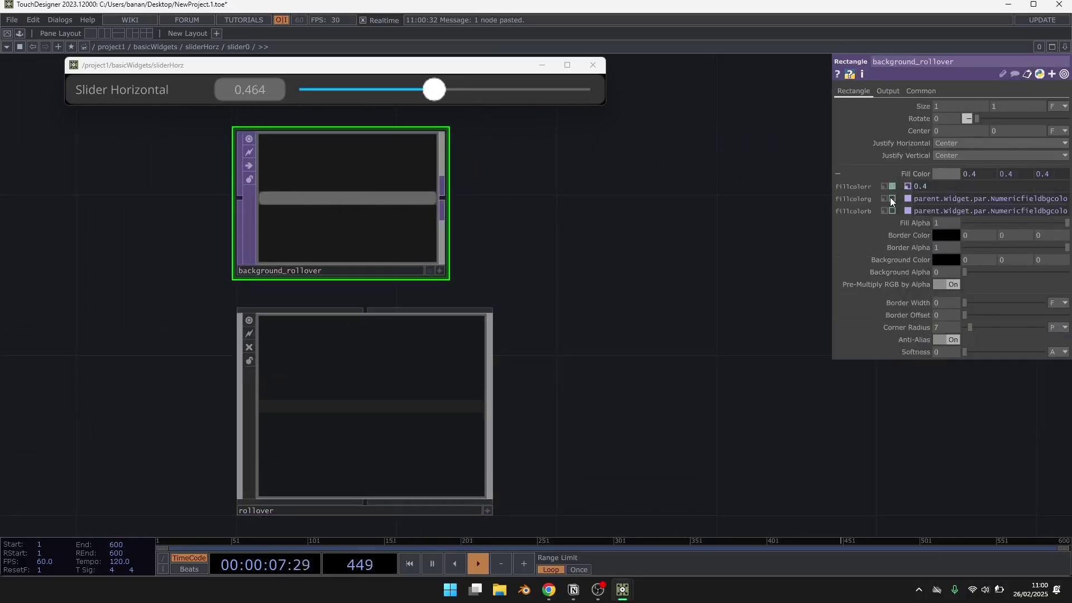
pyautogui.write('parent.Widget.par.Rollovercolorr.eval()')
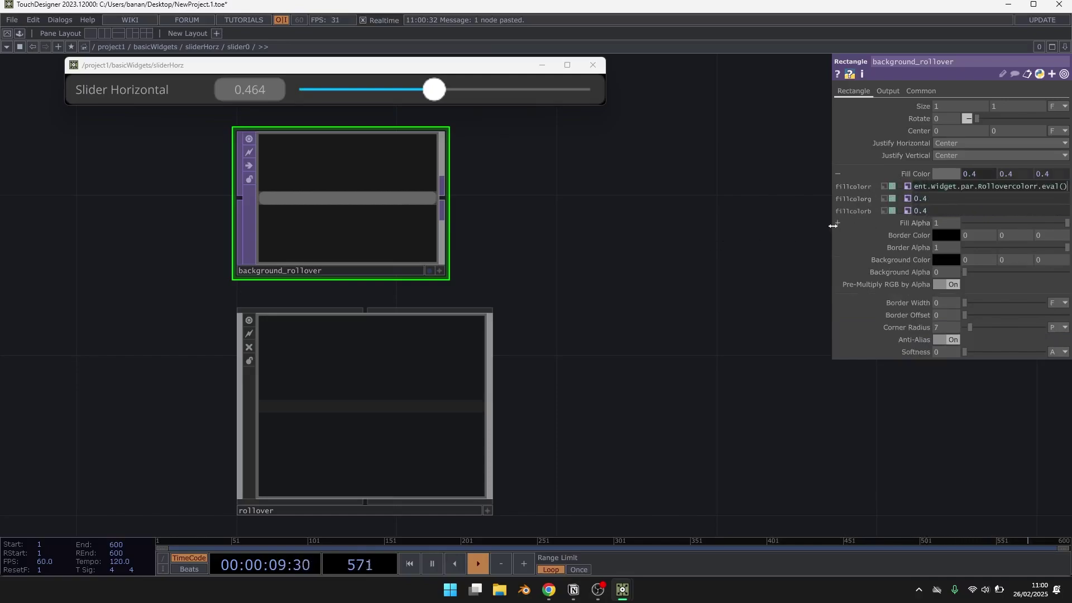
# Step: Give the green and blue fill colours of slider0's background_rollover the matching Rollovercolorg and Rollovercolorb expressions
pyautogui.moveTo(833, 225); pyautogui.dragTo(560, 221)
pyautogui.write('parent.widget.par.Rollovercolorr.eval()')
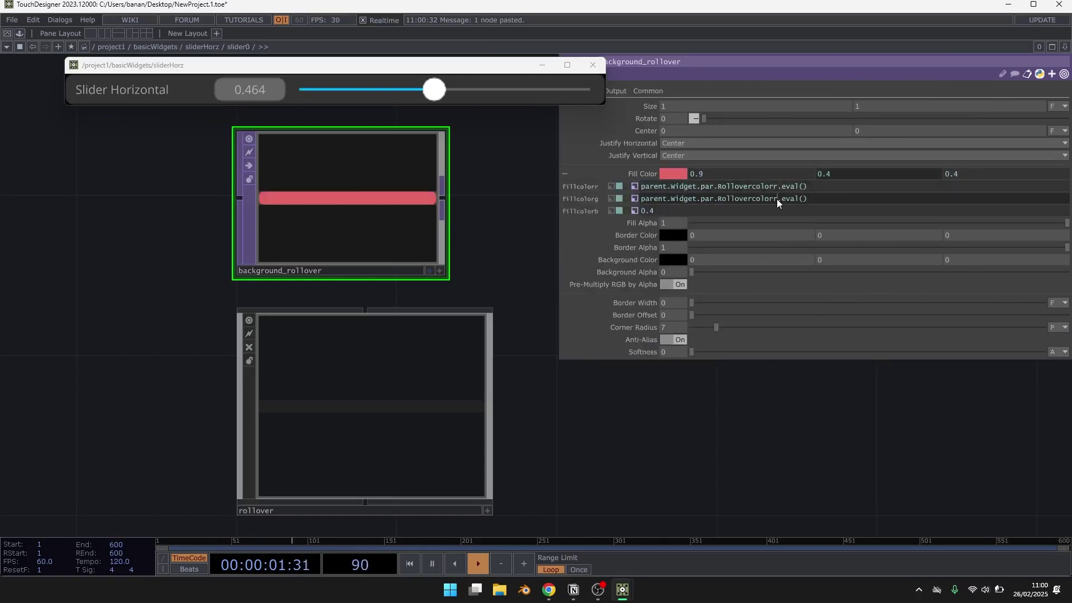
pyautogui.press('Tab')
pyautogui.click(775, 211)
pyautogui.write('b.eva')
pyautogui.click(879, 445)
# Step: Set the Fill Alpha of slider0's background_rollover to rollover's alpha expression, parent.Widget.par.Rollovercolora.eval()
pyautogui.scroll(-2, 468, 262)
pyautogui.click(433, 333)
pyautogui.click(399, 229)
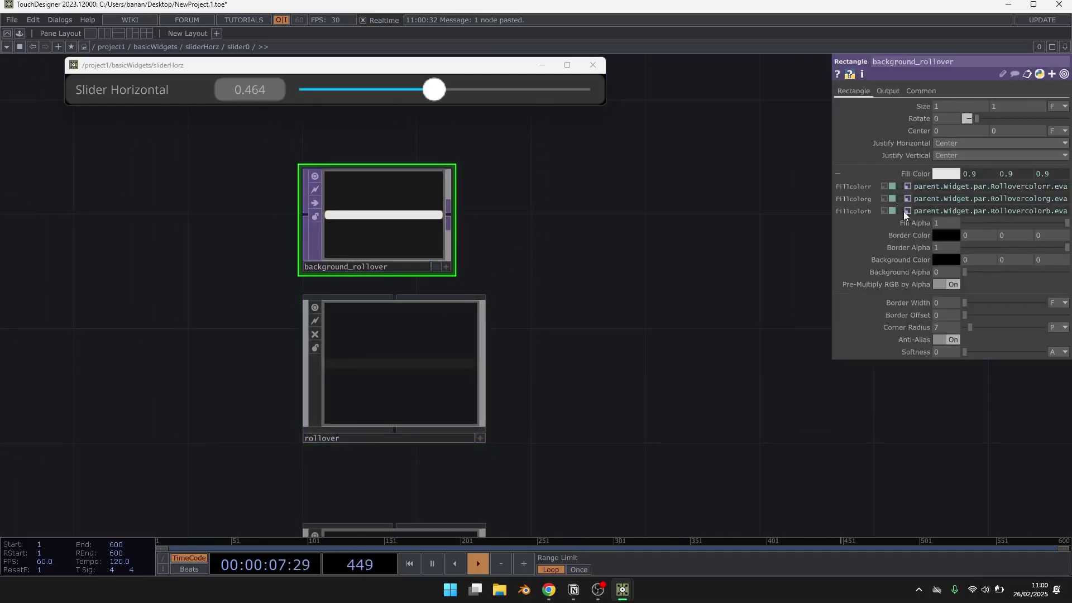
pyautogui.click(436, 324)
pyautogui.click(900, 171)
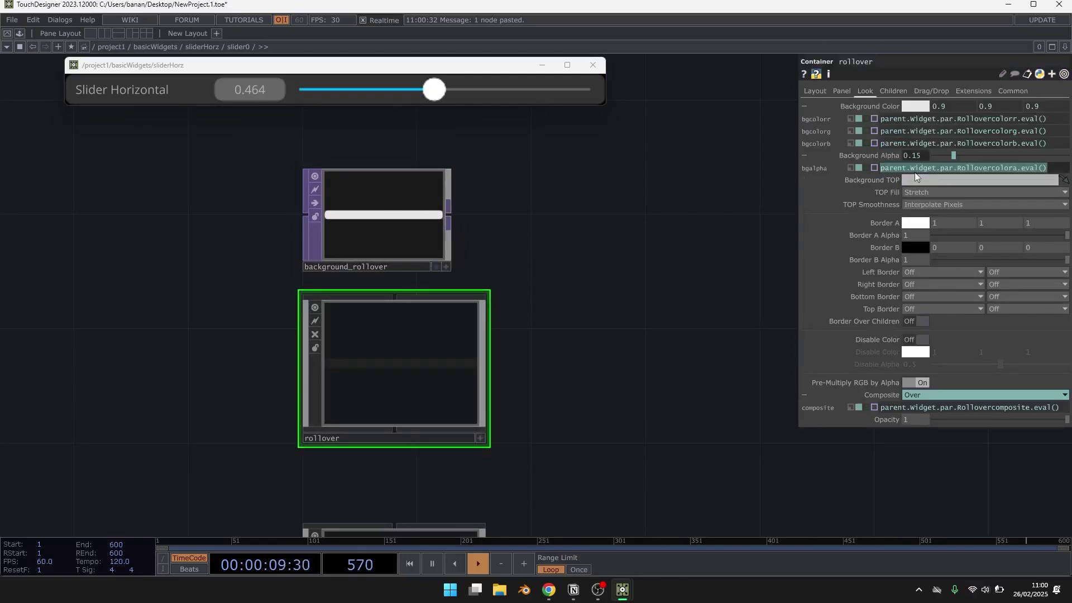
pyautogui.click(375, 229)
pyautogui.hotkey('ctrl', 'v')
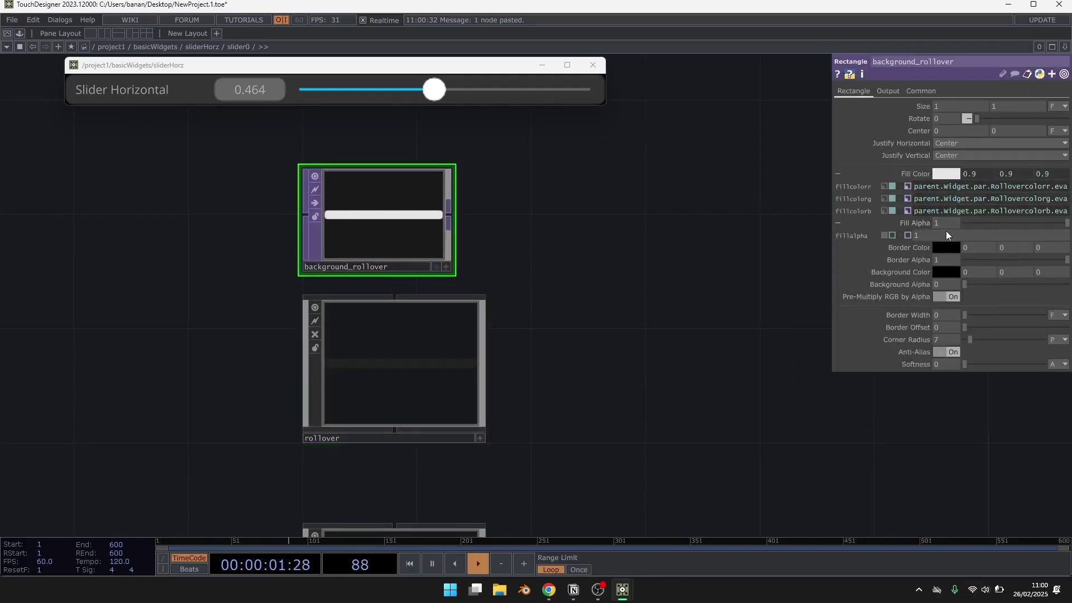
# Step: In slider0, set rollover's background alpha to 0 and assign background_rollover as Background TOP at Native Resolution
pyautogui.click(448, 345)
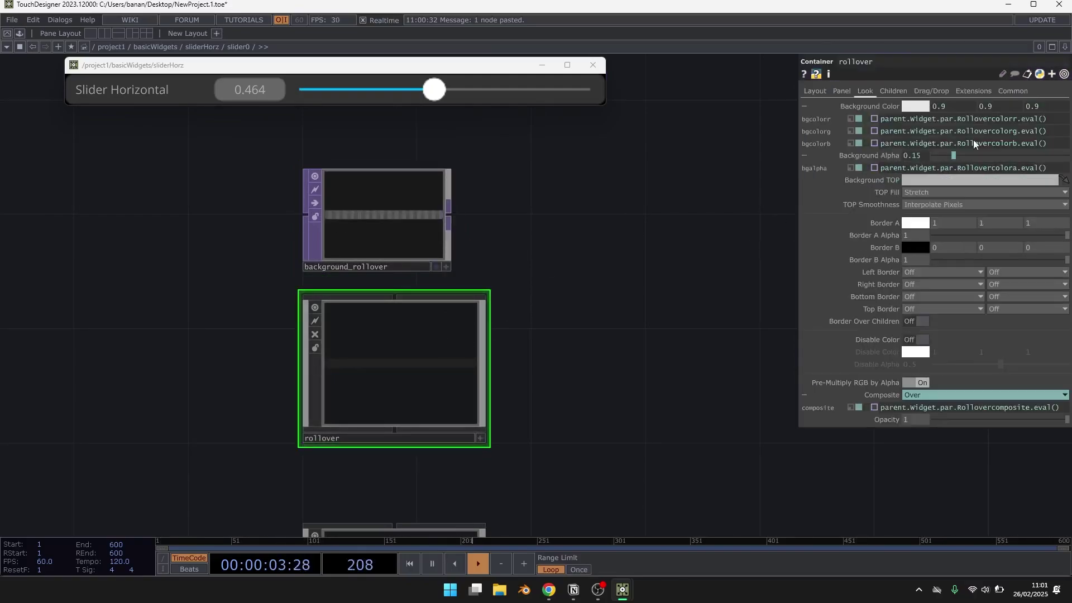
pyautogui.moveTo(955, 155); pyautogui.dragTo(922, 155)
pyautogui.moveTo(391, 215); pyautogui.dragTo(950, 180)
pyautogui.click(942, 191)
pyautogui.click(927, 247)
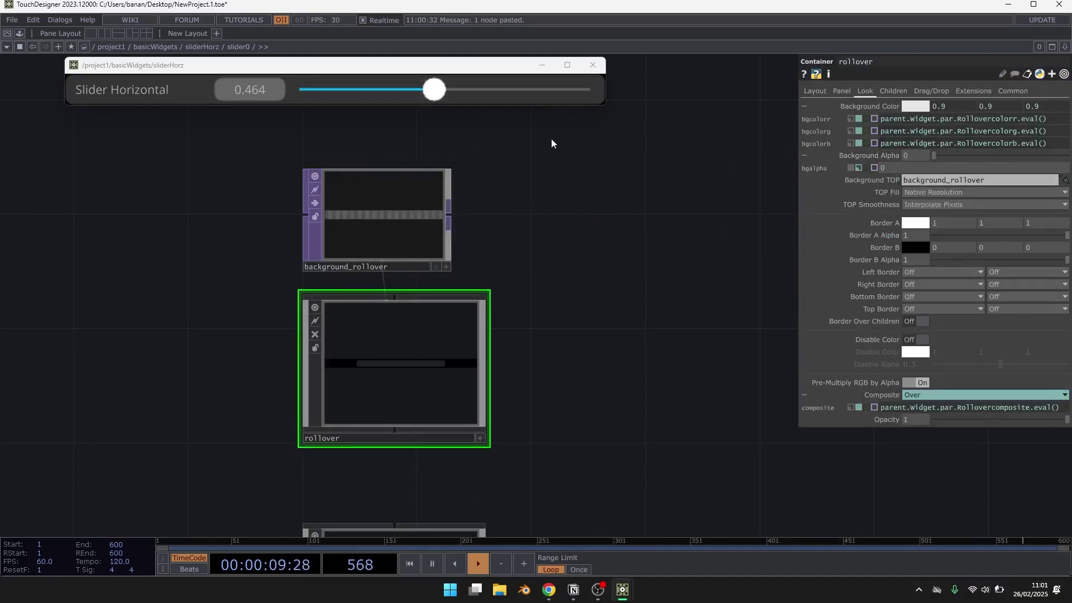
# Step: Go up to project1, enter the Interface container and delete its old Radius slider widget
pyautogui.scroll(-3, 567, 223)
pyautogui.scroll(5, 571, 216)
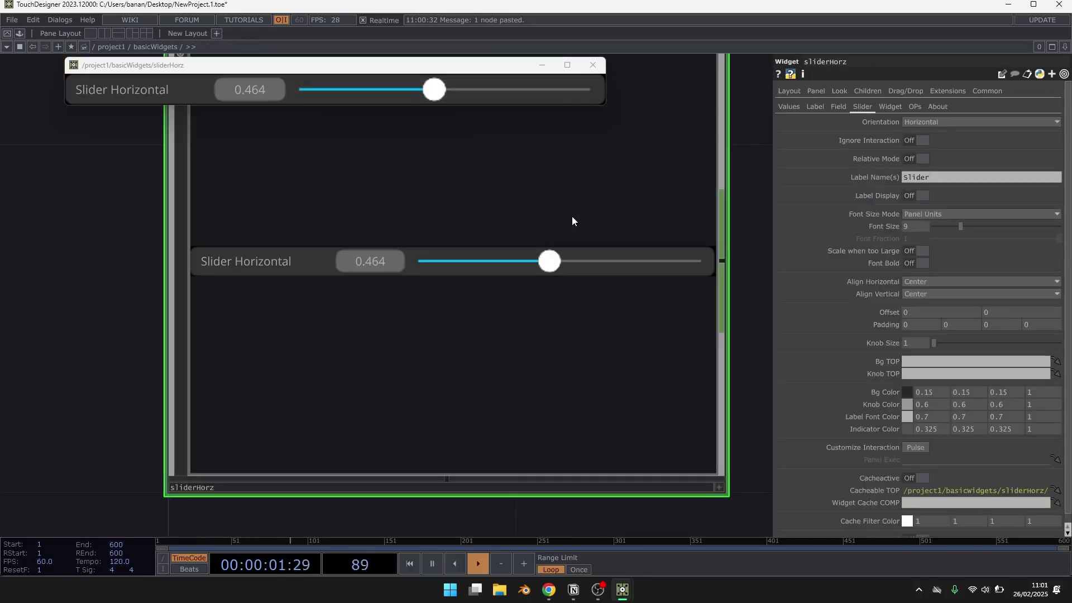
pyautogui.scroll(-5, 580, 235)
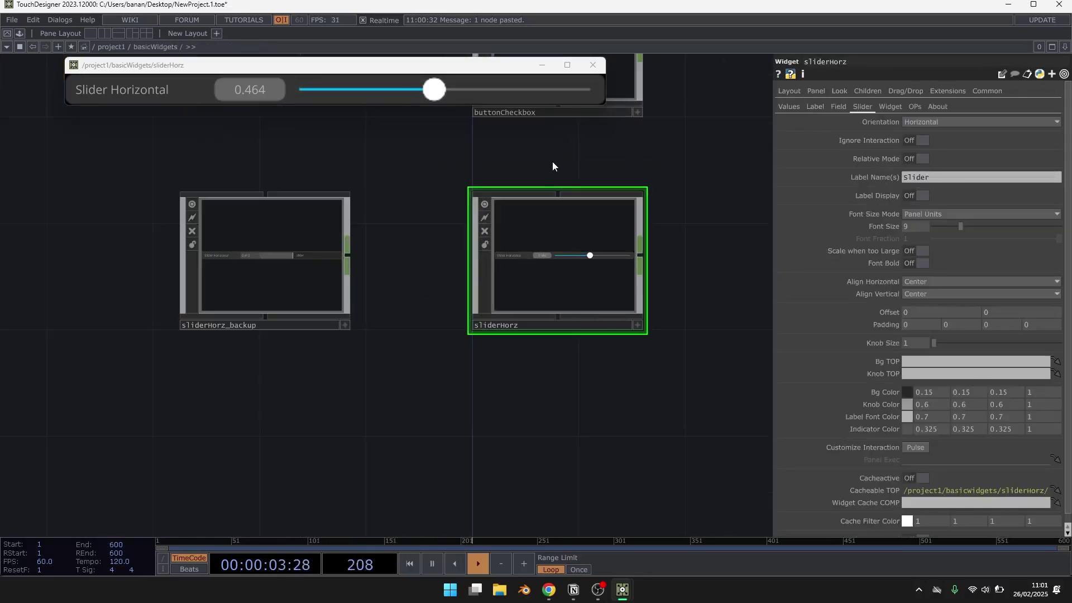
pyautogui.moveTo(555, 163); pyautogui.dragTo(494, 199)
pyautogui.press('u')
pyautogui.click(671, 168)
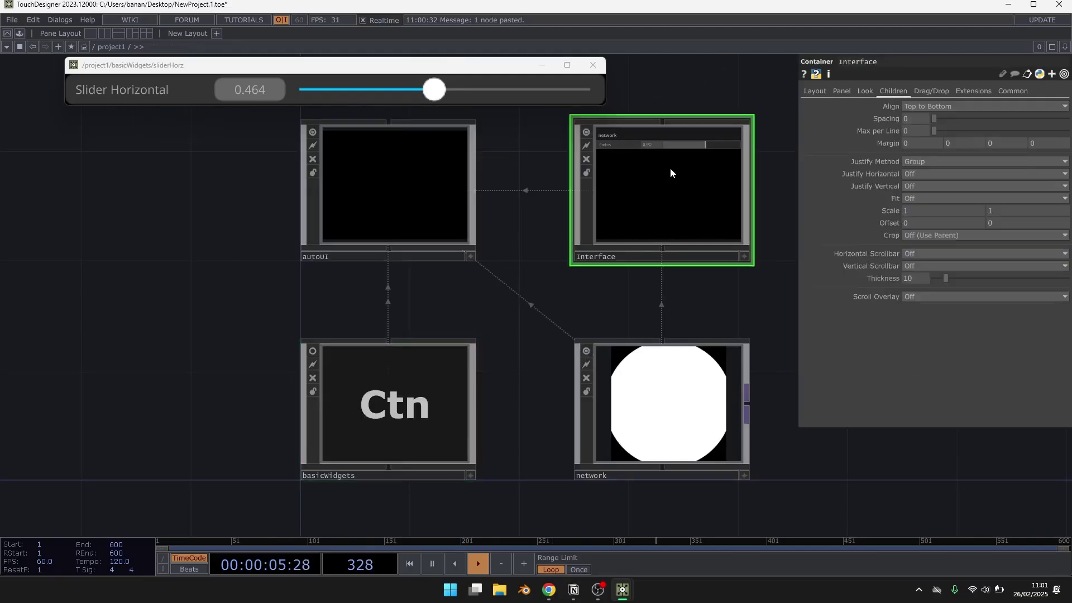
pyautogui.press('i')
pyautogui.scroll(3, 484, 328)
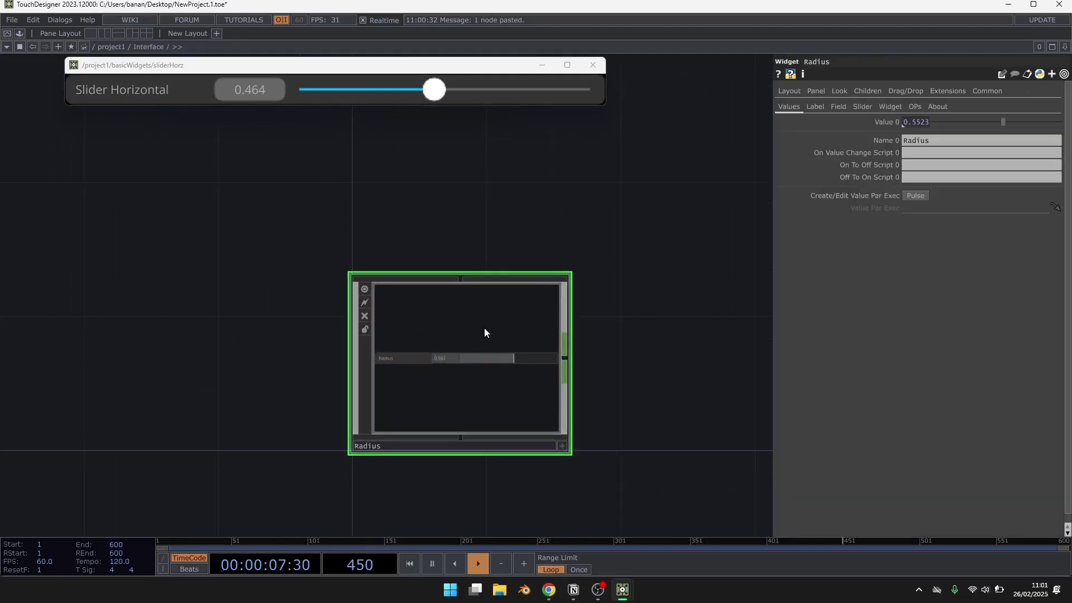
pyautogui.press('Delete')
# Step: Return to project1 and regenerate the interface with autoUI's Generate UI
pyautogui.press('u')
pyautogui.click(397, 181)
pyautogui.moveTo(481, 308); pyautogui.dragTo(396, 317)
pyautogui.click(914, 152)
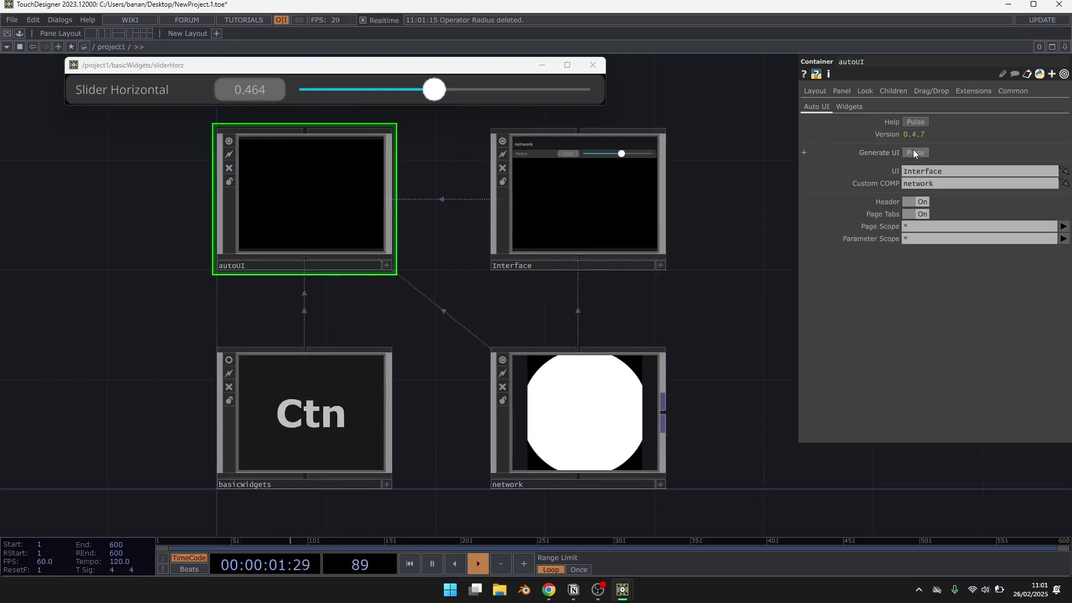
# Step: Examine the regenerated Radius slider in the Interface container's viewer
pyautogui.scroll(5, 638, 133)
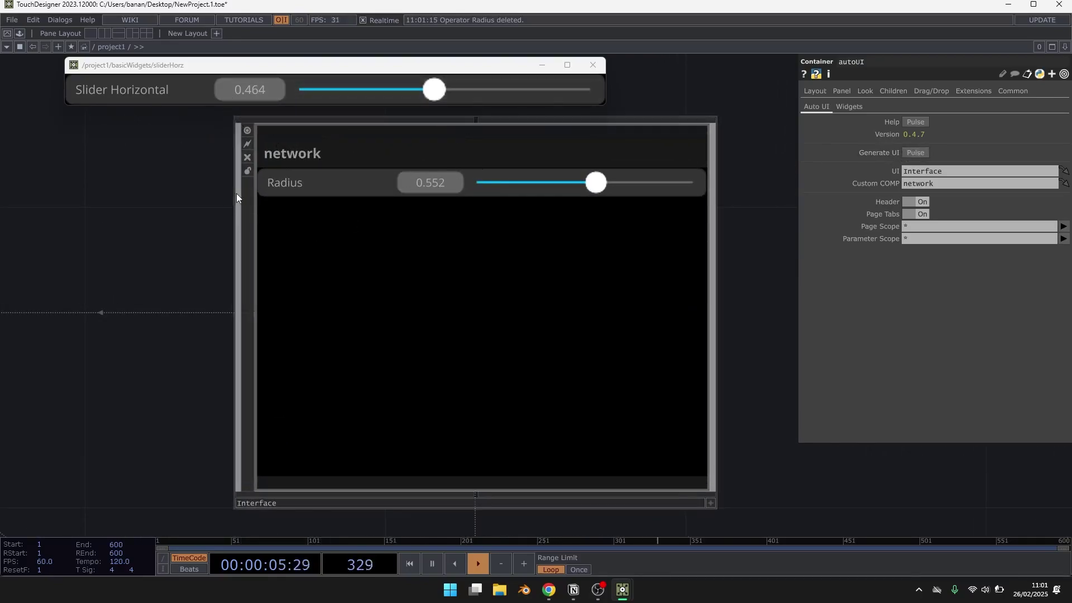
pyautogui.click(710, 504)
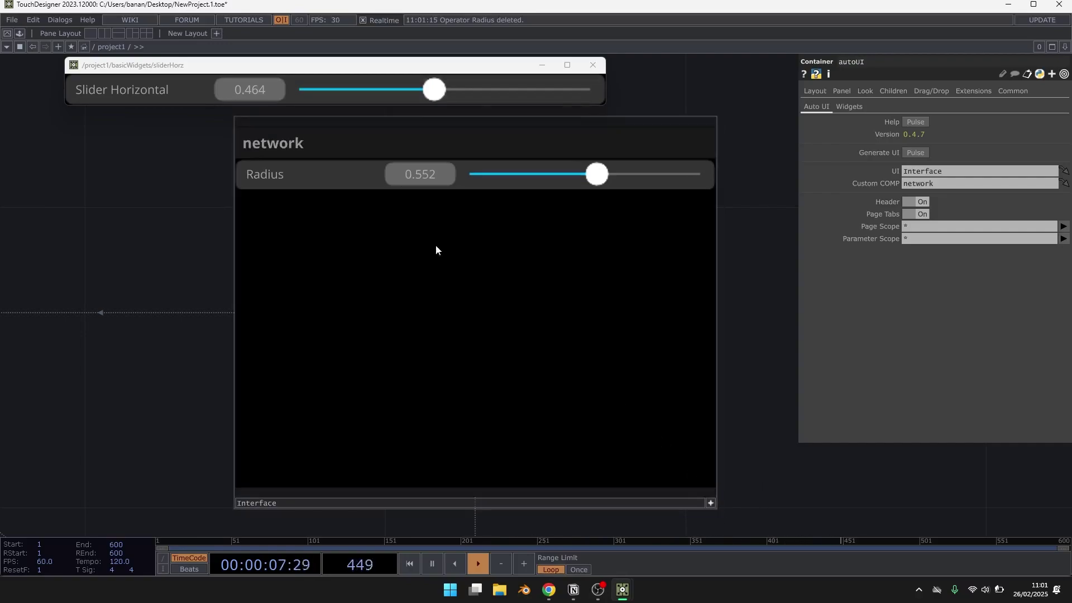
pyautogui.click(710, 504)
pyautogui.scroll(-2, 556, 148)
pyautogui.scroll(2, 561, 156)
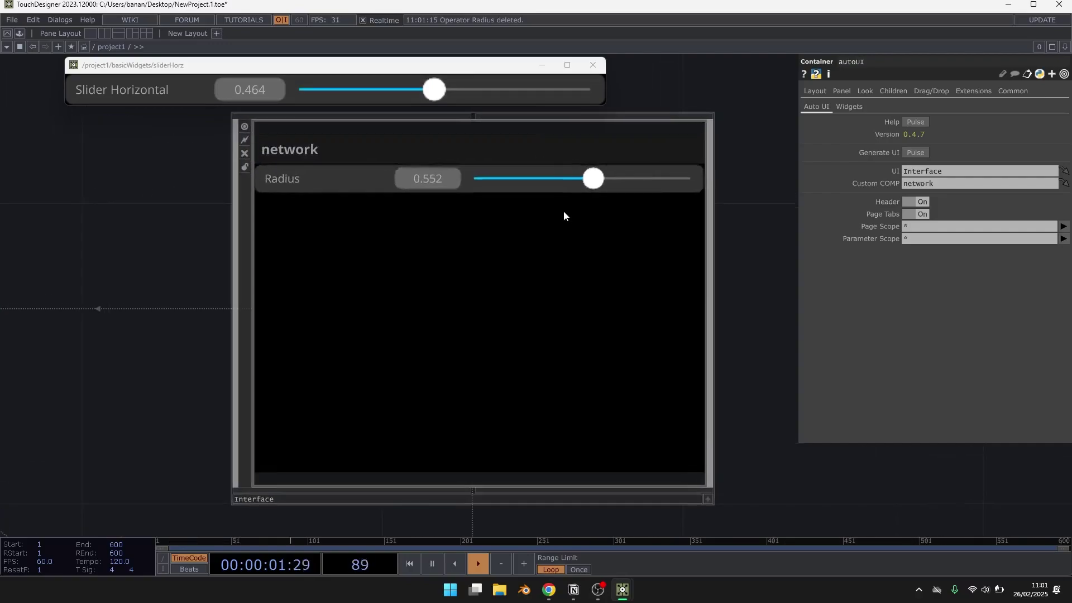
# Step: Enter the Interface container and set the Radius widget's Background Color to dark grey 0.1, 0.1, 0.1
pyautogui.click(564, 212)
pyautogui.scroll(-3, 608, 193)
pyautogui.press('i')
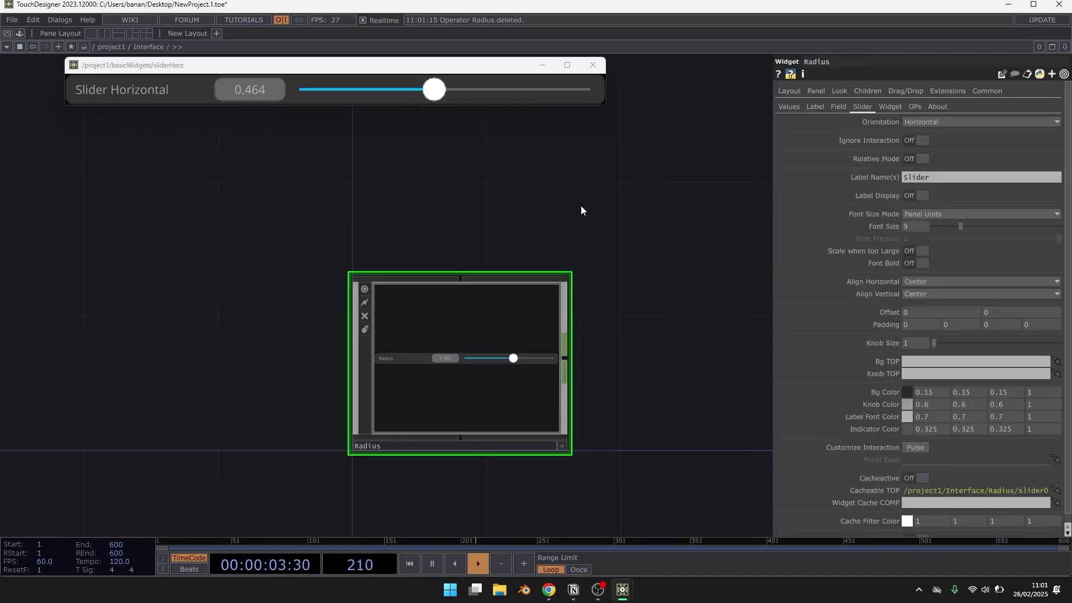
pyautogui.scroll(2, 541, 400)
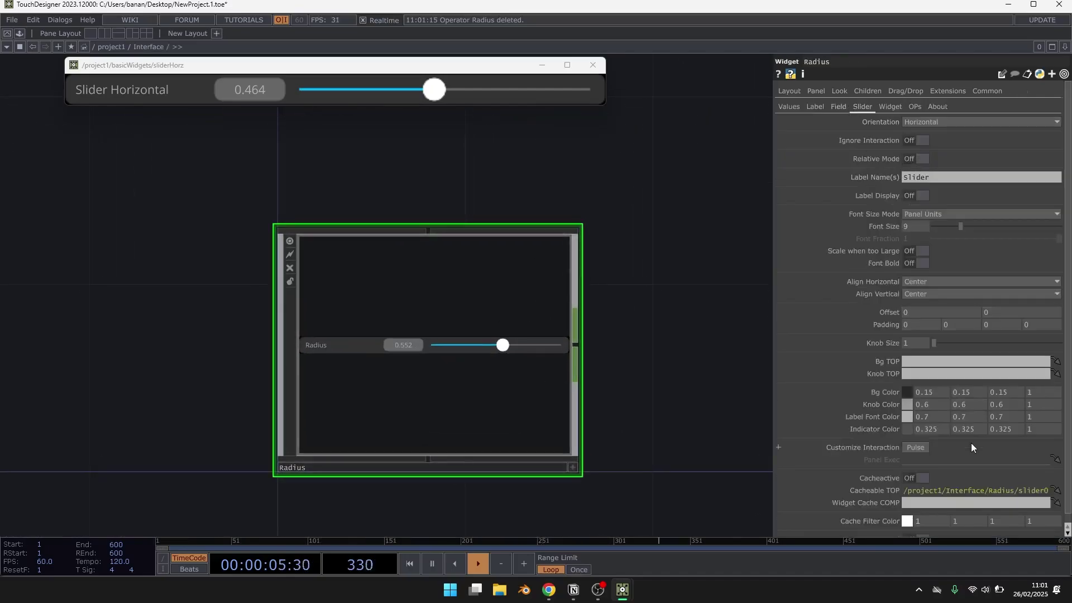
pyautogui.click(839, 107)
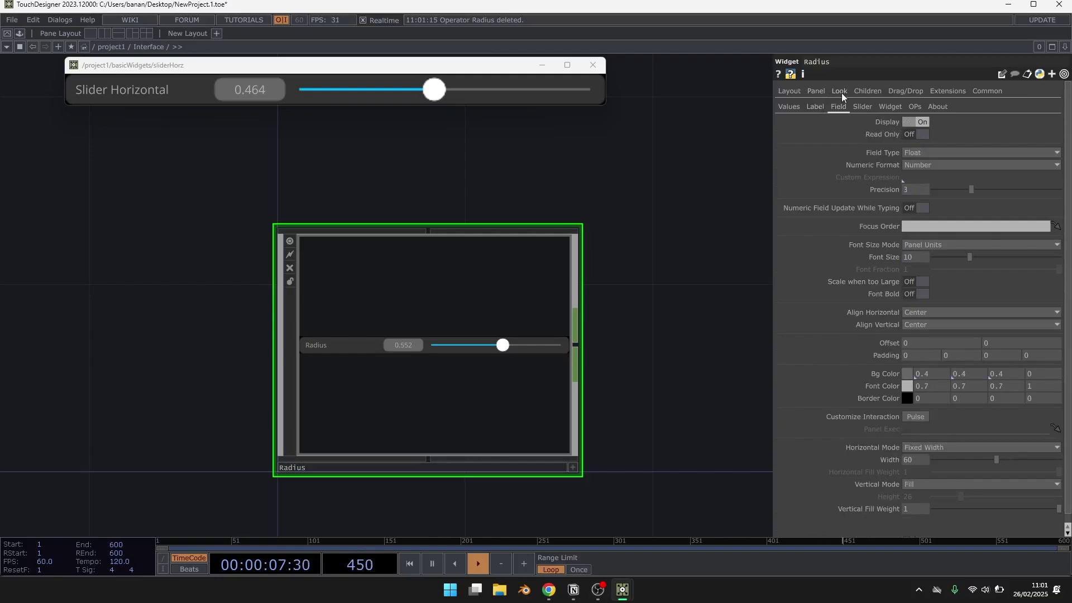
pyautogui.click(839, 90)
pyautogui.click(916, 123)
pyautogui.click(940, 236)
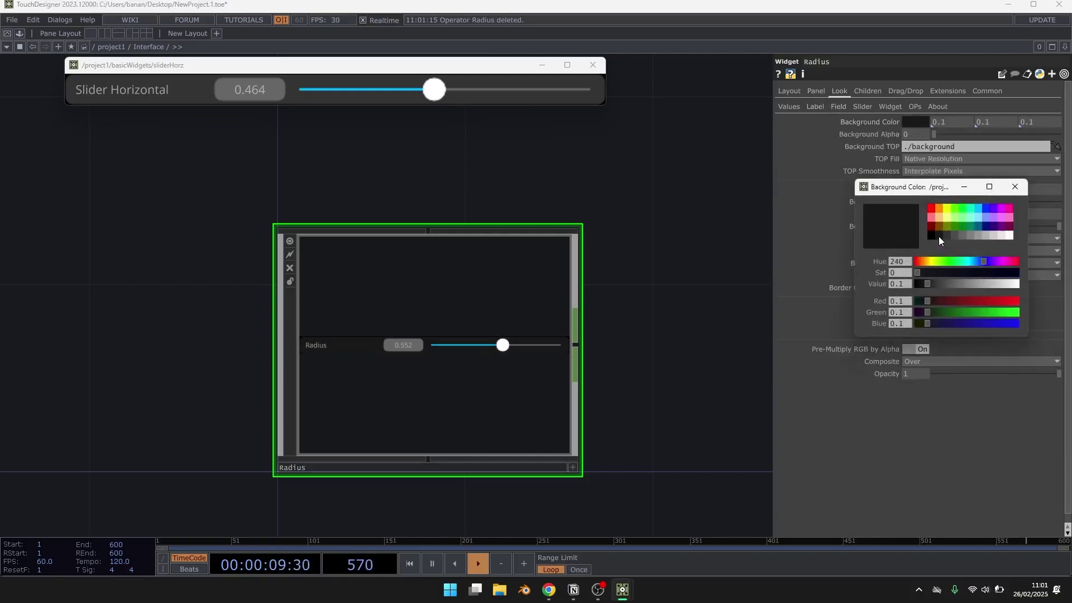
pyautogui.click(1015, 186)
# Step: Set the Bg Color of the Radius widget's value field to grey 0.2, 0.2, 0.2
pyautogui.click(839, 107)
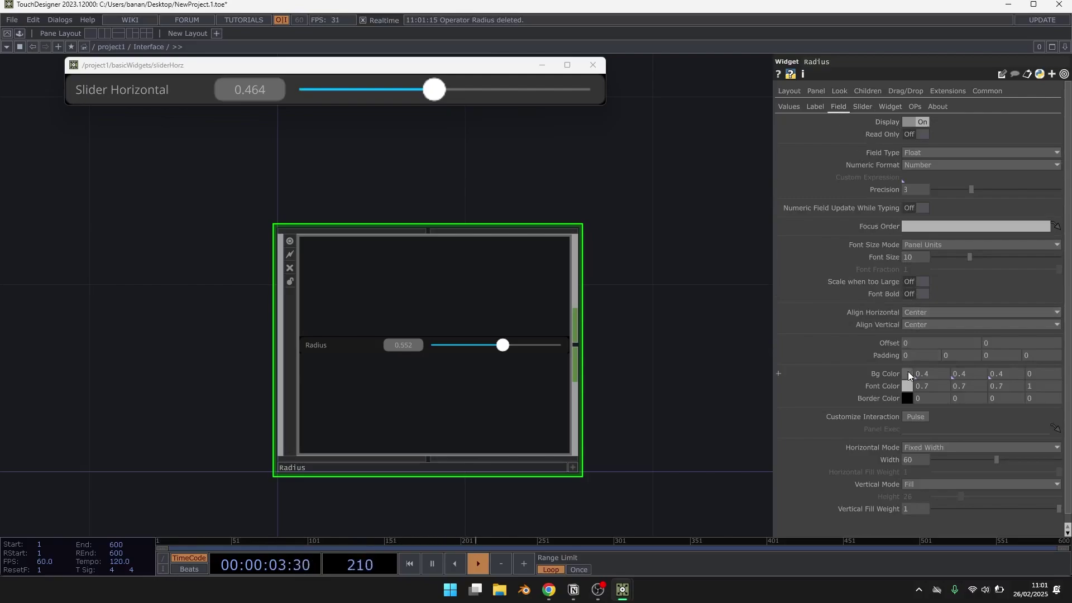
pyautogui.click(908, 373)
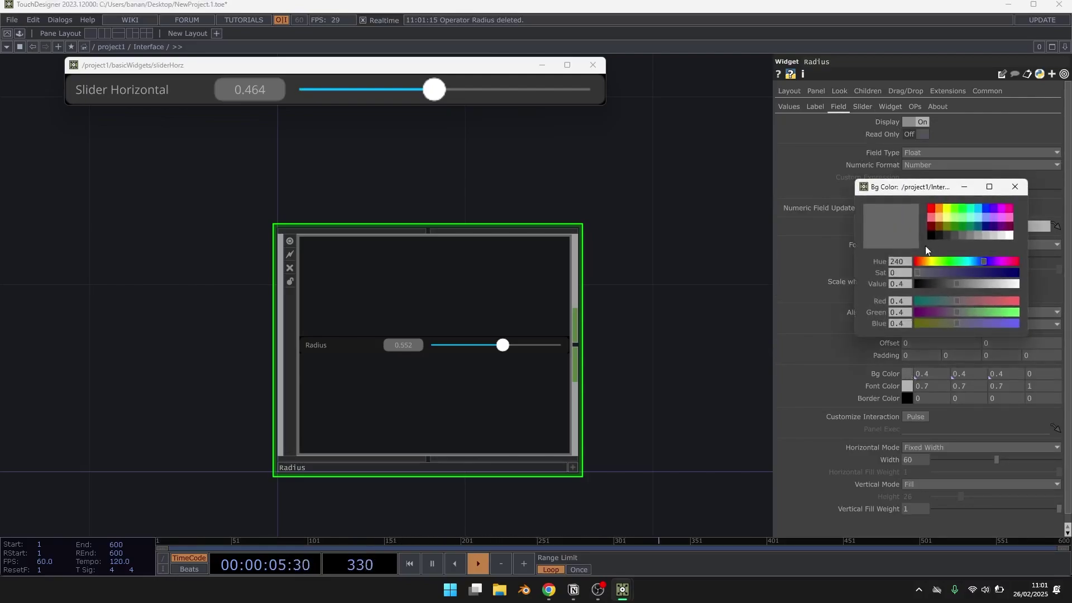
pyautogui.click(948, 236)
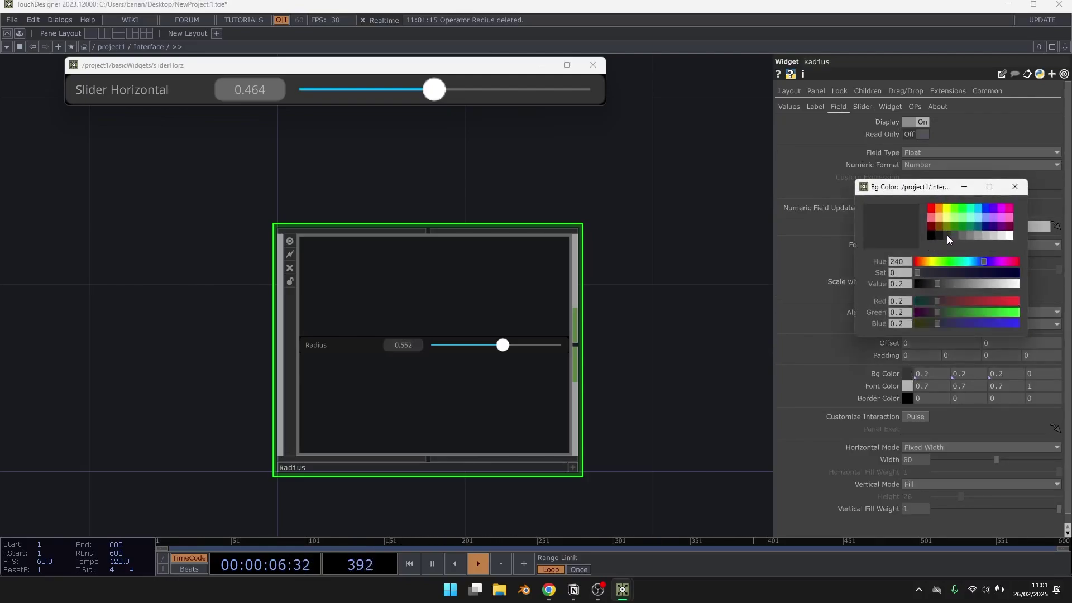
pyautogui.click(1015, 187)
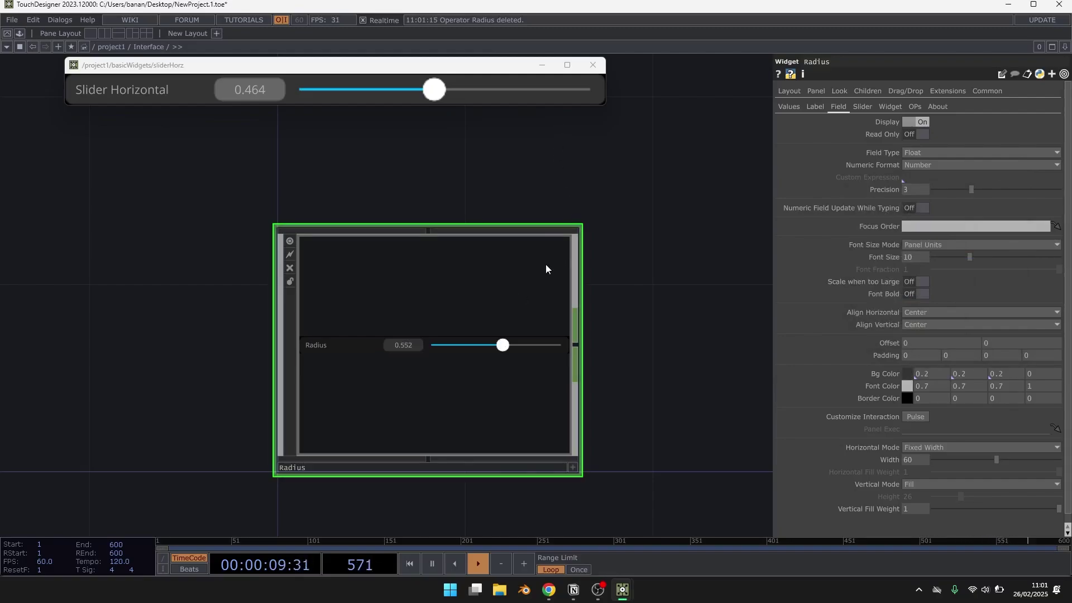
# Step: Return to project1, close the floating slider viewer and preview the interface in the perform window
pyautogui.press('u')
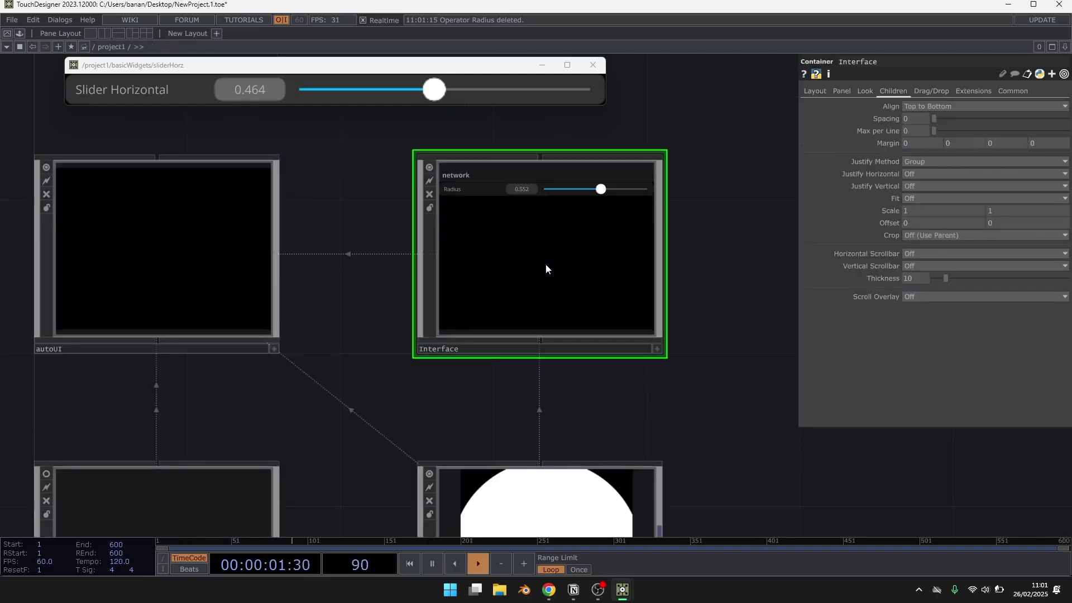
pyautogui.click(604, 63)
pyautogui.press('F1')
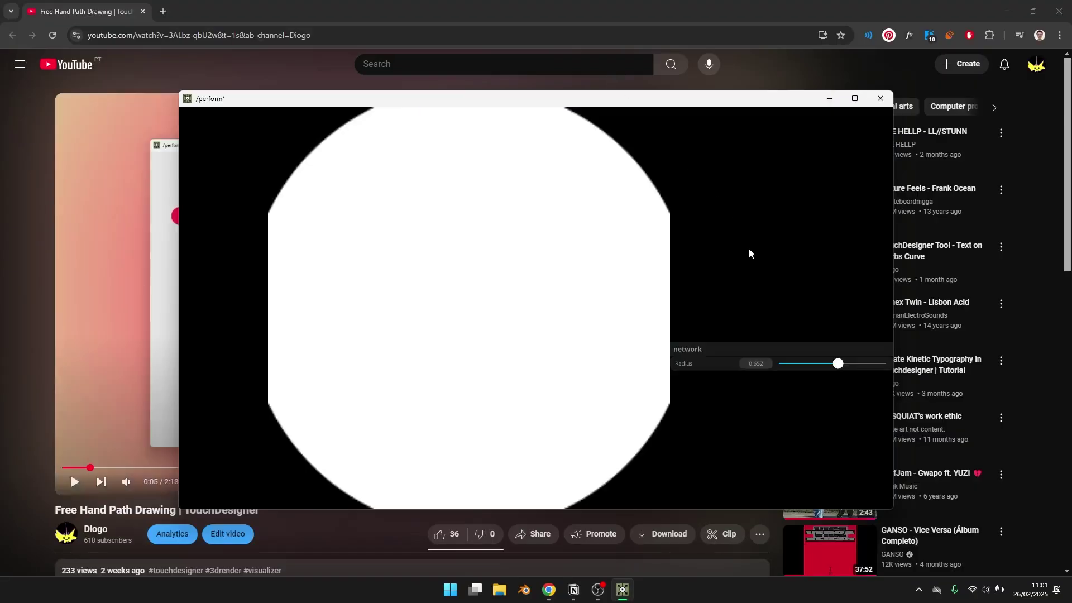
pyautogui.press('Escape')
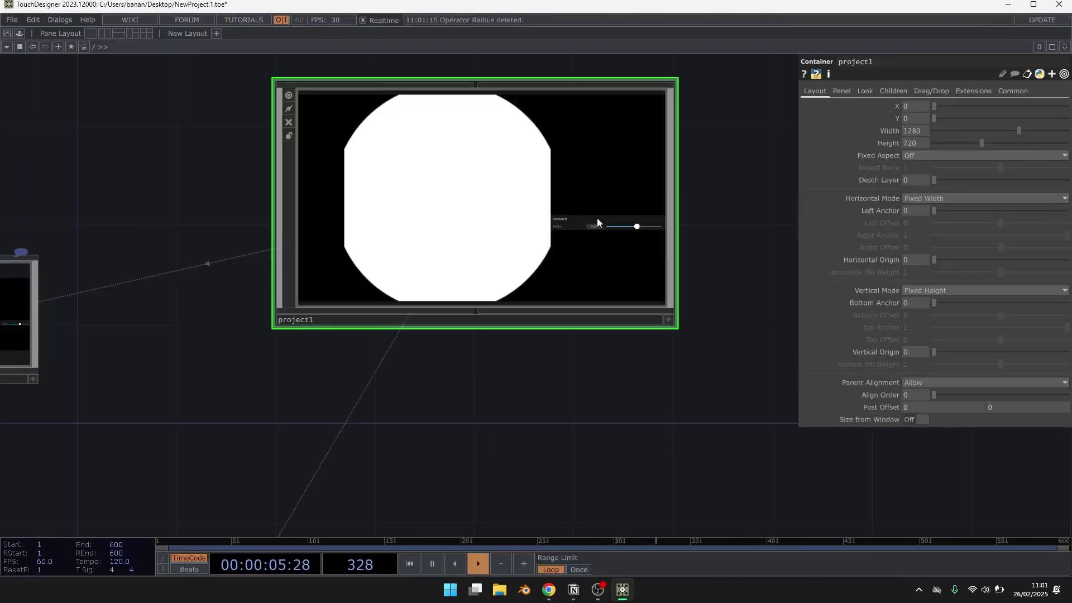
# Step: Try aligning project1's children Left to Right, and restore the Right to Left alignment
pyautogui.click(888, 90)
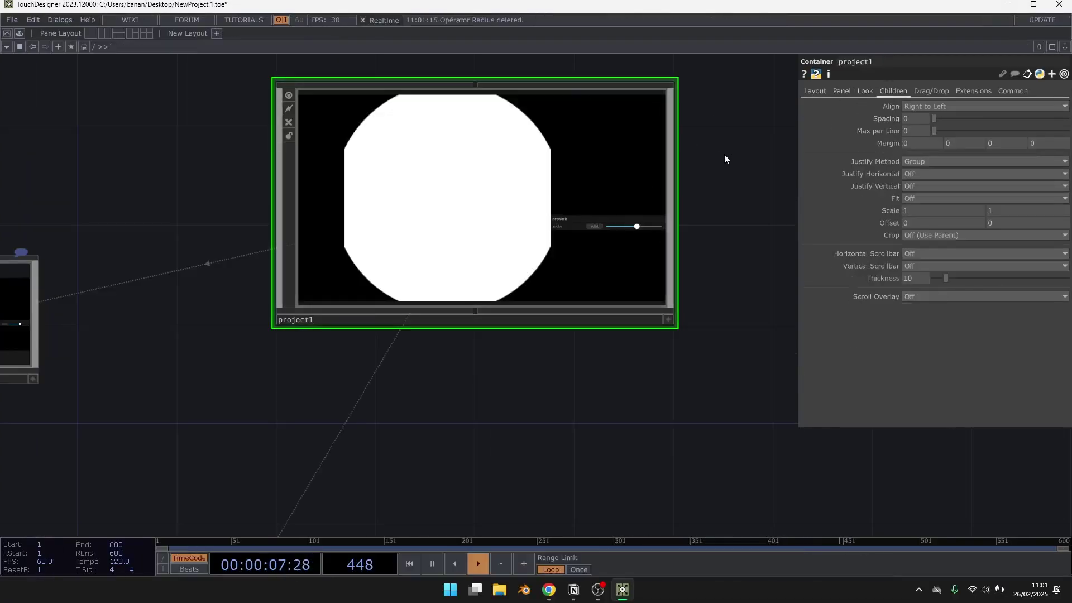
pyautogui.click(962, 105)
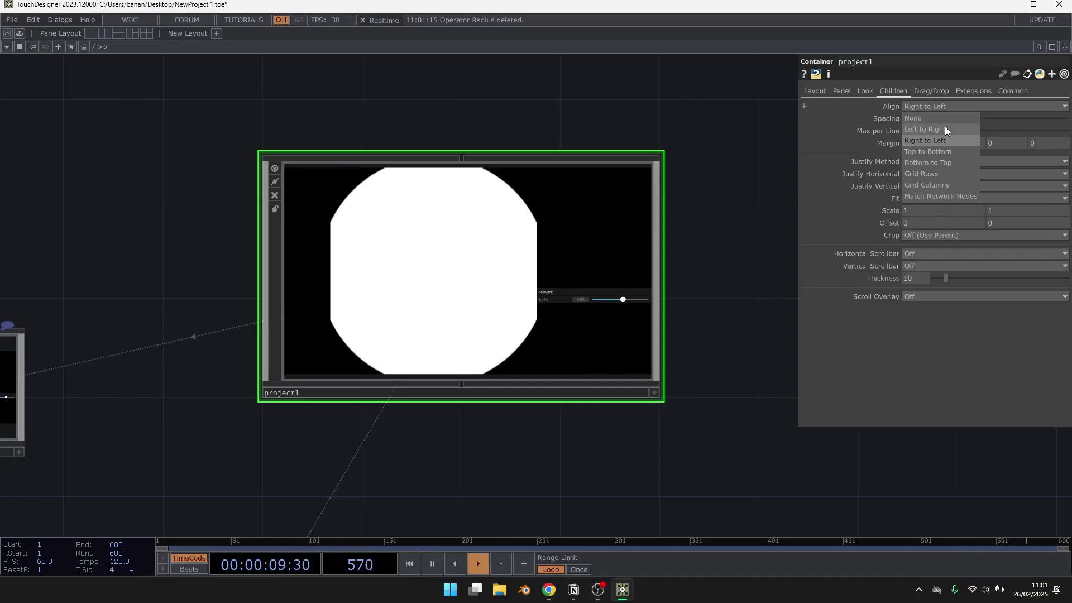
pyautogui.click(945, 128)
pyautogui.click(936, 107)
pyautogui.click(935, 140)
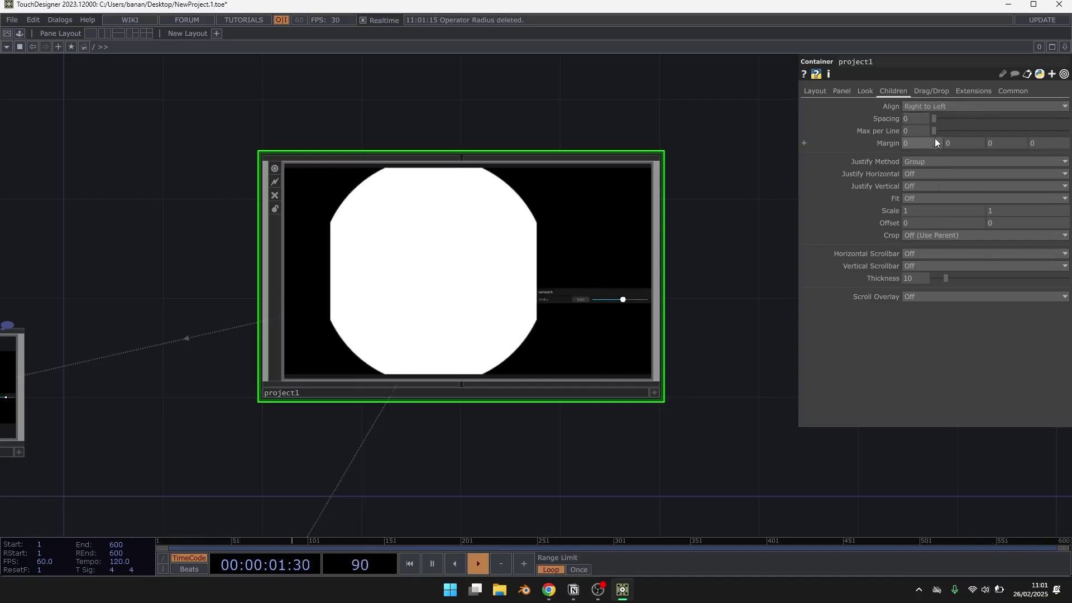
# Step: Enter project1 and look through the autoUI container's Look and Panel parameters
pyautogui.doubleClick(617, 240)
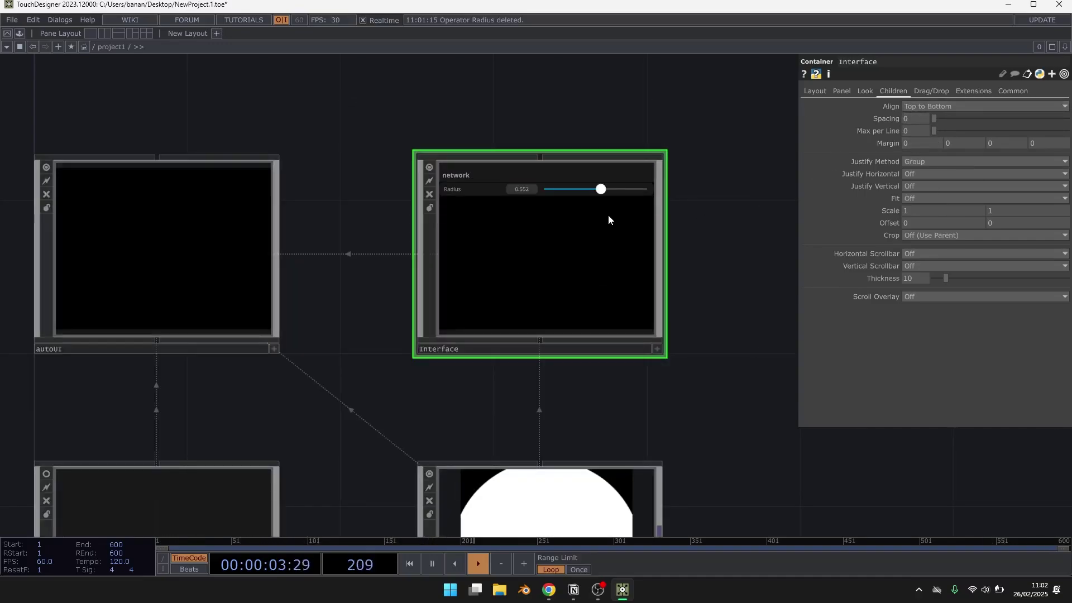
pyautogui.click(332, 227)
pyautogui.click(864, 90)
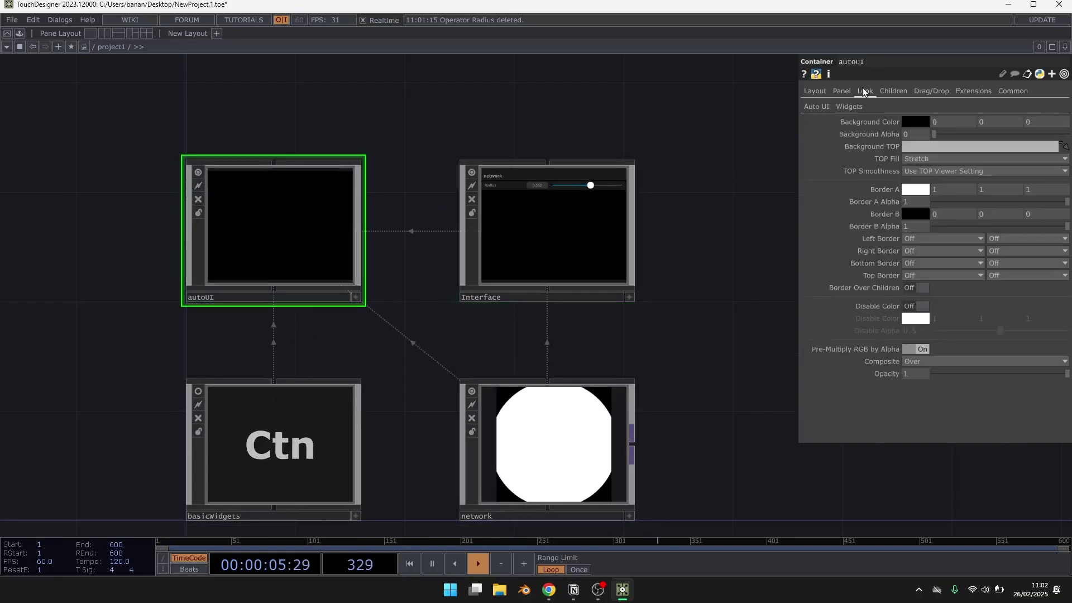
pyautogui.click(840, 93)
pyautogui.click(220, 421)
pyautogui.moveTo(618, 370); pyautogui.dragTo(611, 279)
# Step: Test the Radius slider in the perform window by lowering the circle's radius slightly
pyautogui.click(579, 325)
pyautogui.press('F1')
pyautogui.moveTo(838, 363); pyautogui.dragTo(827, 364)
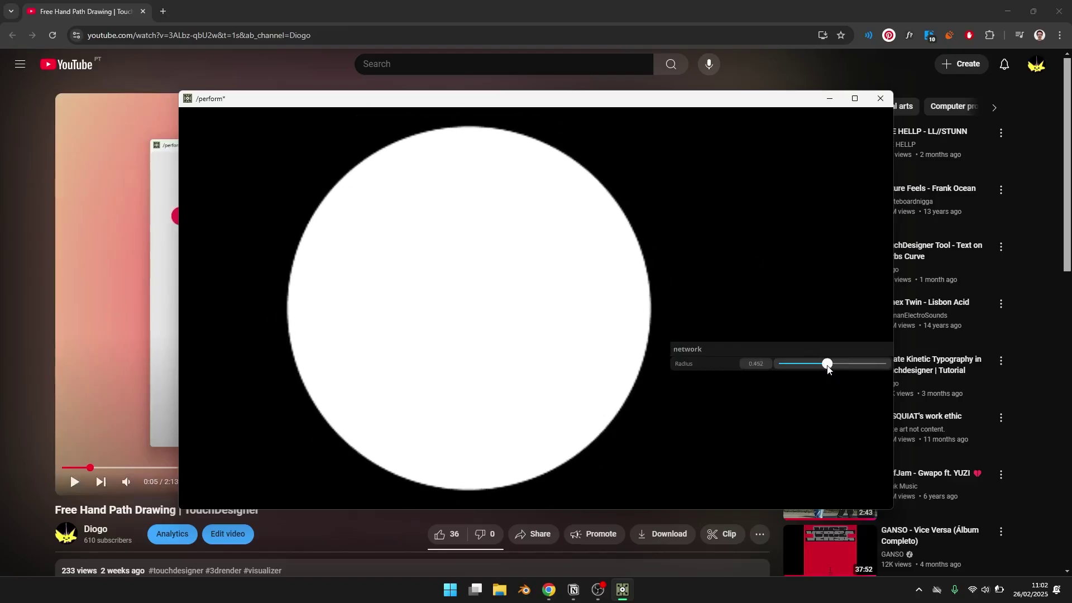
pyautogui.press('Escape')
# Step: Set the Interface container's Height to 720
pyautogui.click(517, 107)
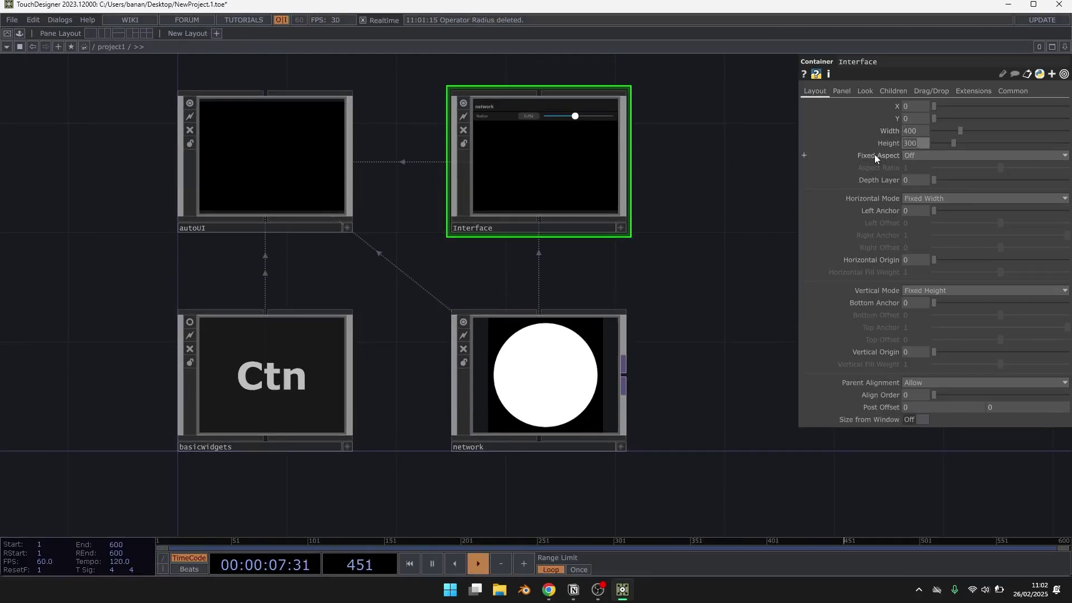
pyautogui.write('720')
pyautogui.press('Return')
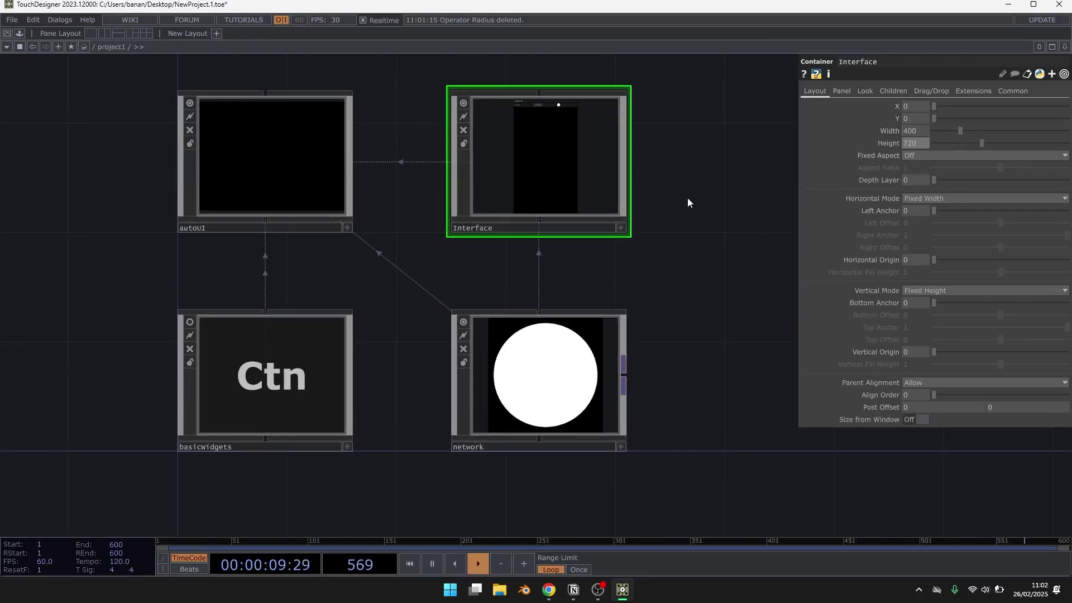
# Step: Check the resized interface in the perform window and lower the Radius slider to about 0.377
pyautogui.press('F1')
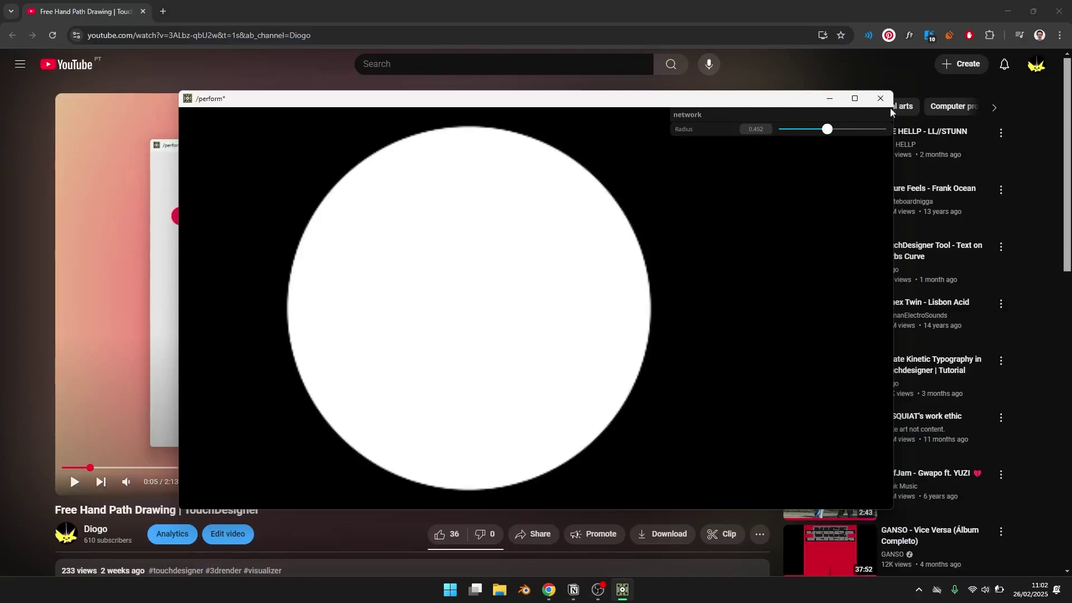
pyautogui.moveTo(827, 129)
pyautogui.mouseDown()
pyautogui.moveTo(810, 129)
pyautogui.moveTo(819, 131)
pyautogui.mouseUp()
pyautogui.press('Escape')
# Step: Set the Margin of the Interface container's children to 10 on all four sides
pyautogui.moveTo(509, 118); pyautogui.dragTo(597, 109, button='middle')
pyautogui.scroll(4, 598, 106)
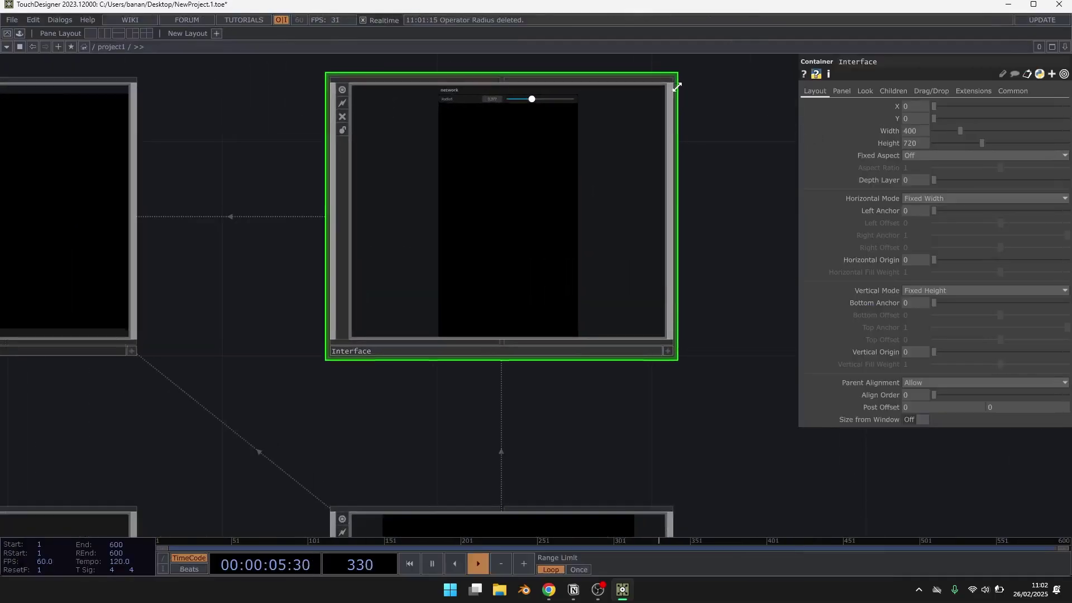
pyautogui.scroll(-2, 528, 148)
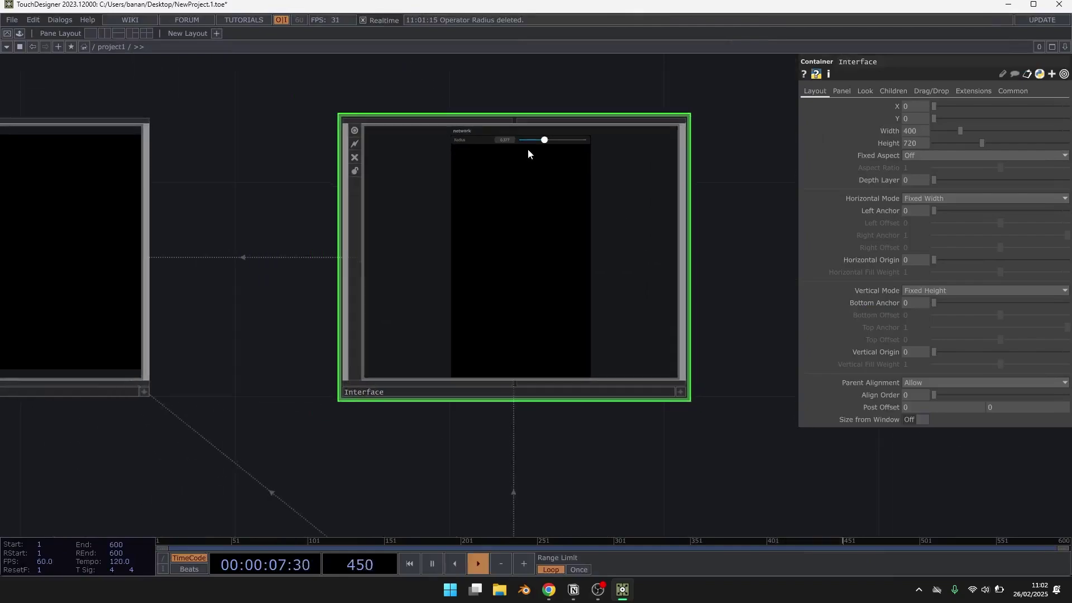
pyautogui.scroll(6, 535, 126)
pyautogui.moveTo(544, 166); pyautogui.dragTo(590, 96)
pyautogui.scroll(-3, 467, 302)
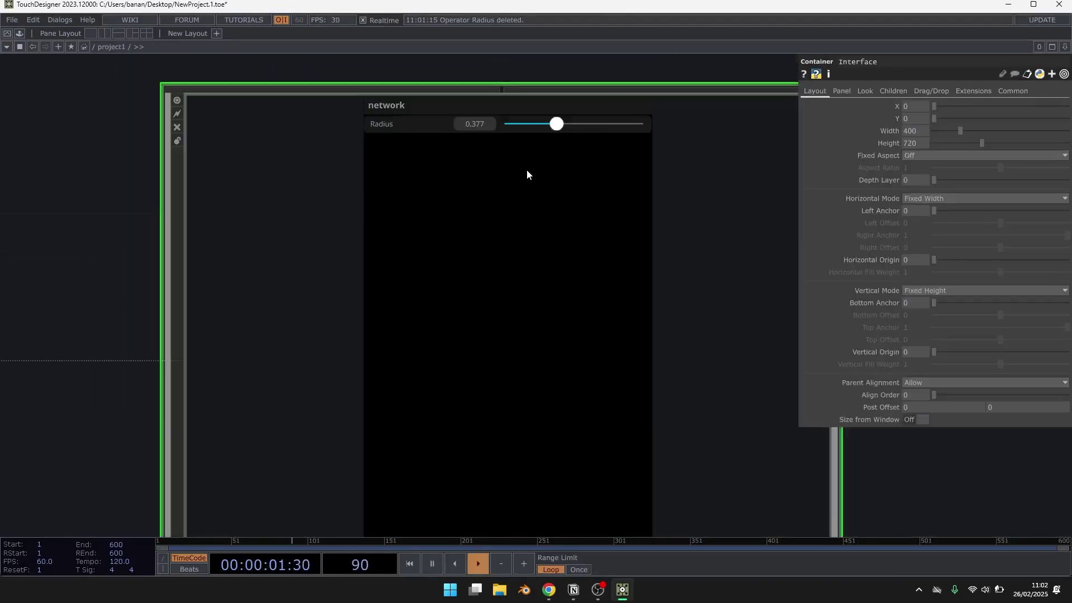
pyautogui.click(867, 92)
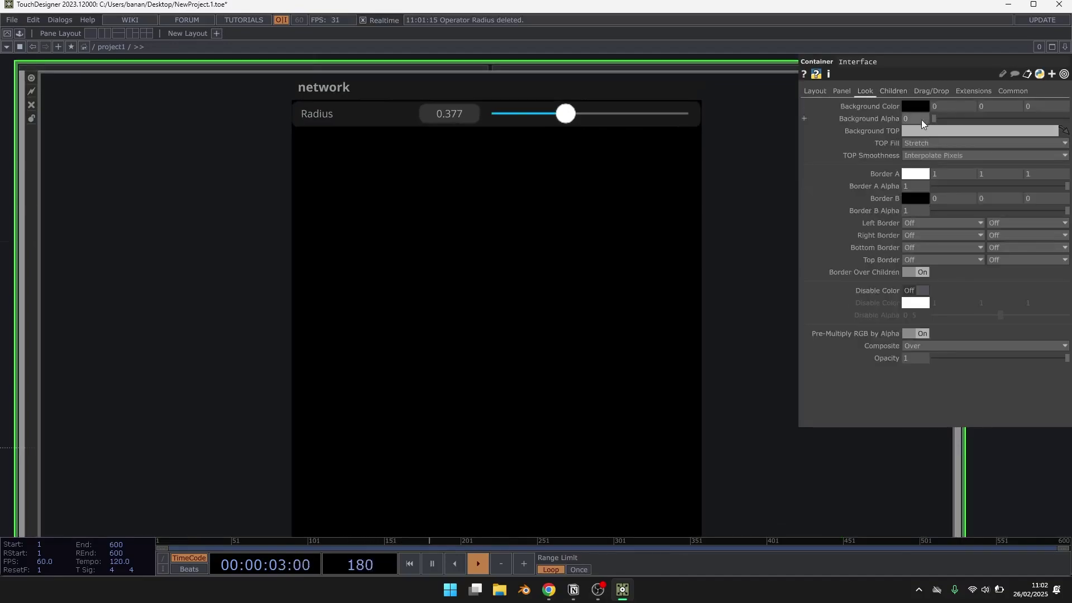
pyautogui.click(894, 91)
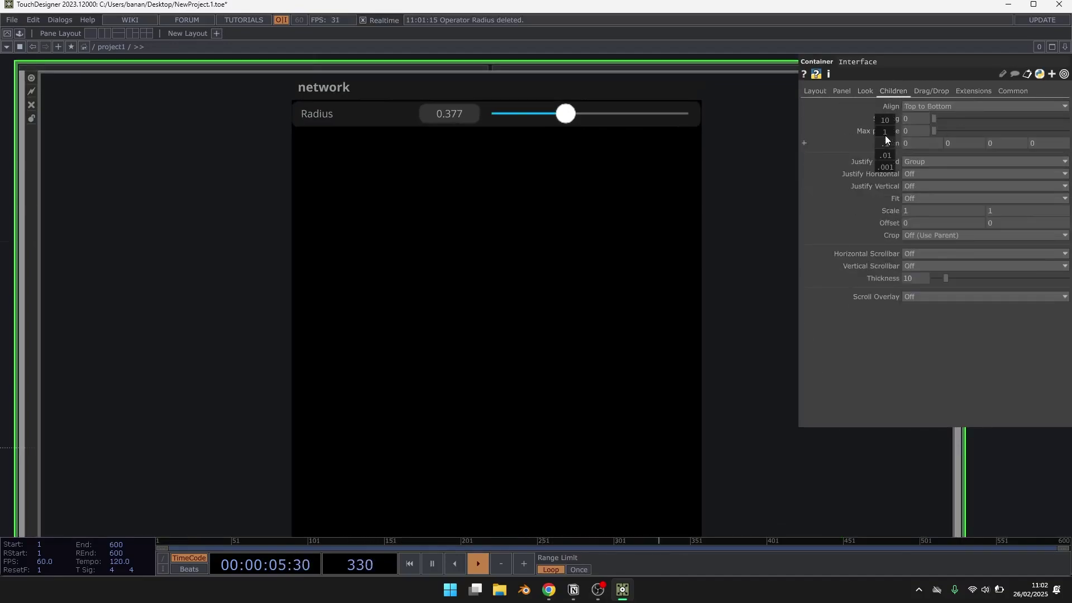
pyautogui.moveTo(899, 120); pyautogui.dragTo(894, 146, button='middle')
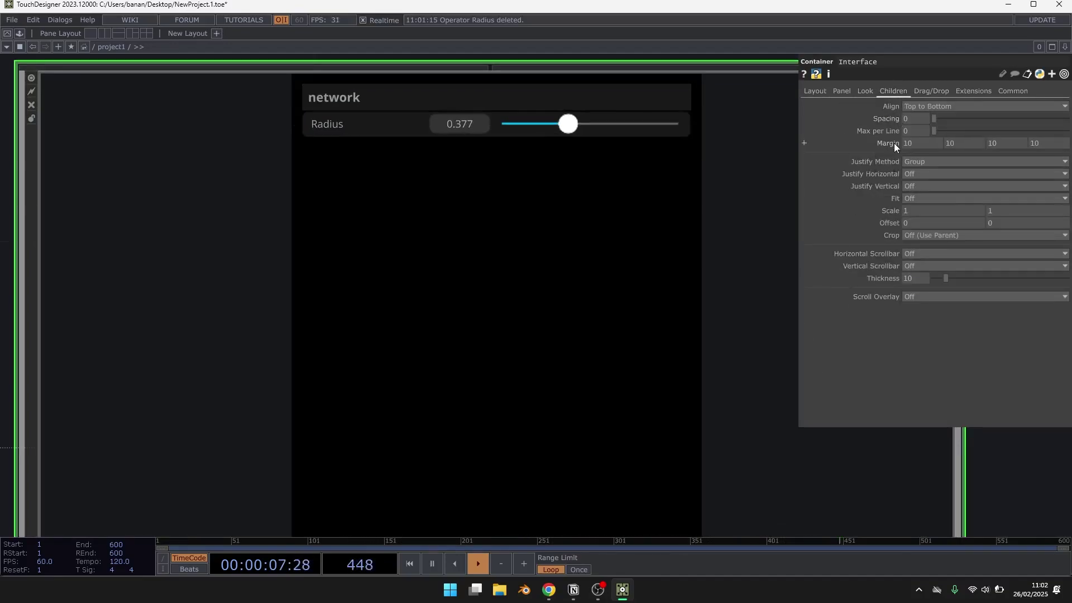
# Step: Try a Spacing of 10 between the Interface container's children and settle on 5
pyautogui.click(923, 120)
pyautogui.write('10')
pyautogui.press('Return')
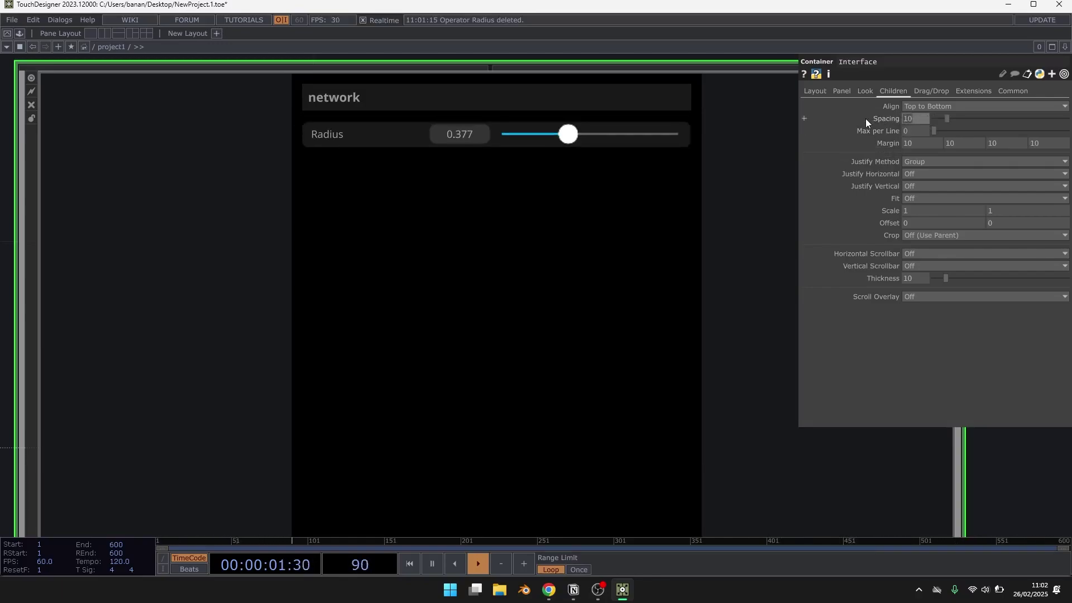
pyautogui.write('5')
pyautogui.press('Return')
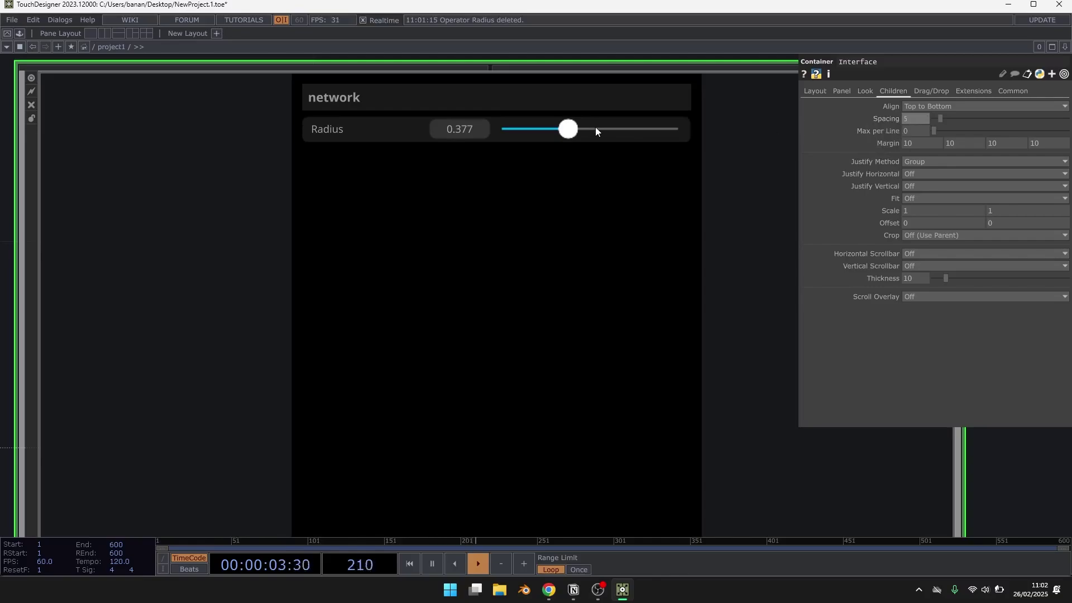
# Step: Enter the Interface container, increase the Radius widget's Height slightly and adjust the Margin around its children
pyautogui.press('i')
pyautogui.scroll(2, 519, 297)
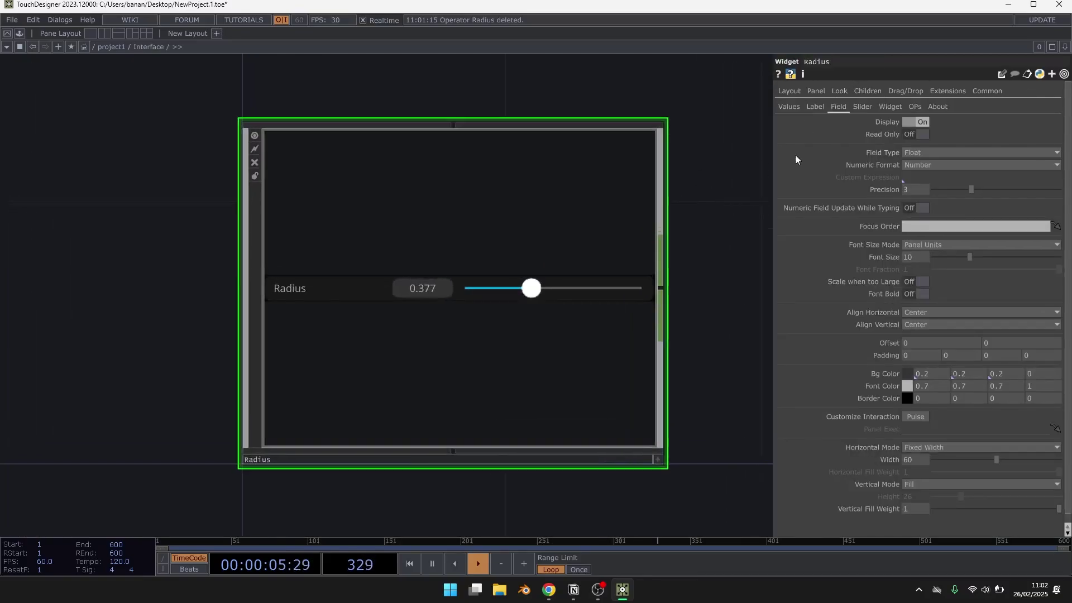
pyautogui.click(789, 92)
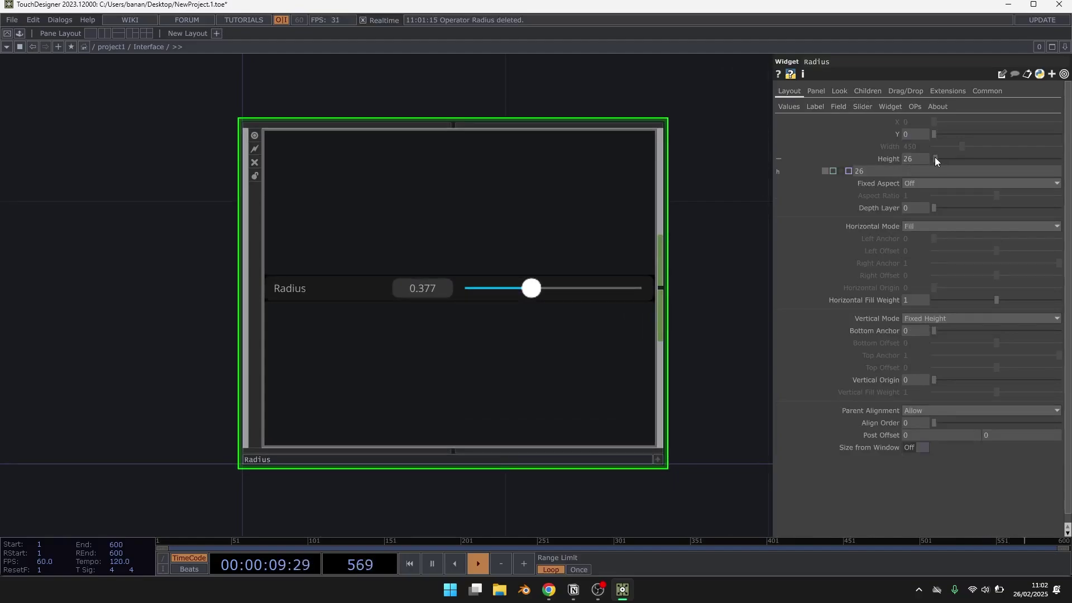
pyautogui.moveTo(936, 159); pyautogui.dragTo(935, 158)
pyautogui.click(860, 90)
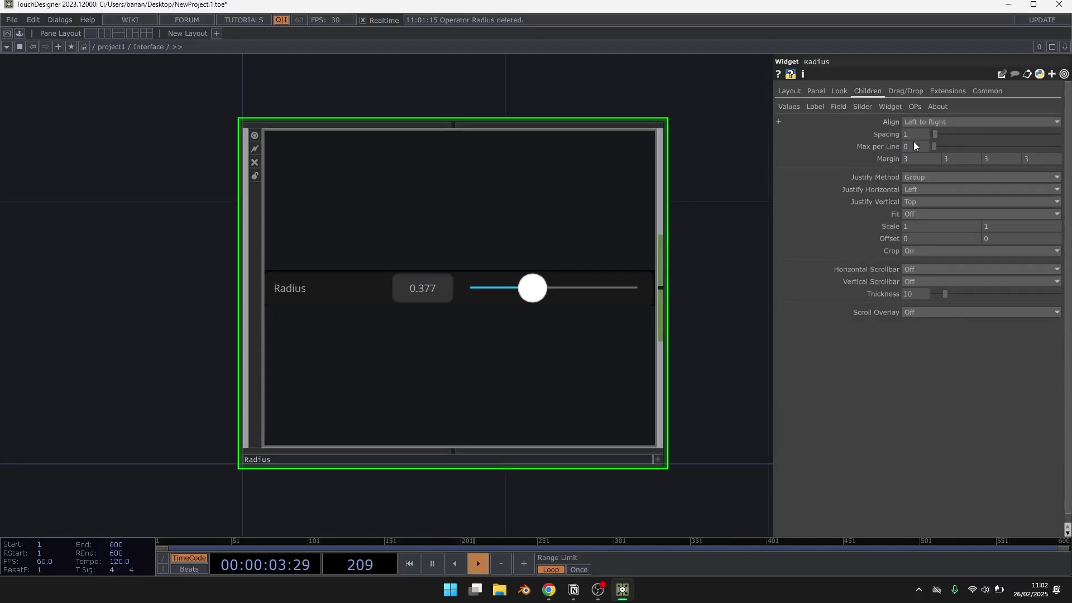
pyautogui.moveTo(893, 159)
pyautogui.mouseDown()
pyautogui.moveTo(891, 139)
pyautogui.moveTo(942, 134)
pyautogui.mouseUp()
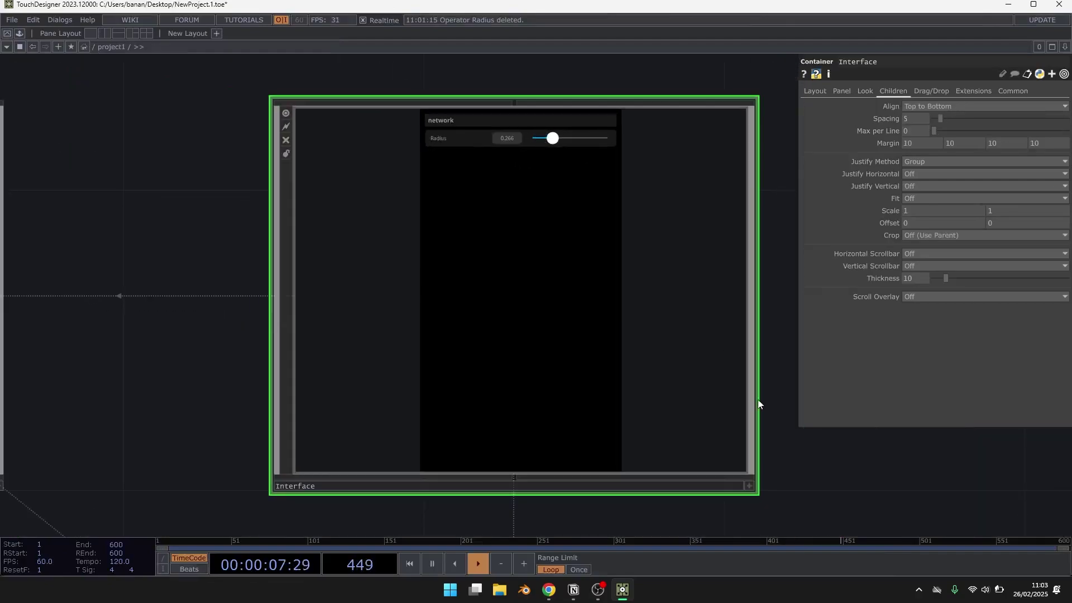
# Step: Test the Radius slider in the Interface container's active viewer by moving its knob across and past its range
pyautogui.click(749, 486)
pyautogui.moveTo(551, 132); pyautogui.dragTo(611, 134)
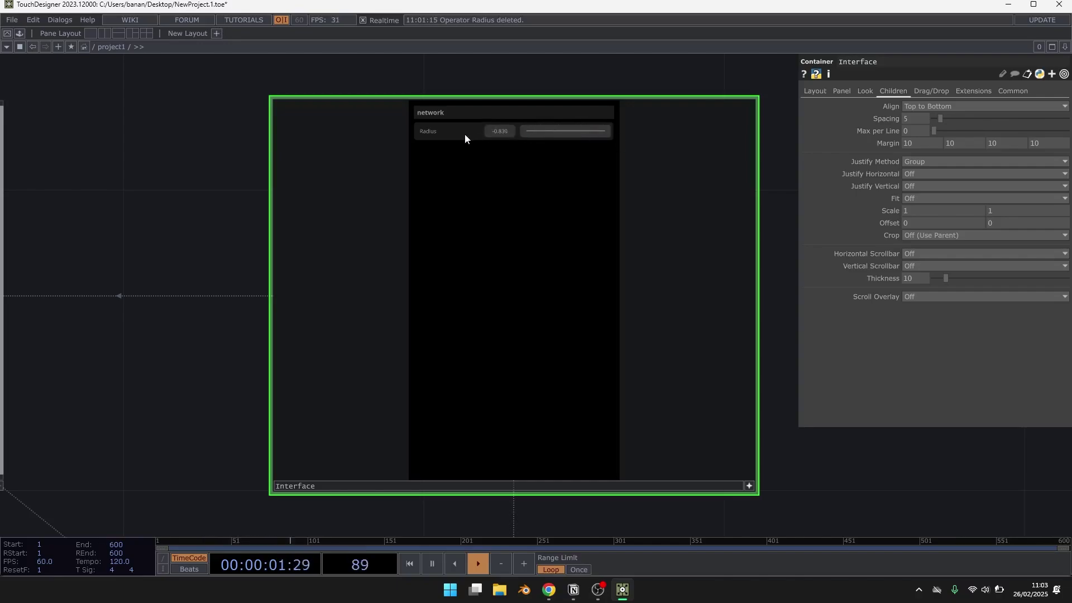
pyautogui.moveTo(528, 132); pyautogui.dragTo(558, 134)
pyautogui.scroll(-4, 597, 75)
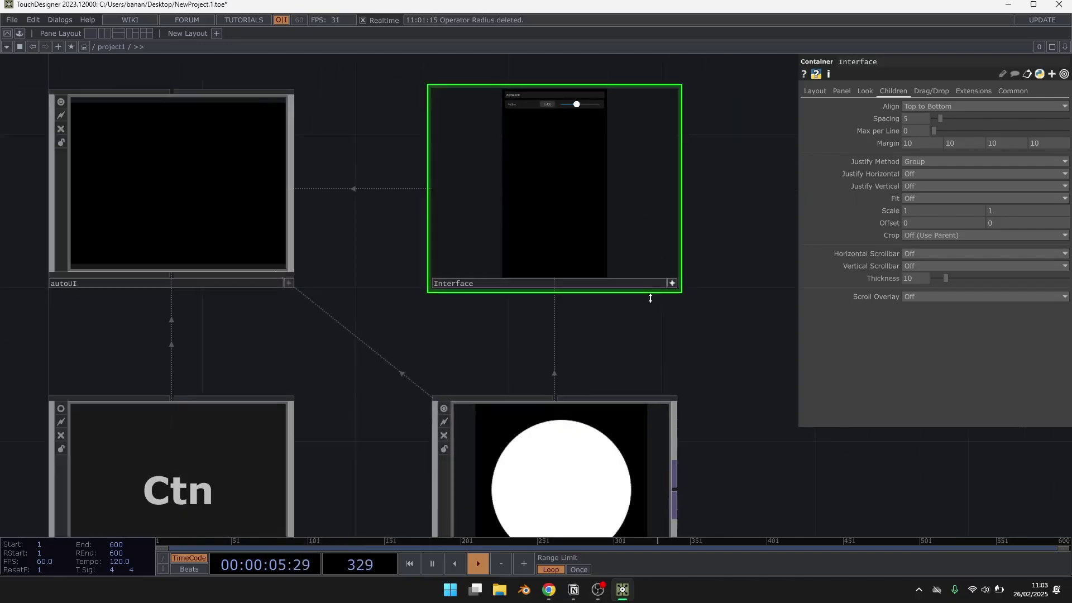
pyautogui.click(674, 285)
# Step: Customize the network component's Radius parameter by enabling its clamp min of 0 and clamp max of 1
pyautogui.rightClick(571, 483)
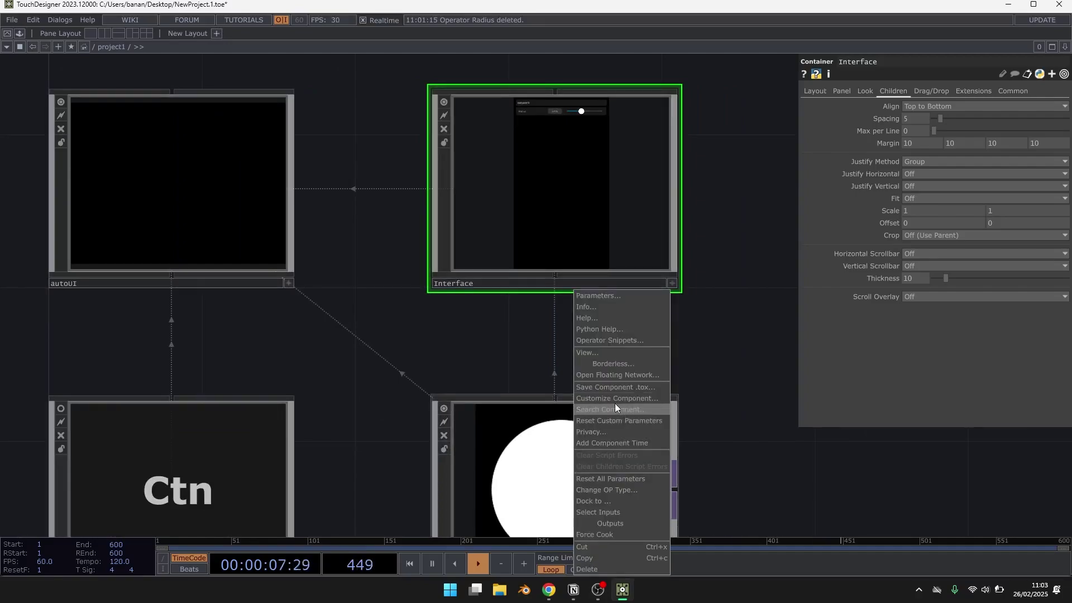
pyautogui.click(613, 401)
pyautogui.moveTo(588, 200); pyautogui.dragTo(282, 102)
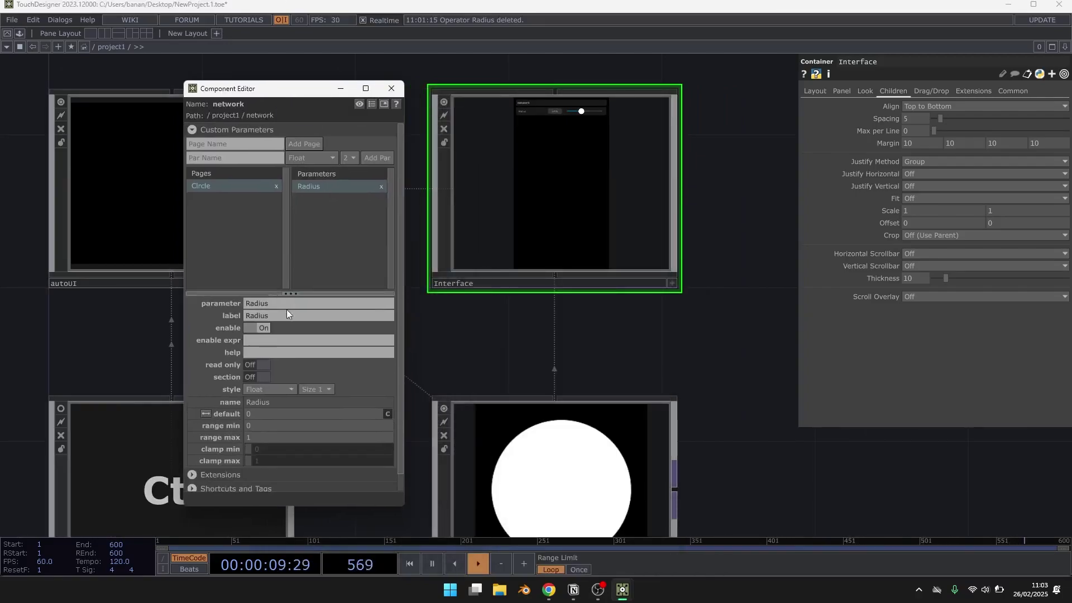
pyautogui.click(249, 449)
pyautogui.click(249, 461)
# Step: Try the clamped Radius slider in the Interface viewer, leaving the knob right of its midpoint, and close the Component Editor
pyautogui.moveTo(685, 251); pyautogui.dragTo(696, 330)
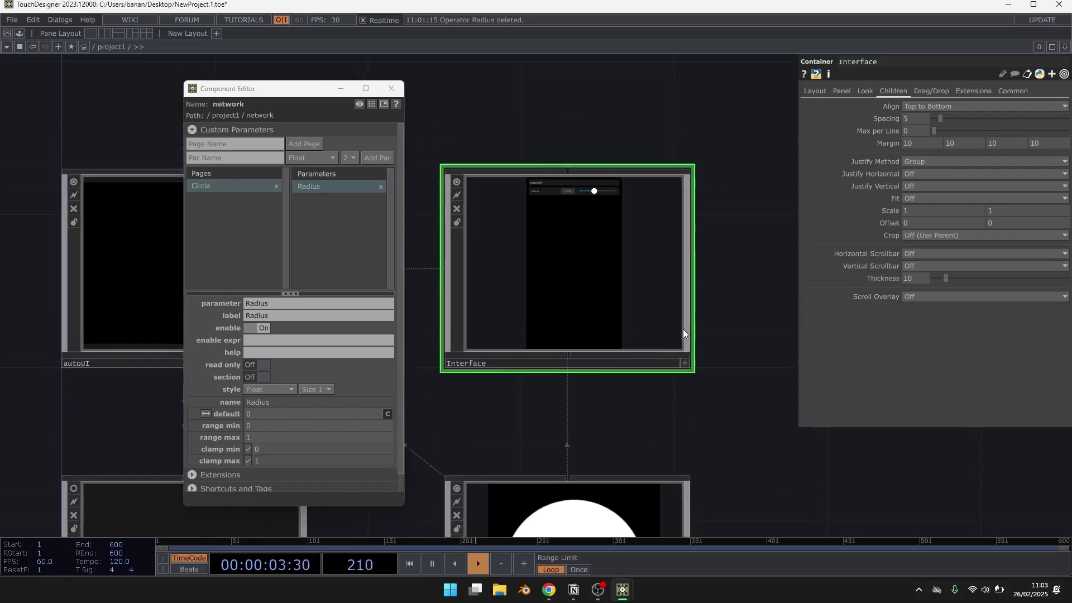
pyautogui.scroll(3, 684, 330)
pyautogui.click(689, 379)
pyautogui.moveTo(544, 125); pyautogui.dragTo(567, 133)
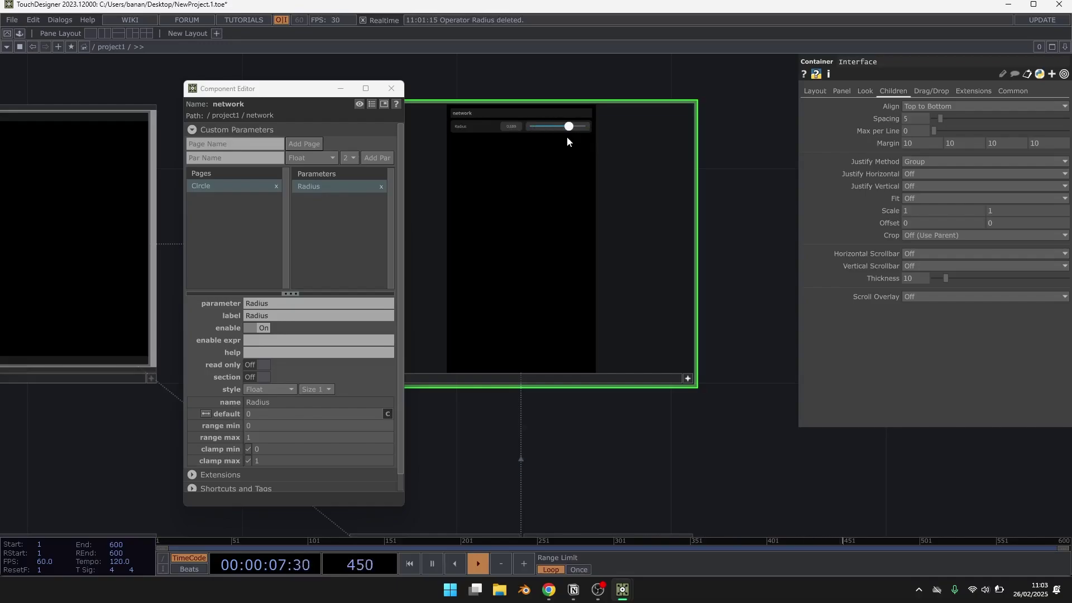
pyautogui.click(391, 89)
pyautogui.scroll(-3, 665, 175)
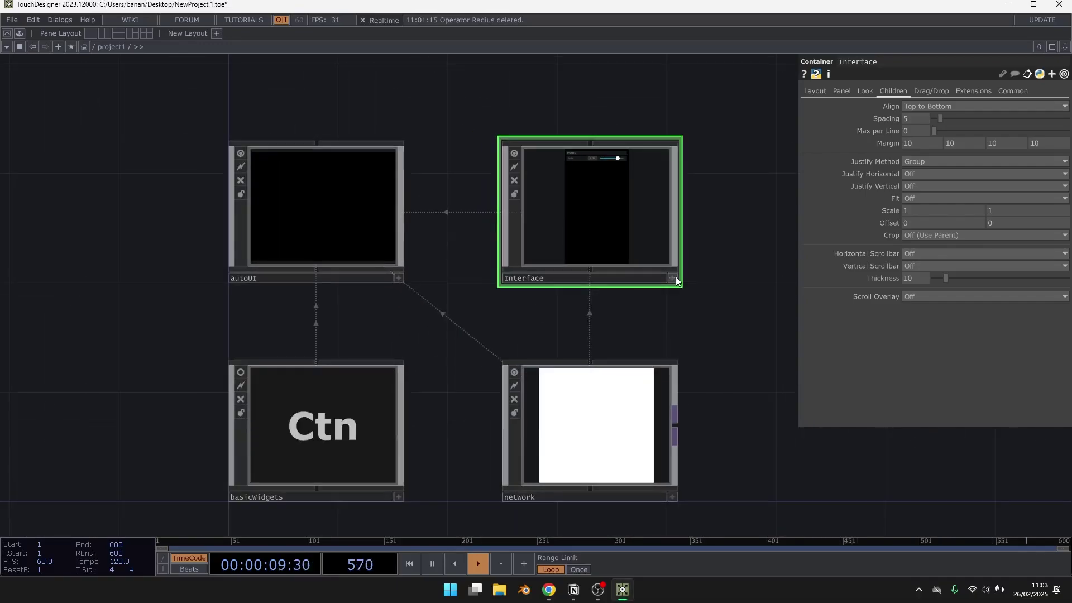